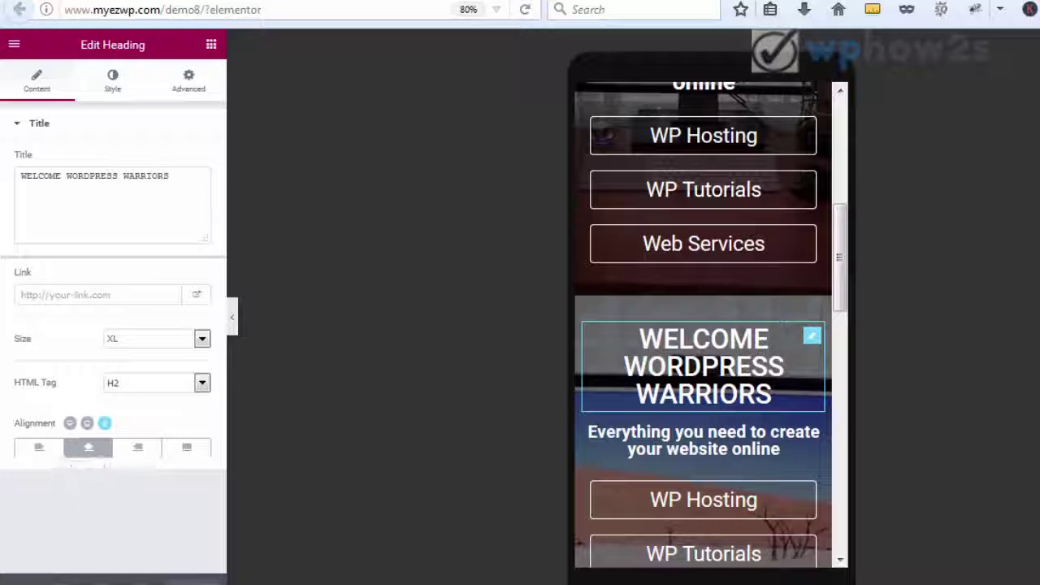
- Switch the preview to Desktop and add a new single-column section below the last desk-image section
left_click(53, 582)
left_click(68, 495)
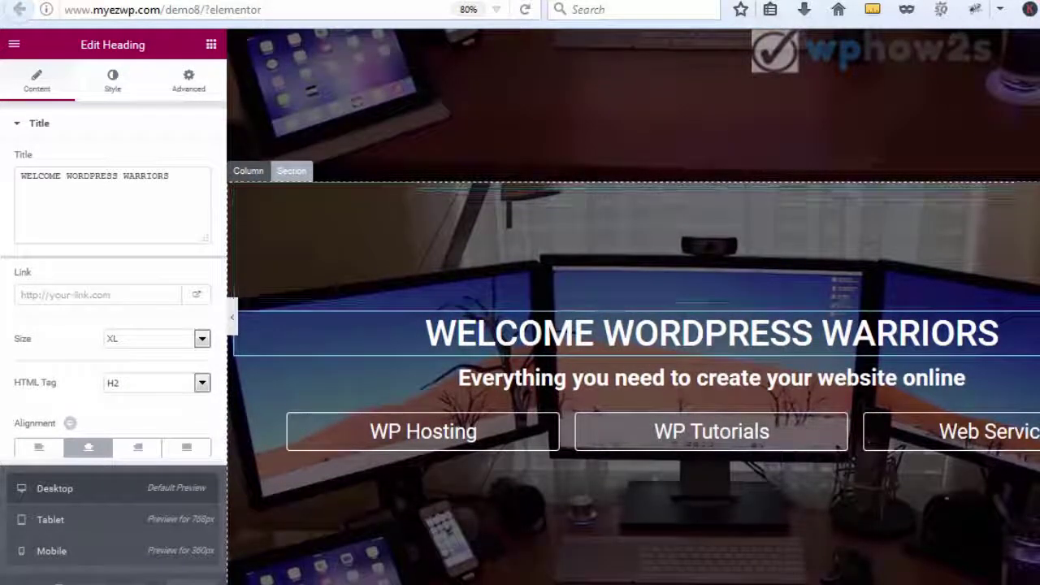
scroll(633, 311, "down", 3)
scroll(715, 366, "down", 2)
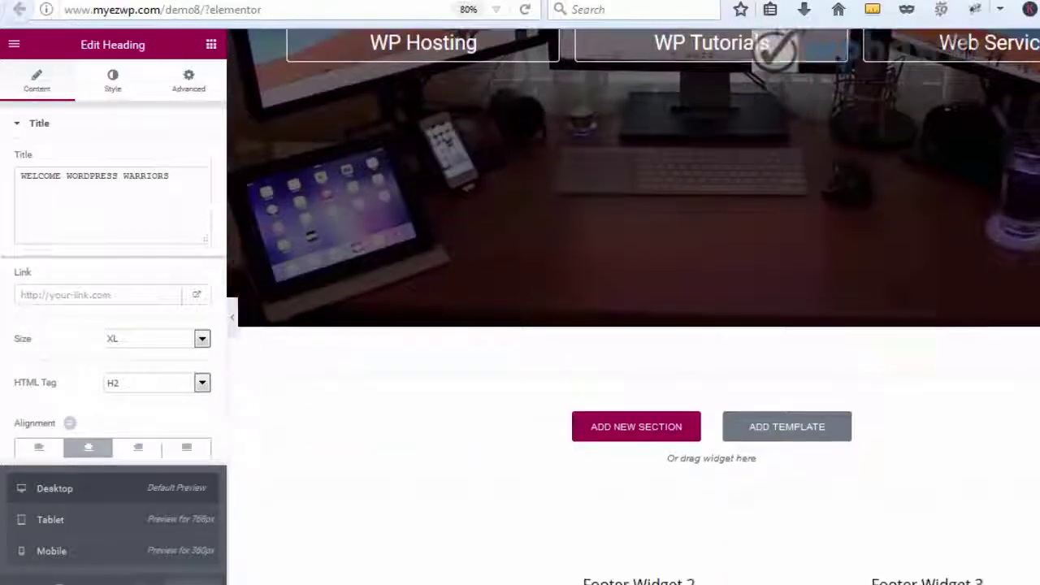
left_click(668, 427)
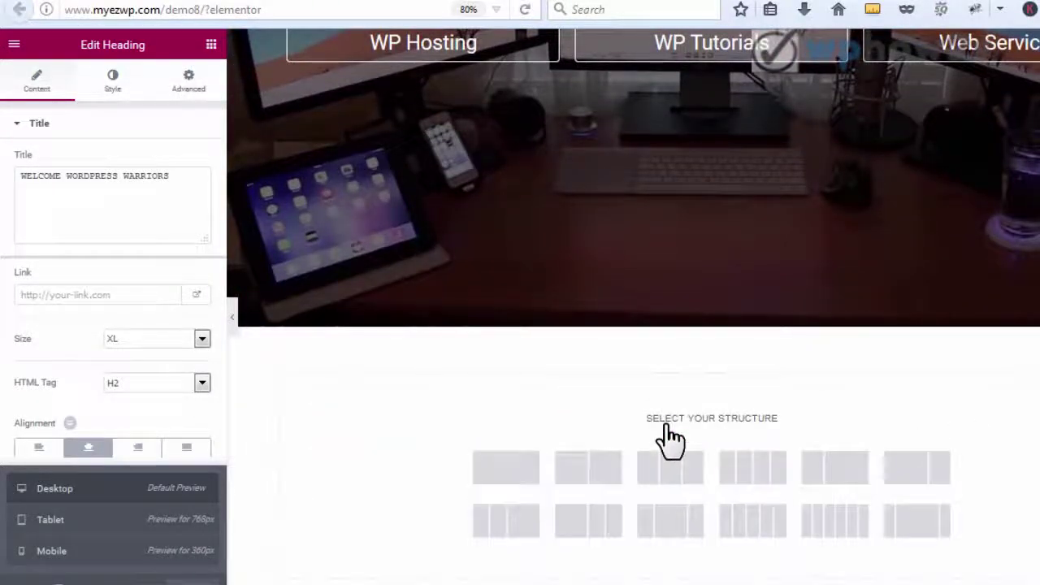
left_click(498, 479)
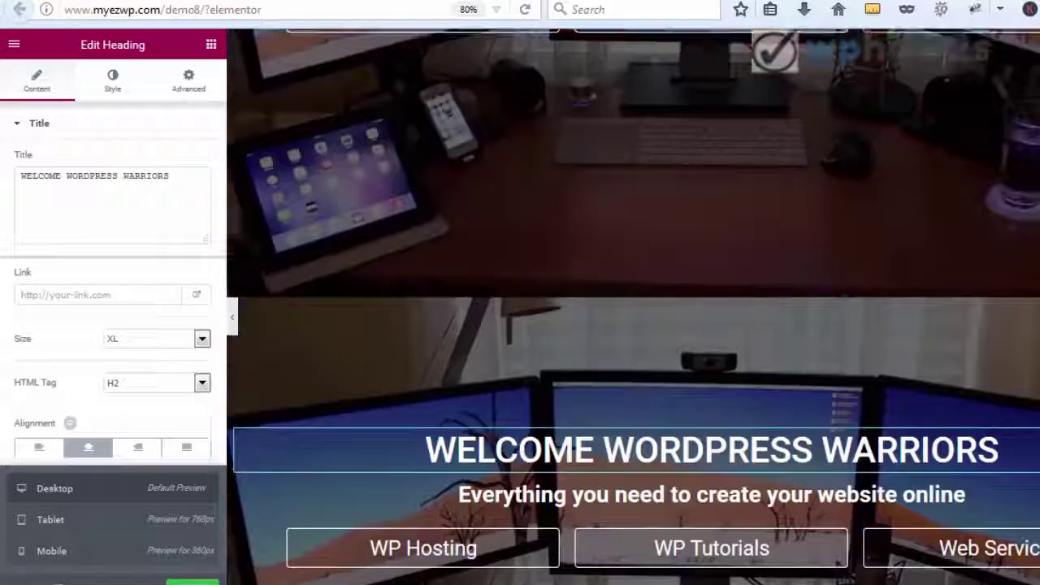
- Set the content width of the new empty section to Full Width
scroll(634, 325, "down", 3)
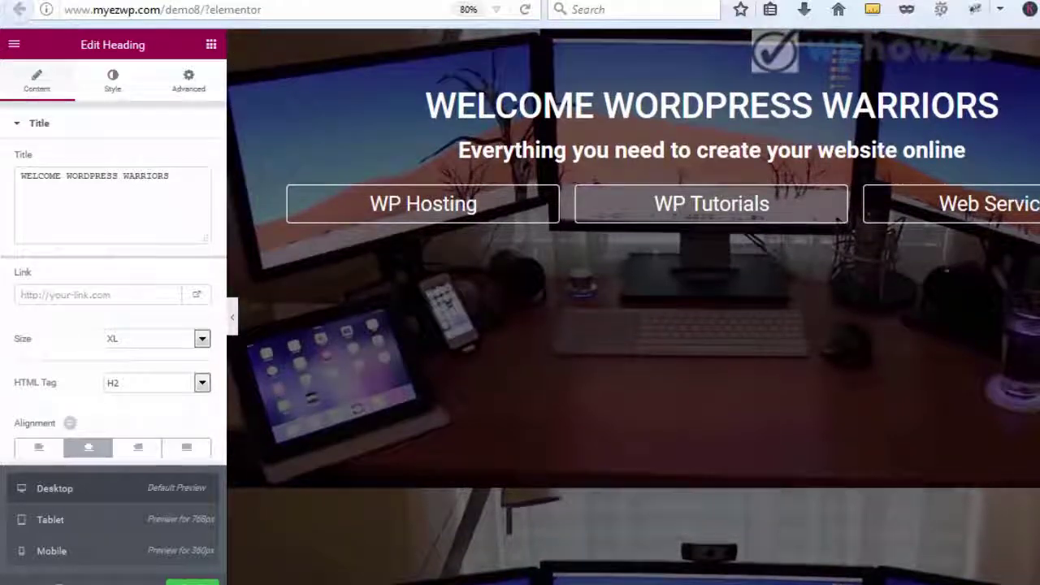
scroll(634, 325, "down", 1)
scroll(634, 325, "up", 4)
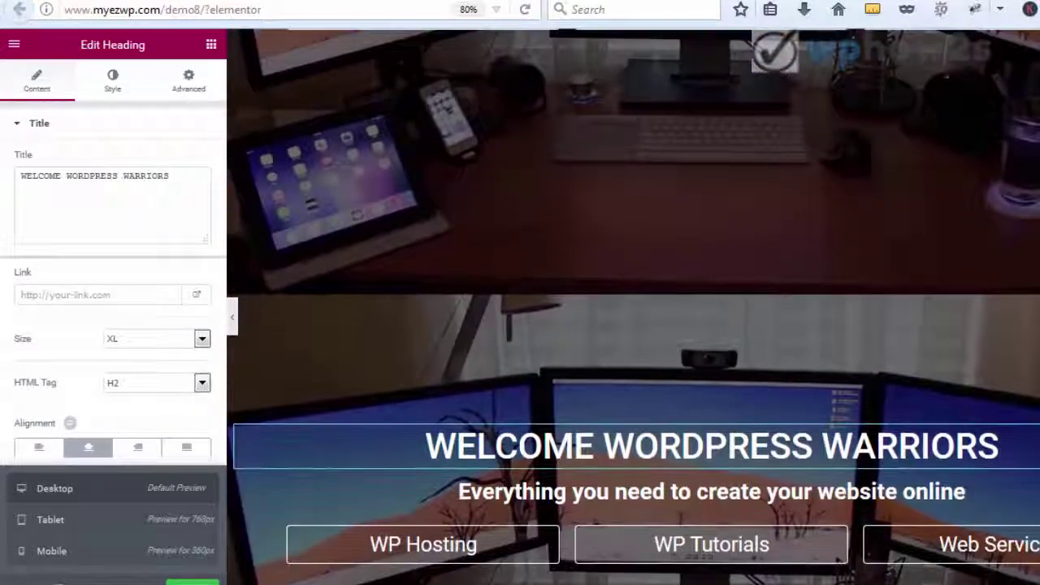
scroll(633, 325, "down", 3)
scroll(712, 444, "down", 3)
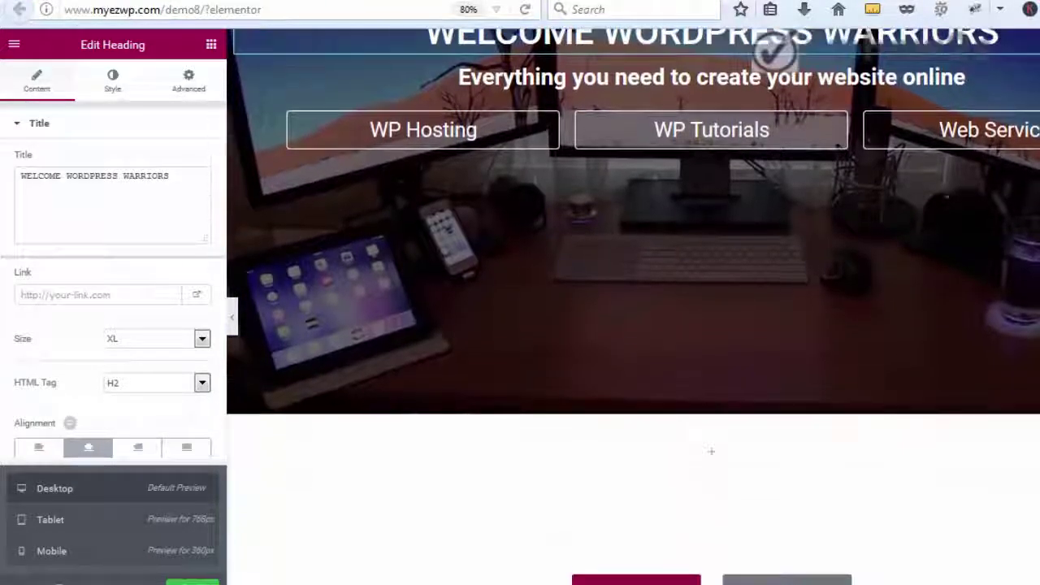
scroll(634, 325, "down", 3)
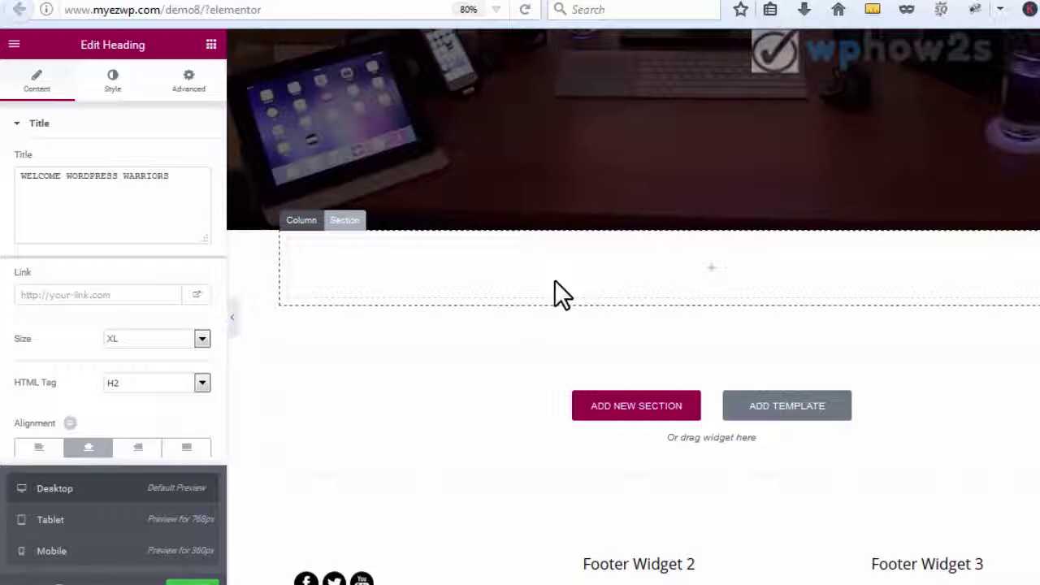
left_click(341, 220)
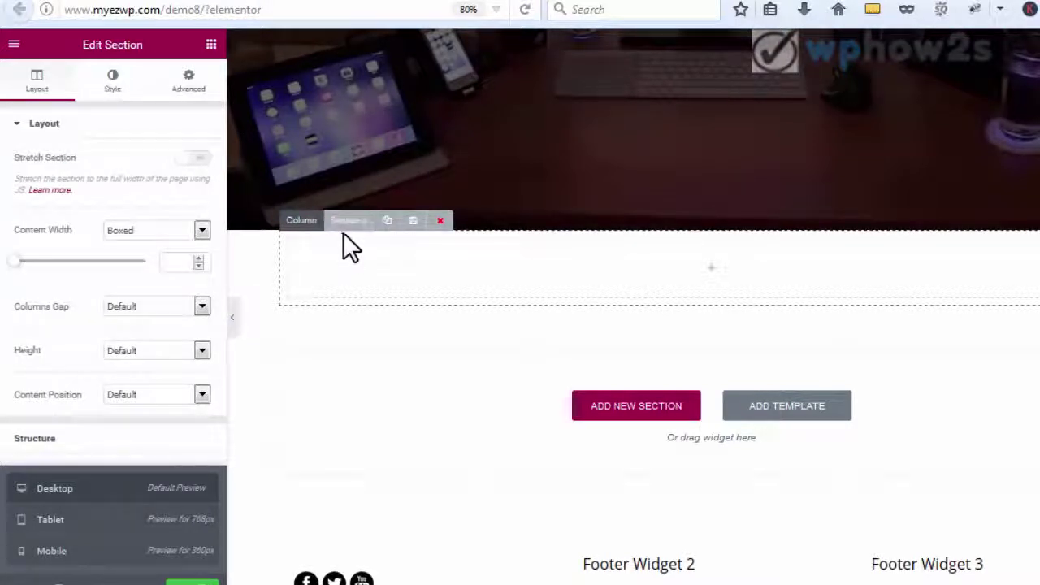
left_click(199, 231)
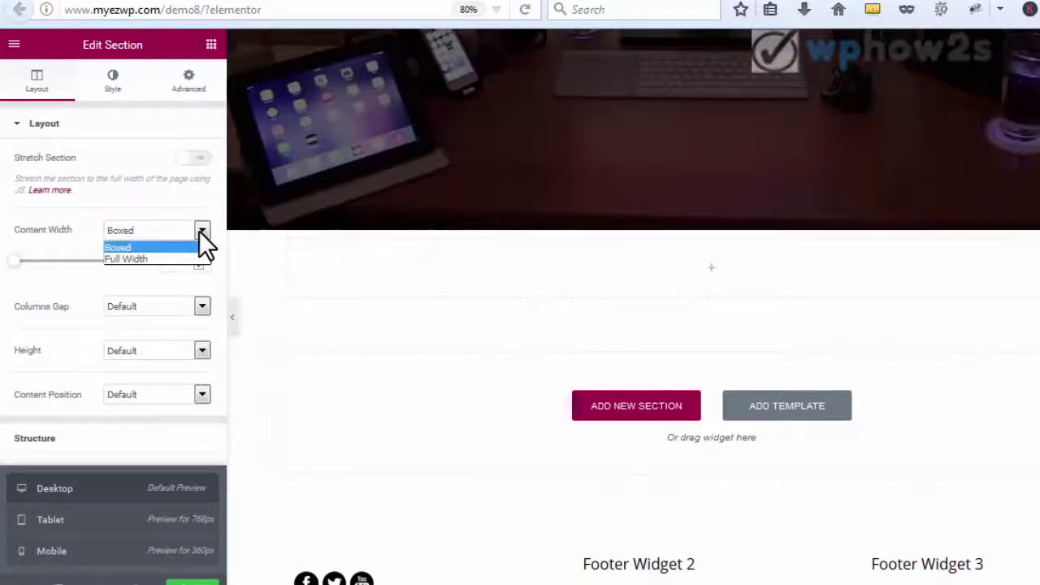
left_click(137, 258)
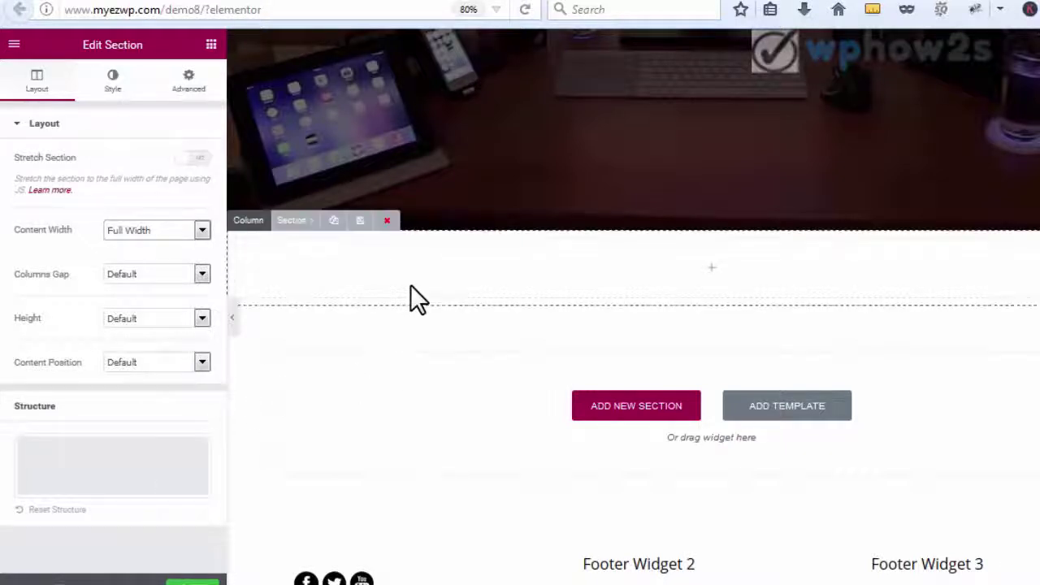
- Give the new section a Classic background in white (#ffffff) and save the page
left_click(115, 91)
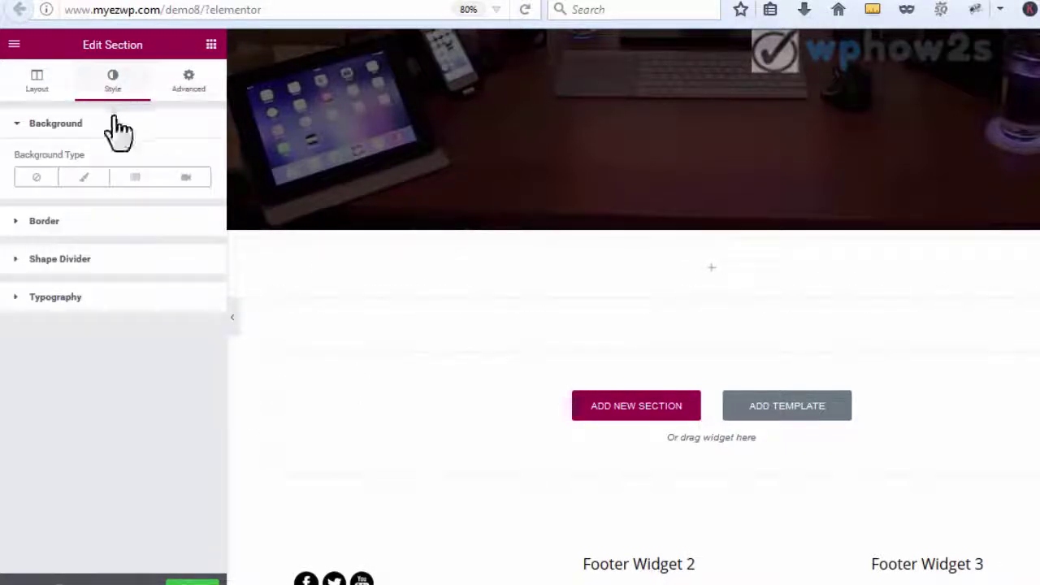
left_click(79, 185)
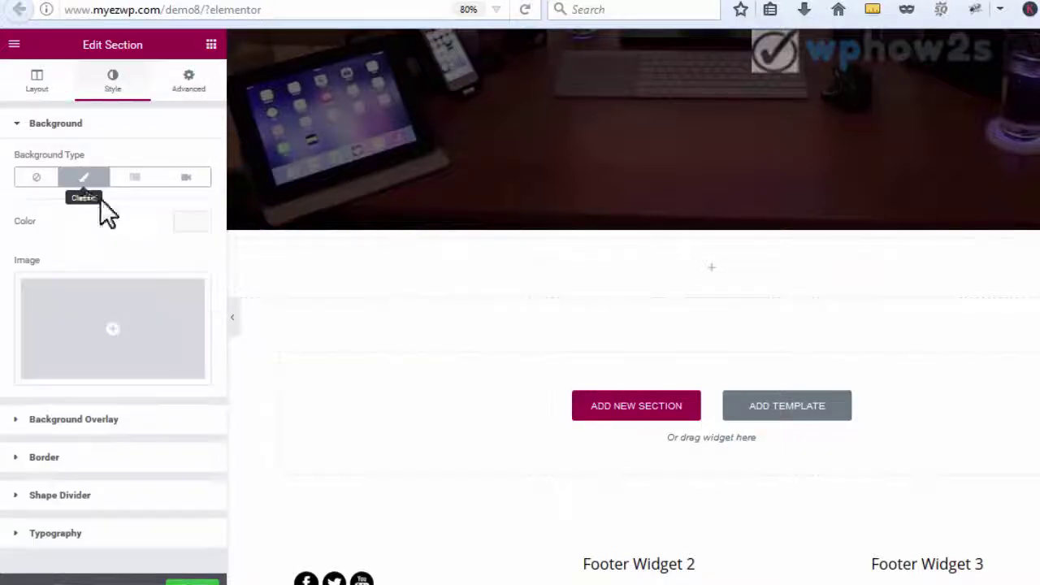
left_click(187, 226)
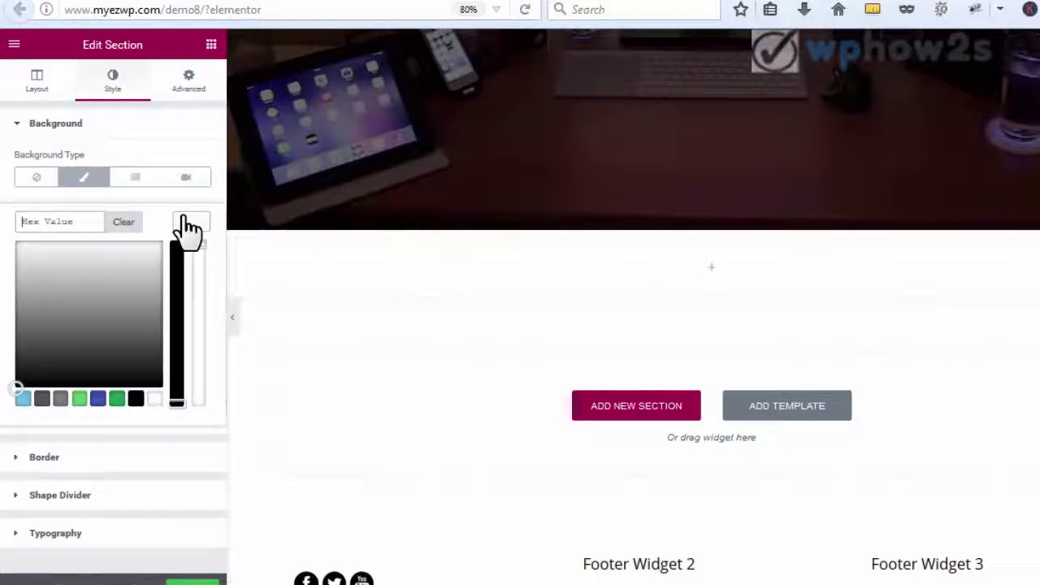
left_click(156, 399)
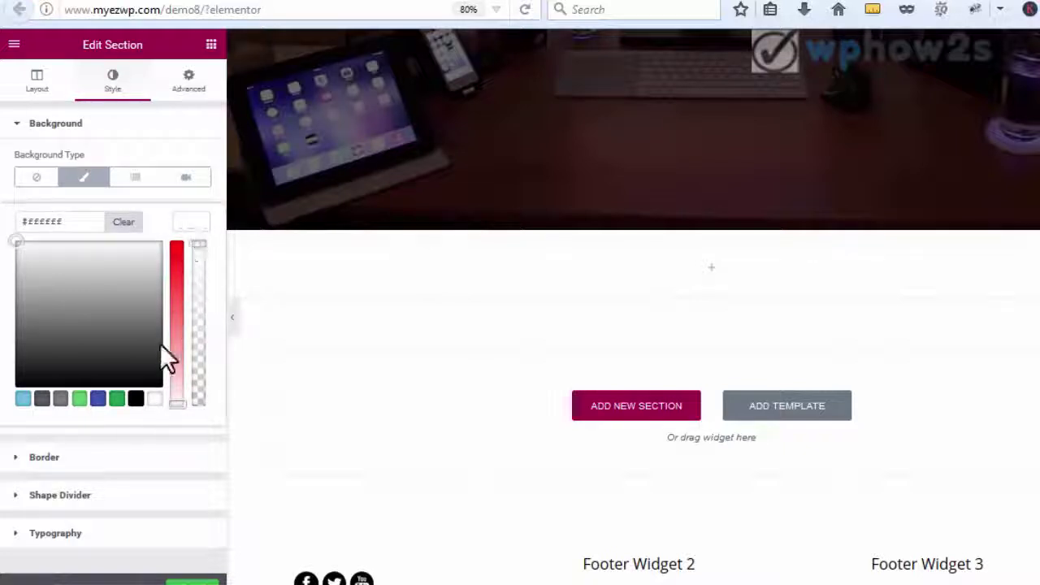
left_click(171, 579)
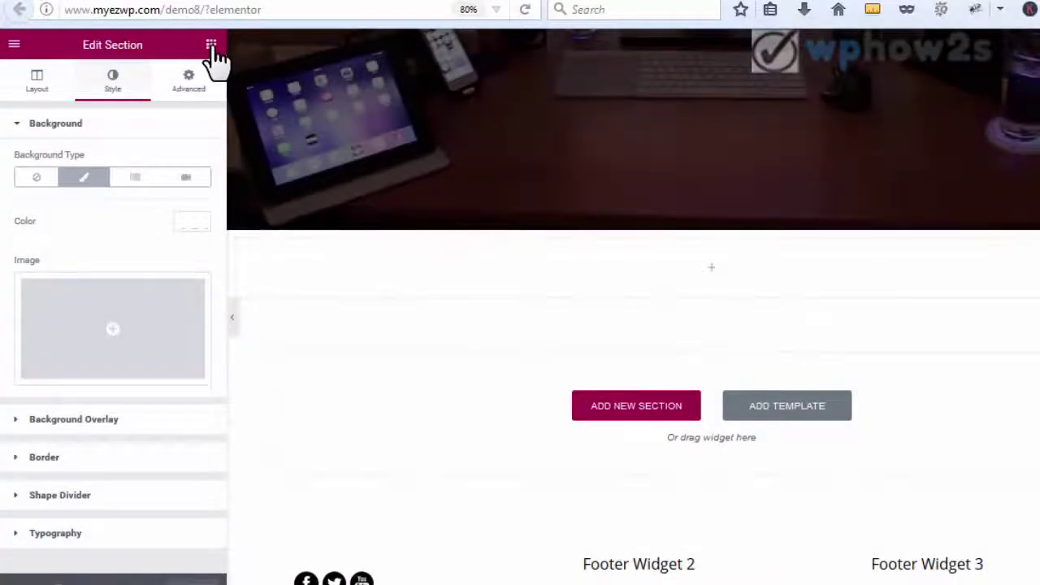
- Add a centred Heading widget reading "Anyone can Create a Website..." to the new section
left_click(211, 45)
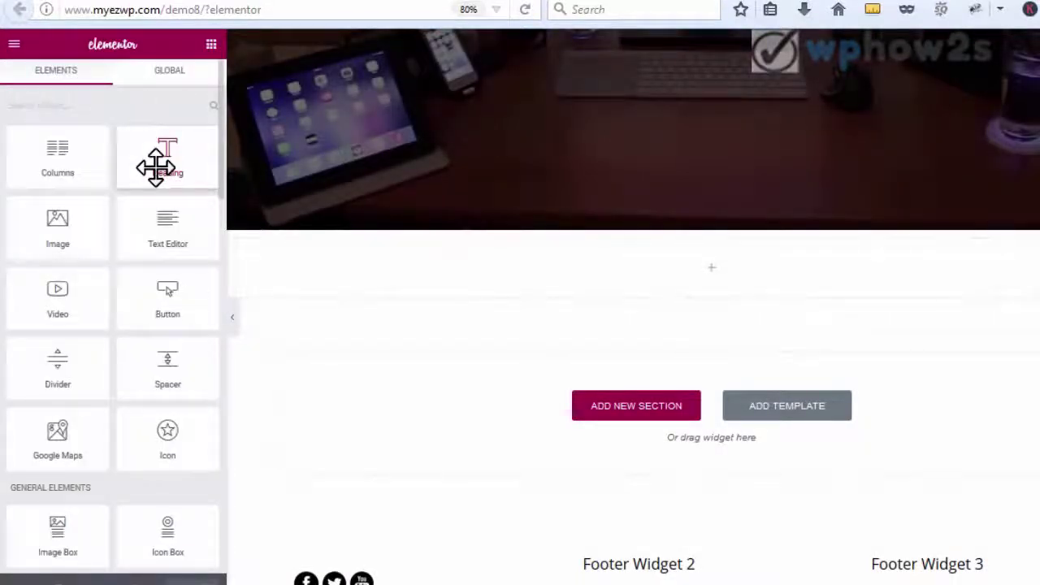
left_click_drag(157, 154, 569, 269)
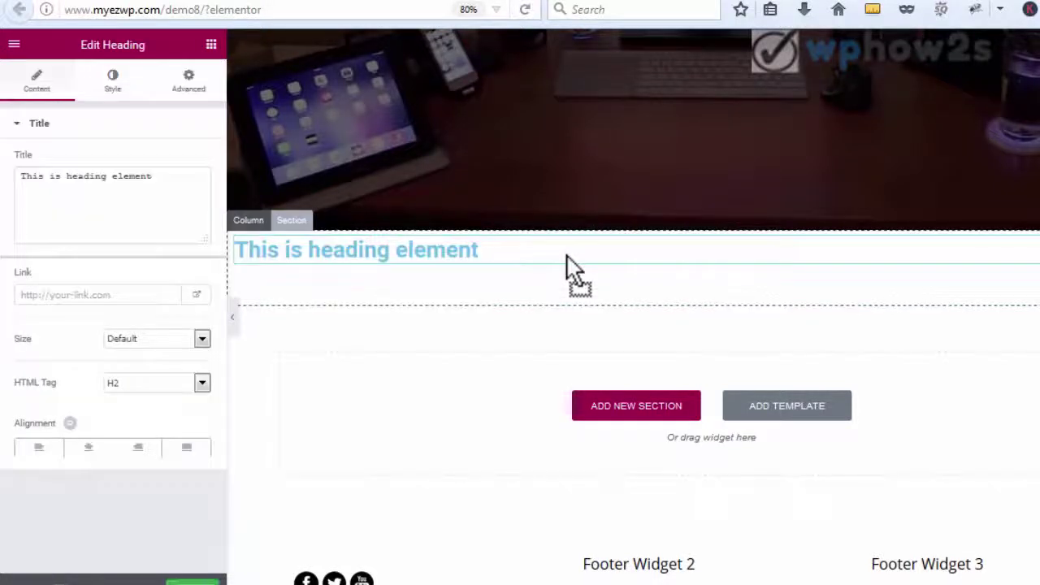
left_click(162, 178)
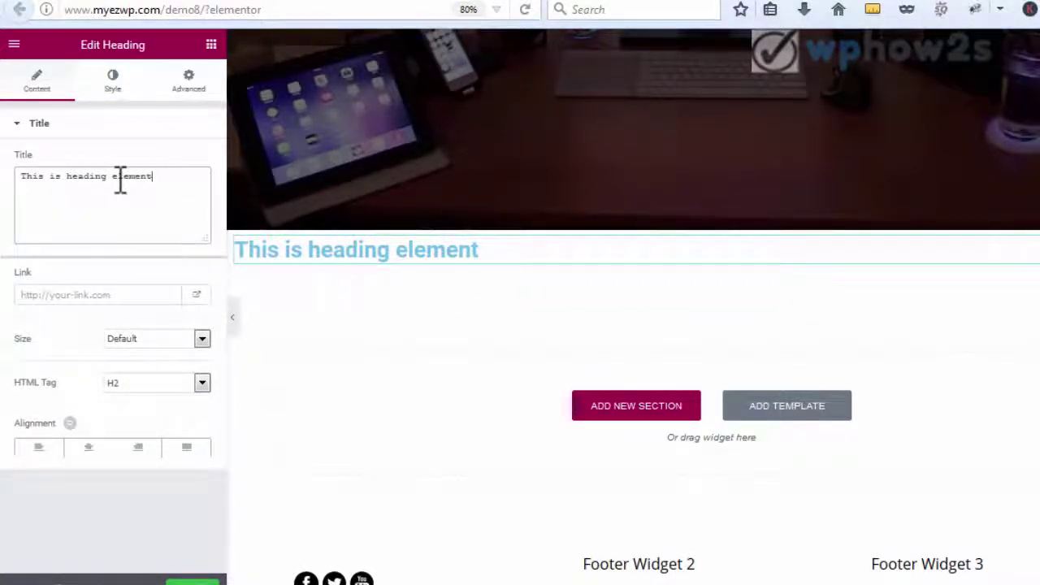
left_click_drag(158, 178, 28, 184)
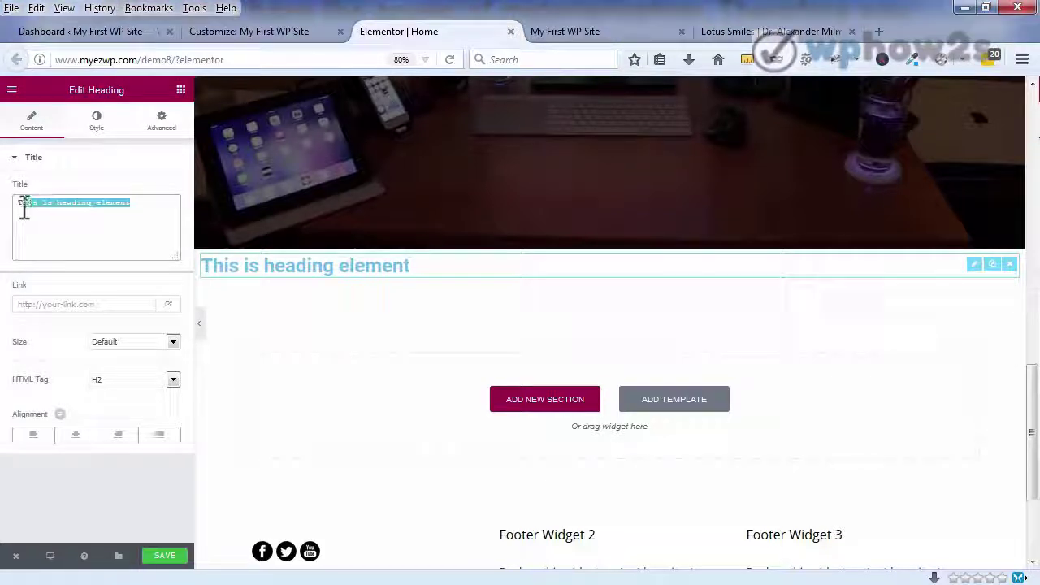
right_click(20, 200)
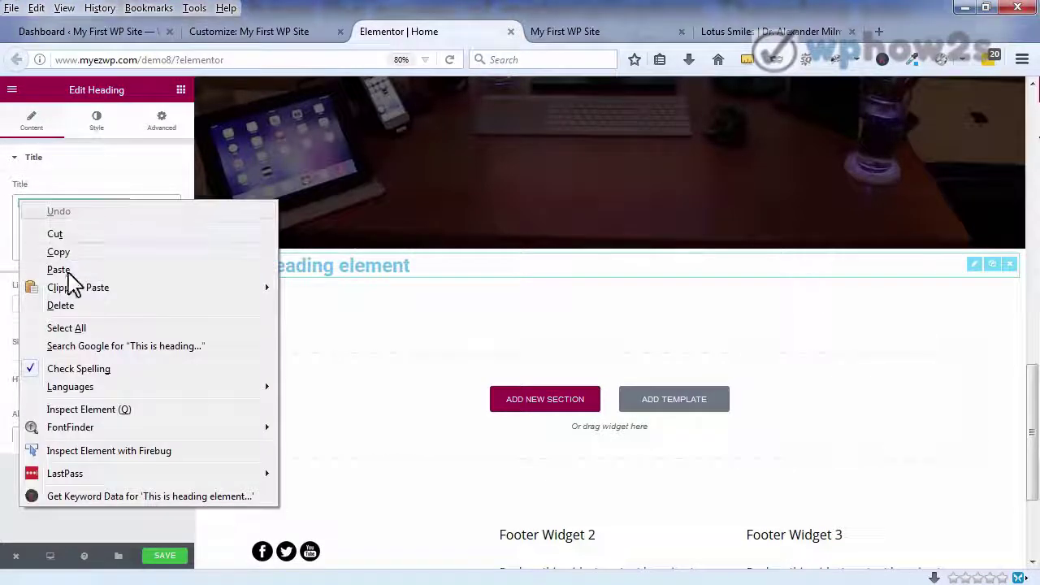
mouse_move(72, 294)
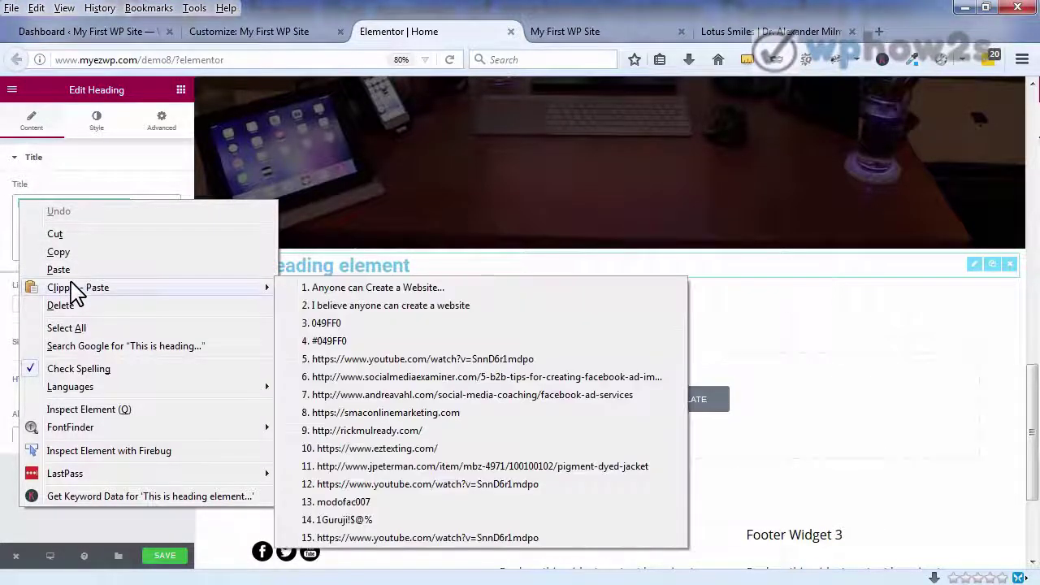
left_click(408, 301)
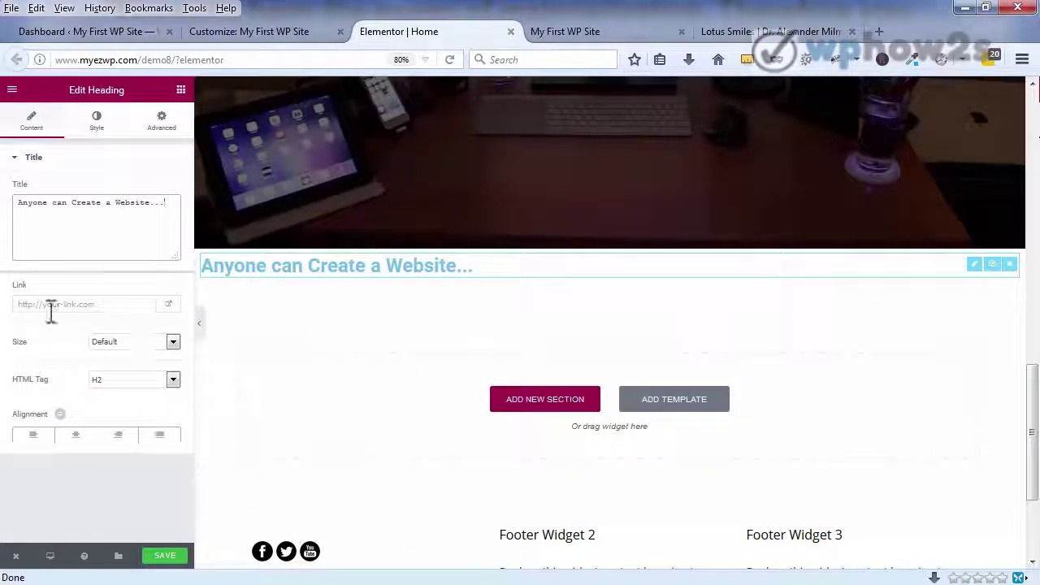
left_click(76, 440)
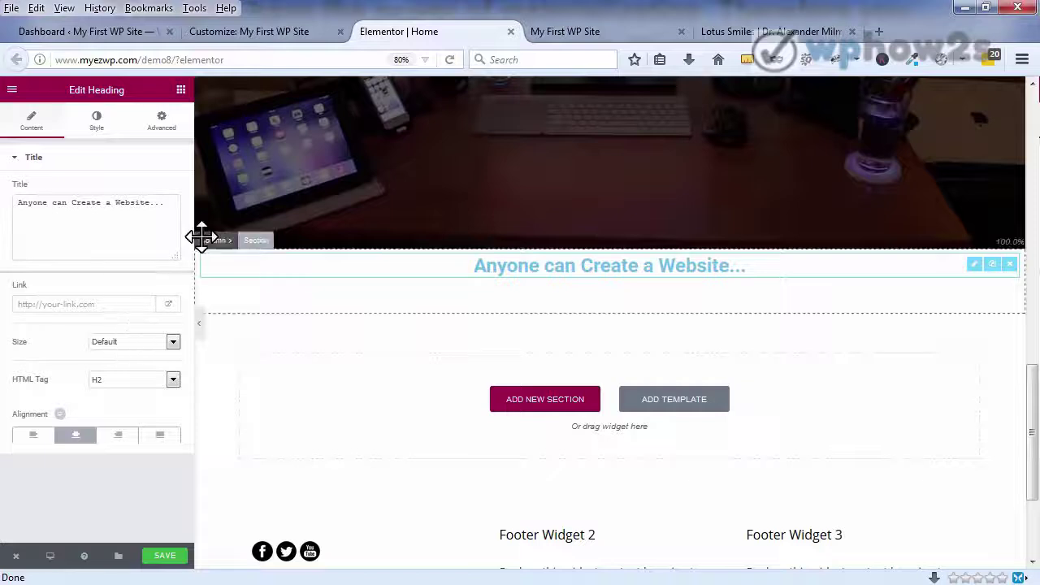
- Set the new heading's text color to the dark grey swatch #54595f
left_click(96, 123)
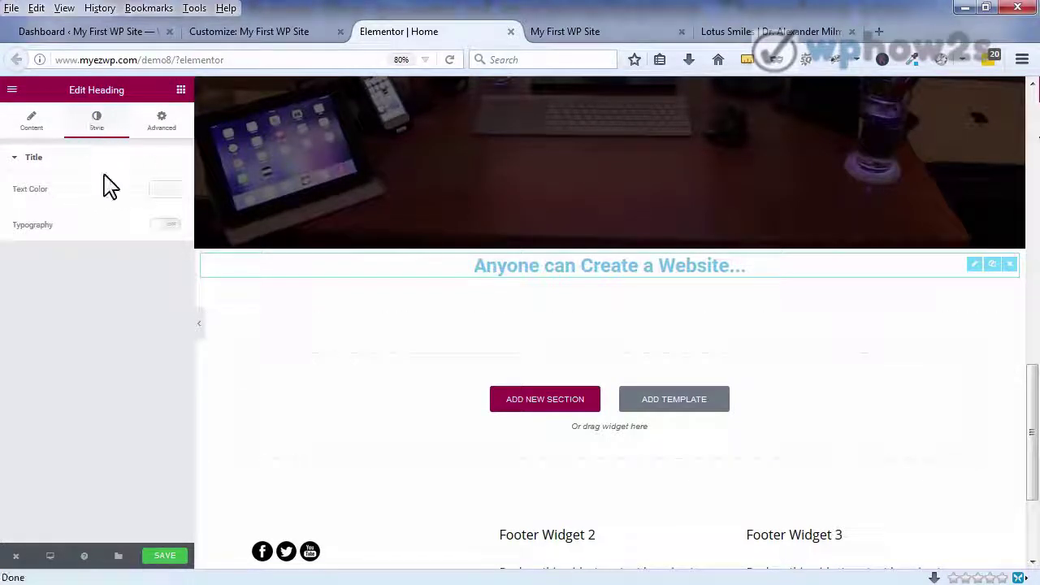
left_click(161, 192)
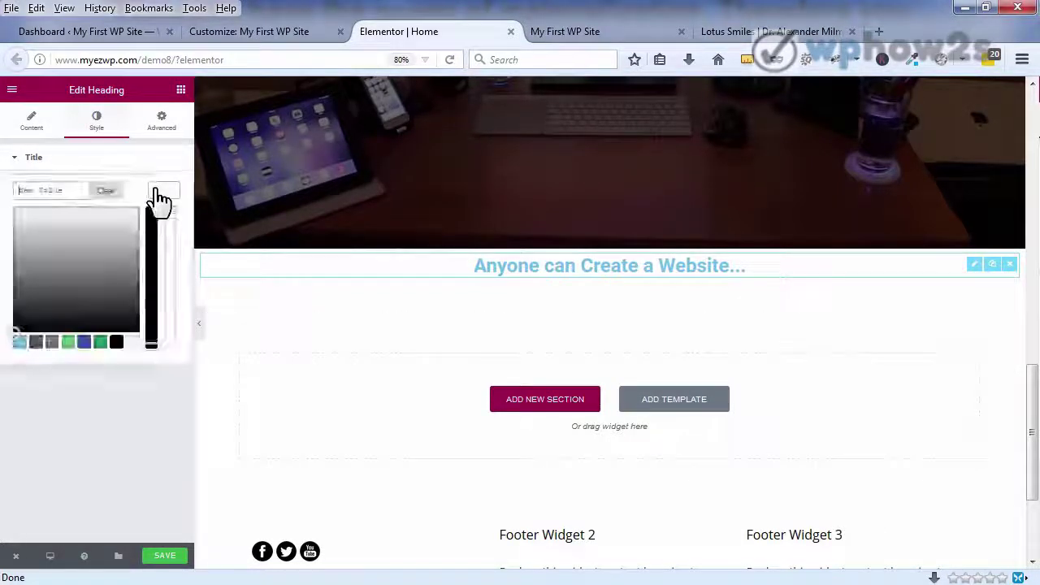
left_click(36, 343)
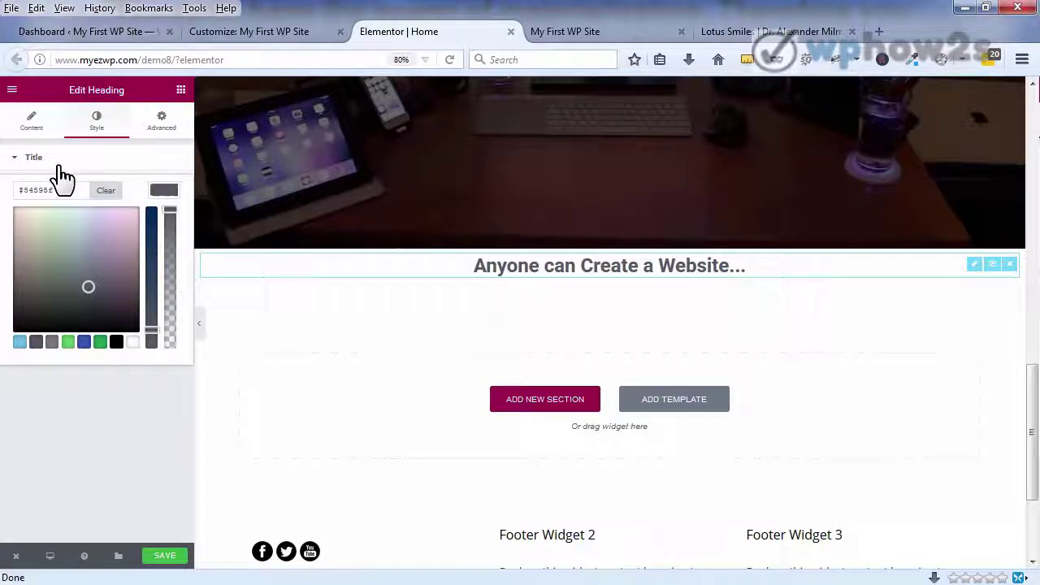
left_click(11, 159)
left_click(12, 159)
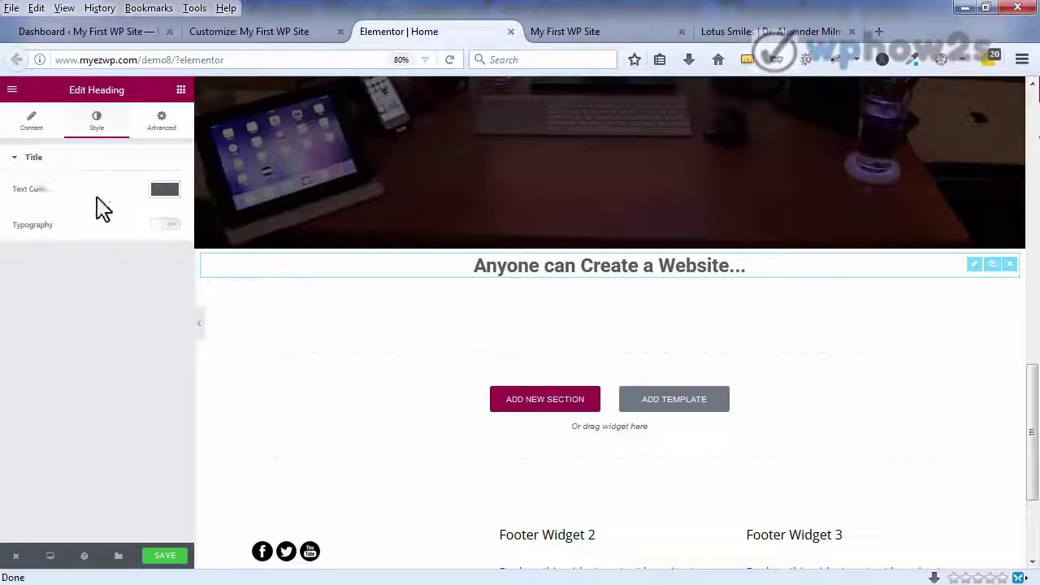
- Enable custom typography for the heading and set its font weight to 300
left_click(163, 226)
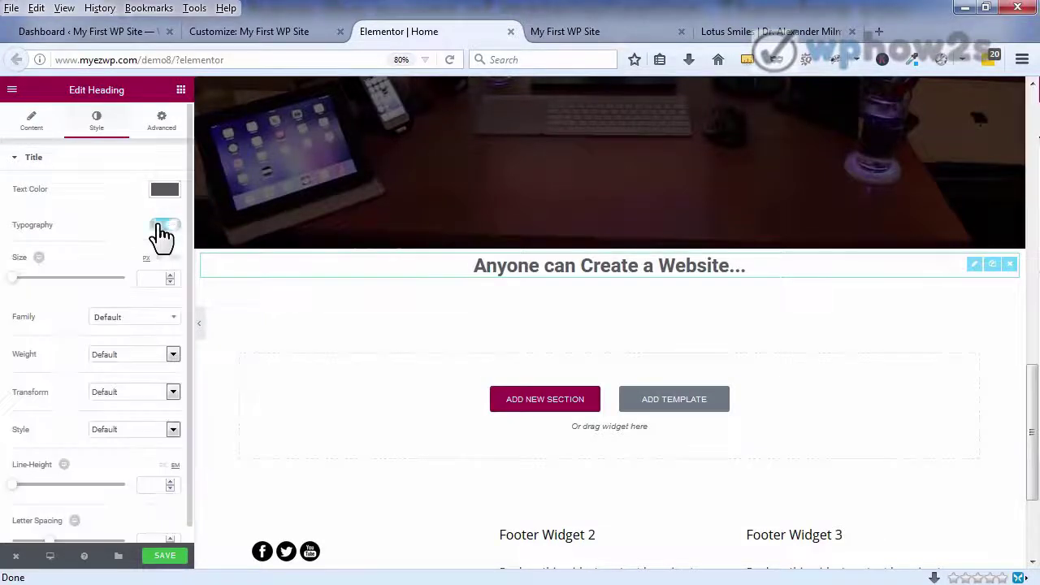
left_click(170, 358)
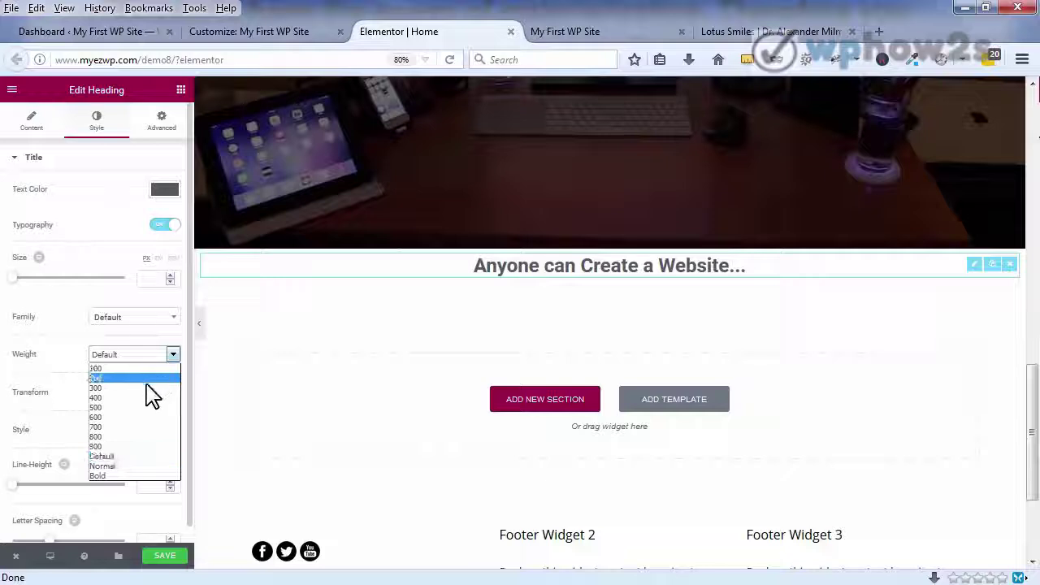
left_click(147, 385)
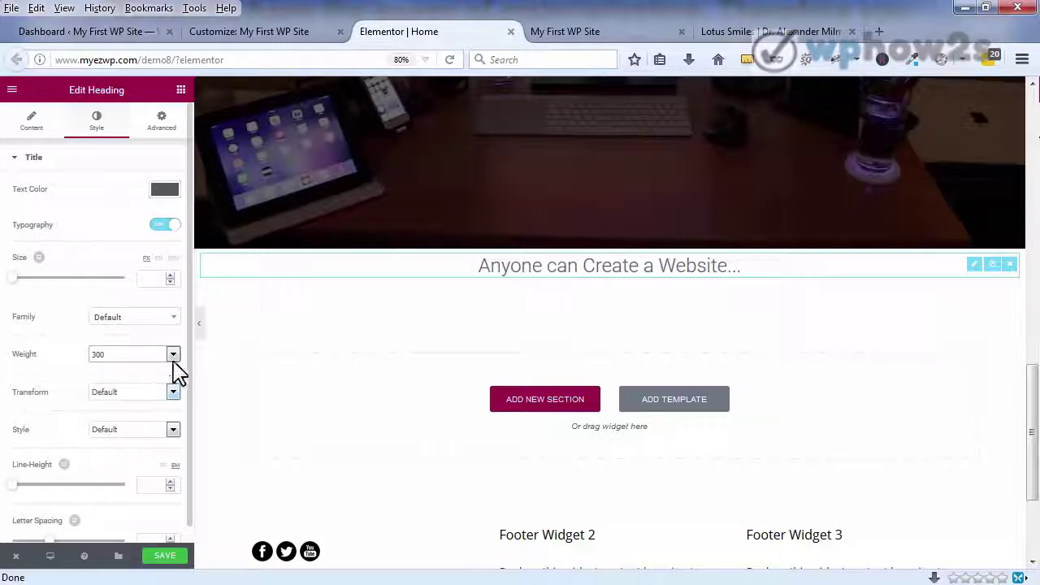
- Change the heading's text color to the darker grey #3f3a38
left_click(163, 195)
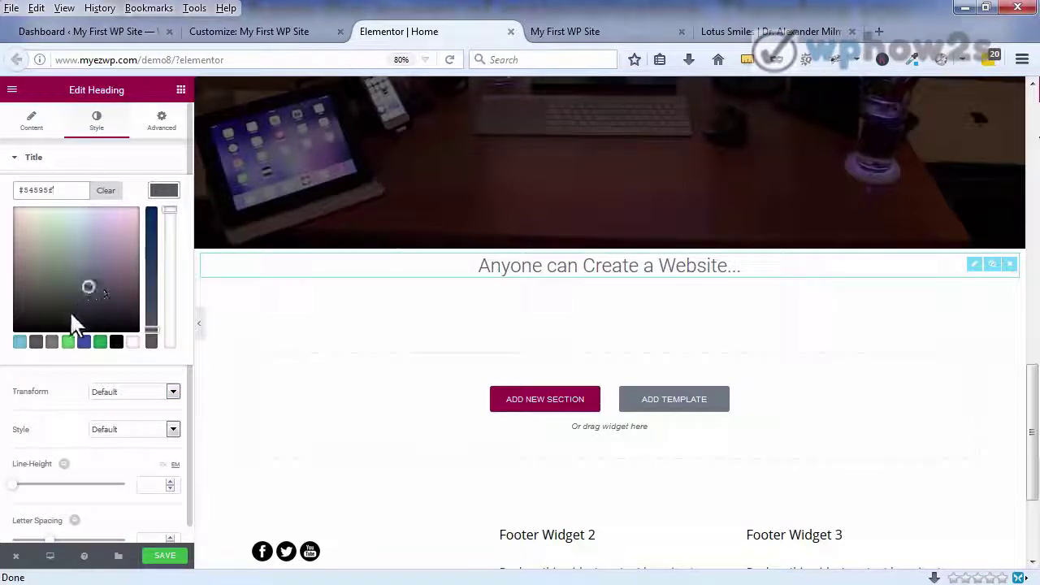
left_click(20, 301)
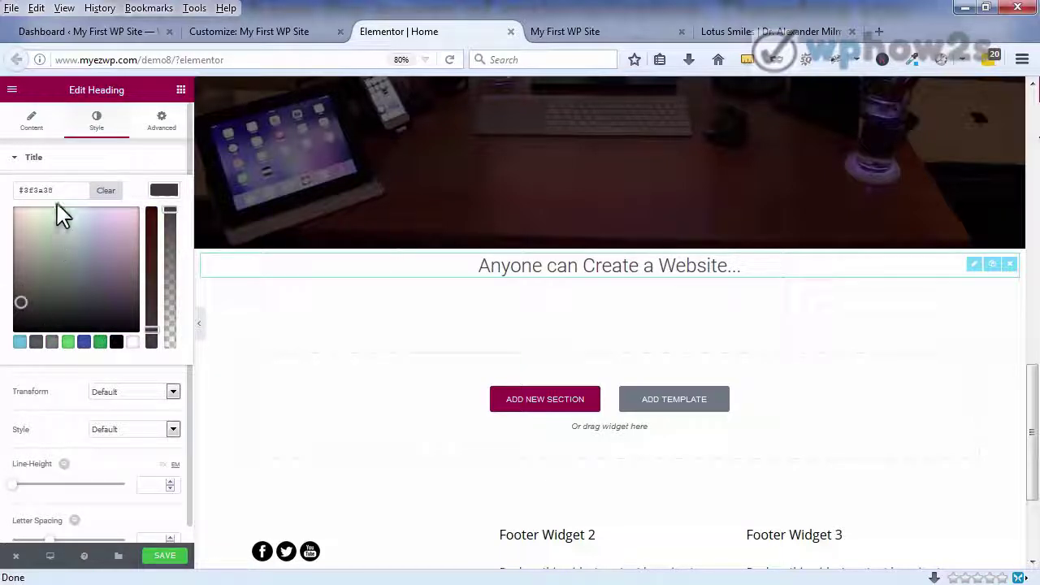
left_click(104, 163)
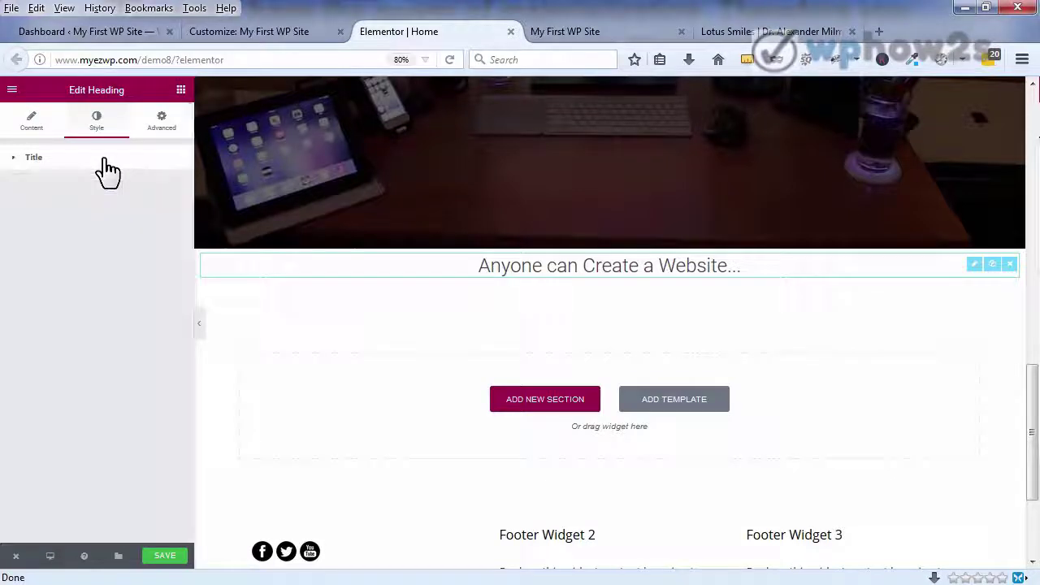
left_click(14, 166)
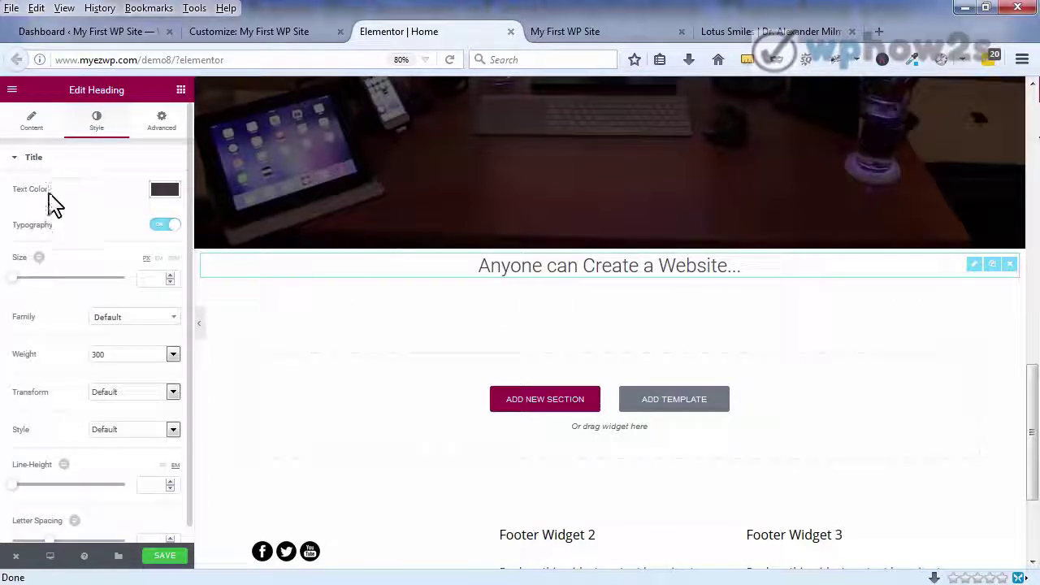
- Set the font size of the "Anyone can Create a Website..." heading to 37 px
left_click(169, 276)
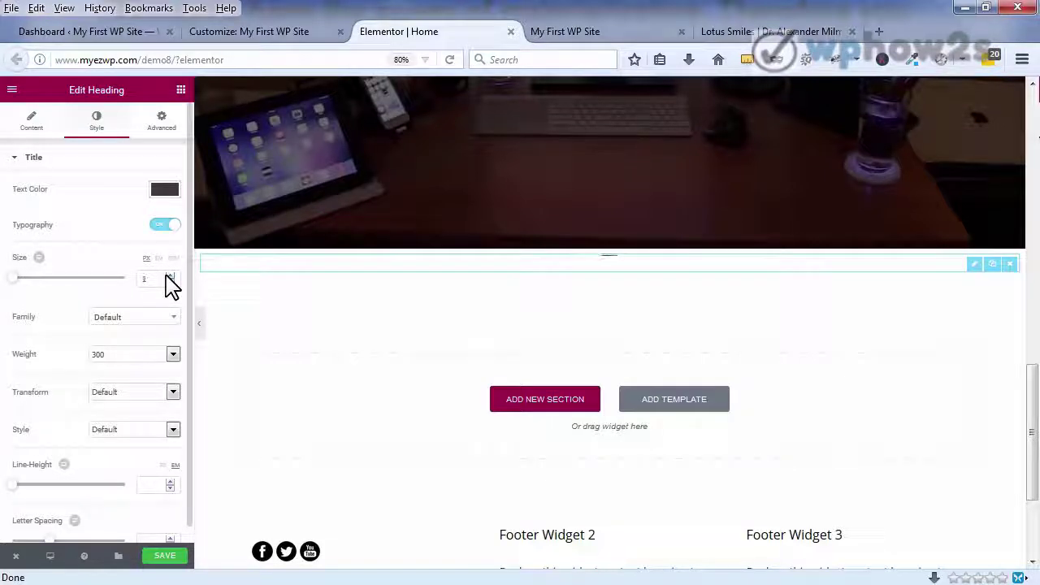
left_click(168, 276)
left_click(168, 275)
left_click(168, 275)
left_click(168, 275)
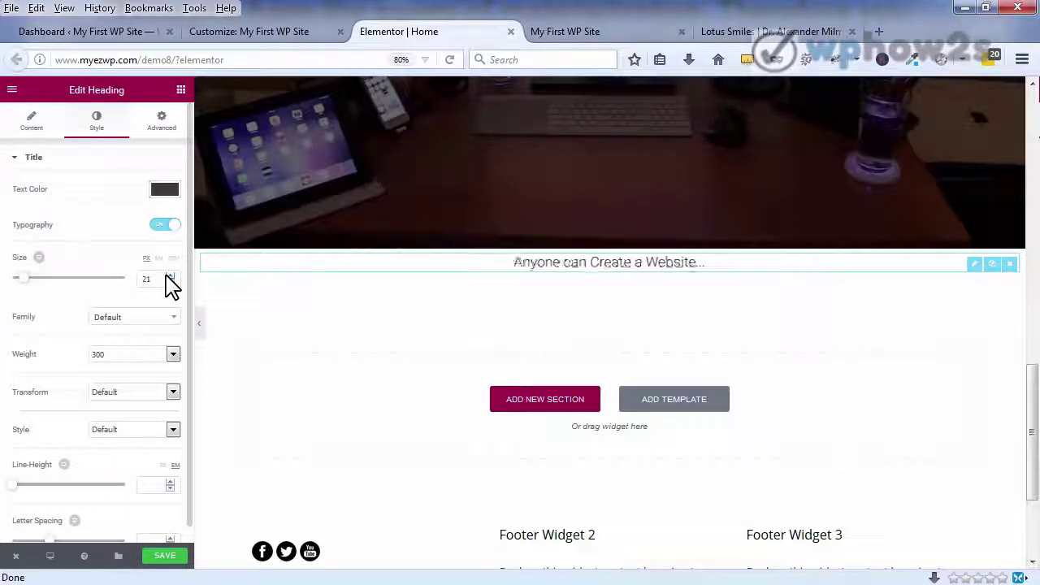
left_click(168, 276)
left_click(168, 276)
left_click(168, 276)
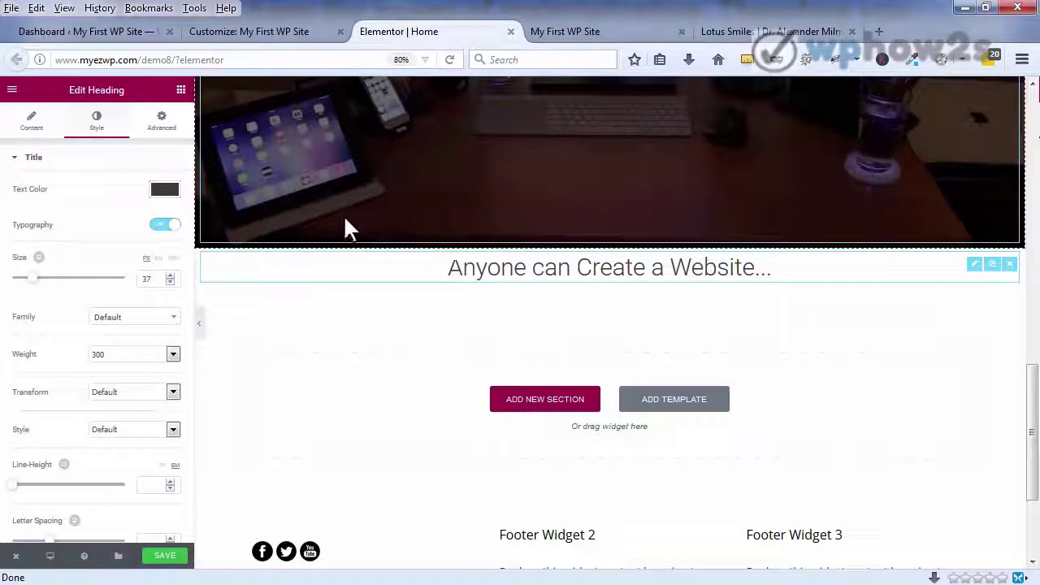
- Insert a Columns element below the heading and add a third column to it
left_click(181, 90)
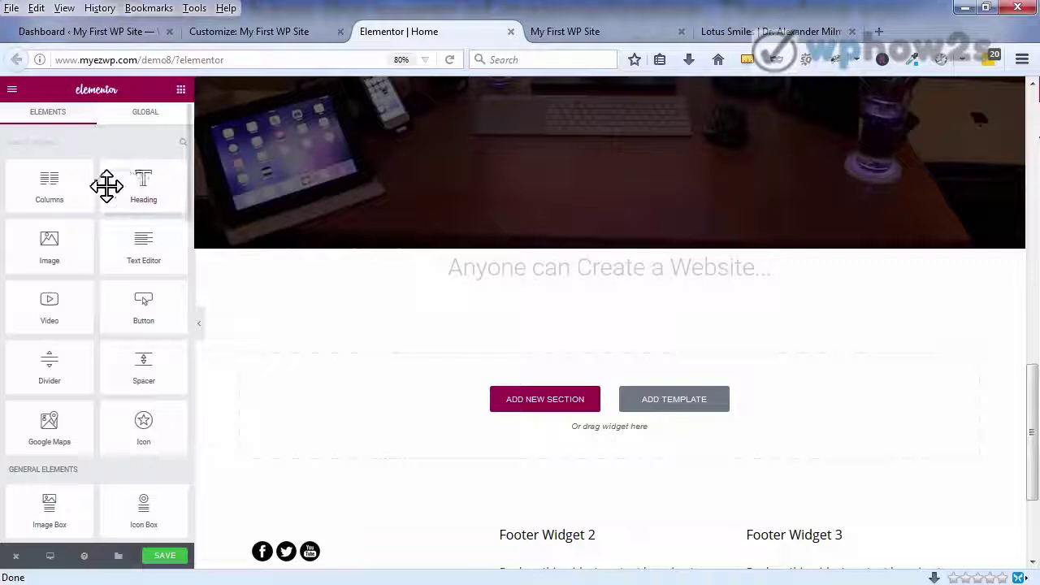
left_click_drag(47, 186, 507, 319)
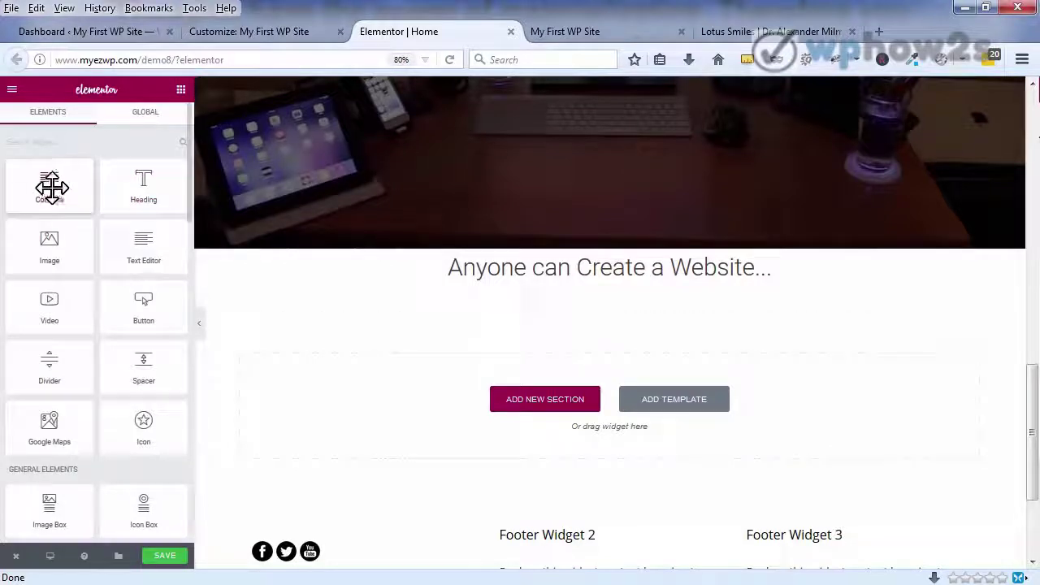
left_click_drag(50, 186, 417, 282)
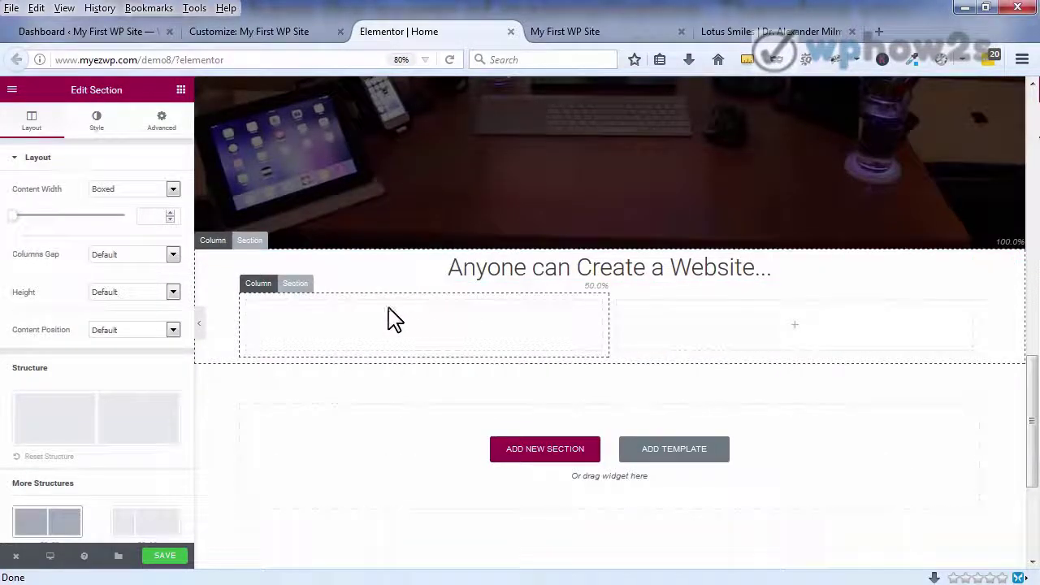
left_click(252, 281)
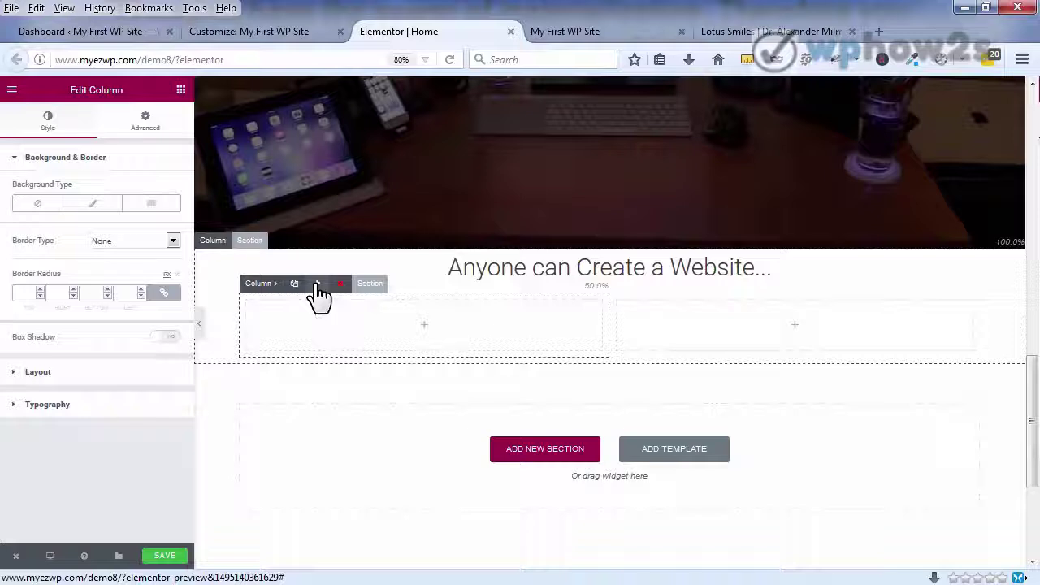
left_click(318, 285)
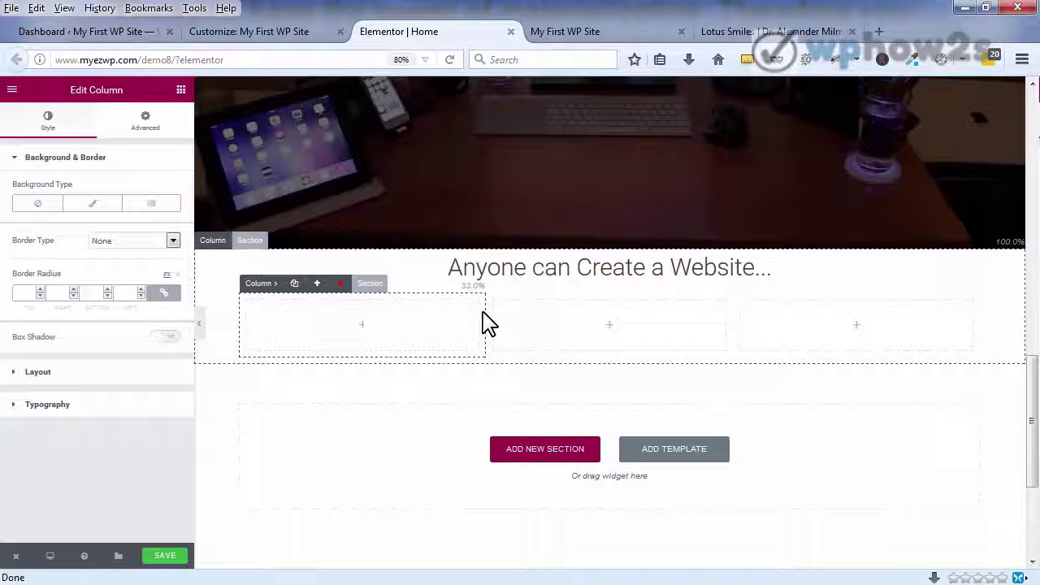
- Resize the columns to about 44.3% for the first and 44.5% for the third, leaving a narrow middle column as a gap
left_click_drag(492, 310, 567, 318)
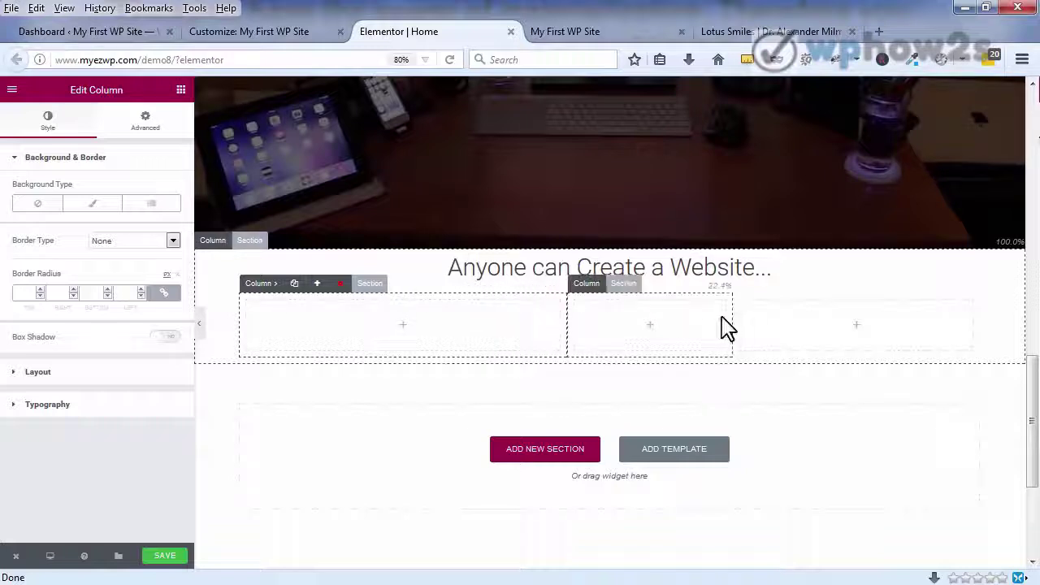
left_click_drag(728, 319, 656, 321)
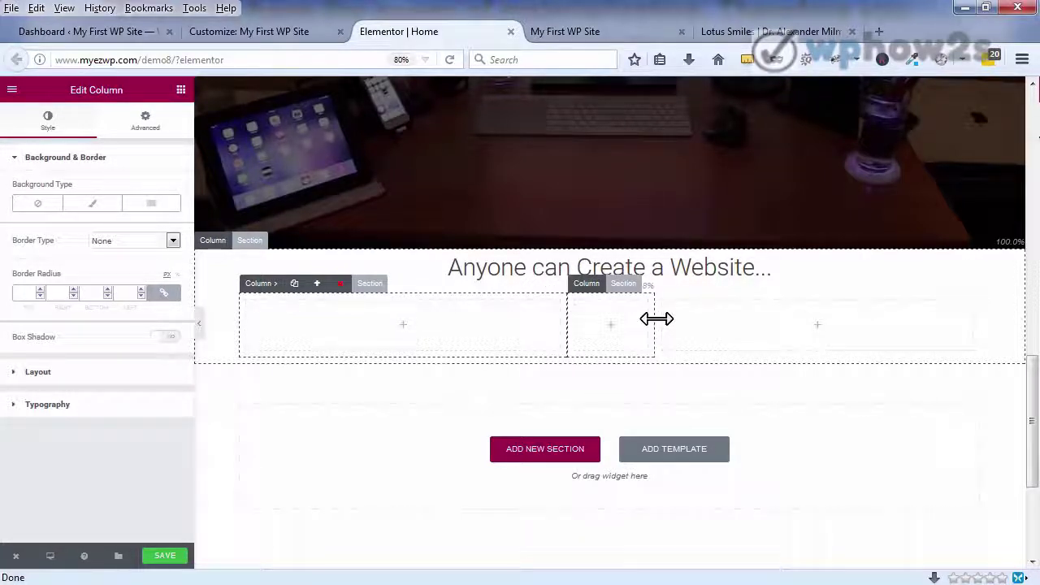
left_click_drag(655, 318, 651, 319)
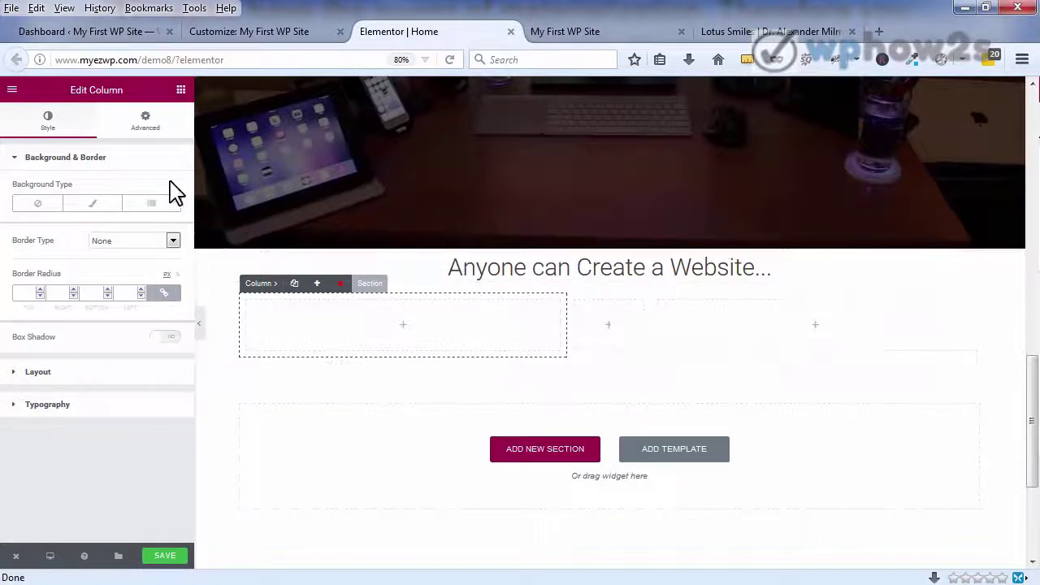
- Add a Video widget and place it in the first column below the heading
left_click(181, 90)
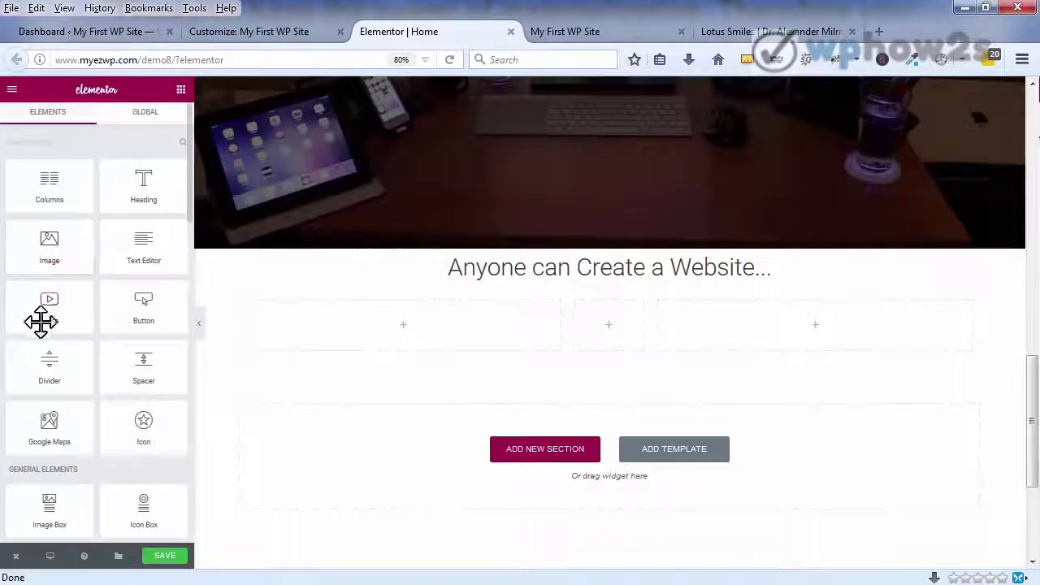
left_click_drag(40, 322, 434, 351)
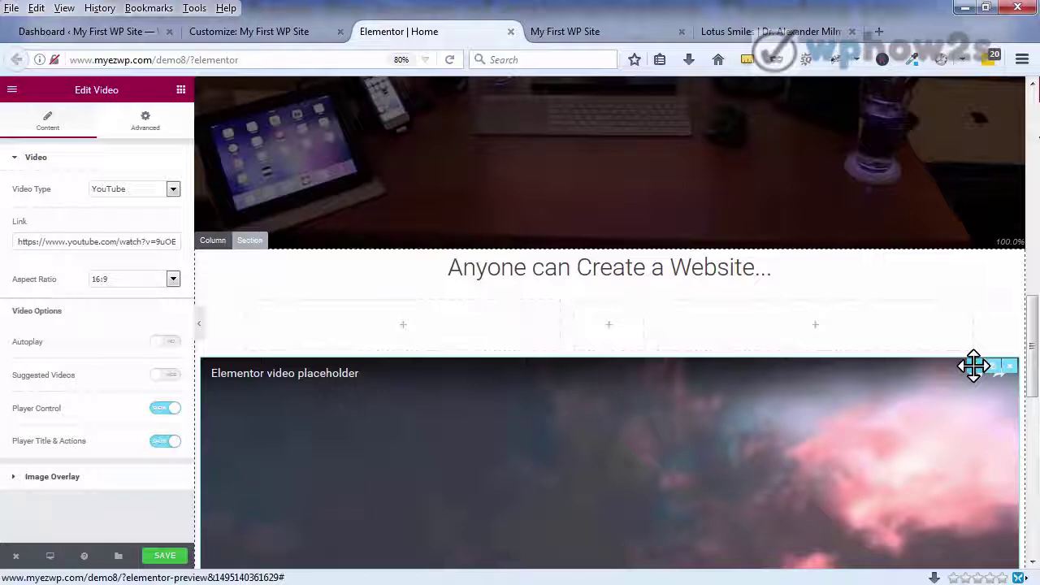
left_click_drag(974, 365, 439, 311)
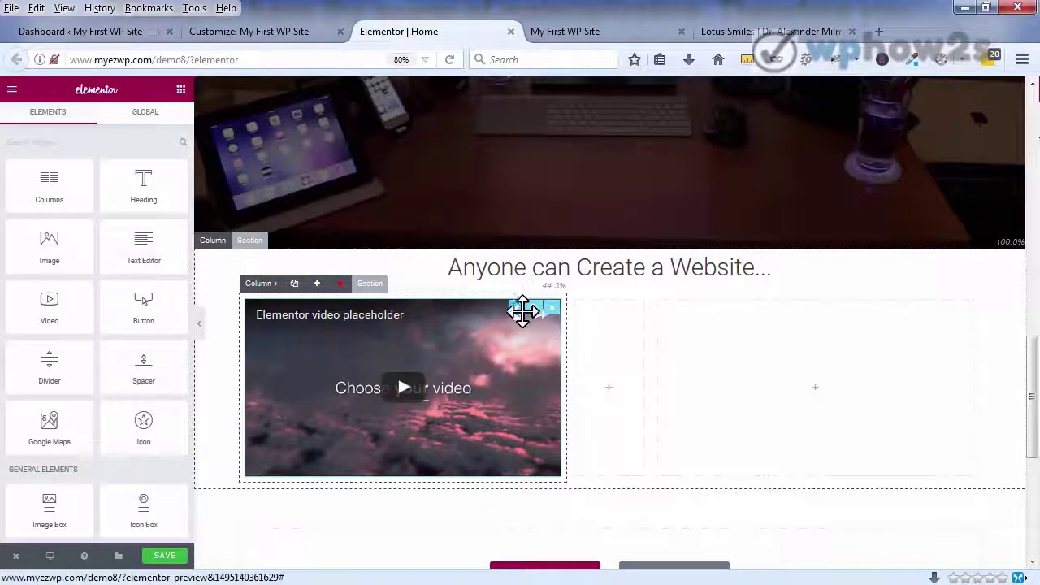
left_click(390, 345)
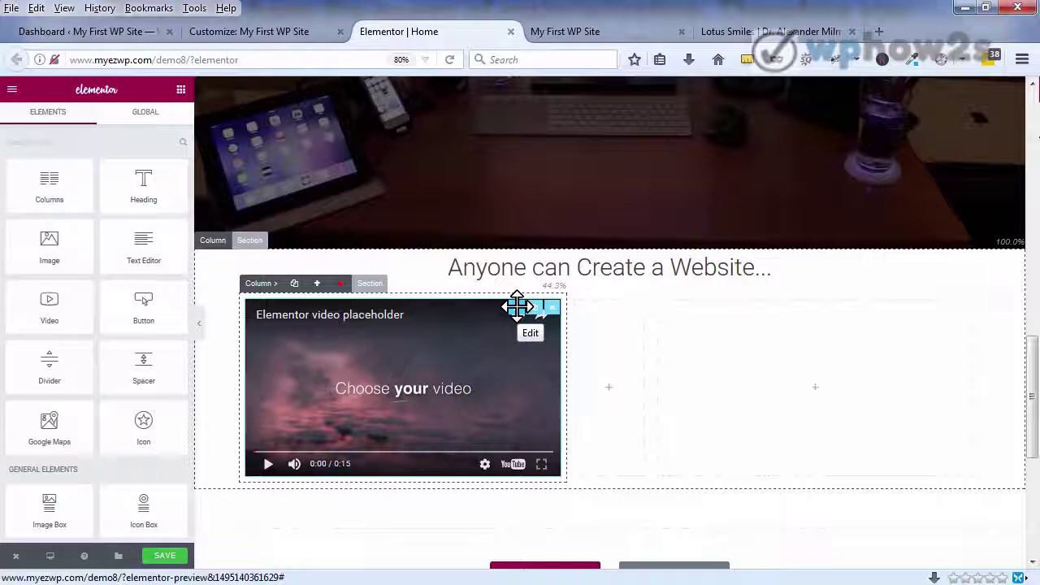
left_click(517, 307)
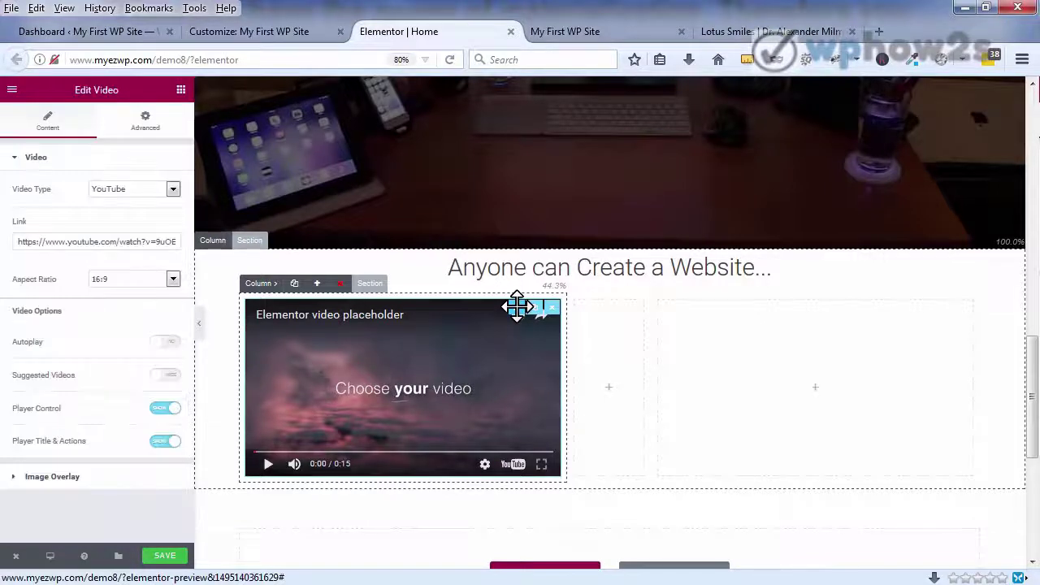
triple_click(88, 241)
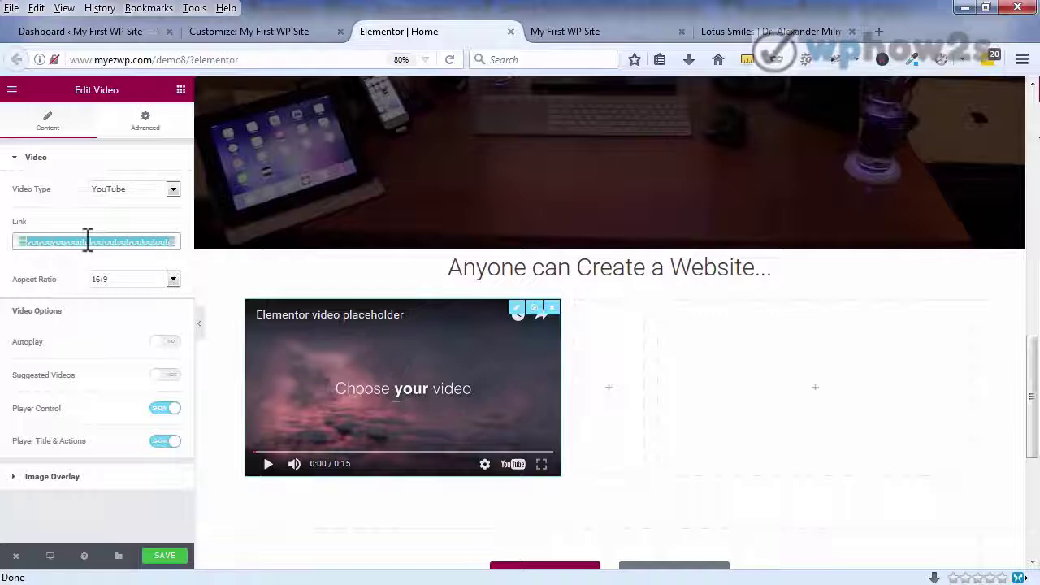
right_click(91, 241)
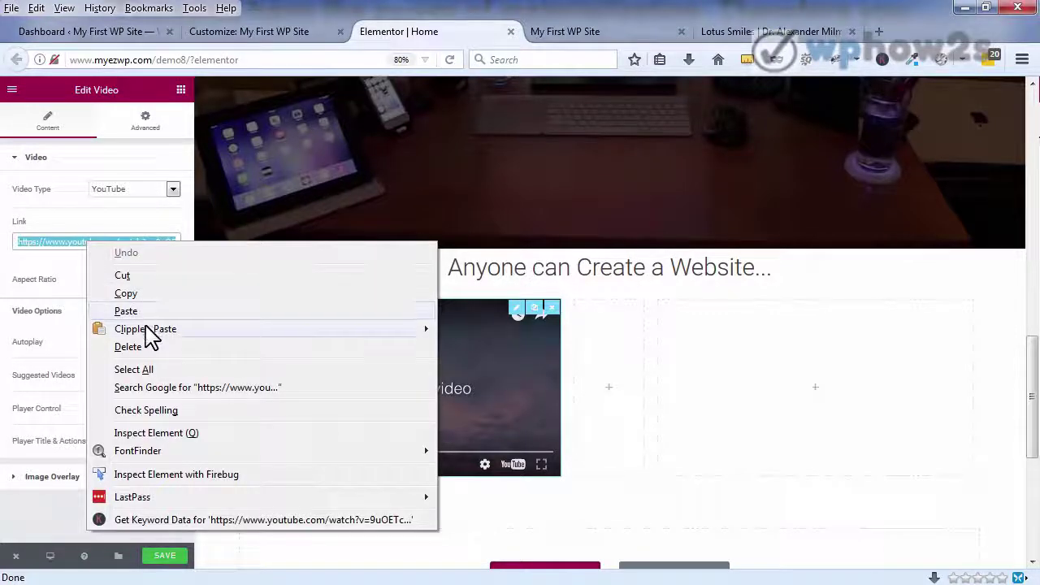
mouse_move(146, 330)
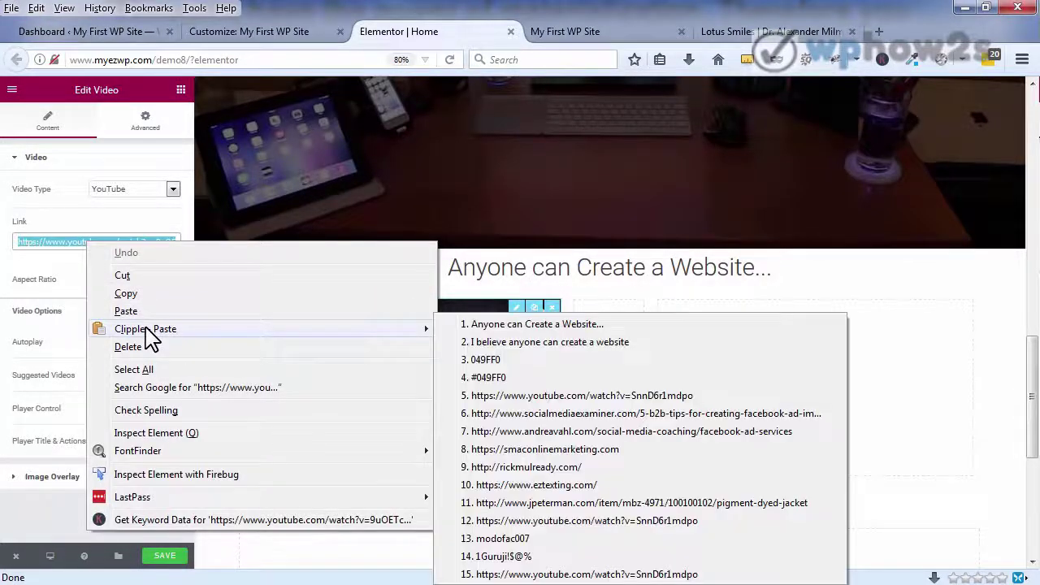
left_click(520, 396)
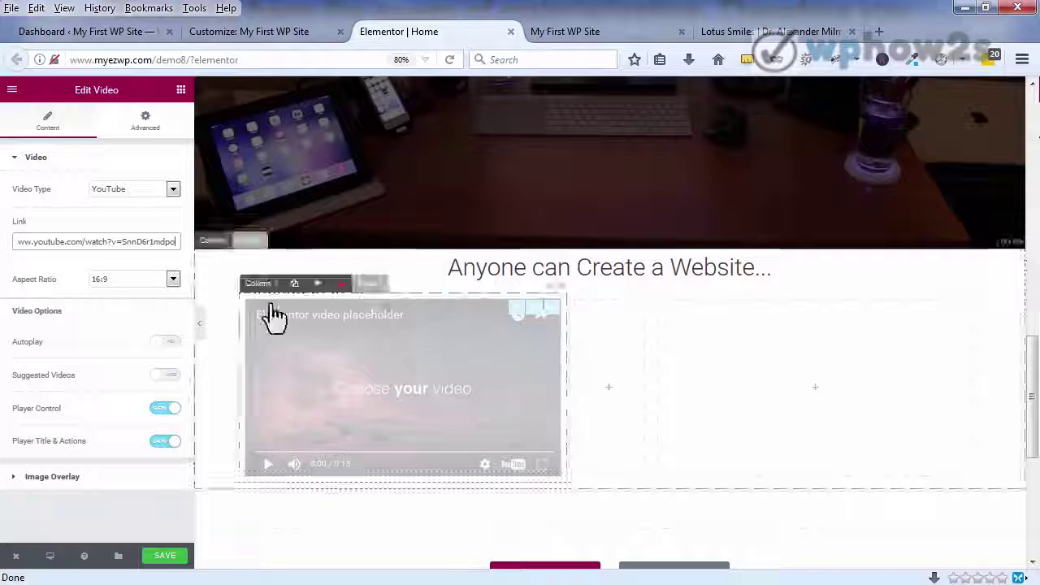
left_click(171, 195)
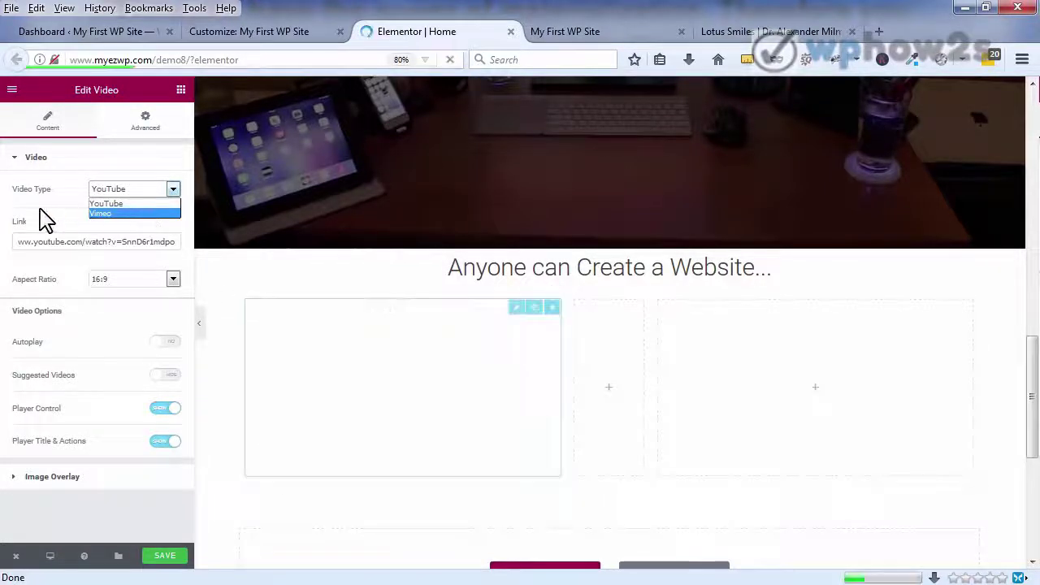
left_click(106, 204)
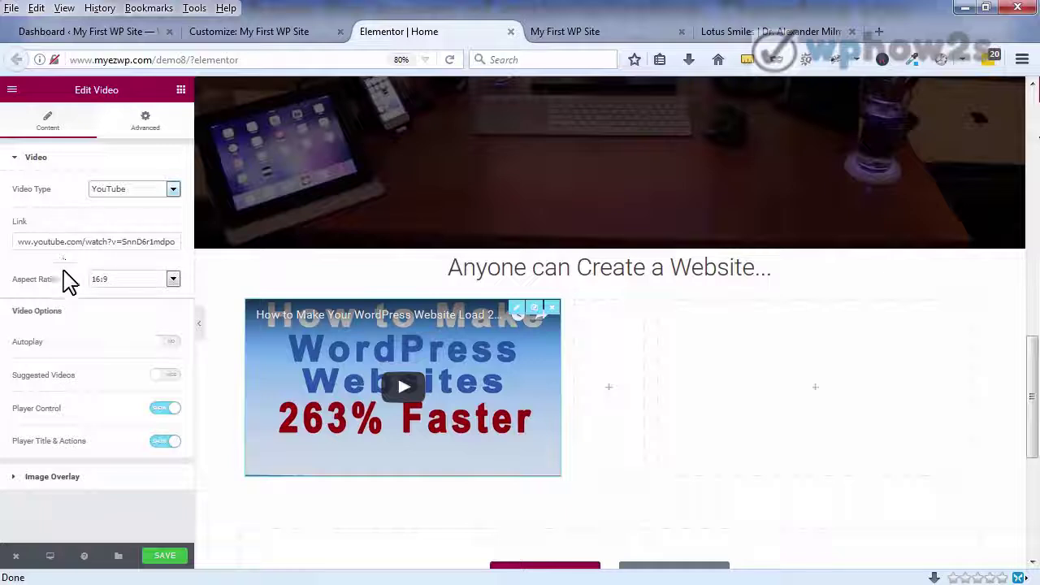
- Try the 4:3 aspect ratio on the video and restore 16:9
left_click(173, 280)
left_click(154, 312)
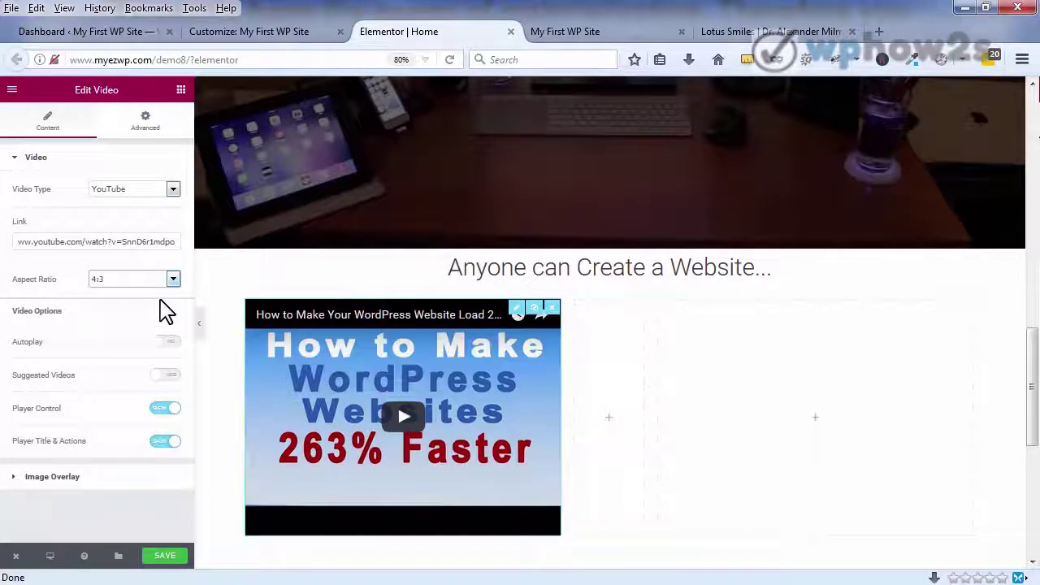
left_click(174, 280)
left_click(153, 313)
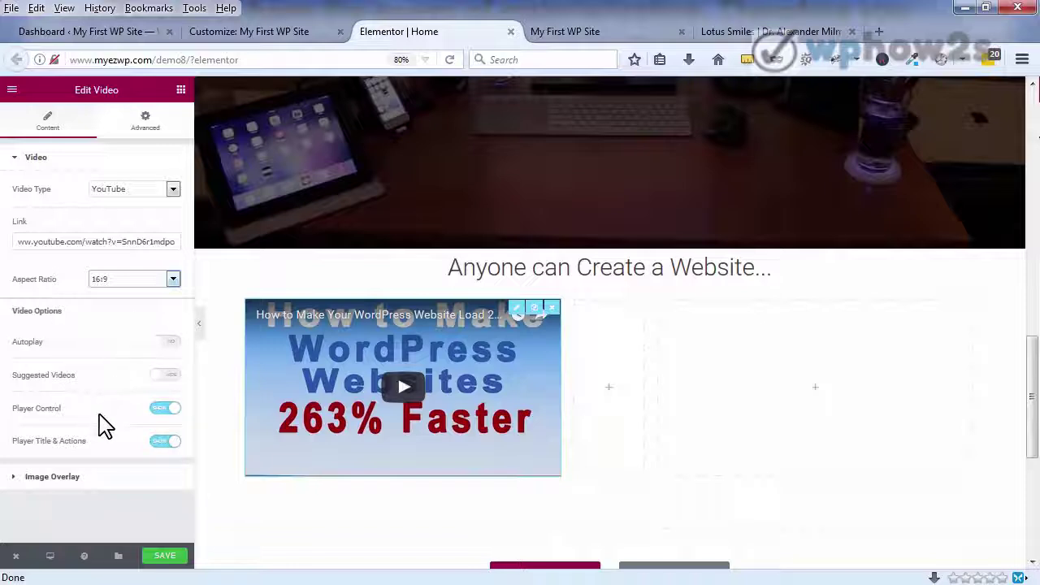
- Hide the video's player title and actions and save the page
left_click(161, 443)
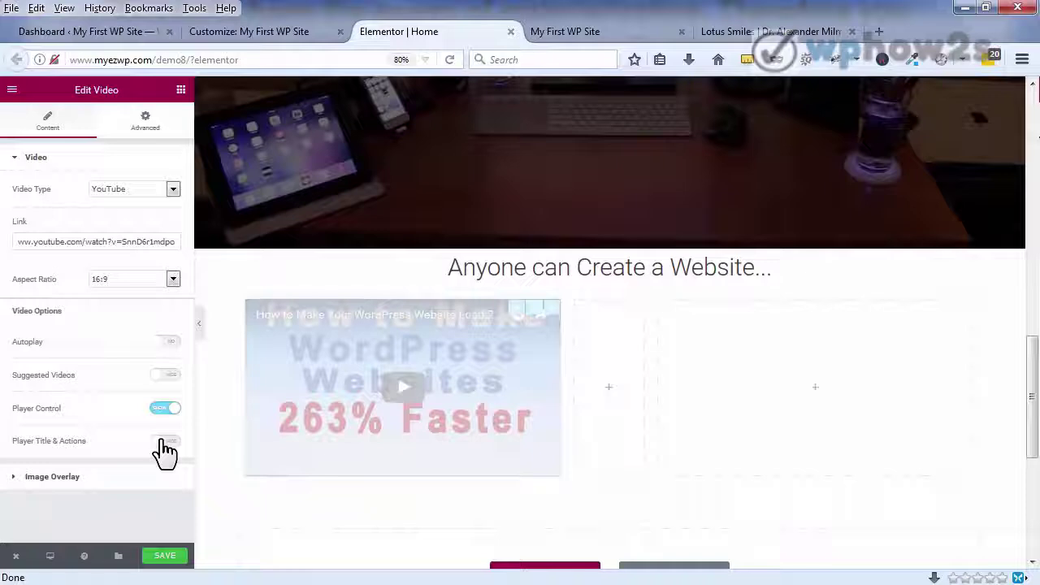
left_click(159, 558)
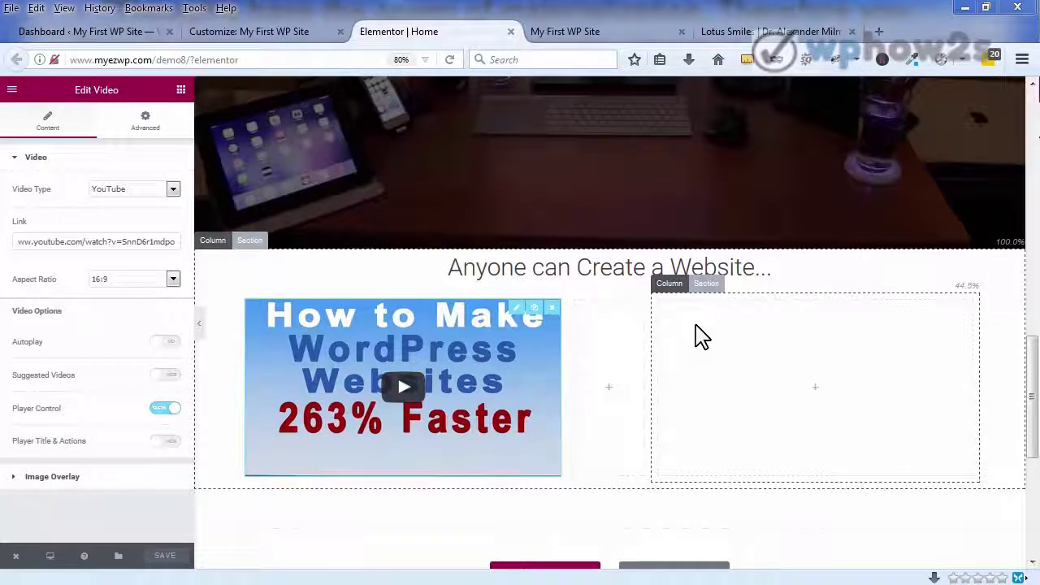
- Add a left-aligned Heading widget reading "I believe anyone can create a website..." to the third column
left_click(181, 89)
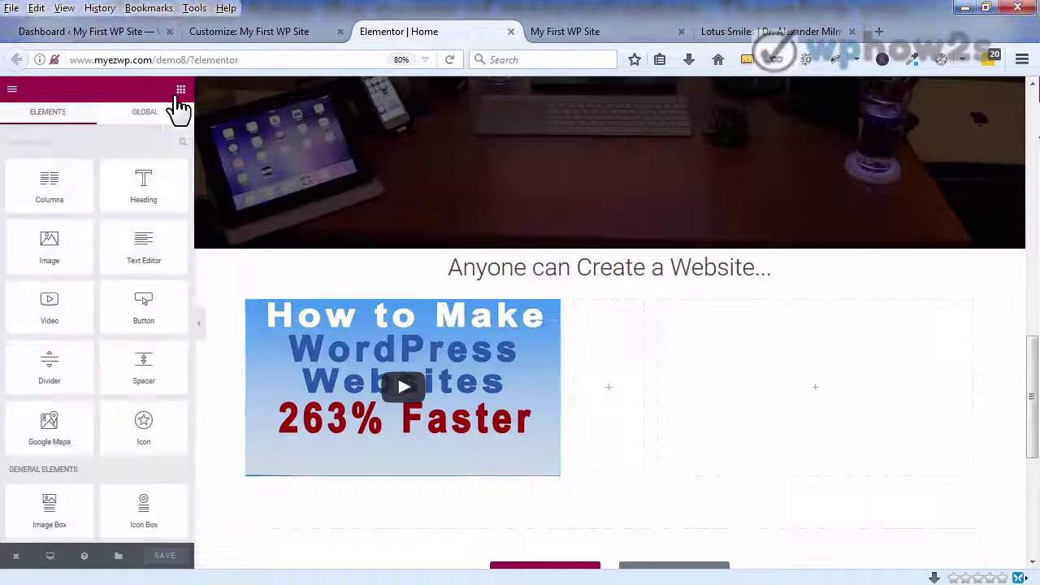
left_click_drag(151, 174, 769, 309)
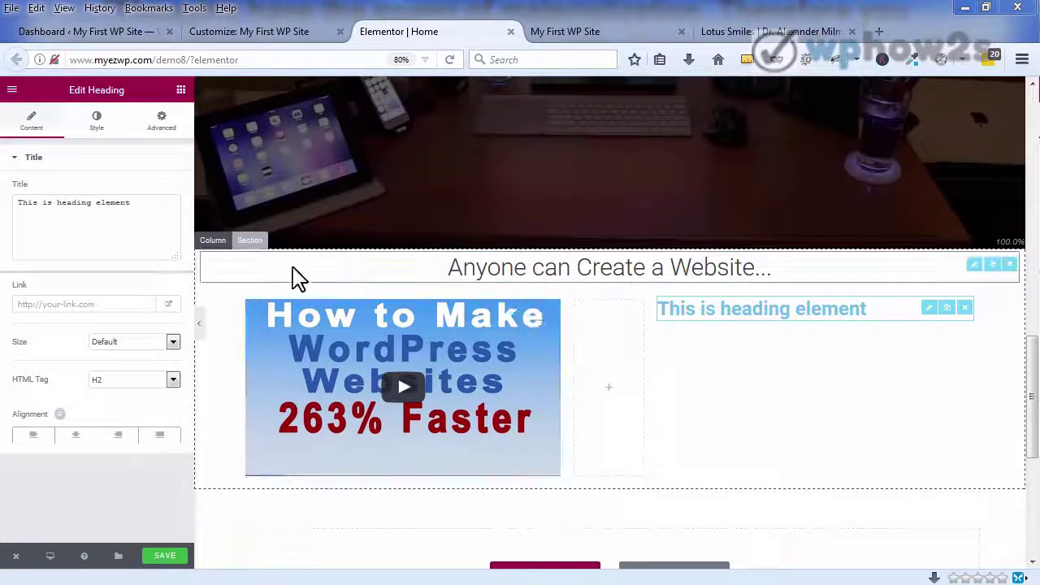
triple_click(102, 202)
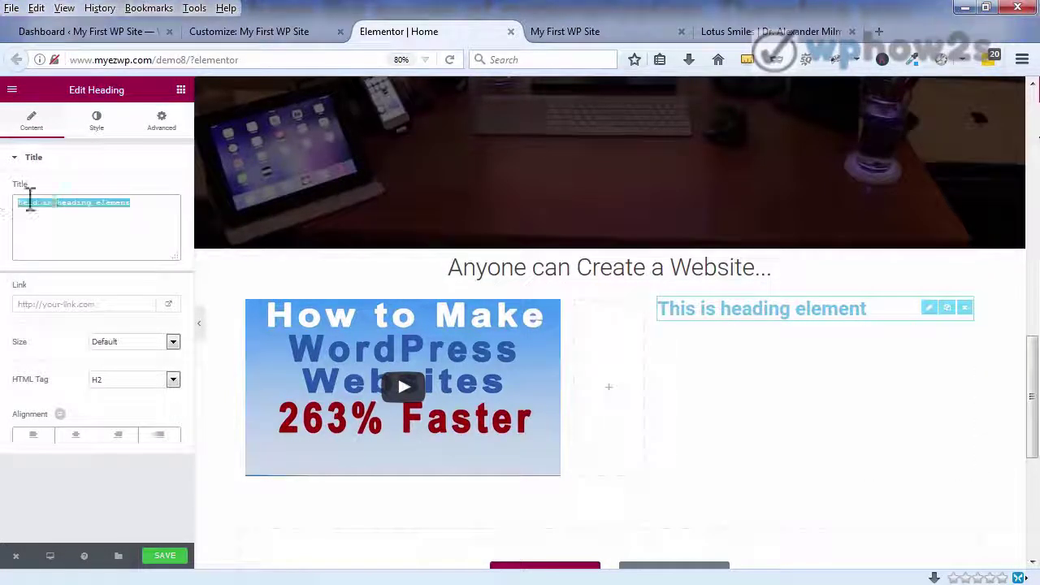
right_click(39, 202)
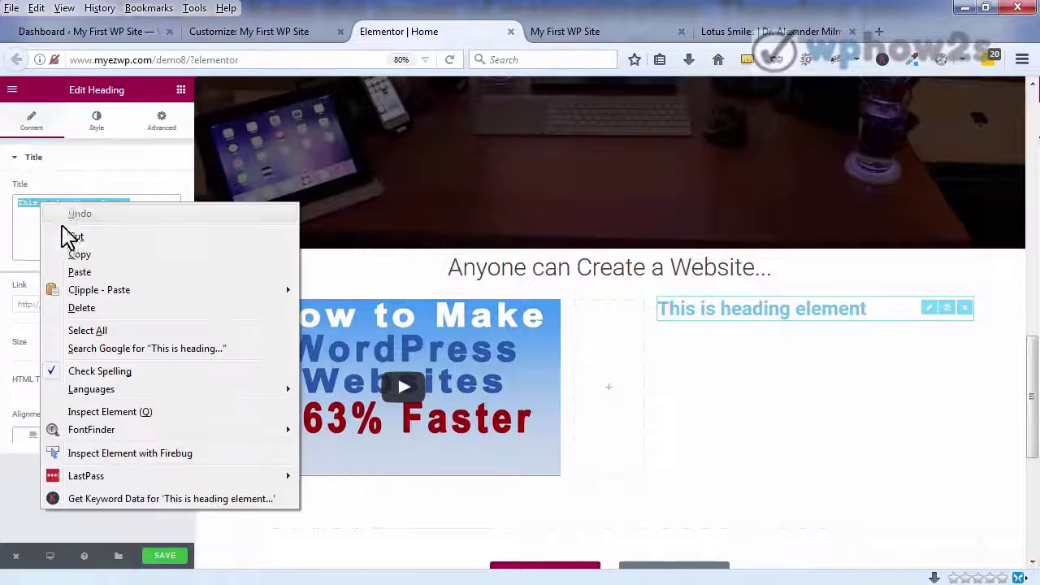
left_click(80, 272)
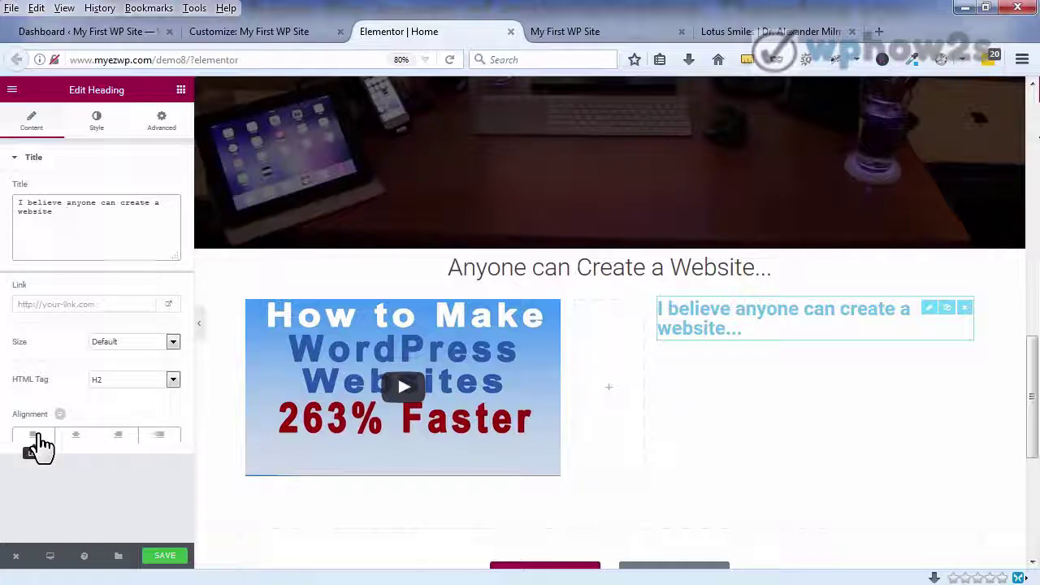
left_click(37, 438)
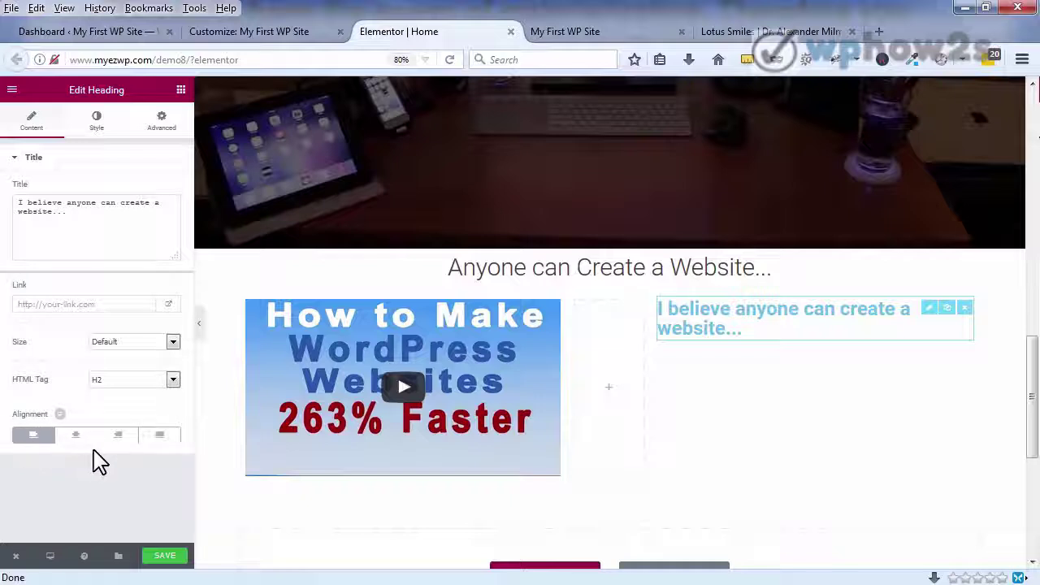
- Set the text color of the "I believe anyone can create a website..." heading to #049FF0
left_click(95, 122)
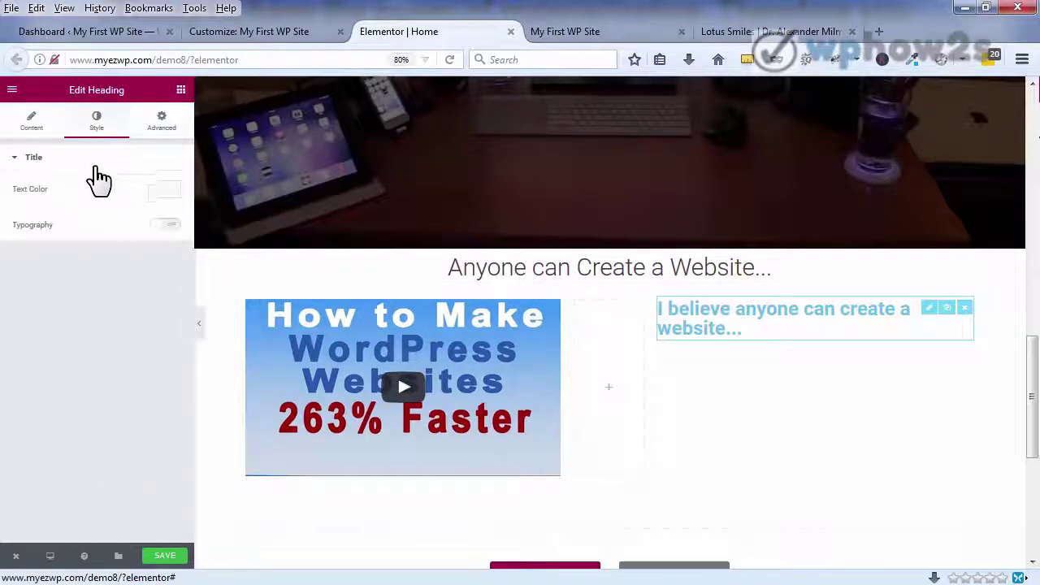
left_click(160, 199)
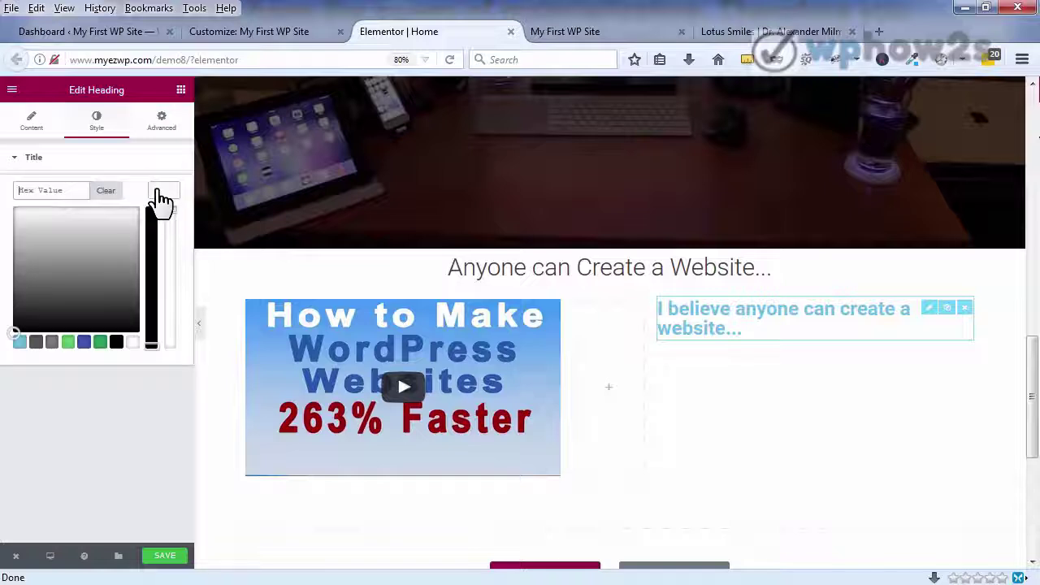
right_click(65, 185)
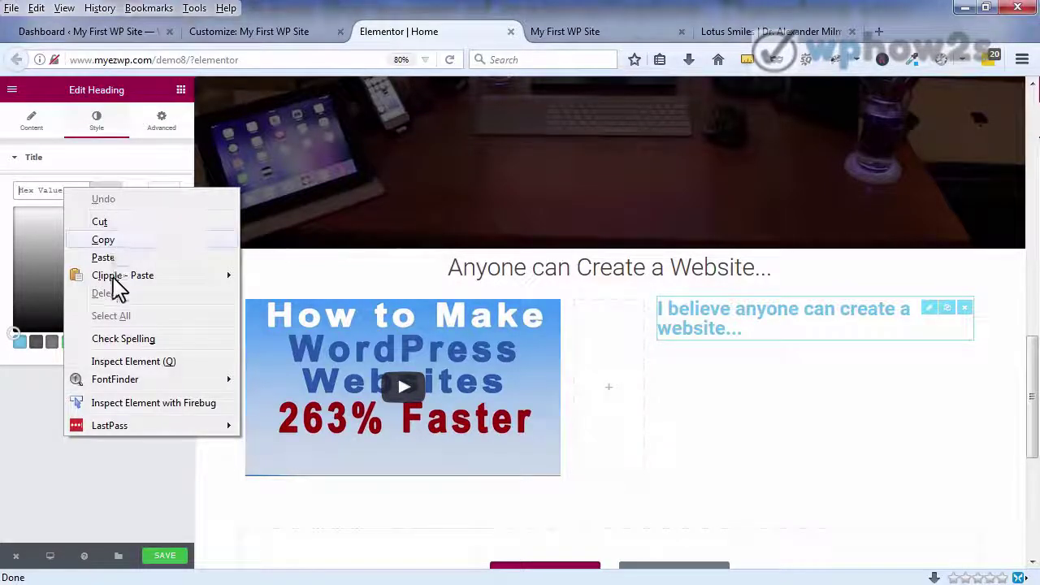
mouse_move(113, 278)
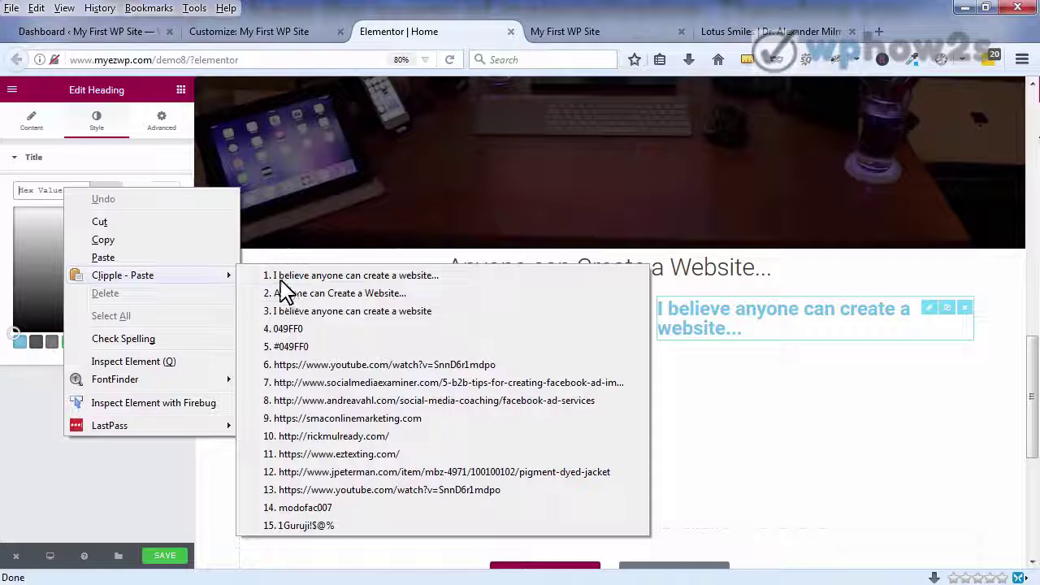
left_click(283, 346)
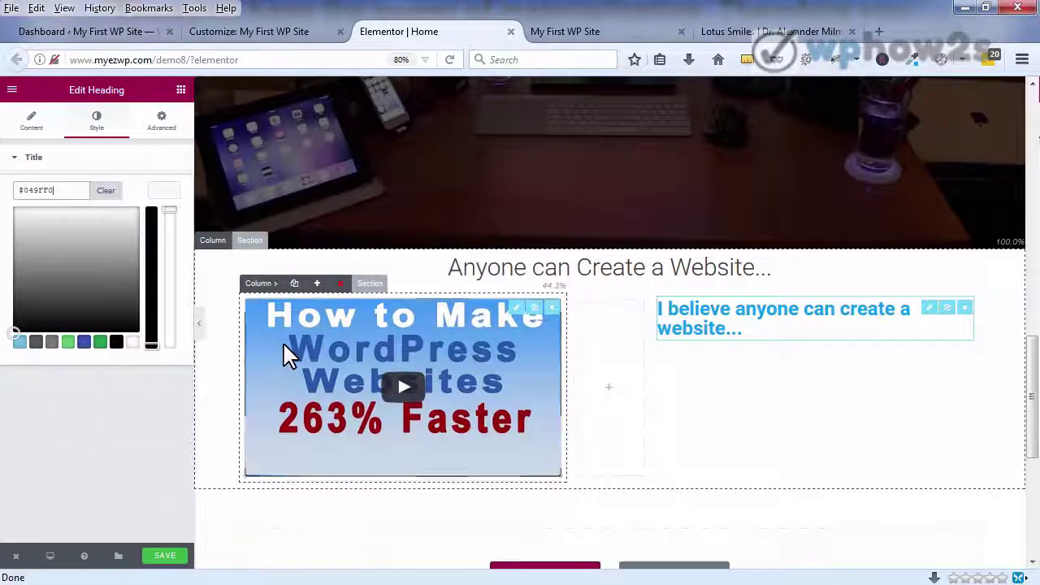
left_click(135, 176)
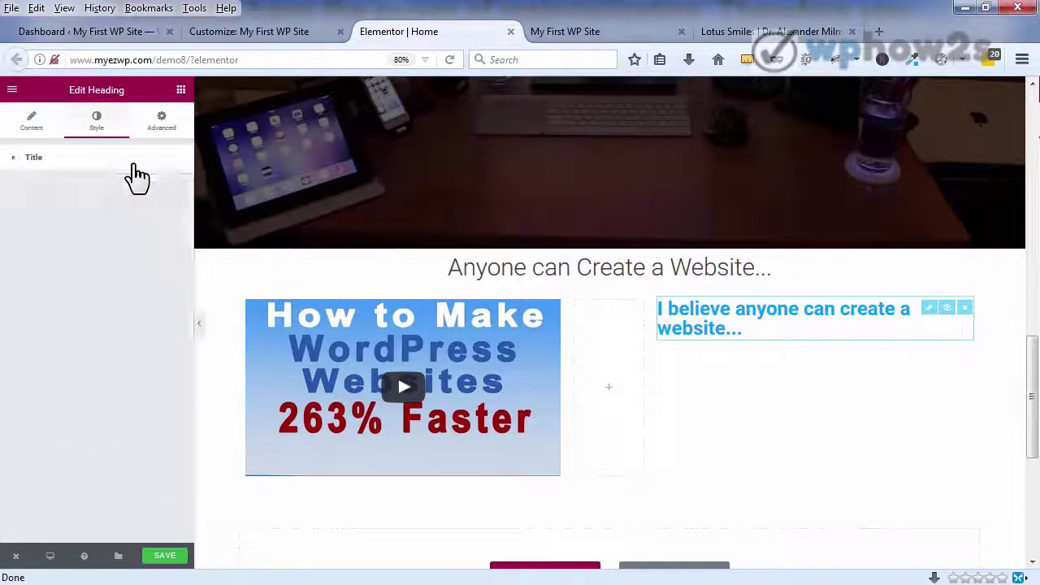
left_click(11, 161)
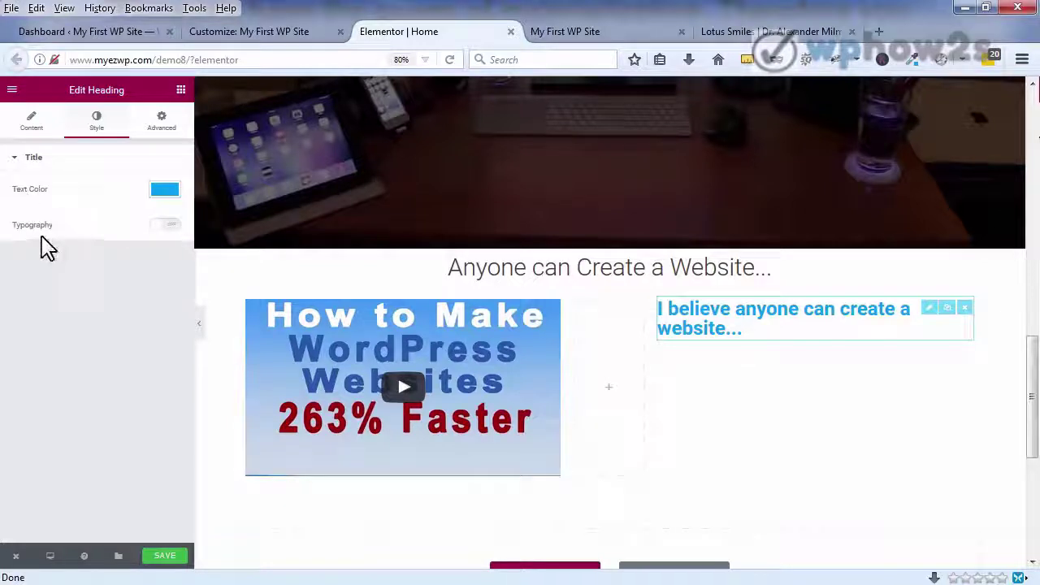
- Turn on custom typography for the blue heading and set its font size to 22 px
left_click(166, 225)
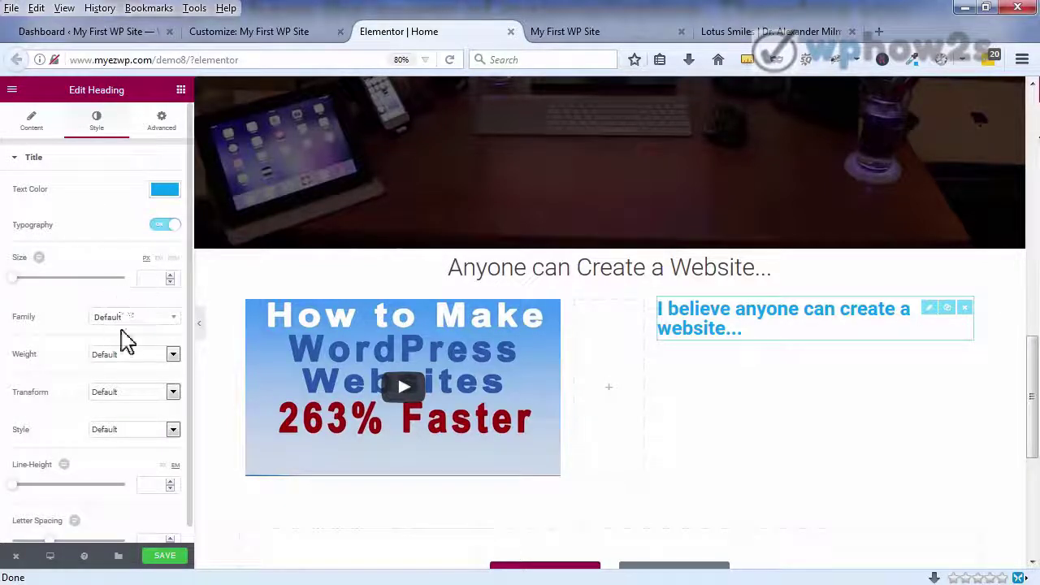
left_click(170, 275)
left_click(170, 276)
left_click(170, 276)
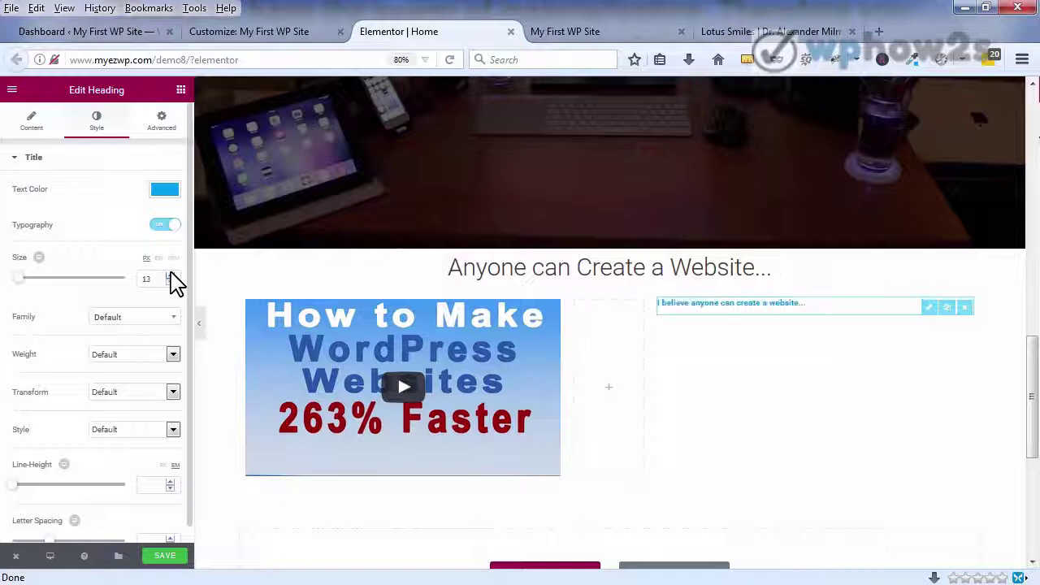
left_click(170, 276)
left_click(170, 275)
left_click(170, 276)
left_click(170, 276)
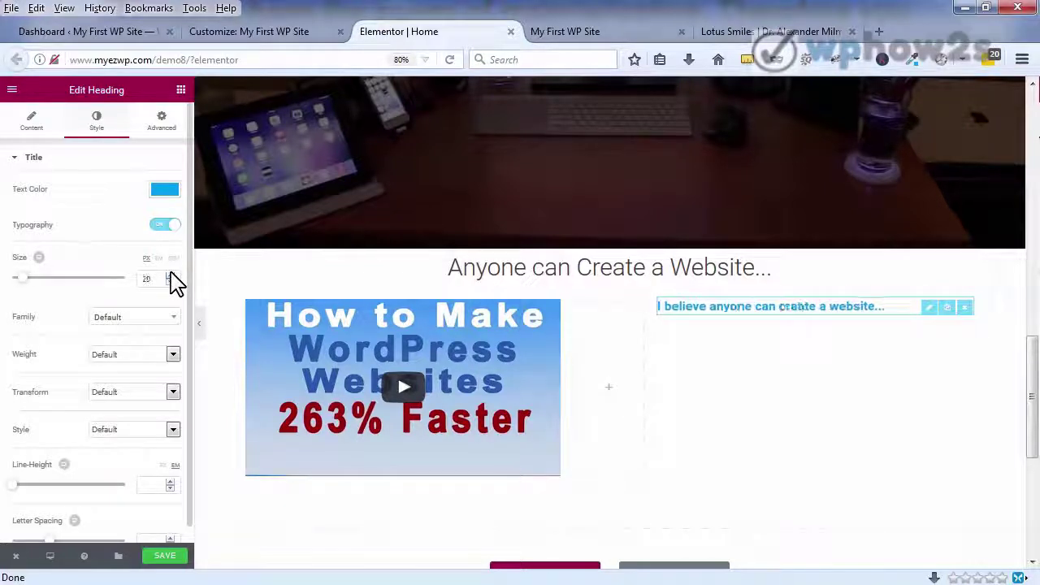
left_click(169, 275)
left_click(170, 276)
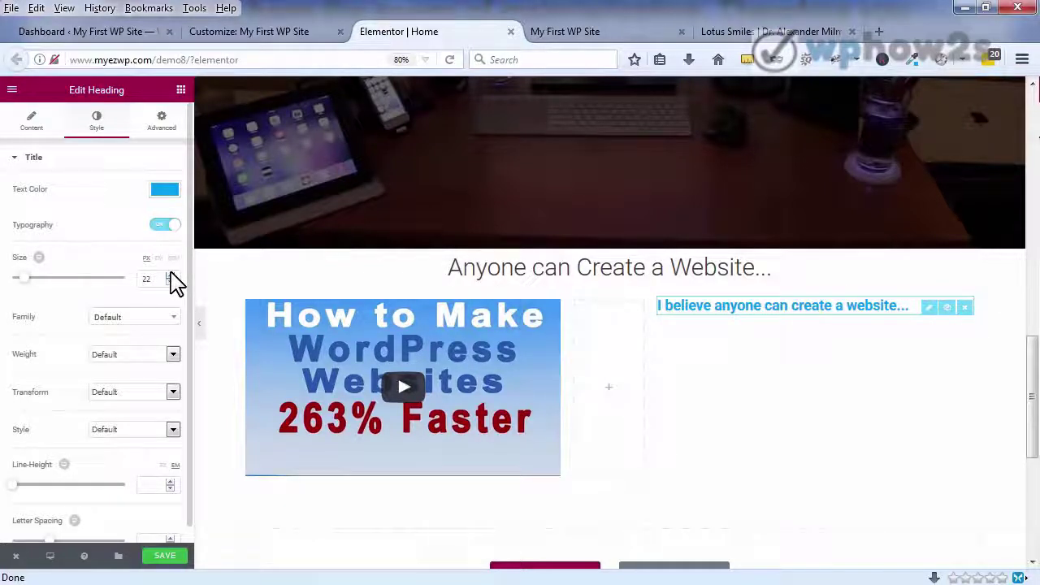
- Try a font weight of 400 on the blue heading and settle on 500
left_click(172, 354)
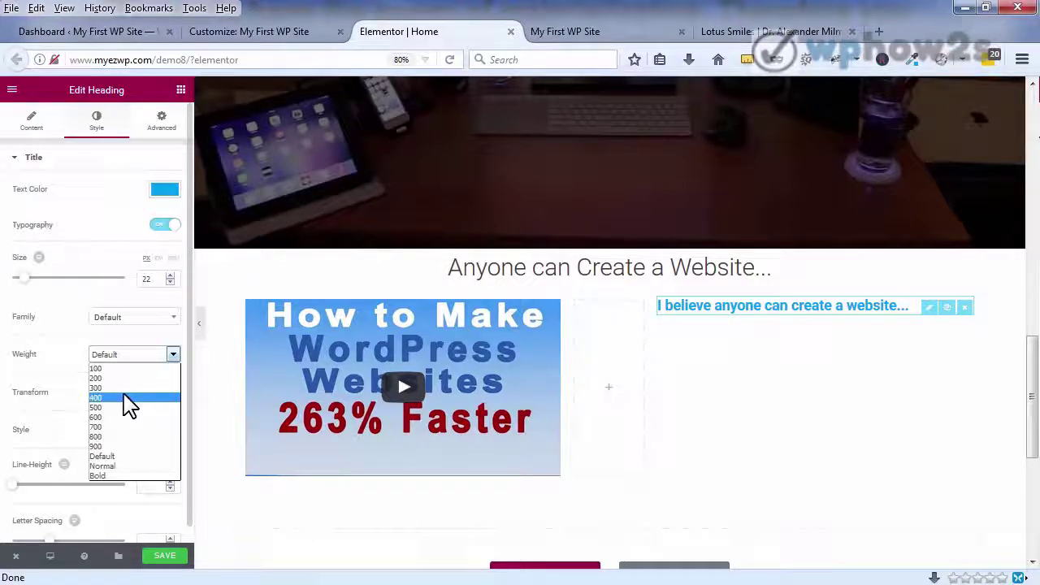
left_click(96, 398)
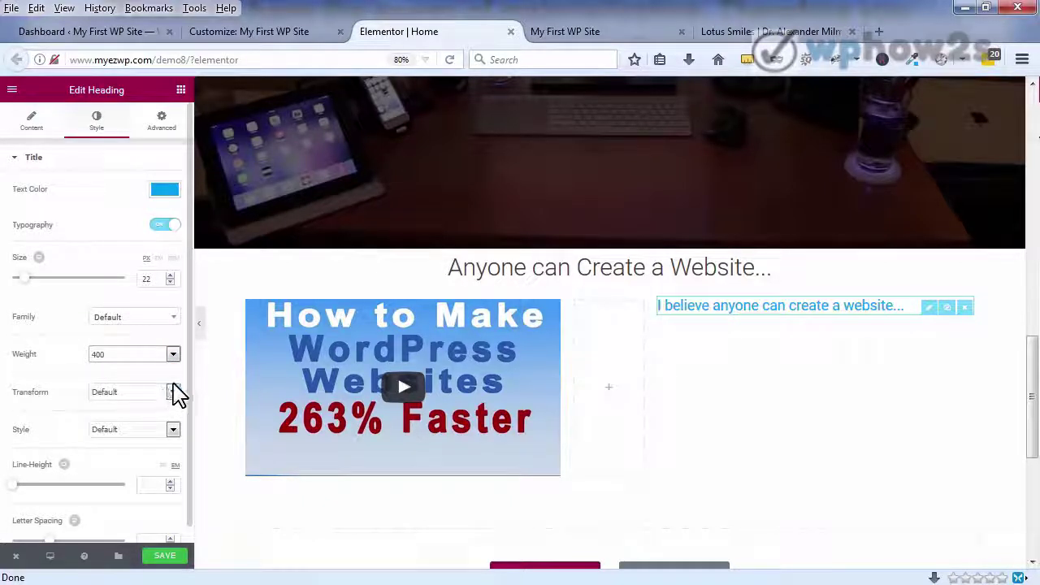
left_click(171, 354)
left_click(149, 408)
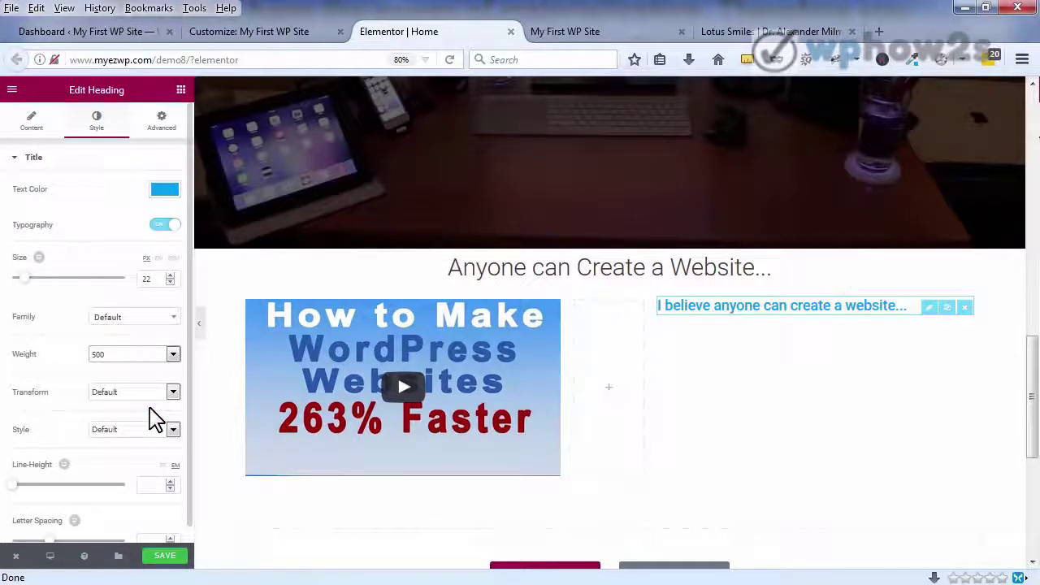
- Add a Text Editor widget below the blue heading and replace its placeholder with the copied "I believe we all have that creative power within us..." paragraph
left_click(181, 90)
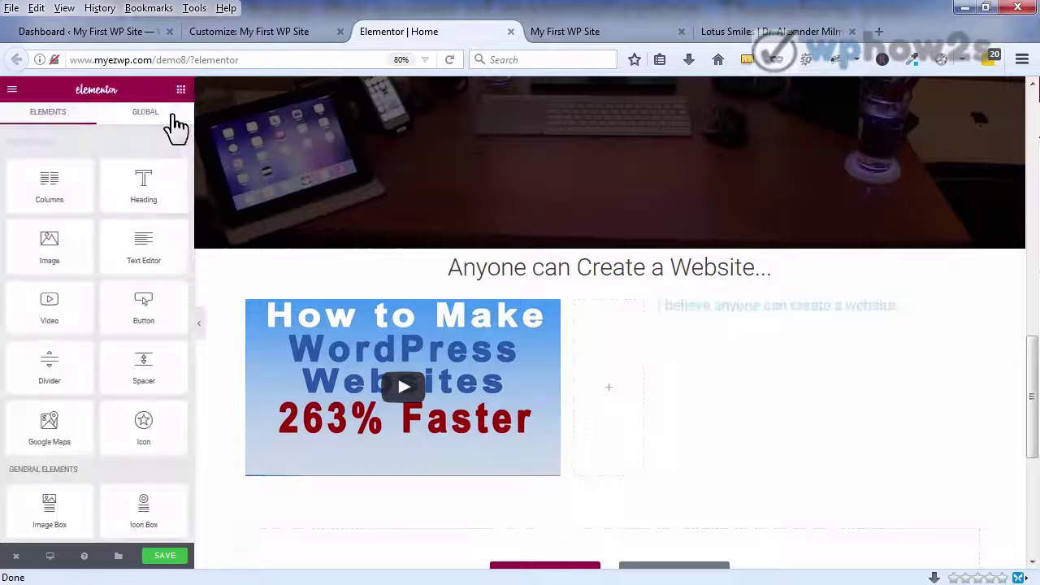
left_click_drag(140, 240, 740, 330)
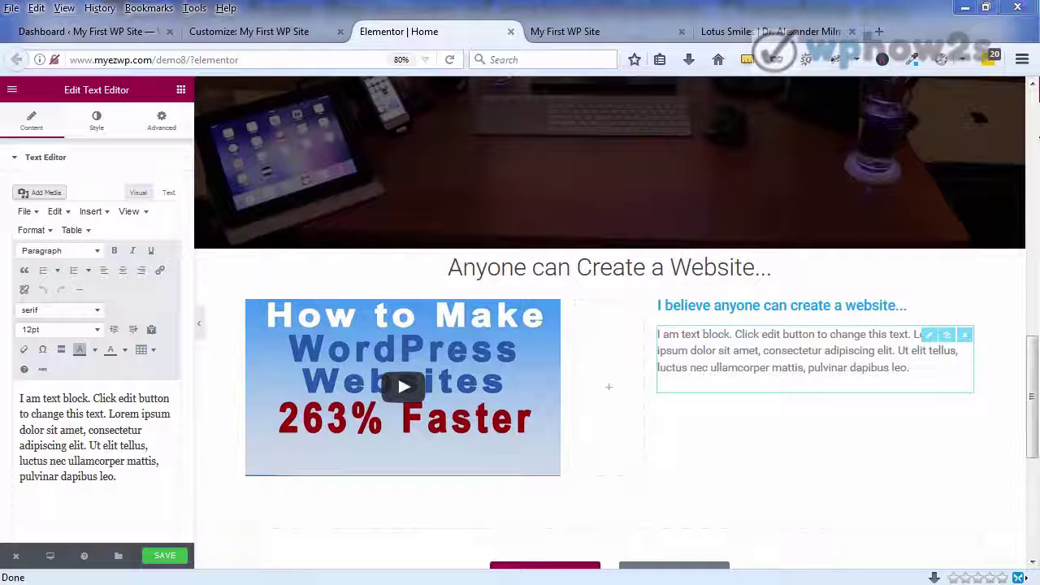
left_click_drag(116, 477, 22, 398)
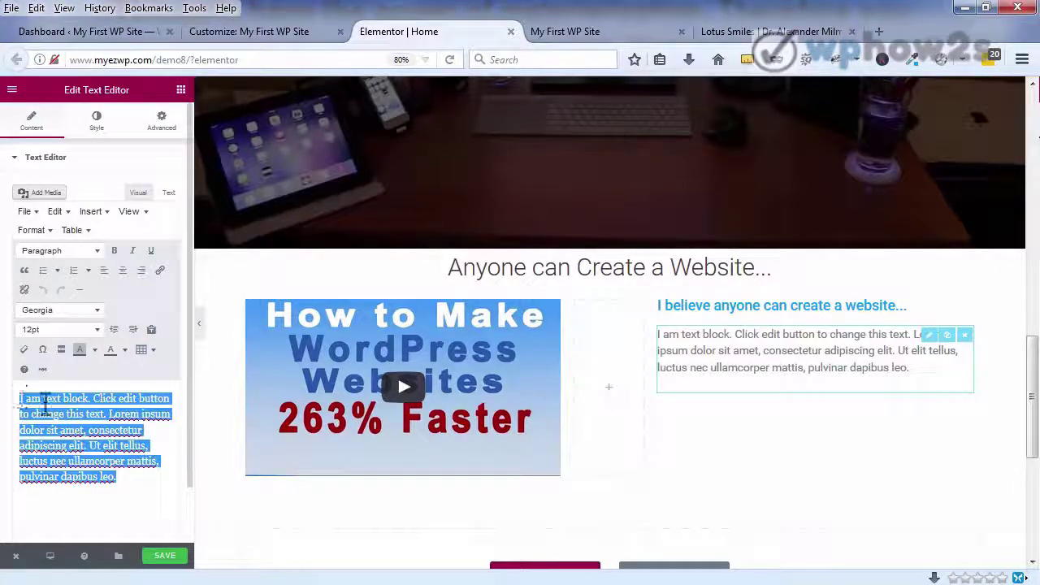
right_click(47, 401)
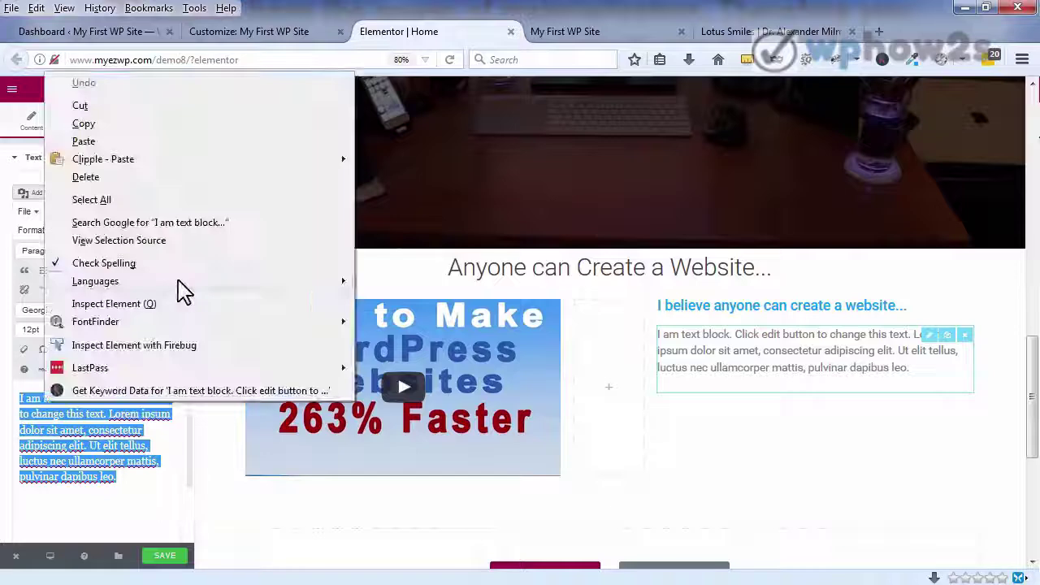
left_click(91, 141)
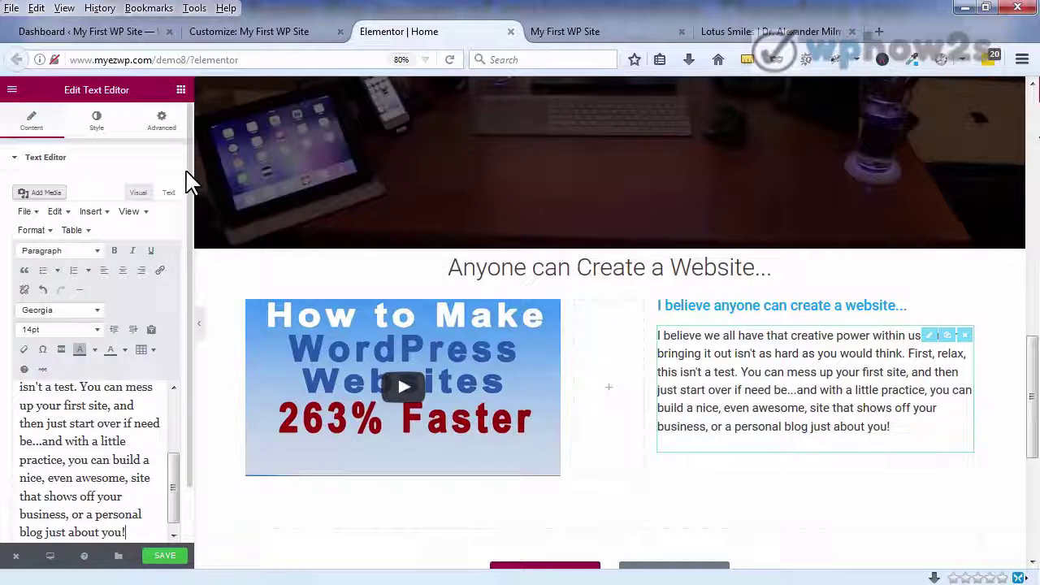
scroll(191, 212, "down", 2)
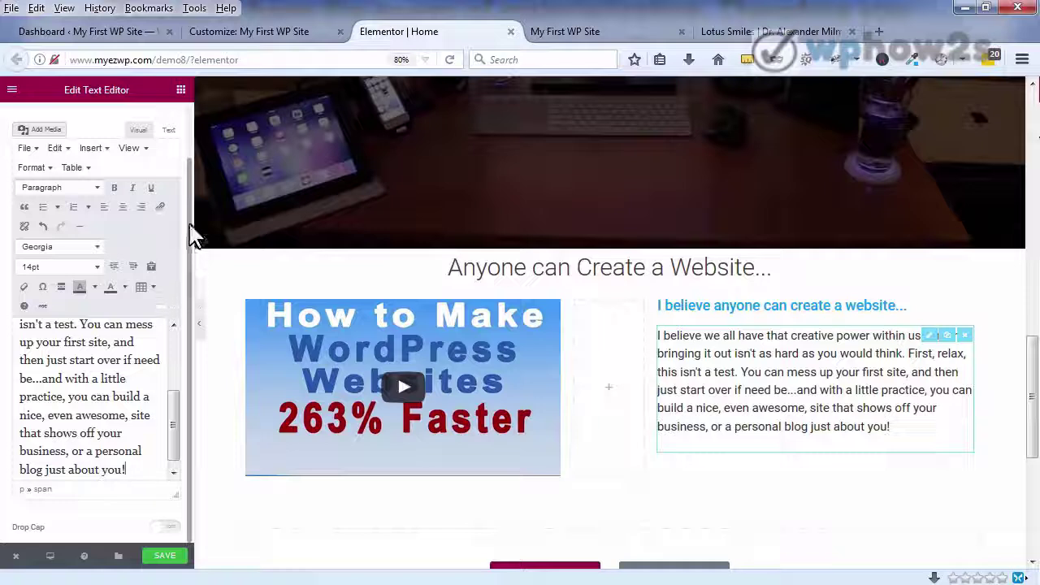
scroll(189, 195, "up", 1)
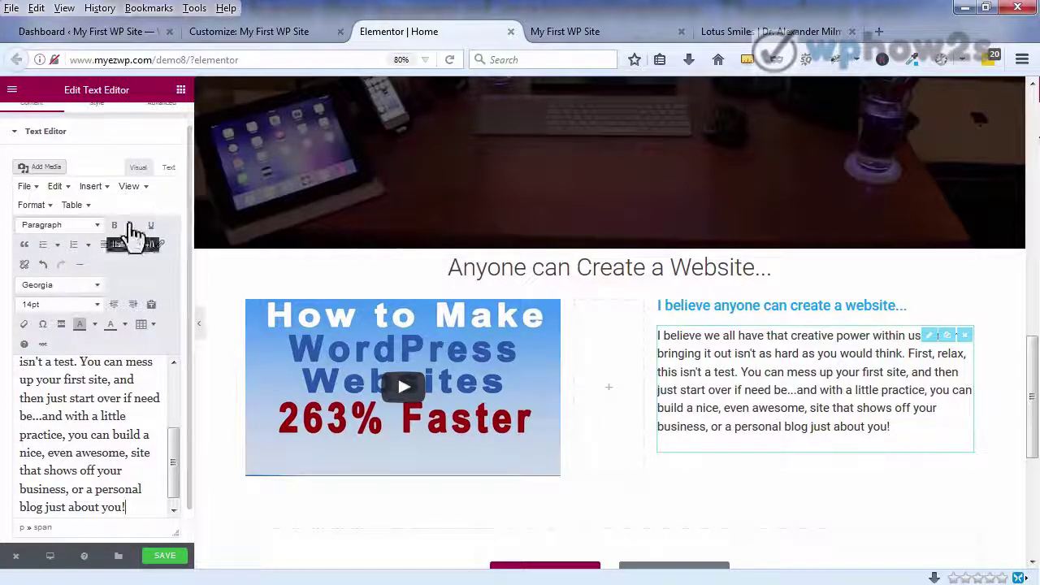
double_click(80, 380)
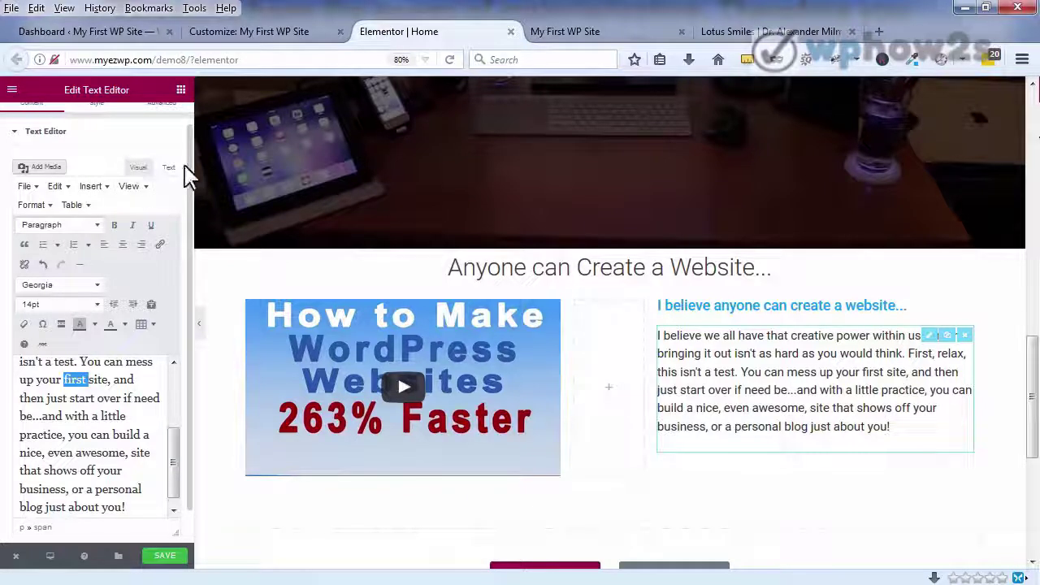
scroll(146, 142, "up", 1)
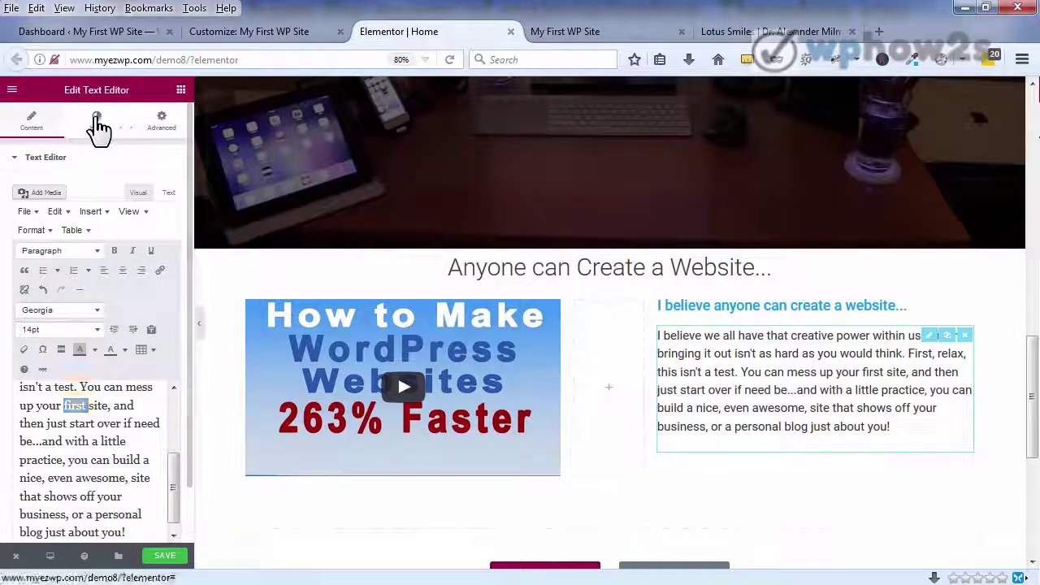
- Turn on custom typography for the paragraph and set its font size to 15 px and weight to 400
left_click(98, 124)
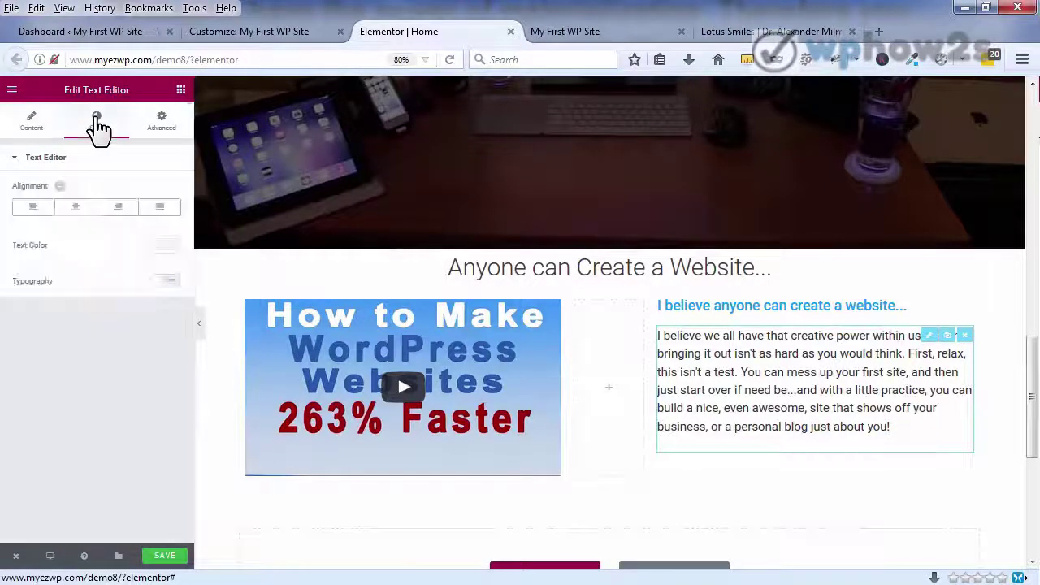
left_click(165, 283)
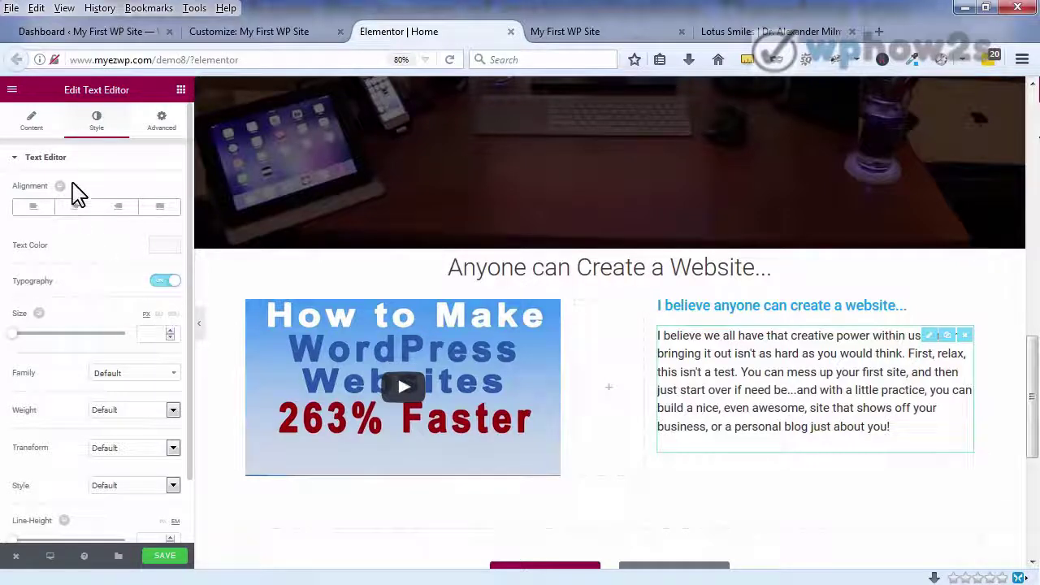
left_click(33, 124)
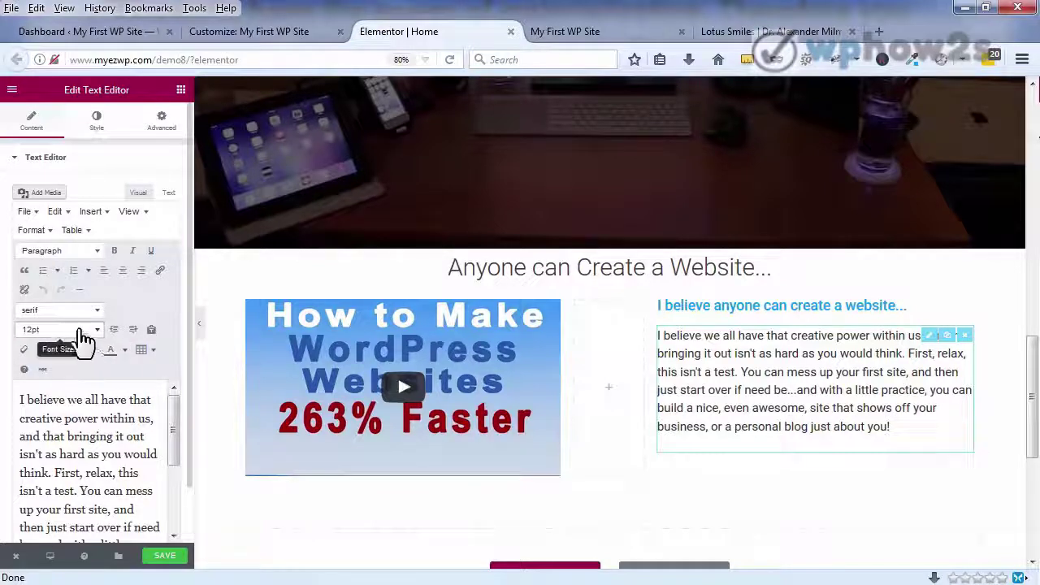
left_click(103, 135)
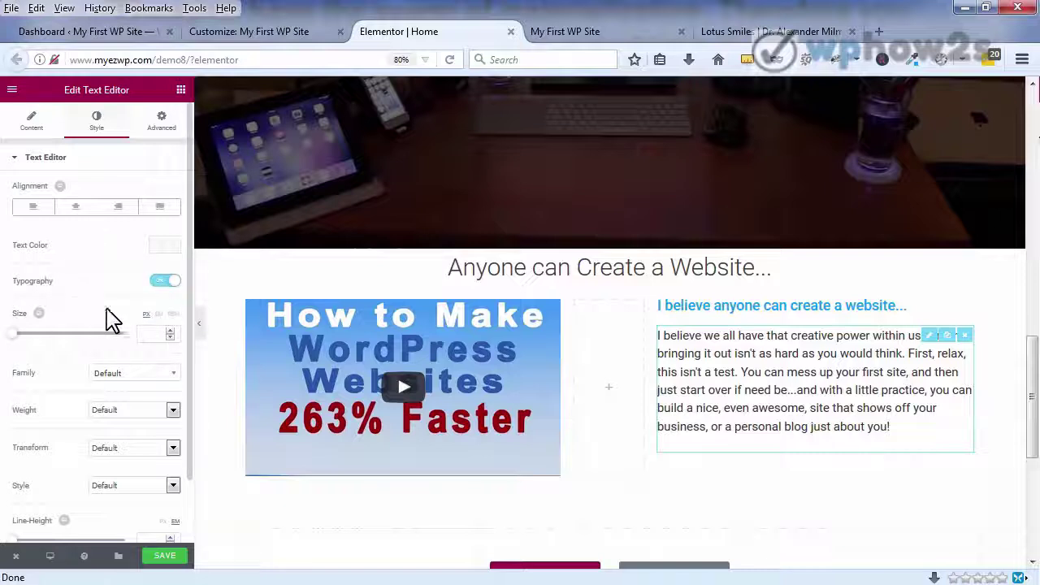
left_click(171, 331)
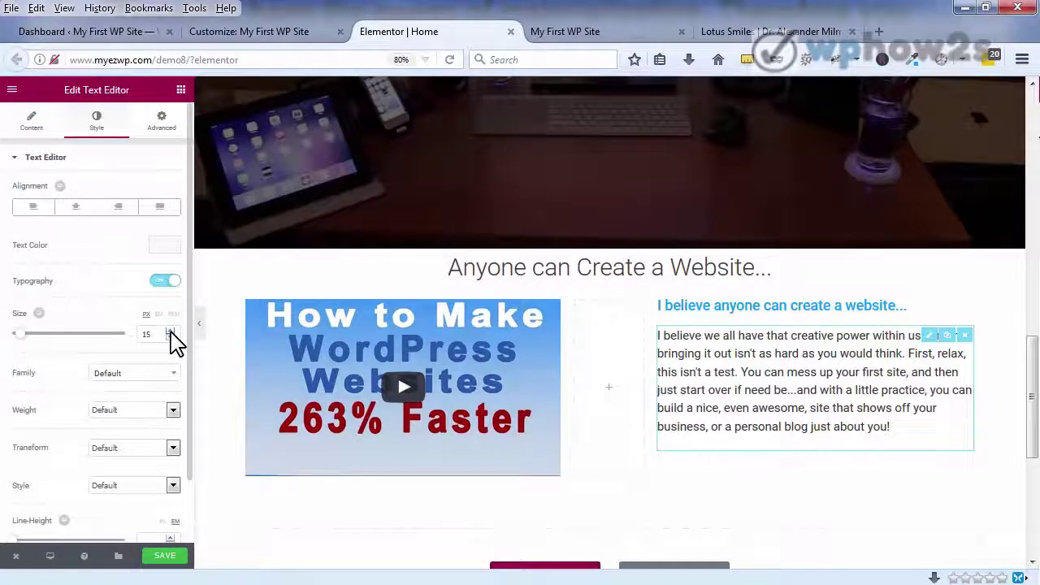
left_click(174, 412)
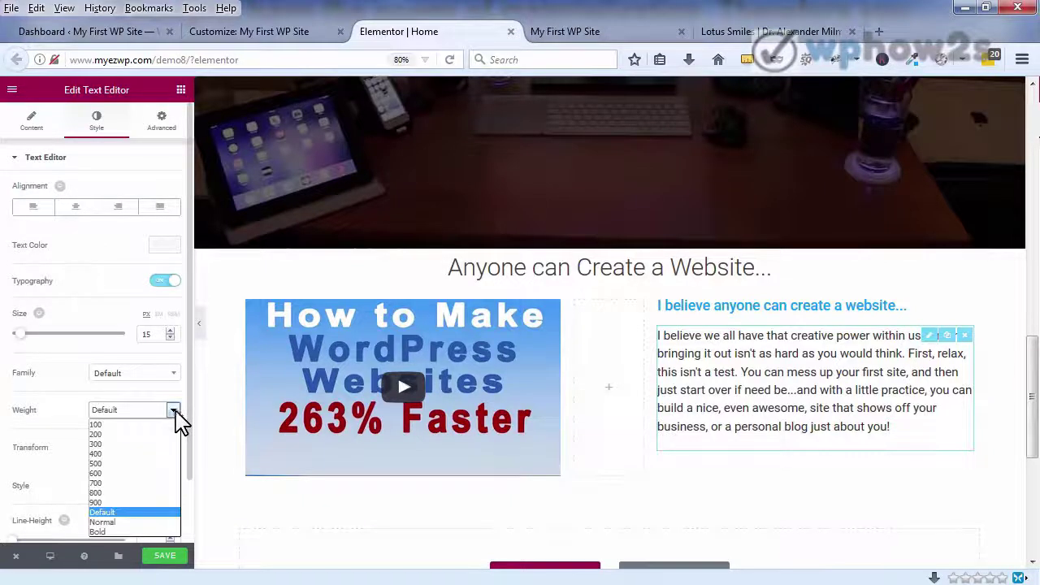
left_click(116, 453)
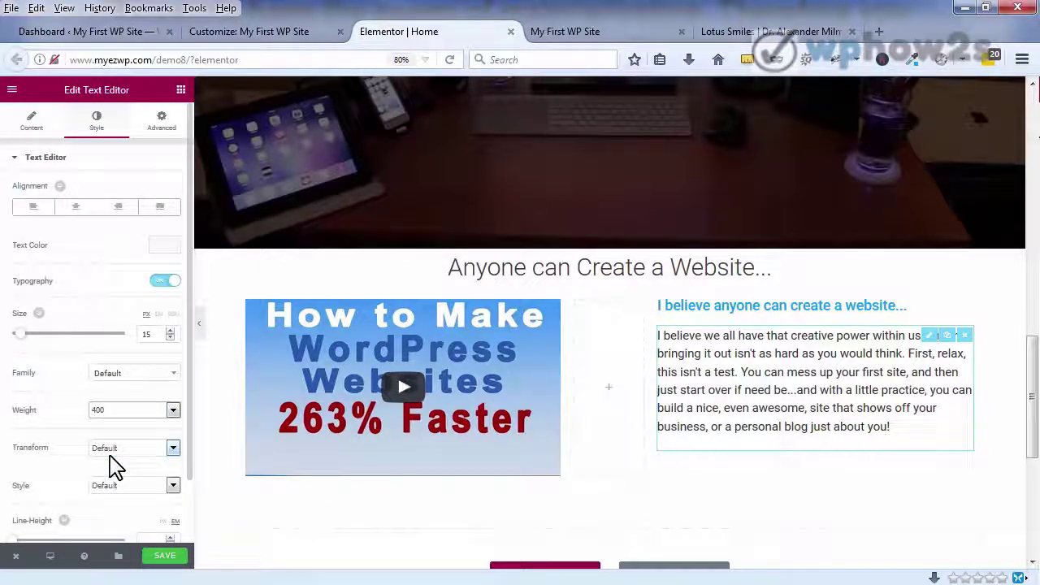
- Set the paragraph's letter spacing to 0.2 and line height to 1.6 em, and save the page
scroll(114, 467, "down", 1)
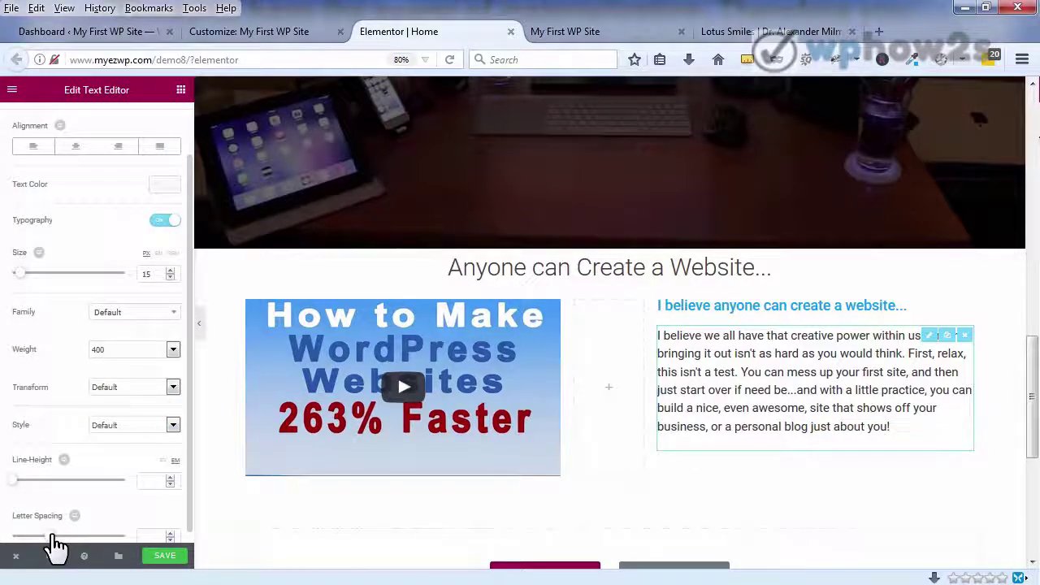
left_click(52, 536)
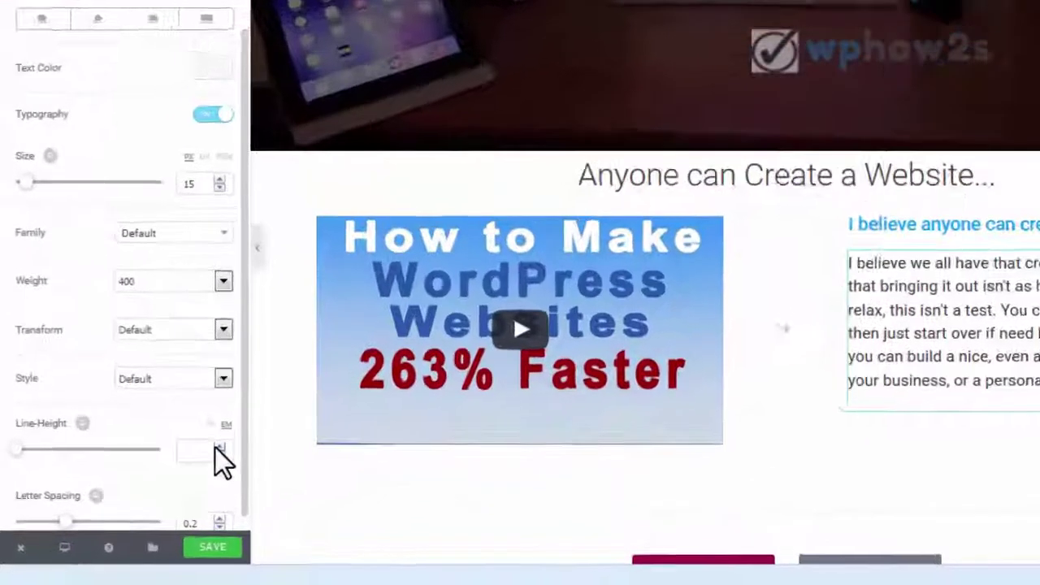
left_click(169, 479)
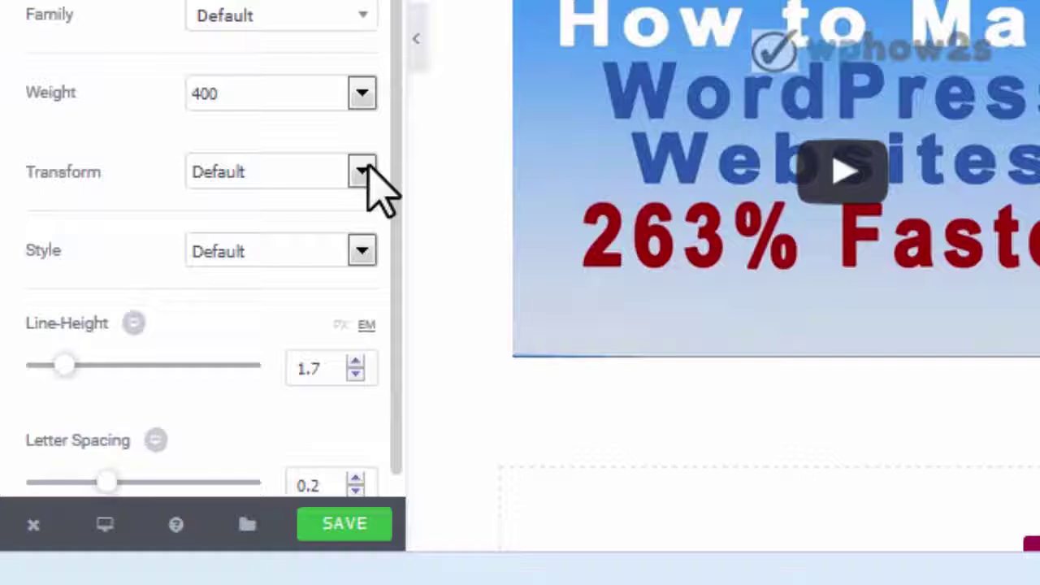
left_click(355, 376)
left_click(355, 375)
left_click(356, 362)
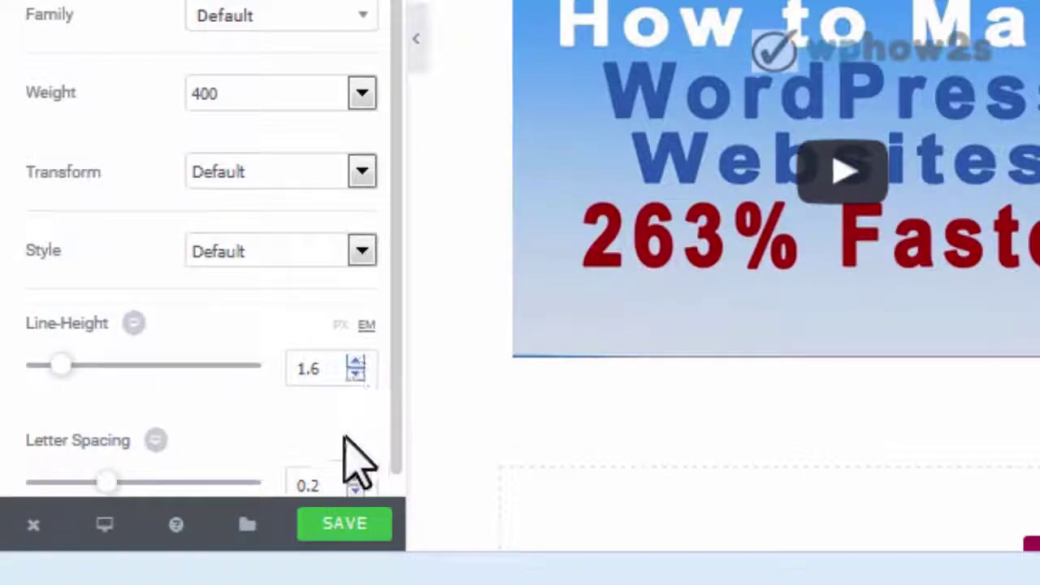
left_click(340, 520)
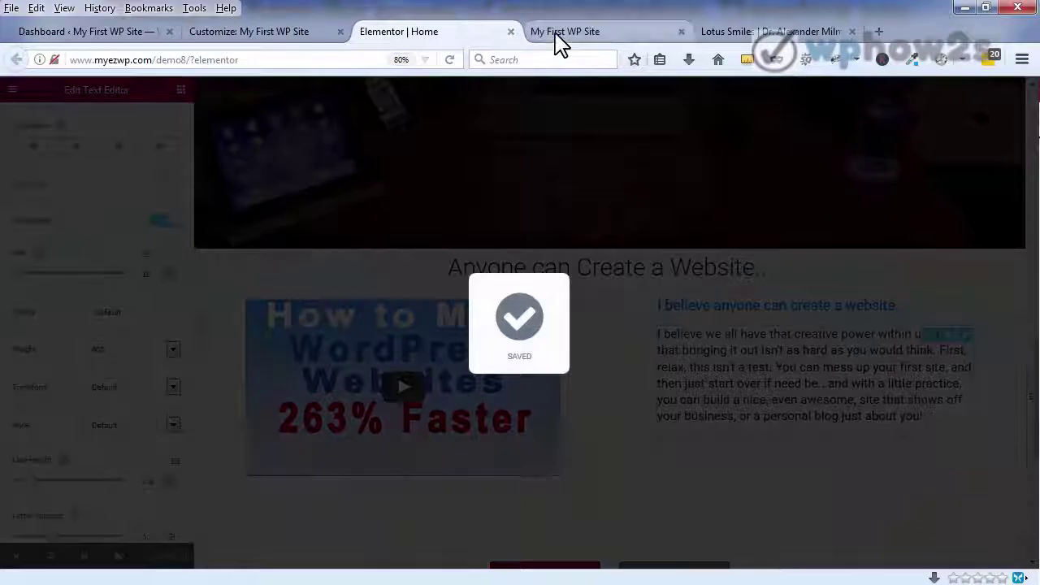
- Reload the live home page and review the new video and text section
left_click(557, 41)
right_click(560, 37)
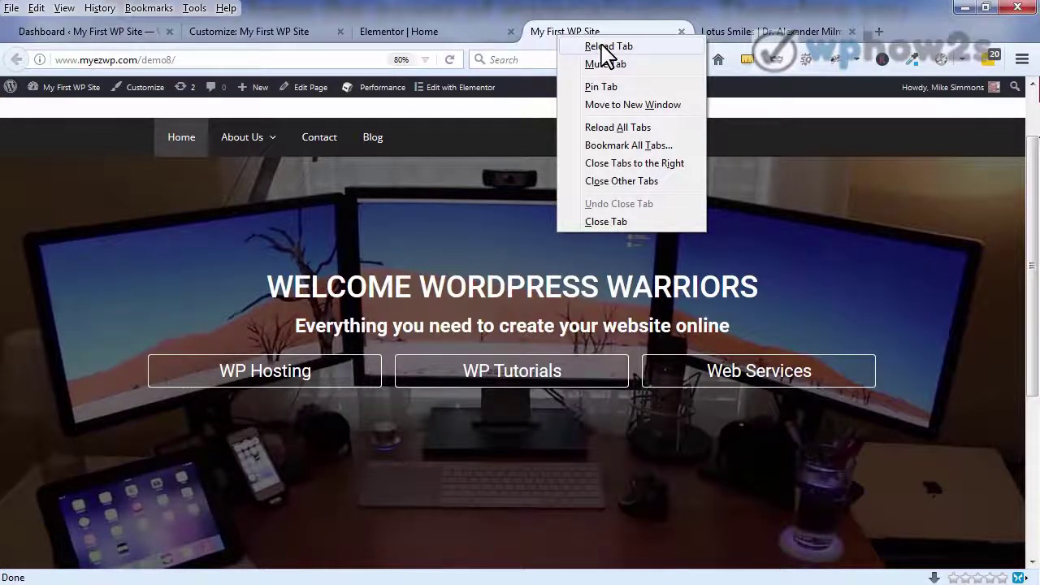
left_click(595, 47)
scroll(524, 234, "down", 5)
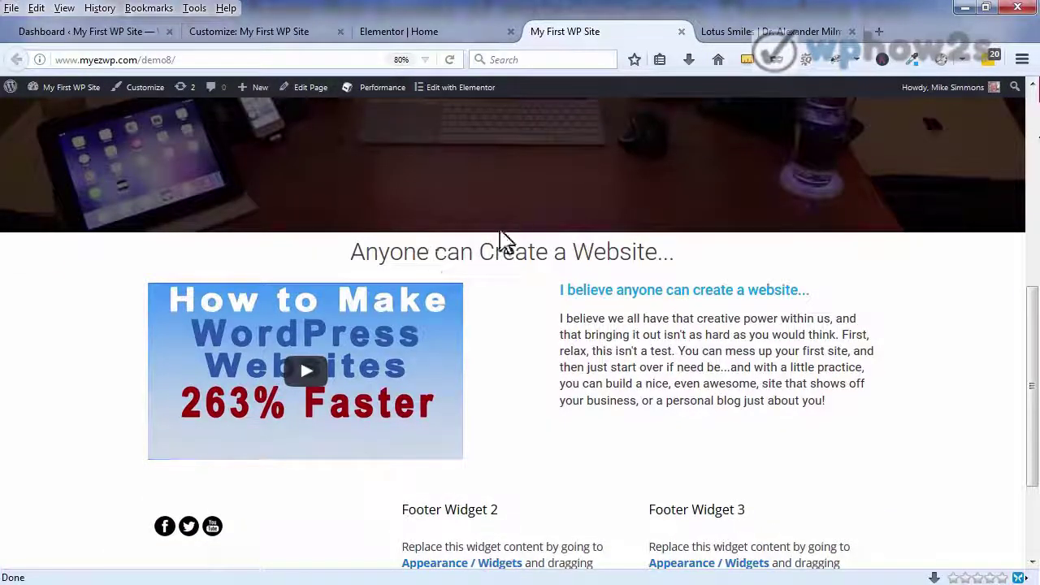
- In the Elementor editor, unlink the padding values of the "Anyone can Create a Website..." heading and set its top padding to 50 px
left_click(436, 33)
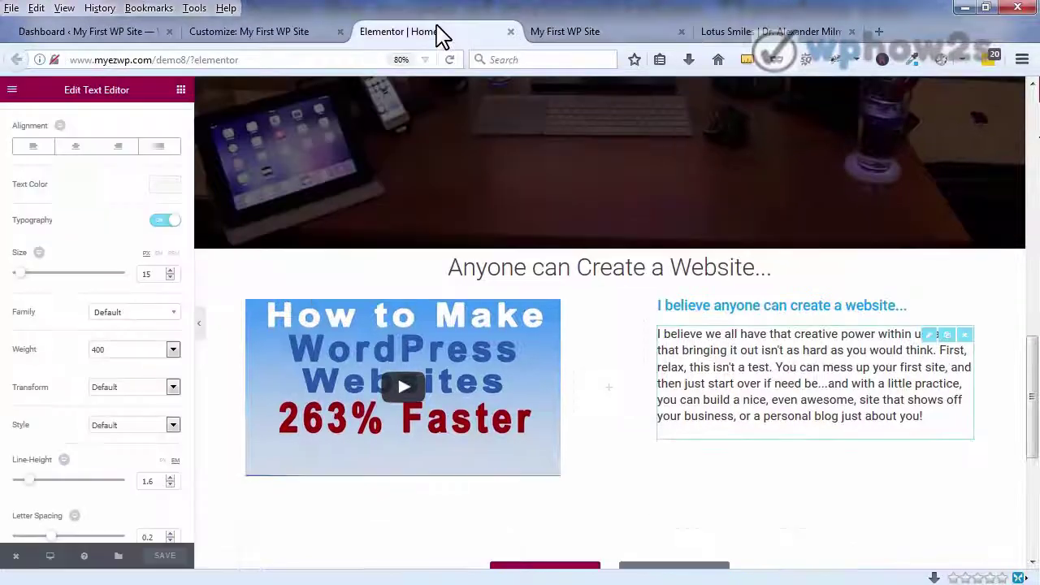
left_click(511, 269)
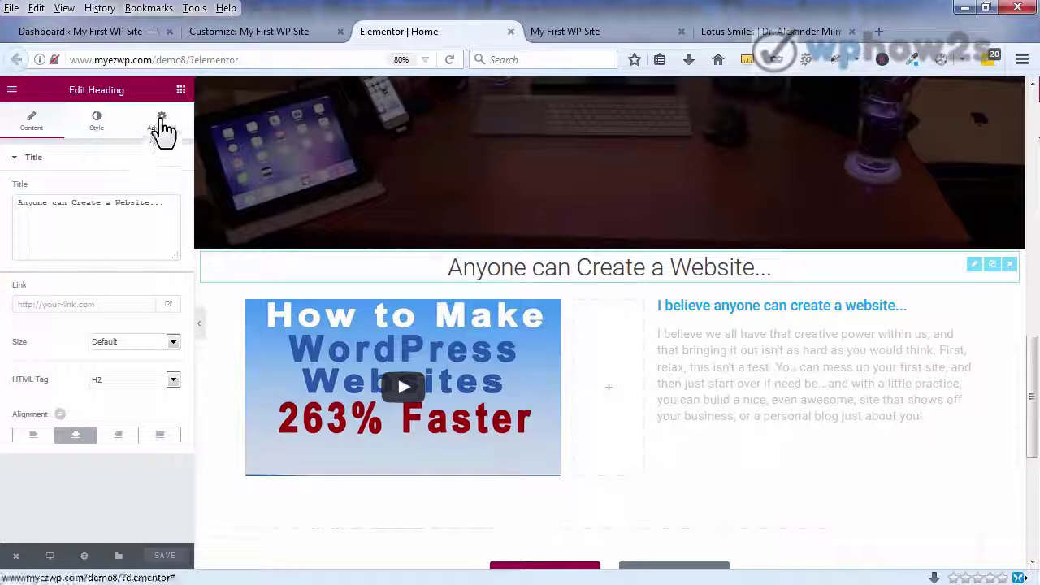
left_click(162, 130)
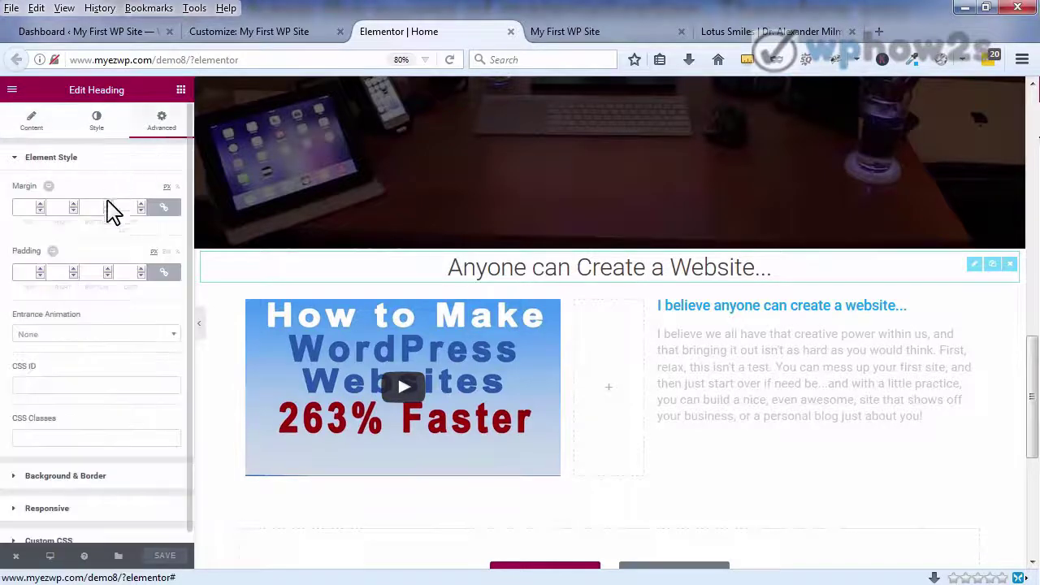
left_click(164, 275)
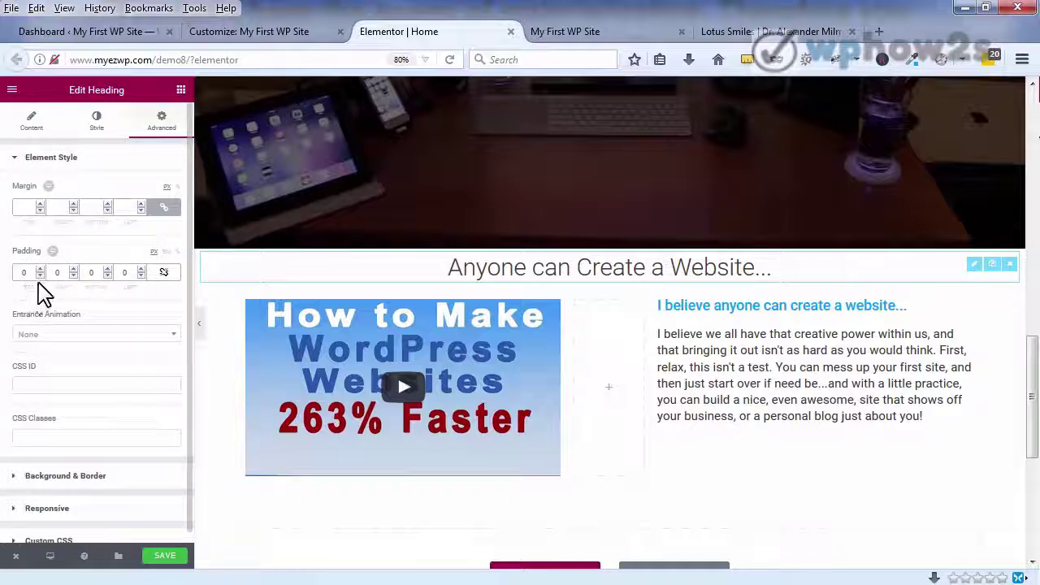
scroll(41, 273, "up", 20)
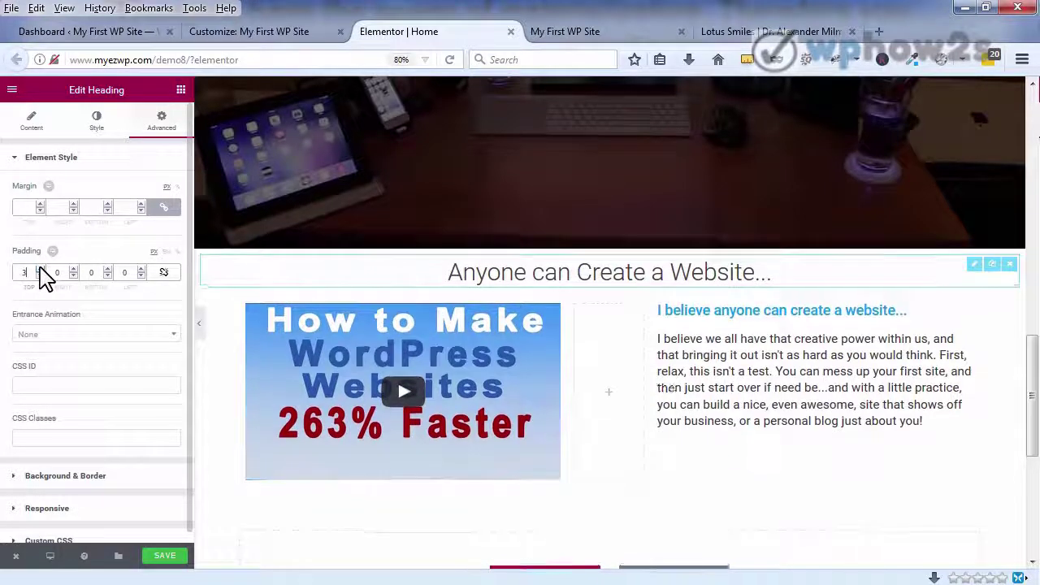
scroll(41, 272, "up", 16)
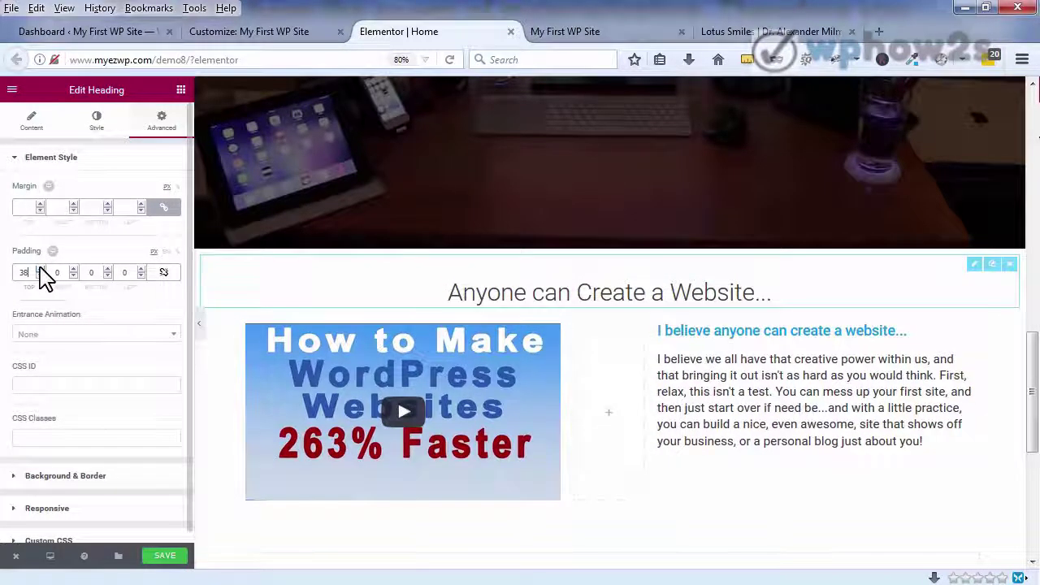
scroll(41, 272, "up", 4)
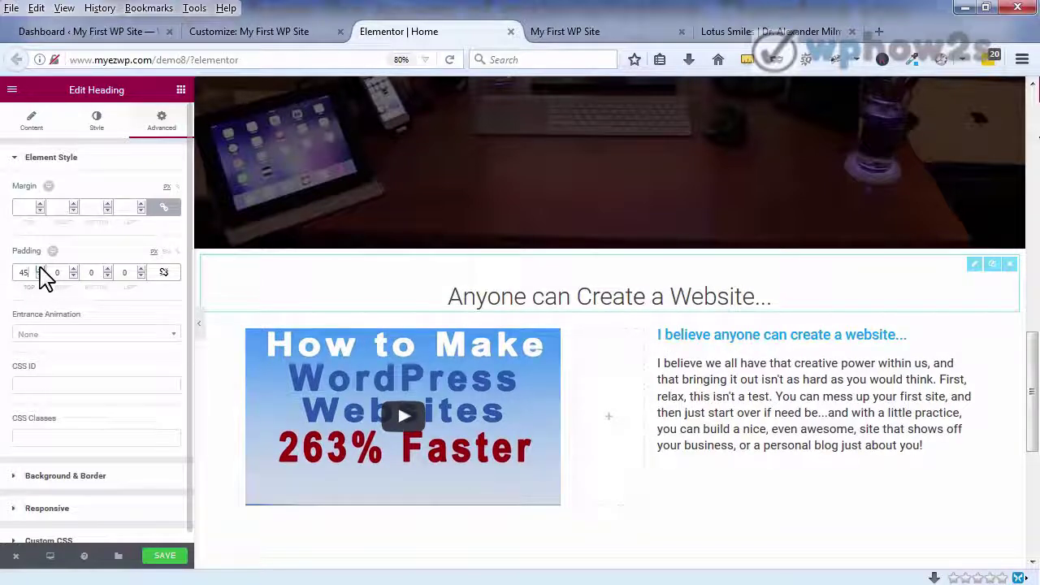
scroll(40, 272, "up", 5)
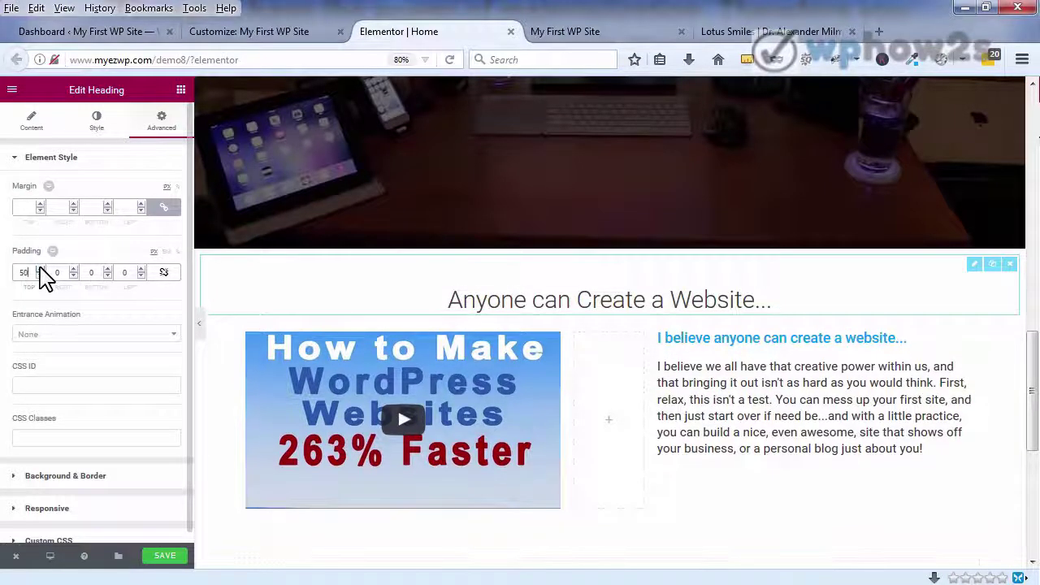
- Set the heading's bottom padding to 40 px, save the page, and check the spacing on the live site
left_click(92, 272)
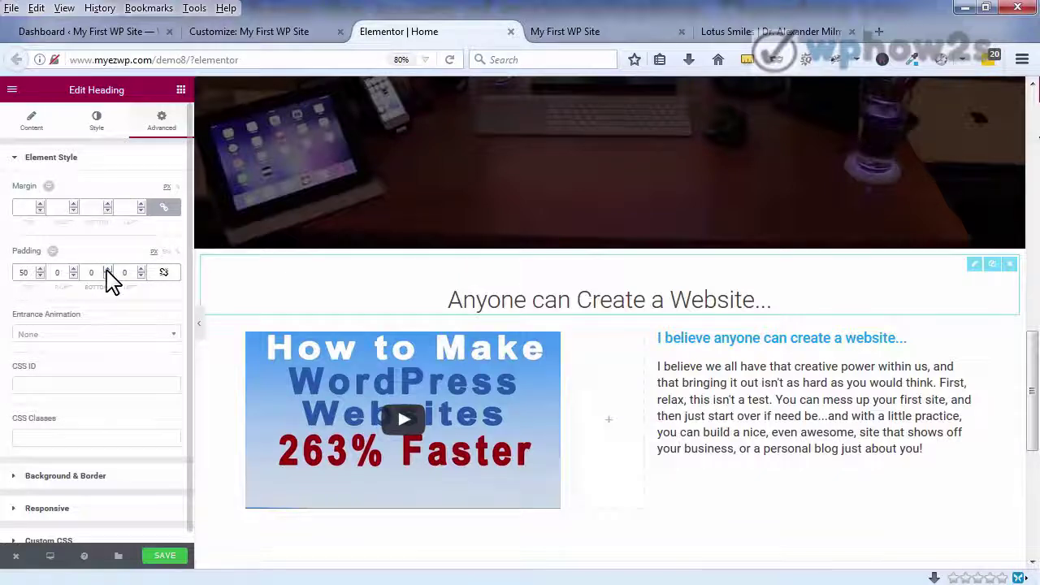
scroll(107, 273, "up", 20)
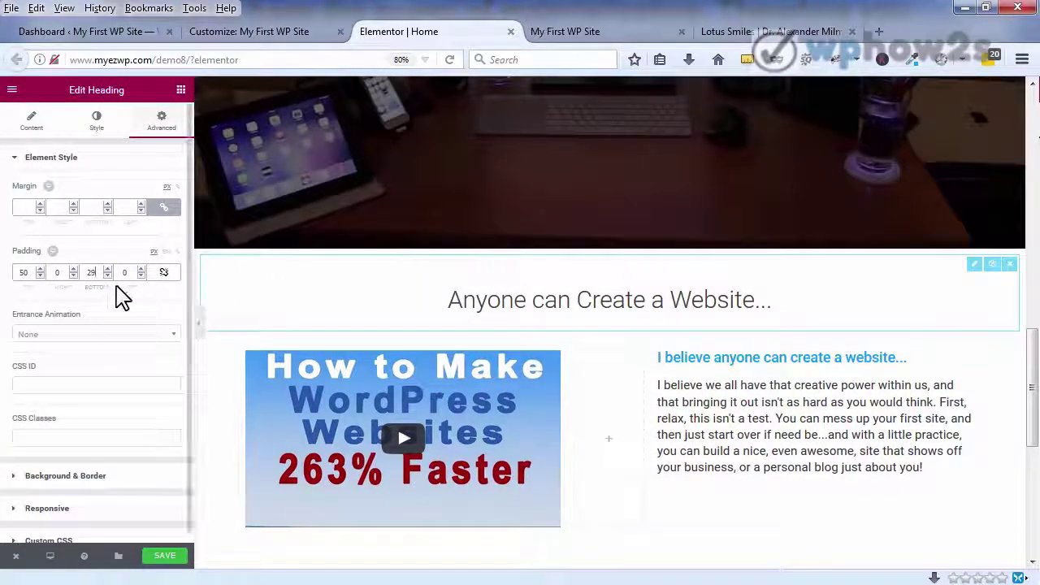
scroll(114, 276, "up", 17)
scroll(106, 281, "down", 6)
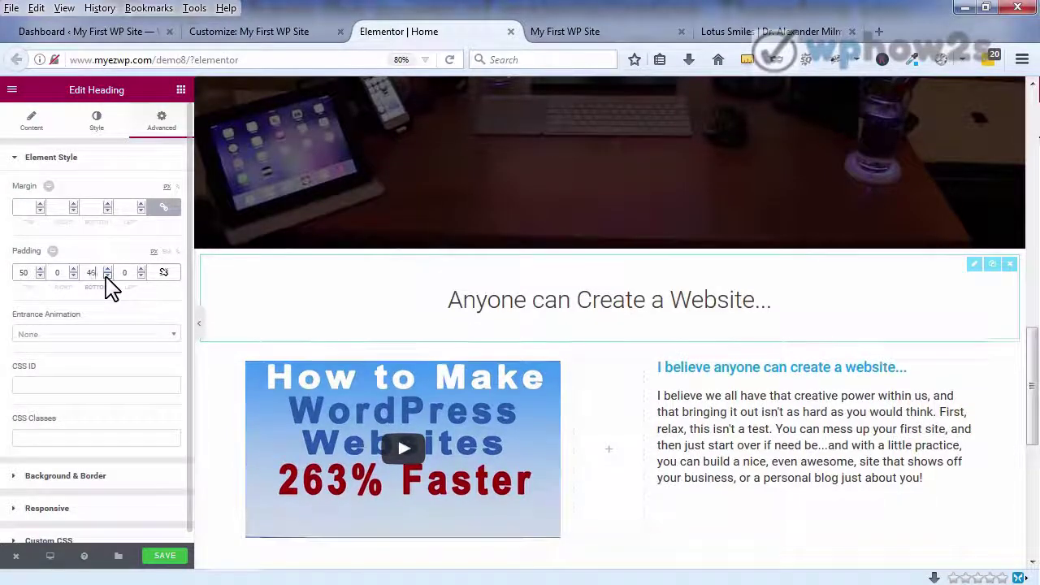
left_click(166, 556)
left_click(565, 31)
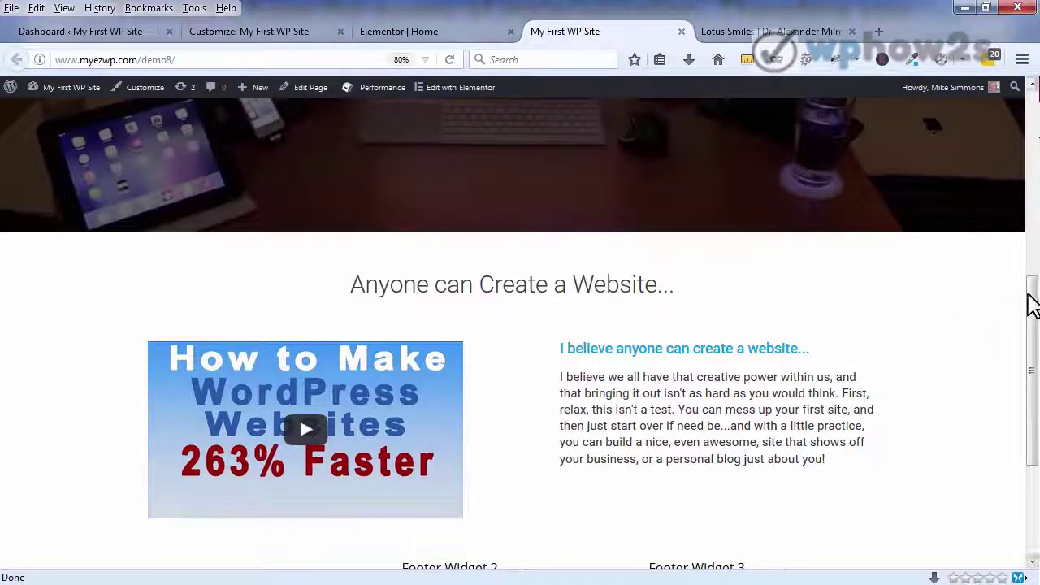
left_click_drag(1032, 298, 1032, 317)
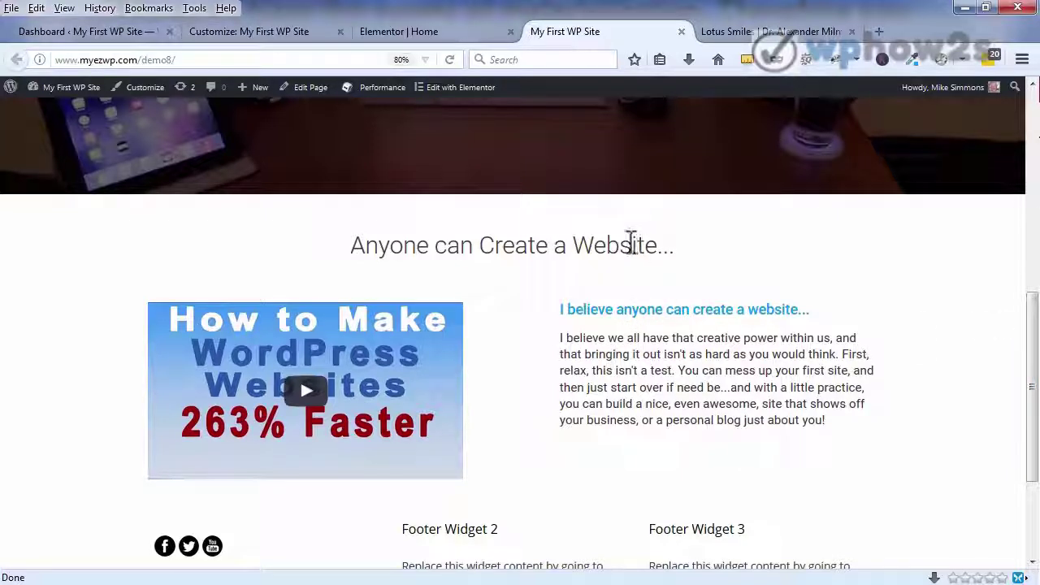
- Unlink the padding of the blue "I believe anyone can create a website..." heading, set its bottom padding to 20 px, and save the page
left_click(455, 33)
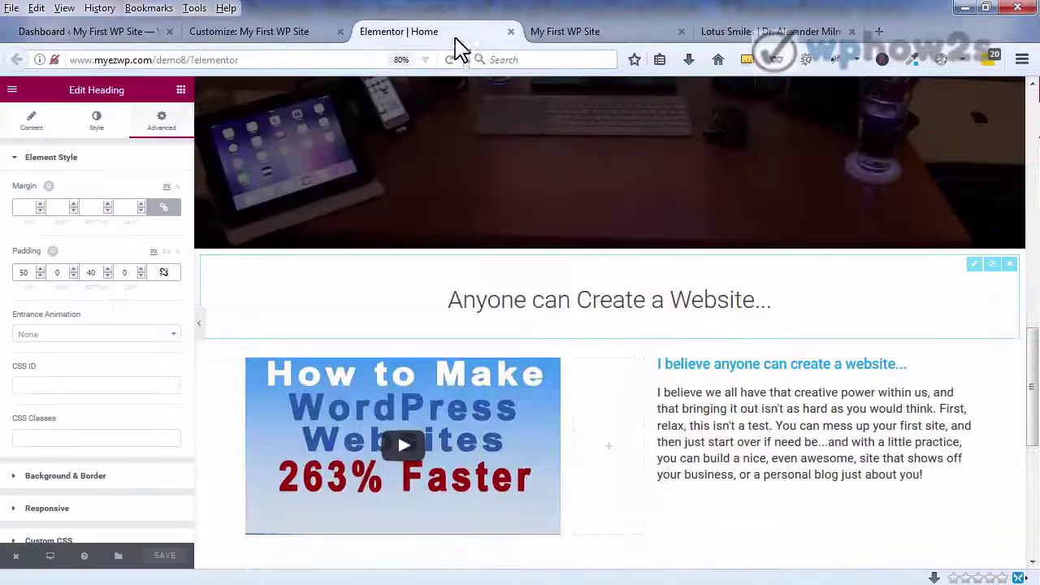
left_click(681, 366)
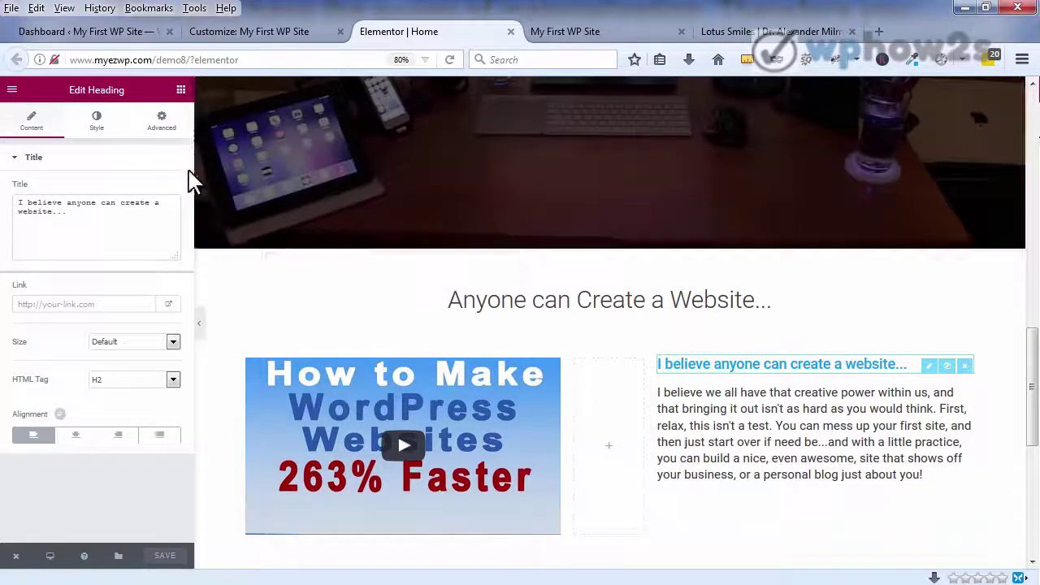
left_click(163, 122)
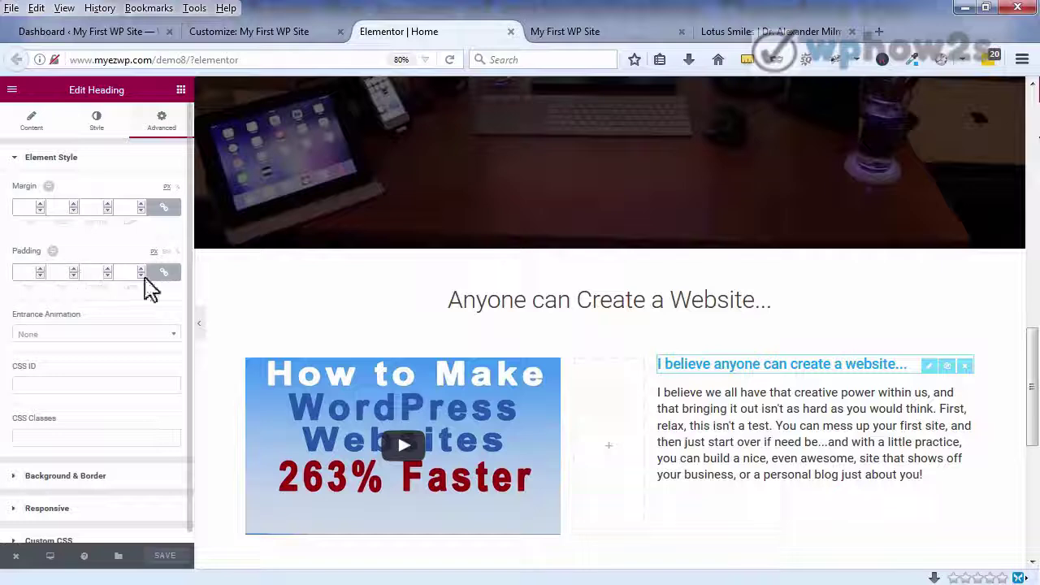
left_click(165, 274)
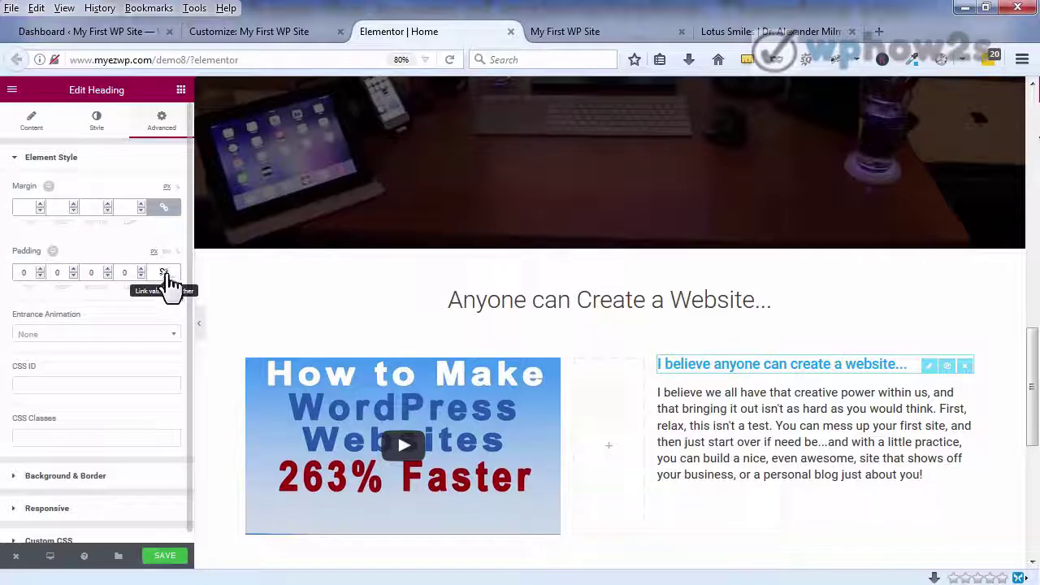
left_click(107, 269)
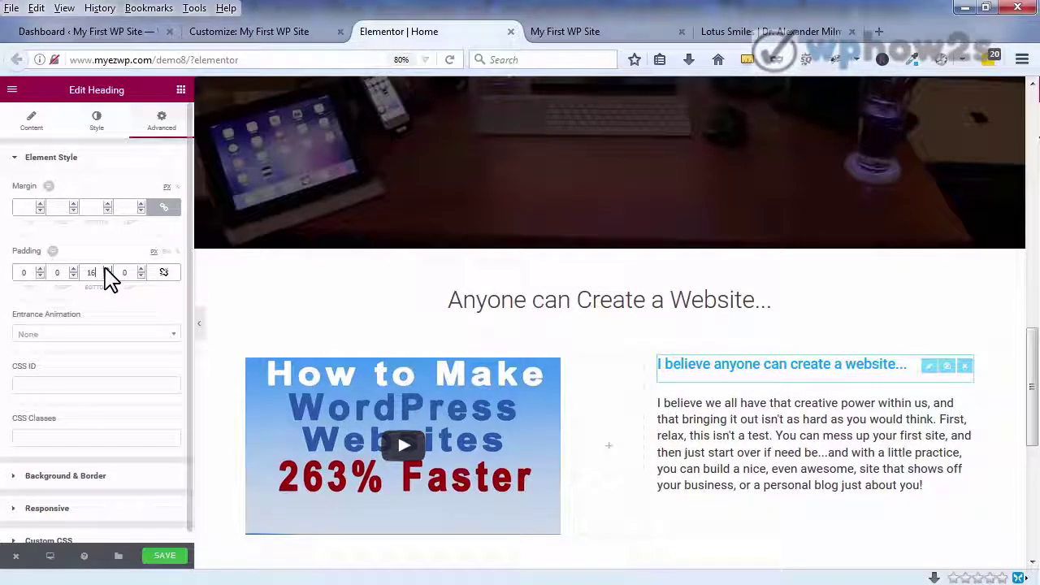
left_click_drag(106, 269, 107, 269)
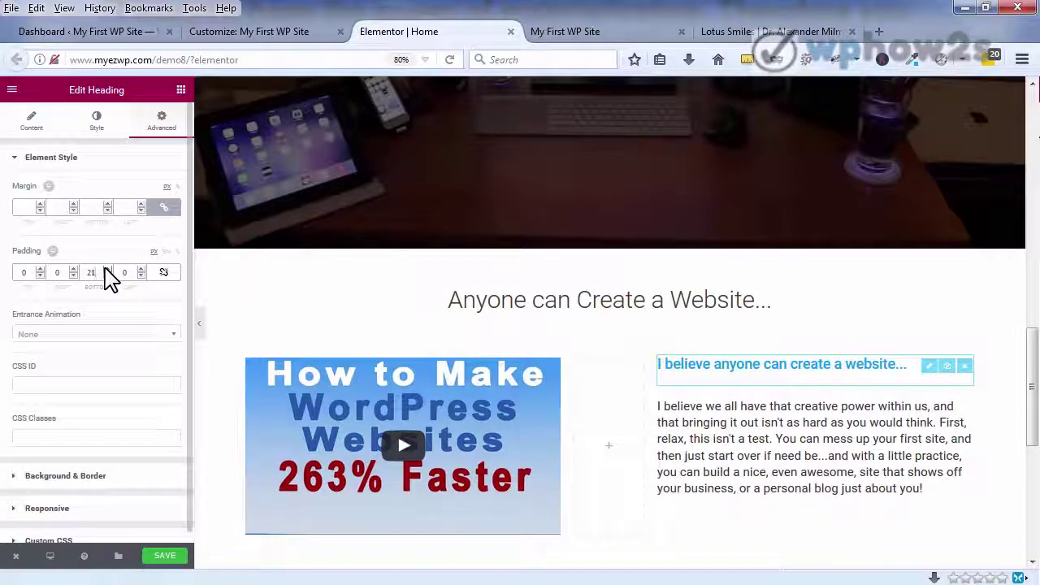
left_click(107, 275)
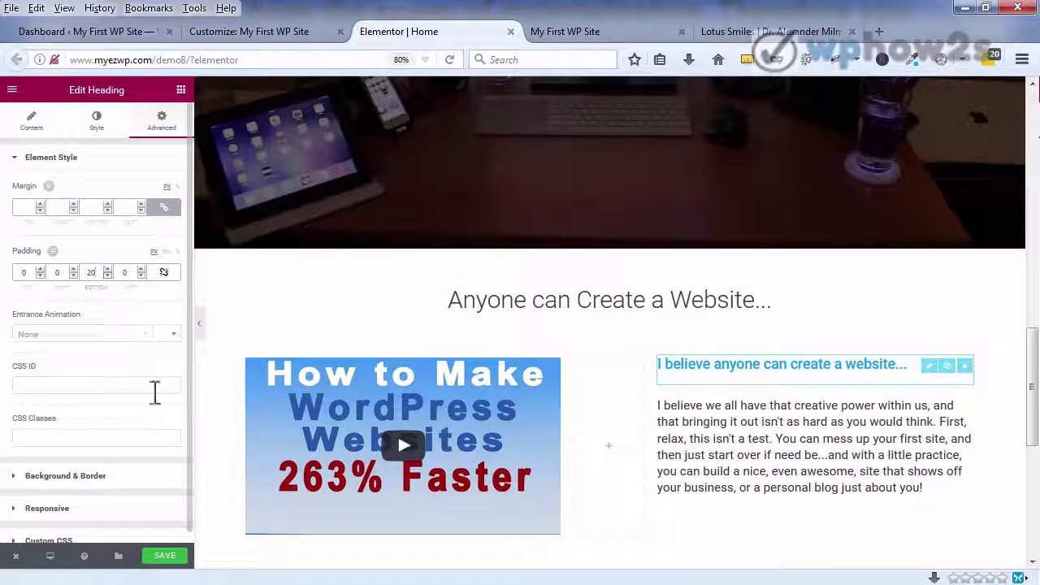
left_click(166, 556)
- Unlink the margins of the inner section holding the video and text columns and increase its bottom margin
scroll(284, 386, "down", 3)
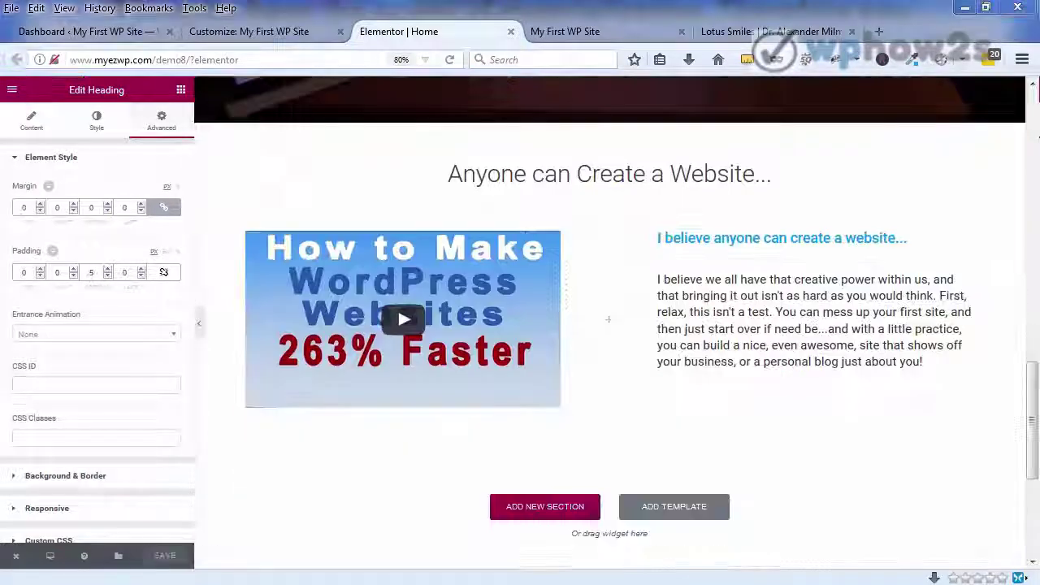
mouse_move(360, 213)
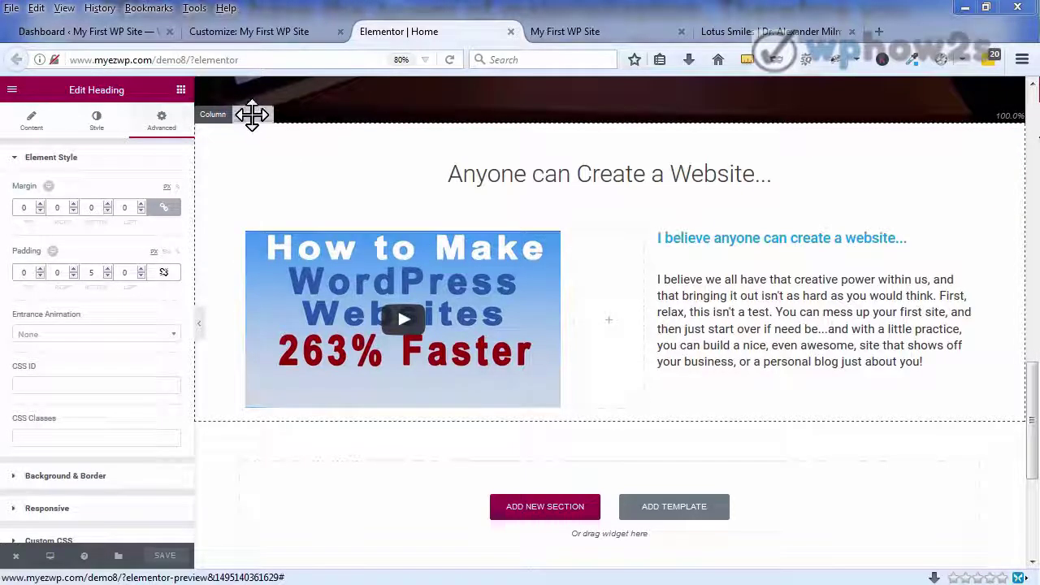
mouse_move(268, 301)
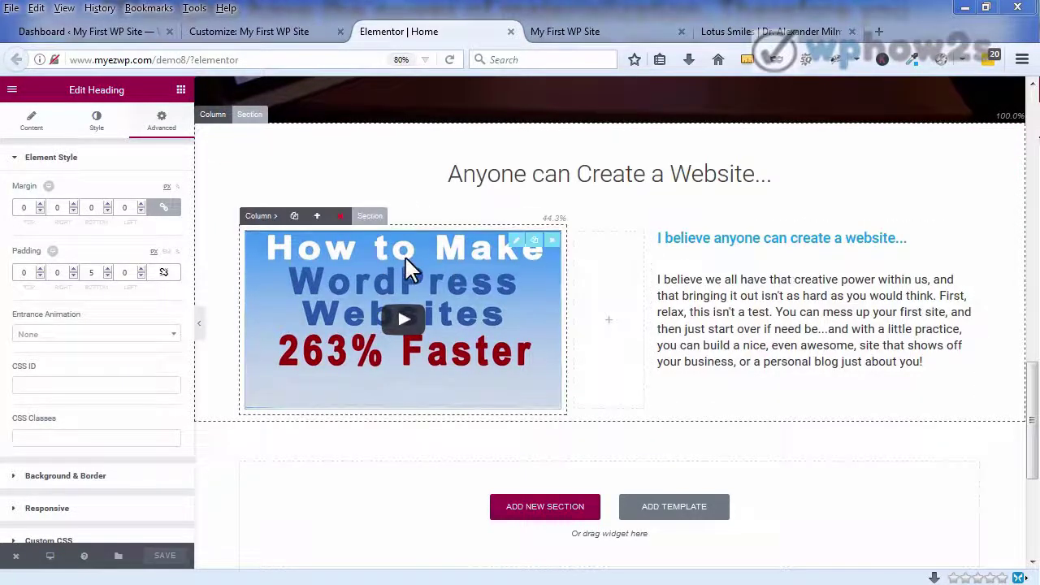
left_click(365, 216)
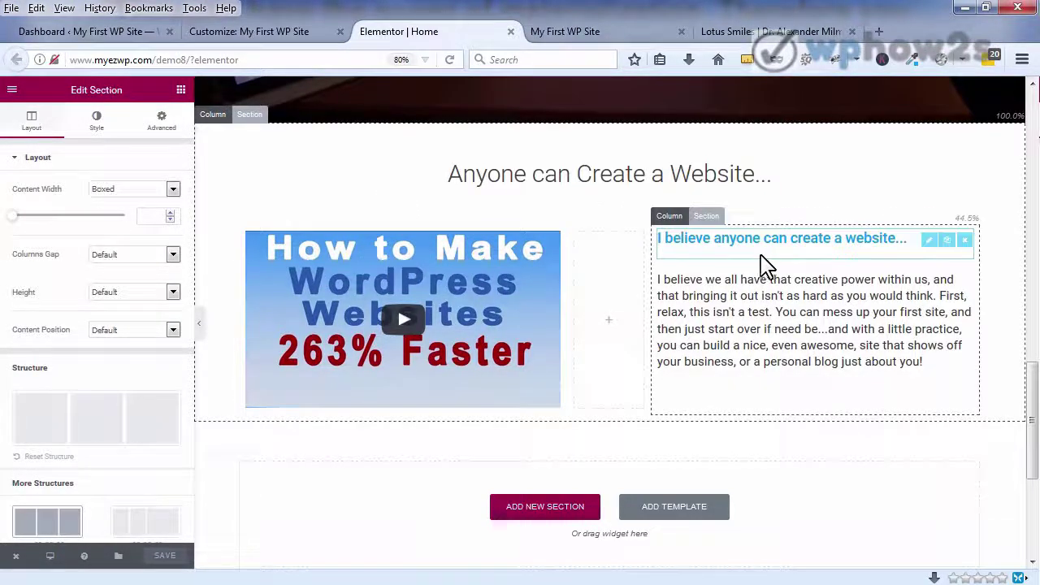
left_click(155, 126)
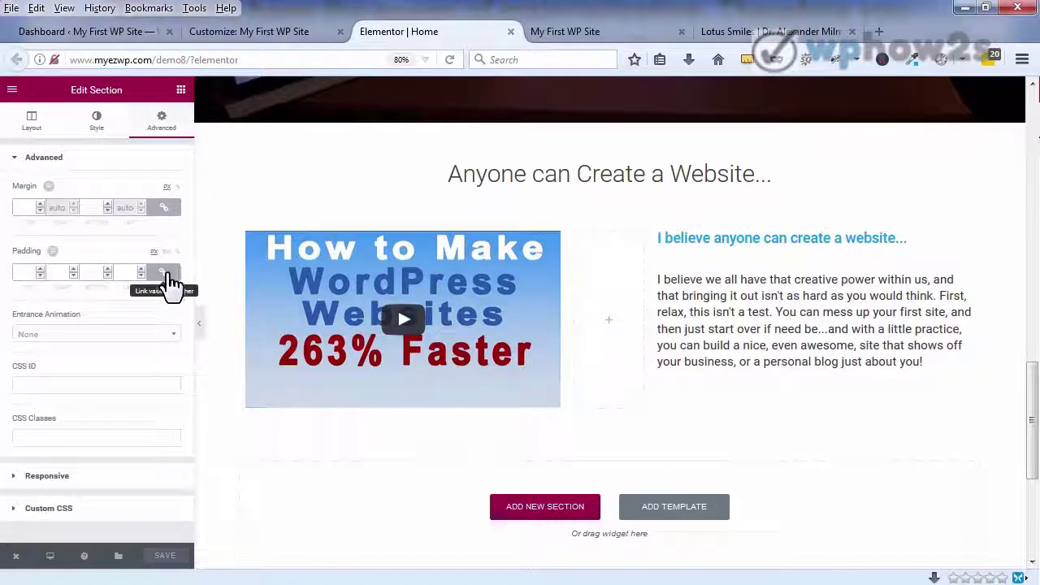
left_click(167, 210)
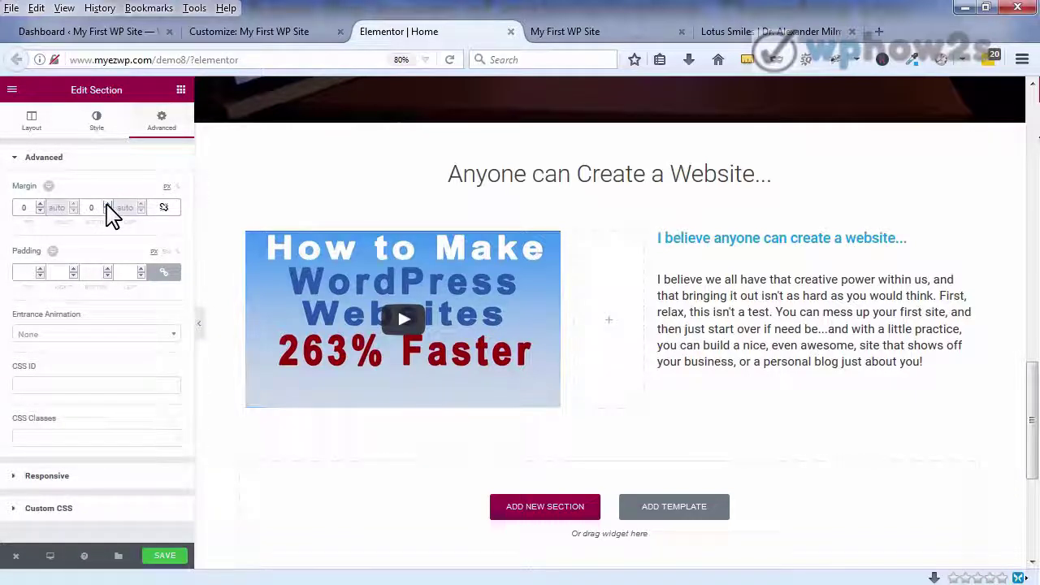
left_click(107, 204)
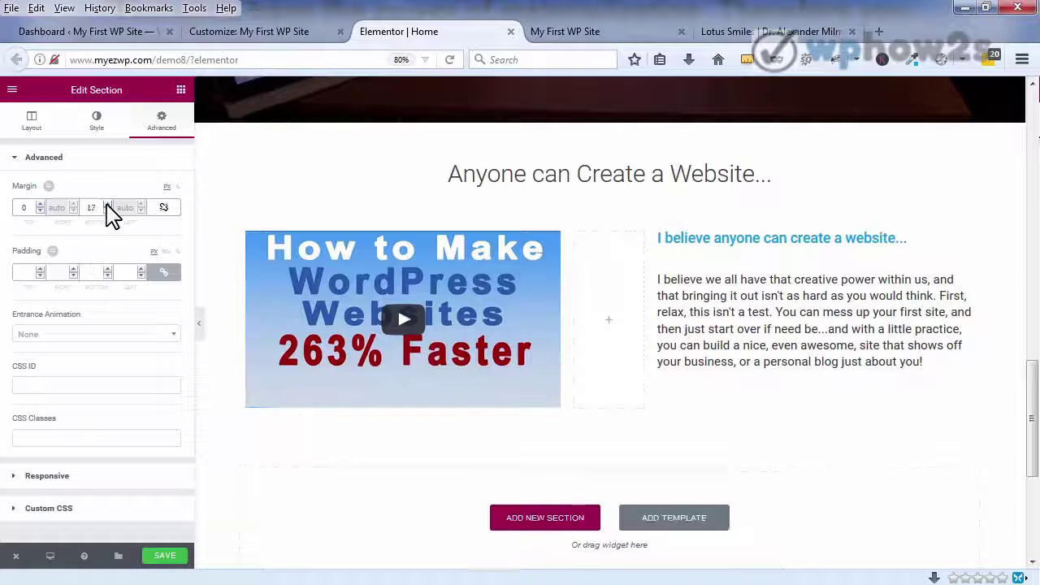
left_click_drag(107, 204, 108, 204)
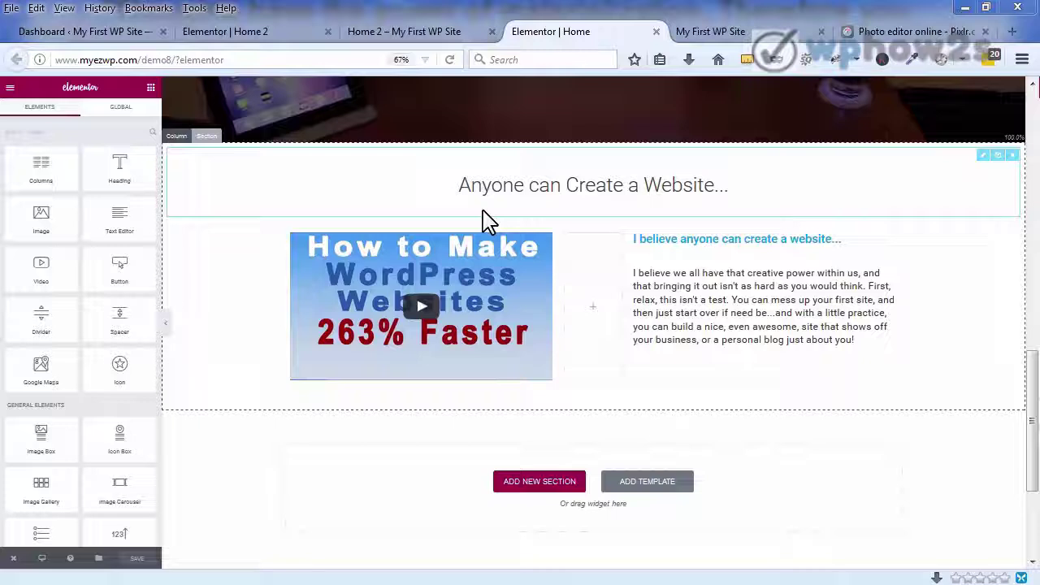
- Review the blue About My EZ WP section on the Home 2 page and add a single-column section below the video section in the Home editor
left_click(420, 36)
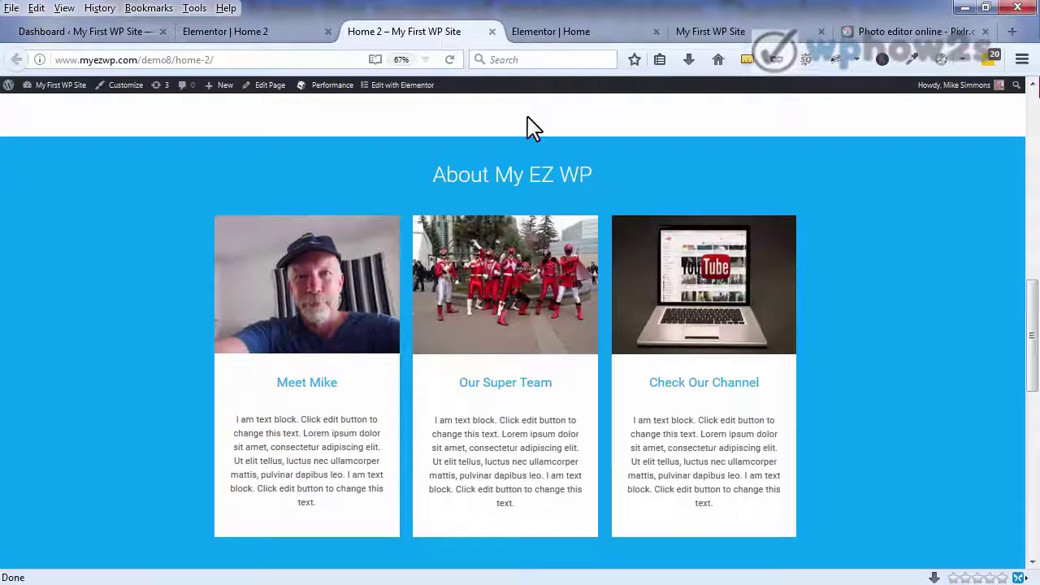
left_click_drag(1035, 316, 1025, 293)
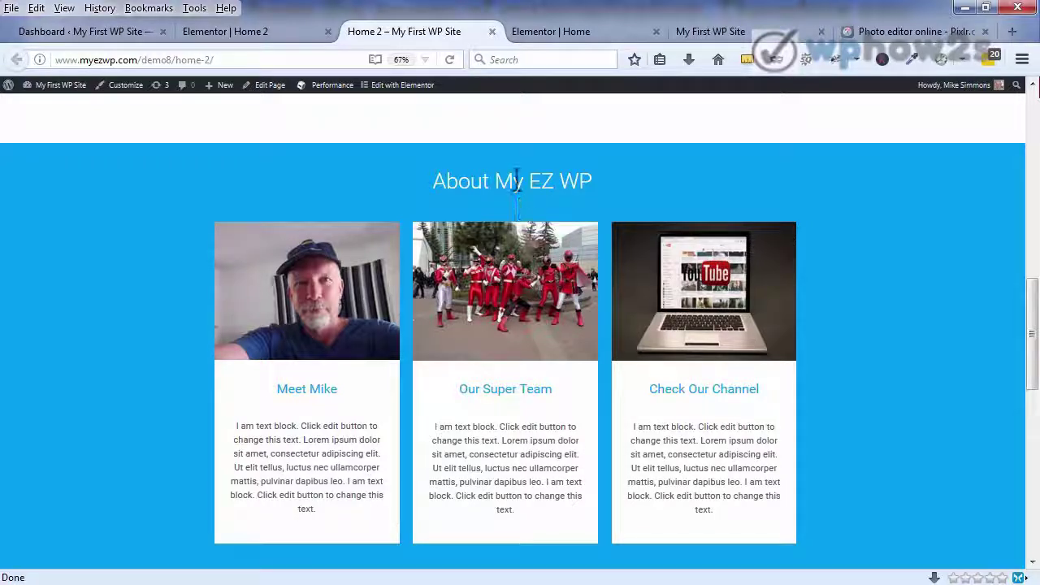
left_click(577, 37)
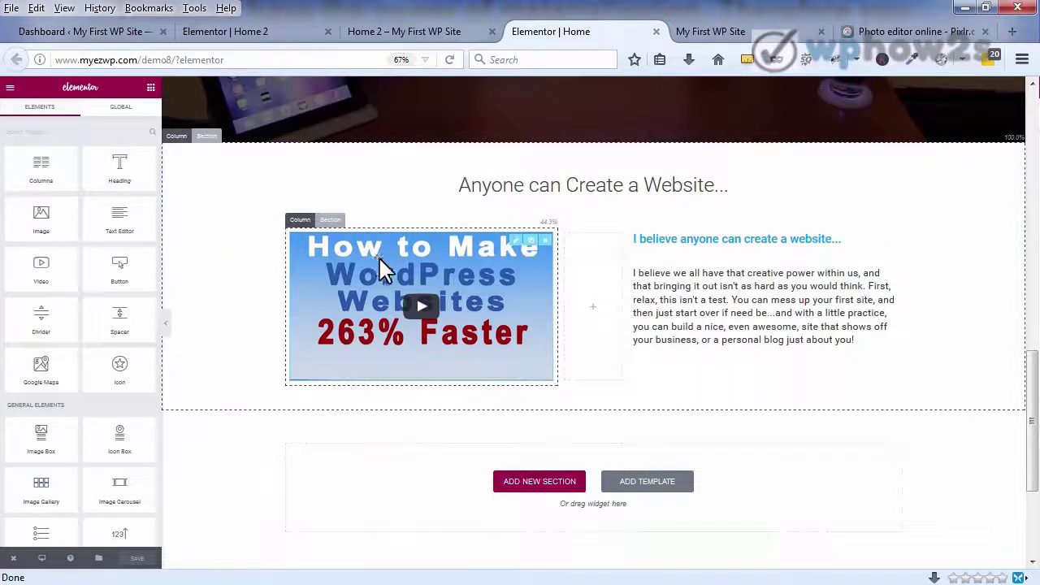
left_click(534, 485)
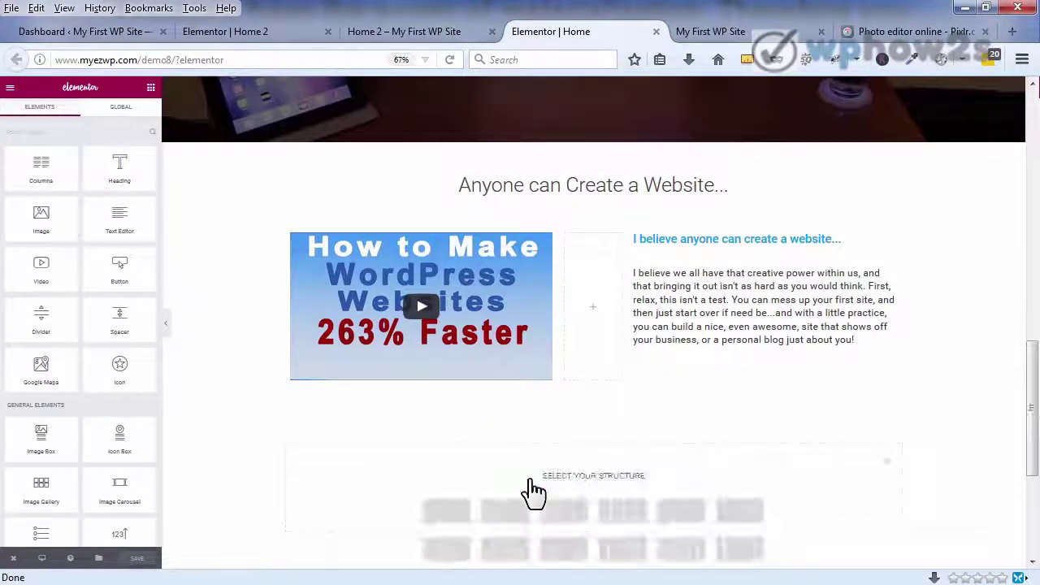
left_click(447, 513)
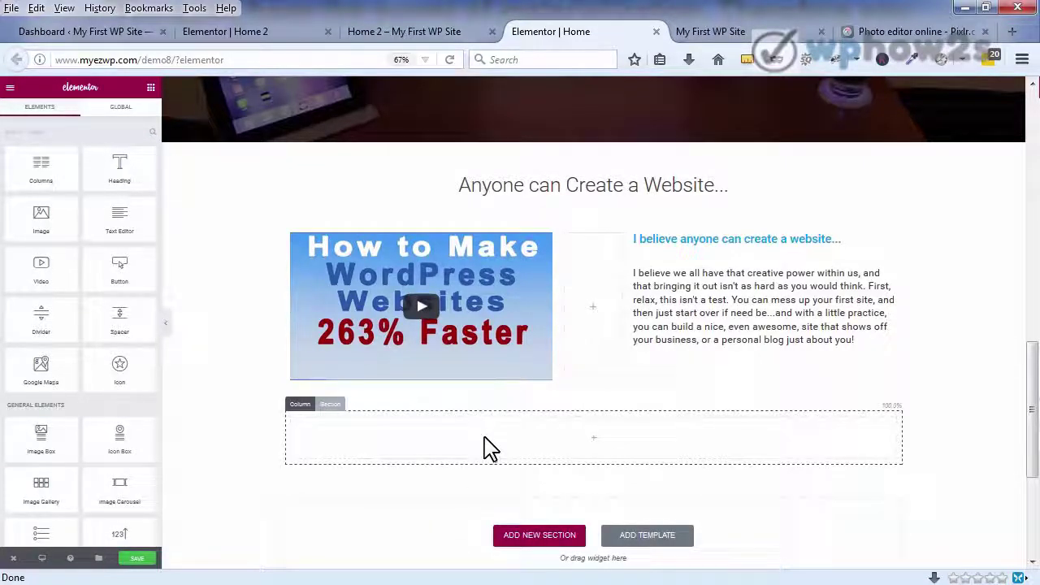
- Set the content width of the new section below the video section to Full Width and save the page
left_click(328, 402)
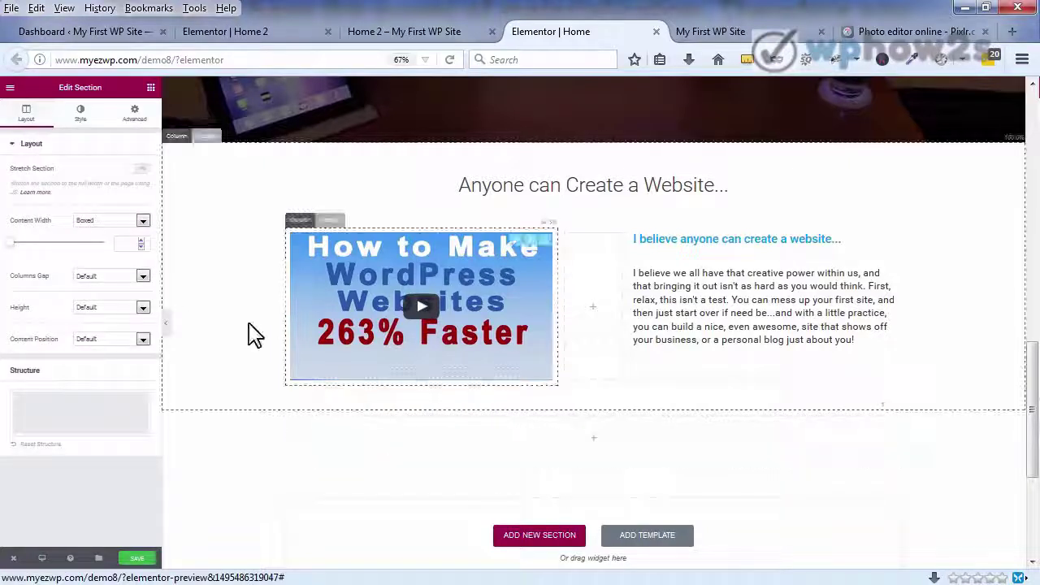
left_click(142, 220)
left_click(117, 240)
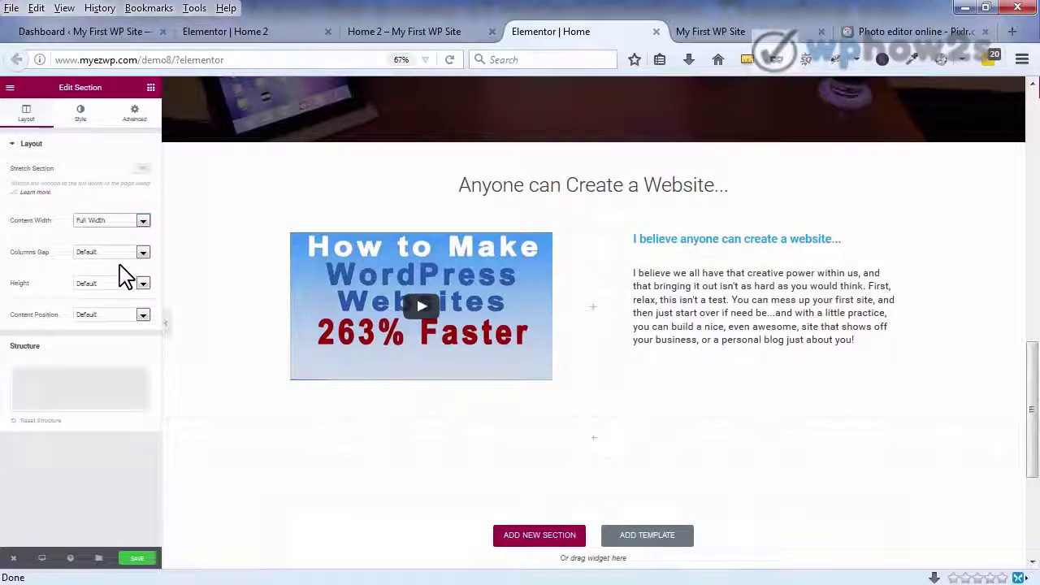
left_click(139, 563)
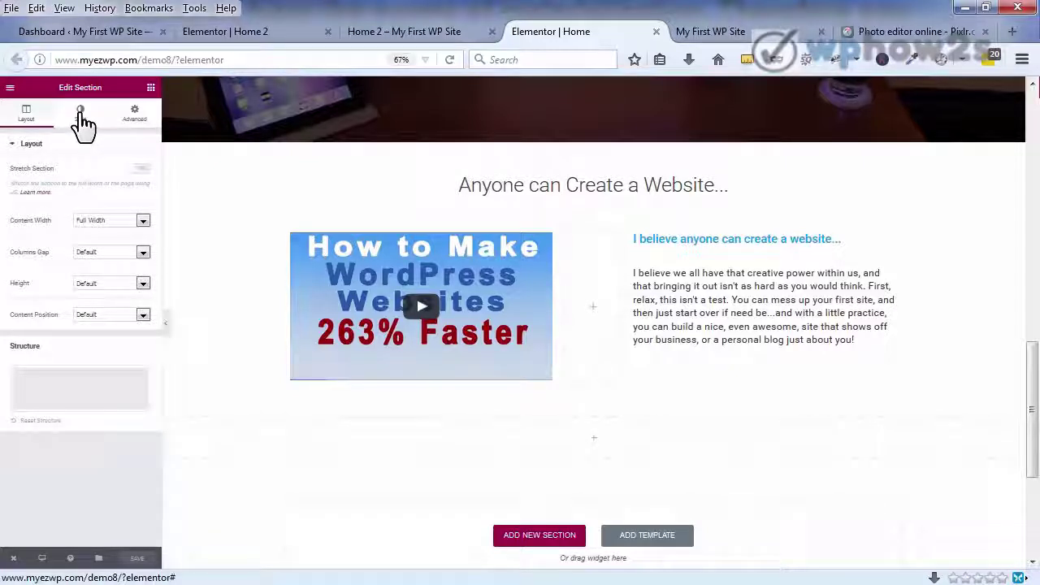
- Give the new section a classic background in the blue colour #049ff0 and save the page
left_click(81, 116)
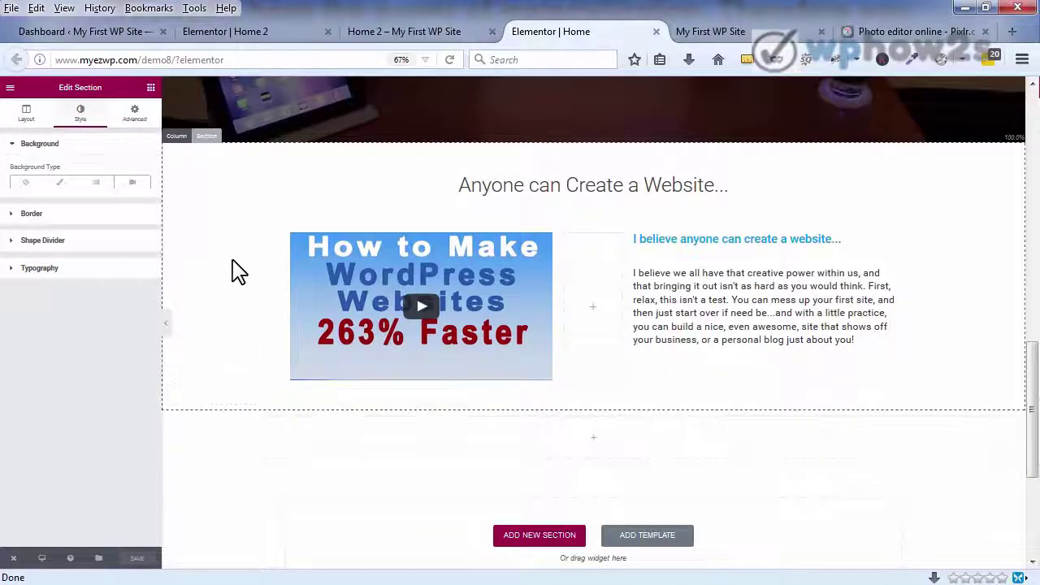
left_click(59, 184)
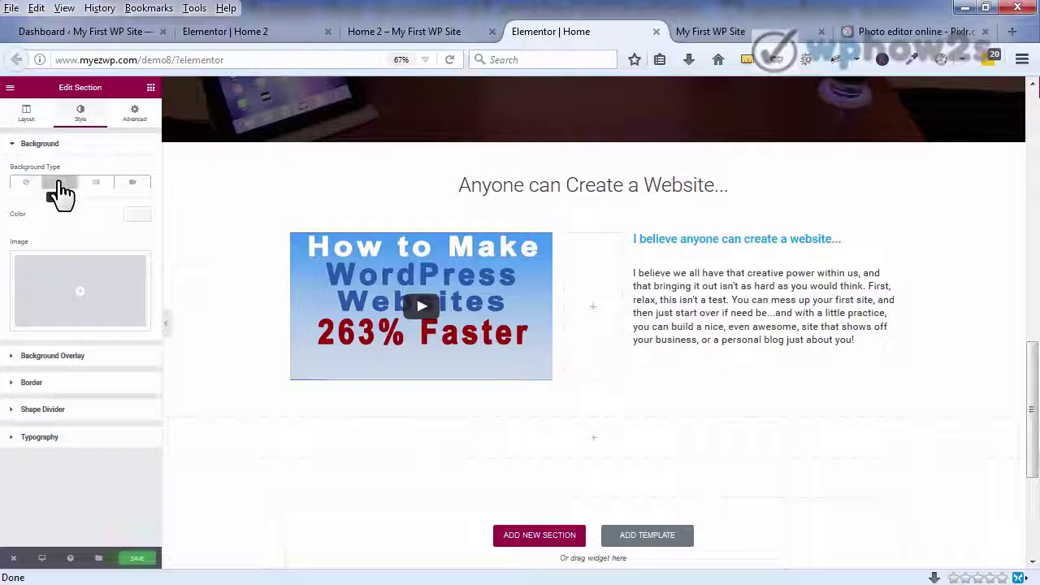
left_click(141, 216)
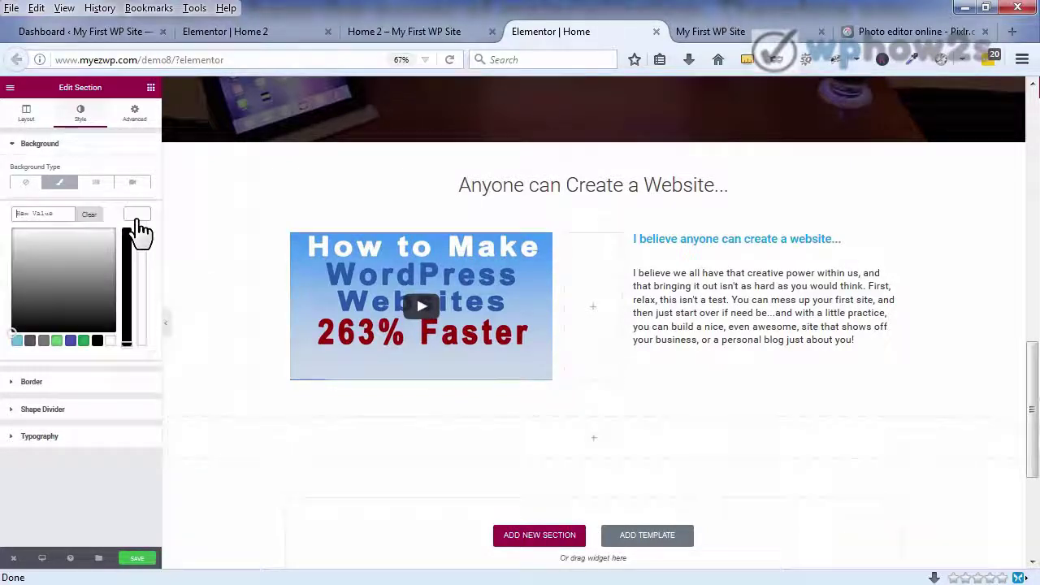
right_click(39, 214)
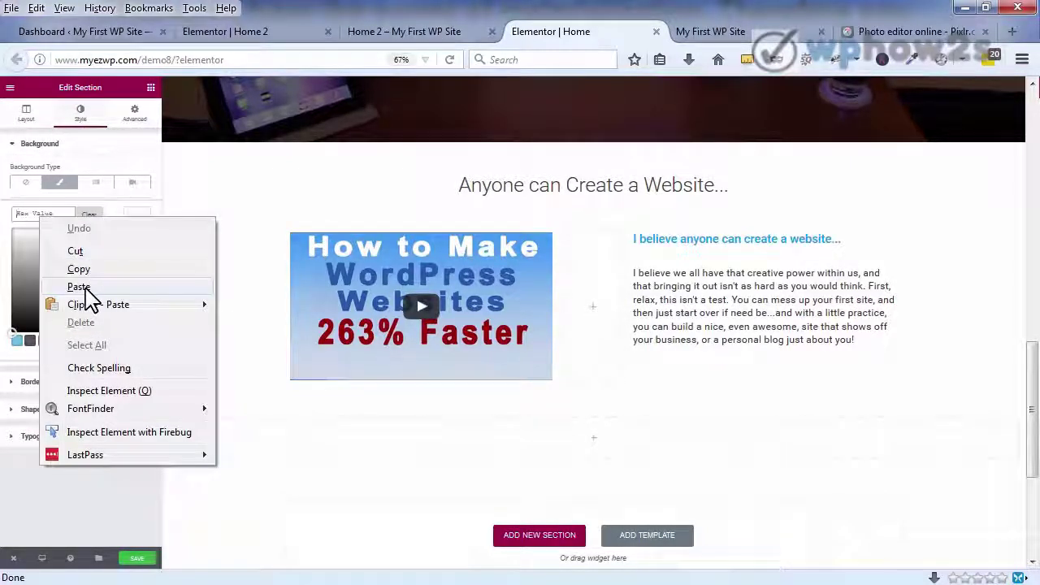
mouse_move(128, 309)
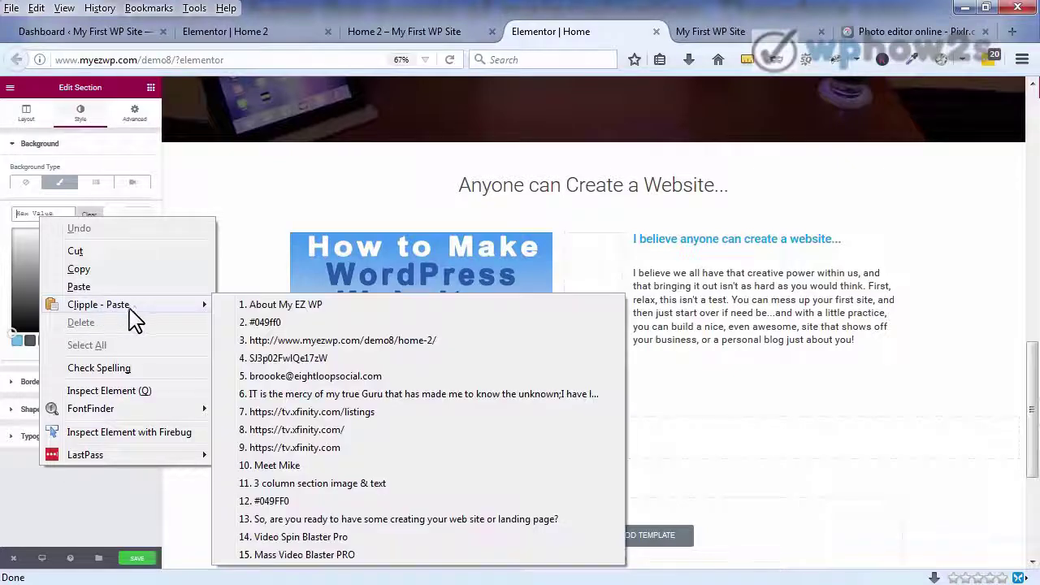
left_click(268, 323)
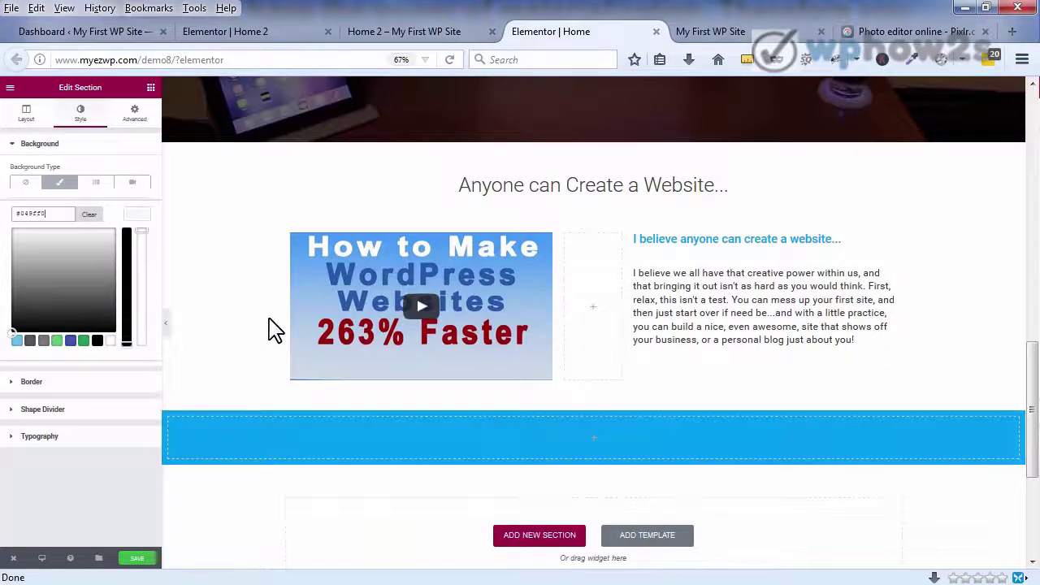
left_click(136, 559)
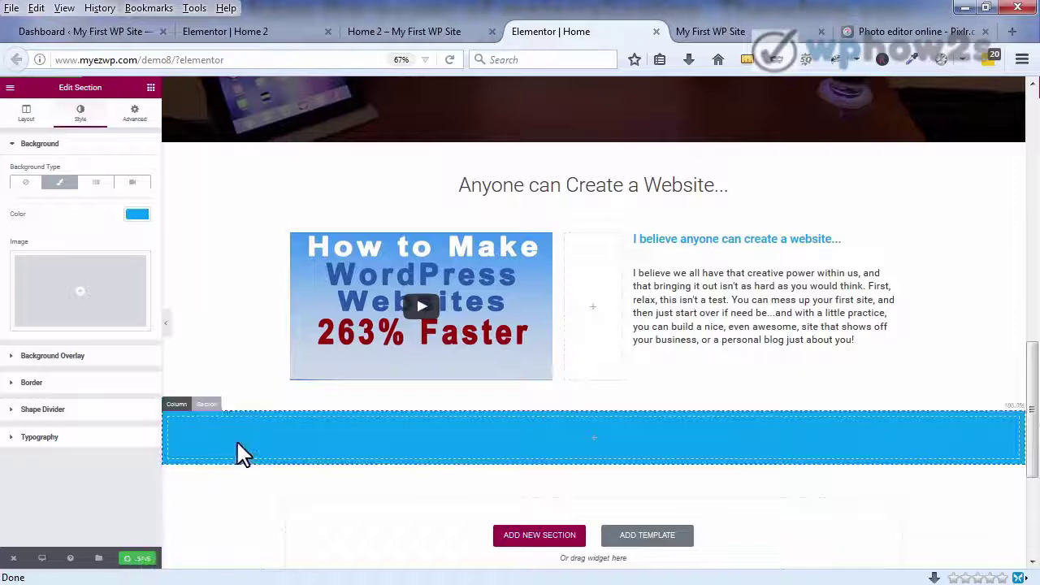
- Add a Heading widget to the blue section and replace its title with "About My EZ WP"
left_click(152, 87)
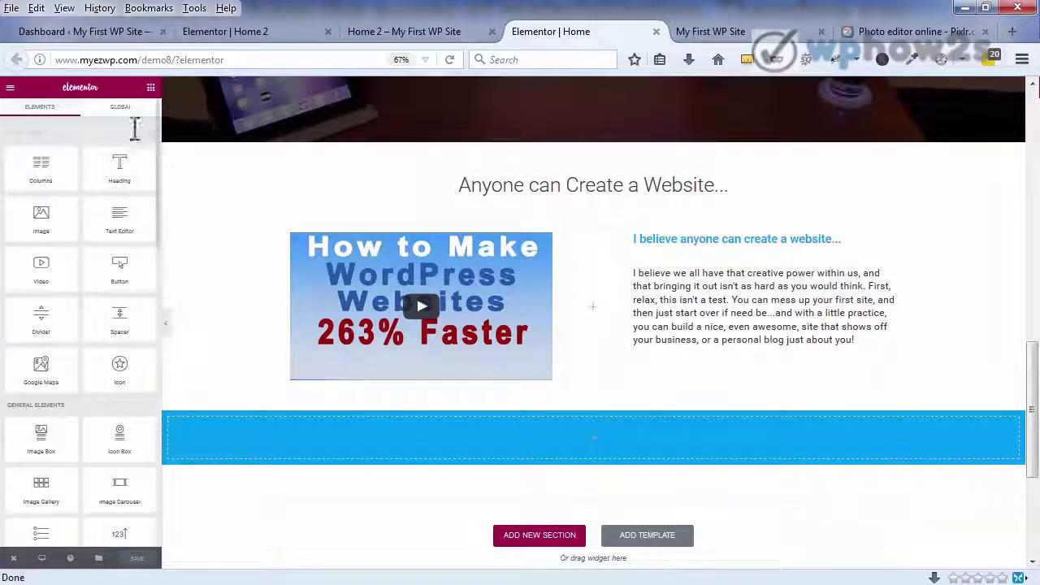
left_click_drag(109, 170, 415, 437)
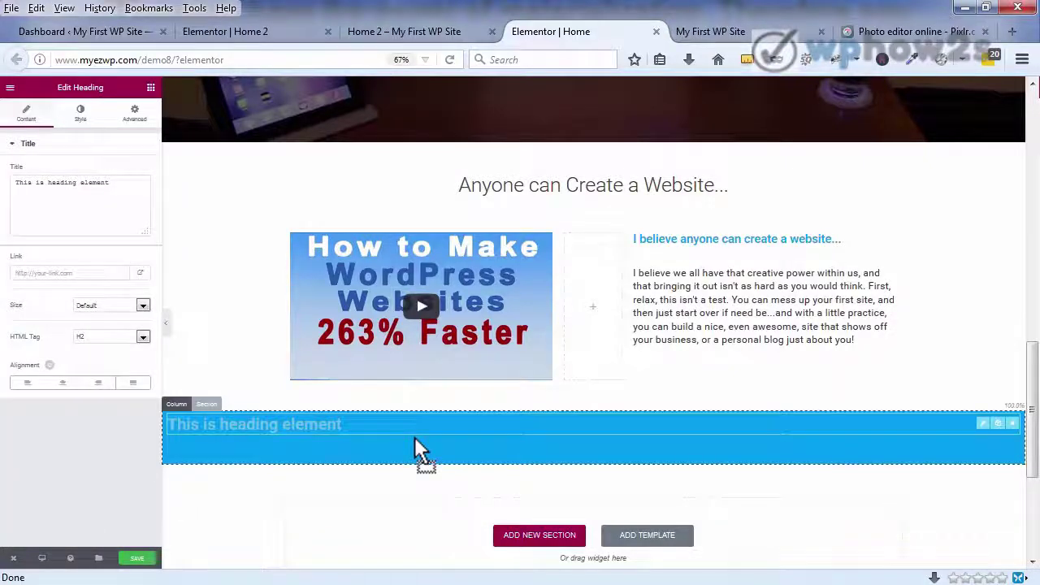
triple_click(25, 182)
right_click(28, 186)
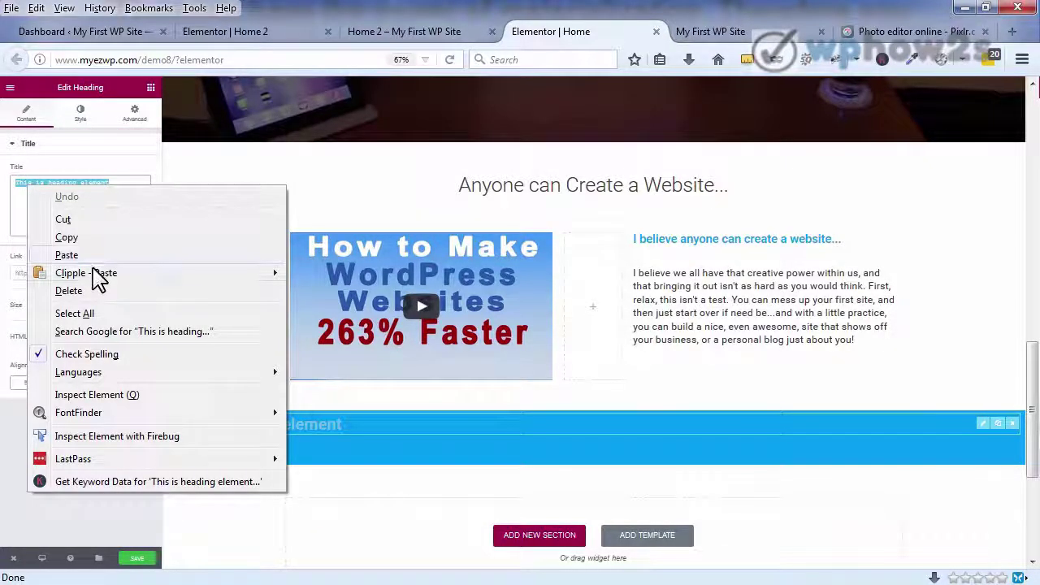
mouse_move(96, 276)
left_click(379, 274)
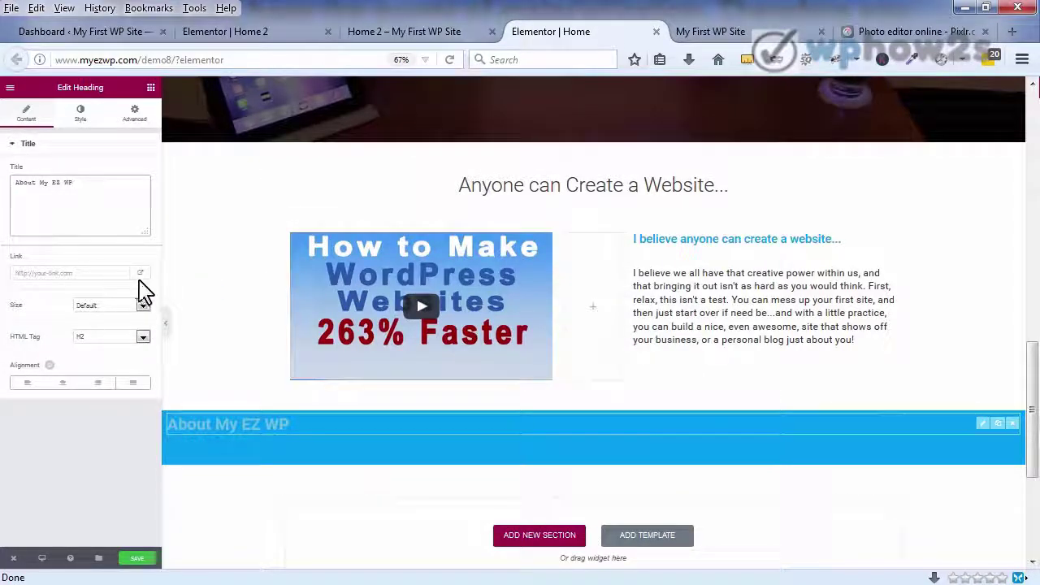
- Set the "About My EZ WP" heading's HTML tag to H3 and centre it
left_click(143, 338)
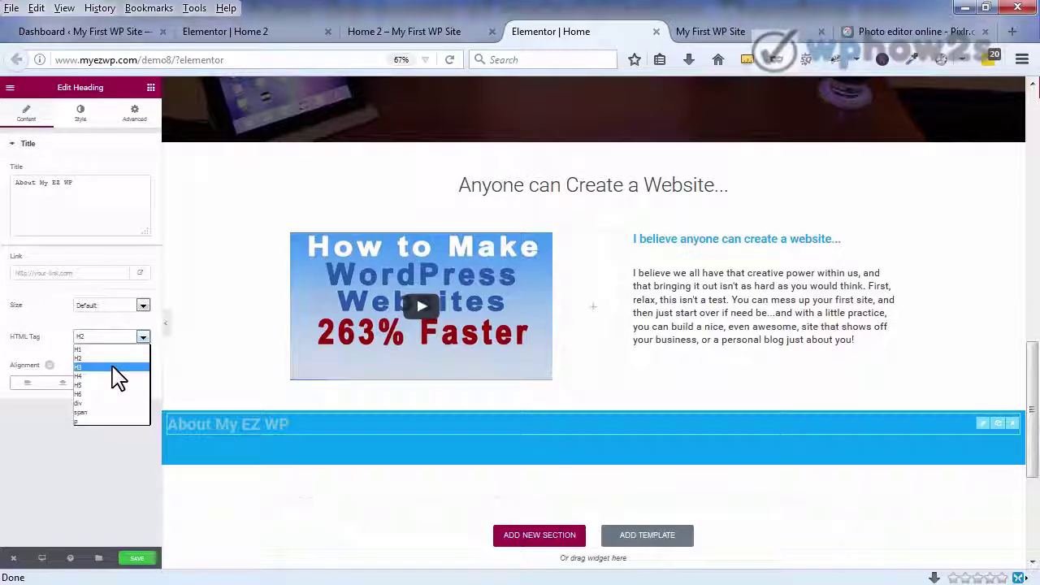
left_click(114, 367)
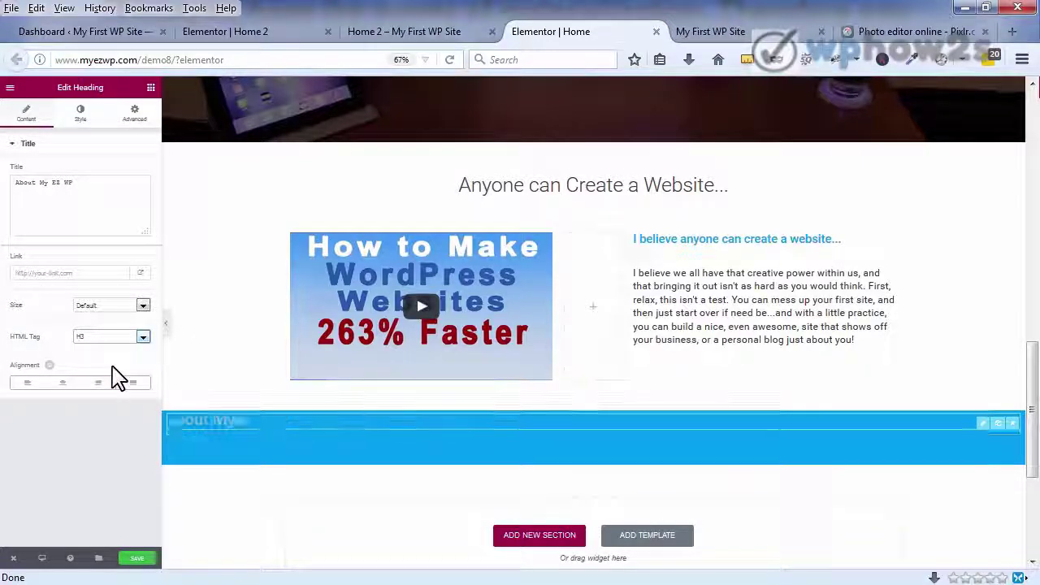
left_click(62, 383)
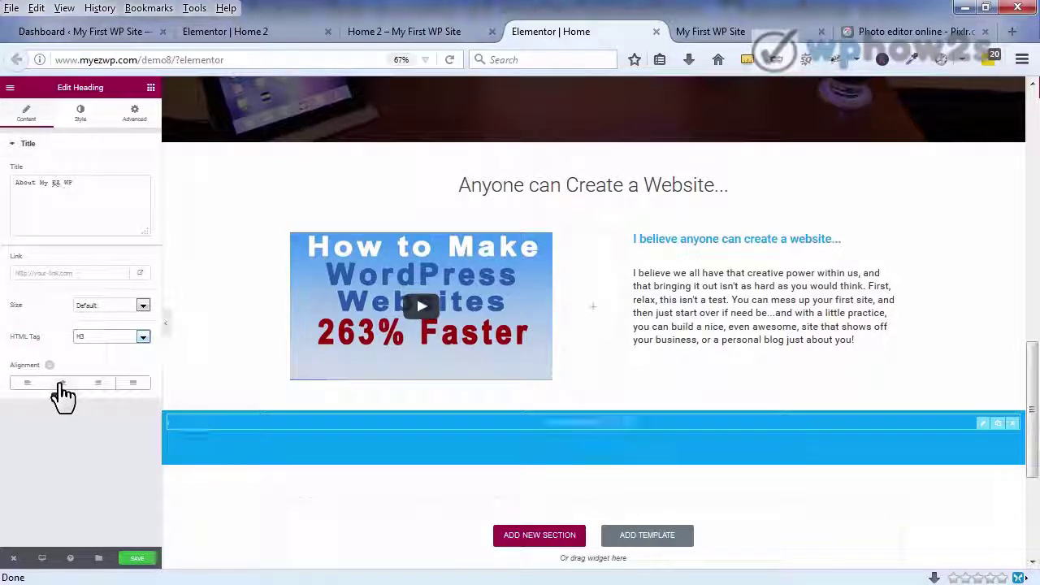
- Set the "About My EZ WP" heading's text colour to white, #ffffff
left_click(80, 114)
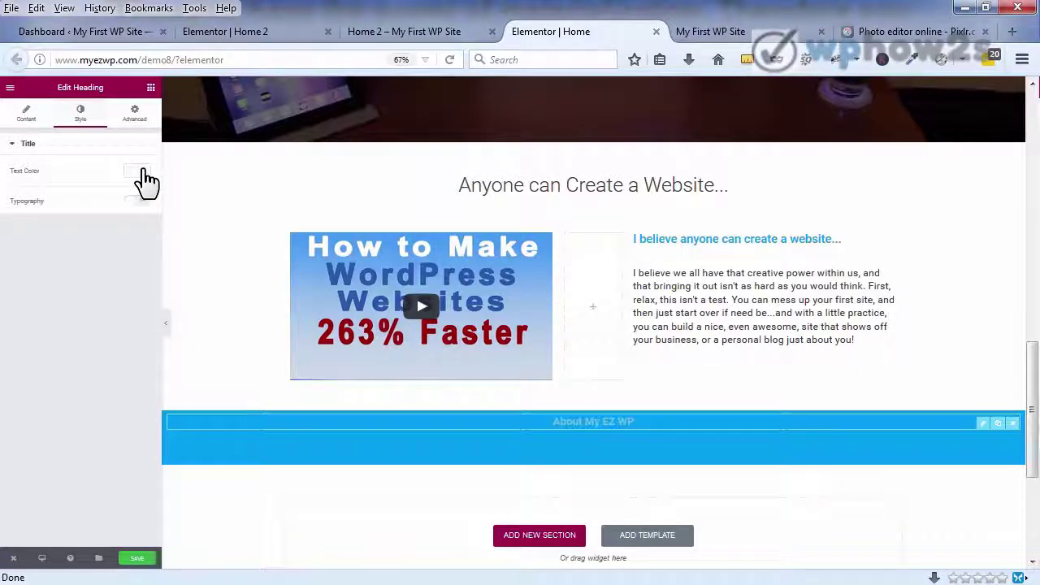
left_click(140, 172)
left_click(112, 298)
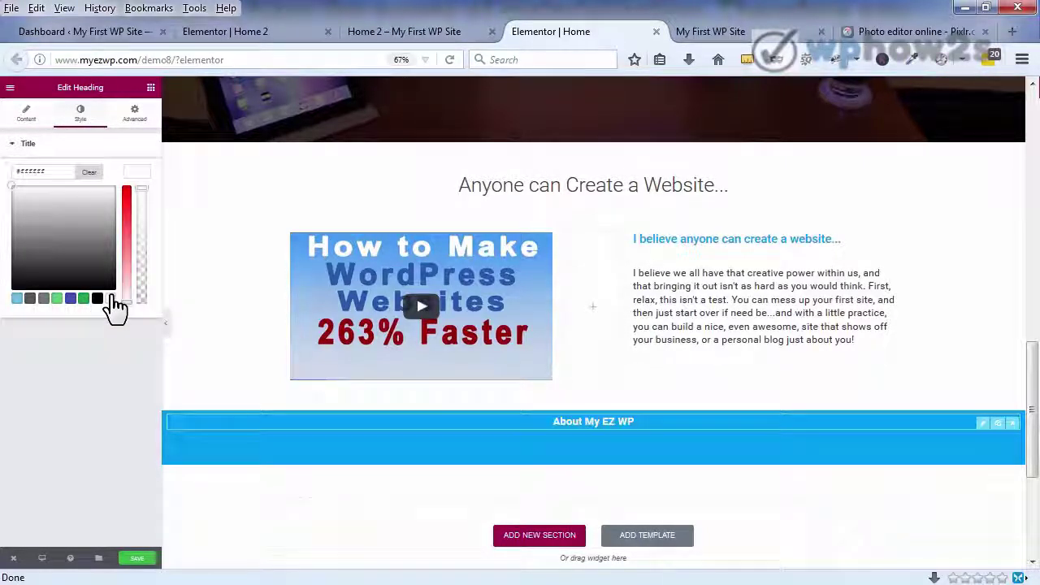
left_click(73, 154)
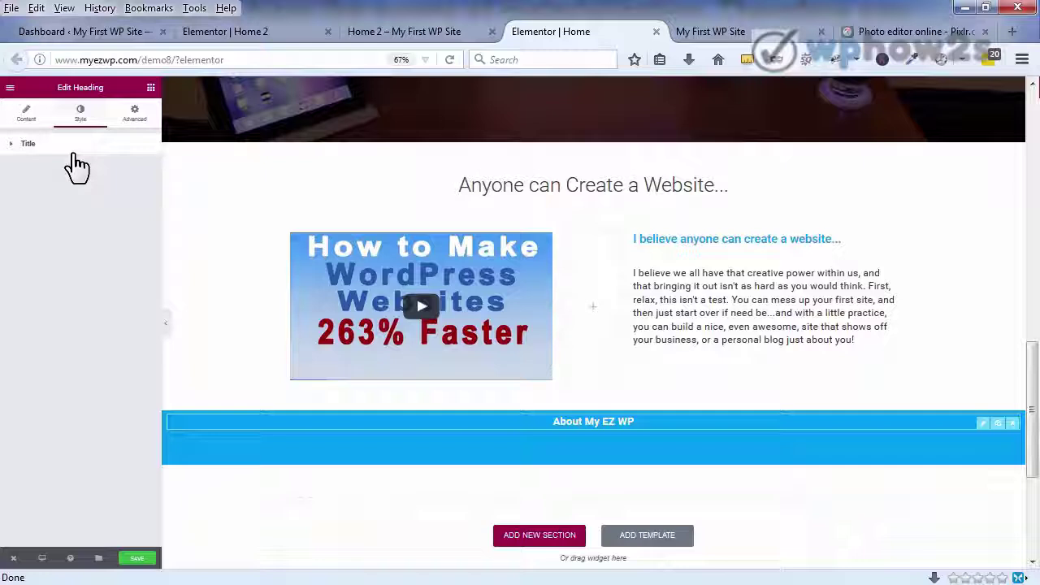
left_click(14, 147)
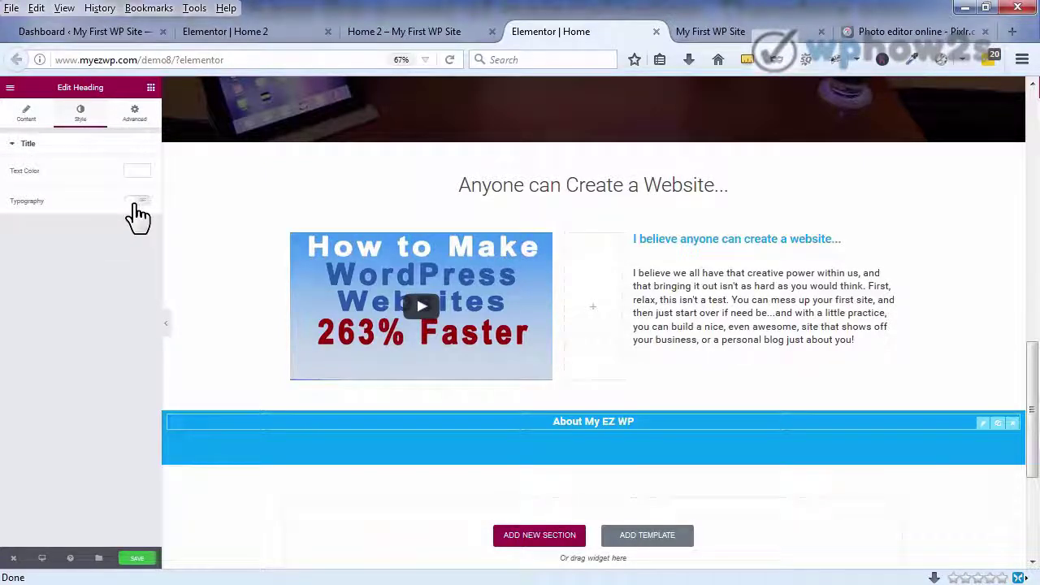
- Enable custom typography for the "About My EZ WP" heading with size 44 px and weight 300, and save the page
left_click(136, 201)
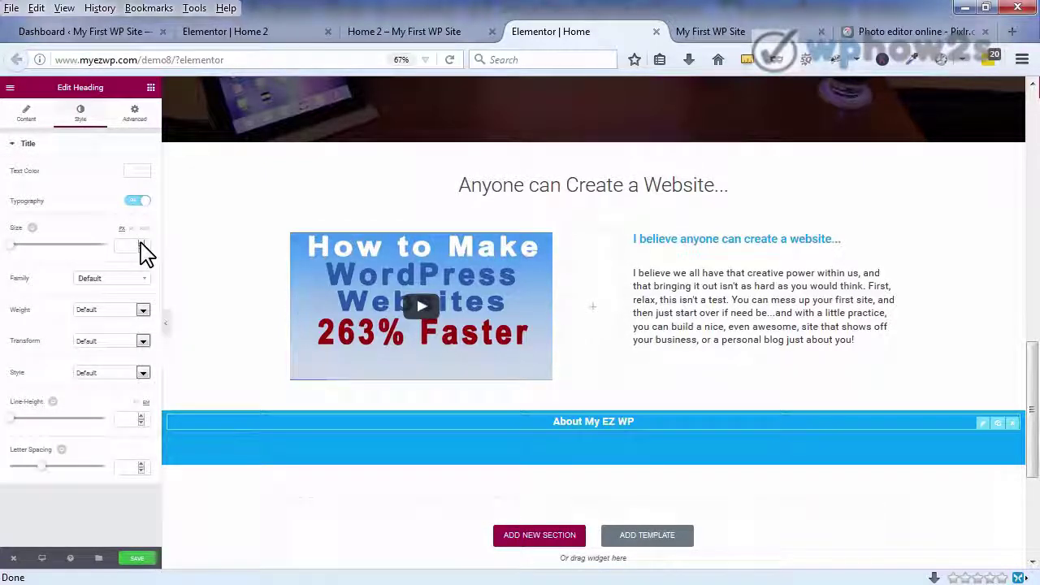
left_click(141, 249)
left_click_drag(141, 249, 141, 250)
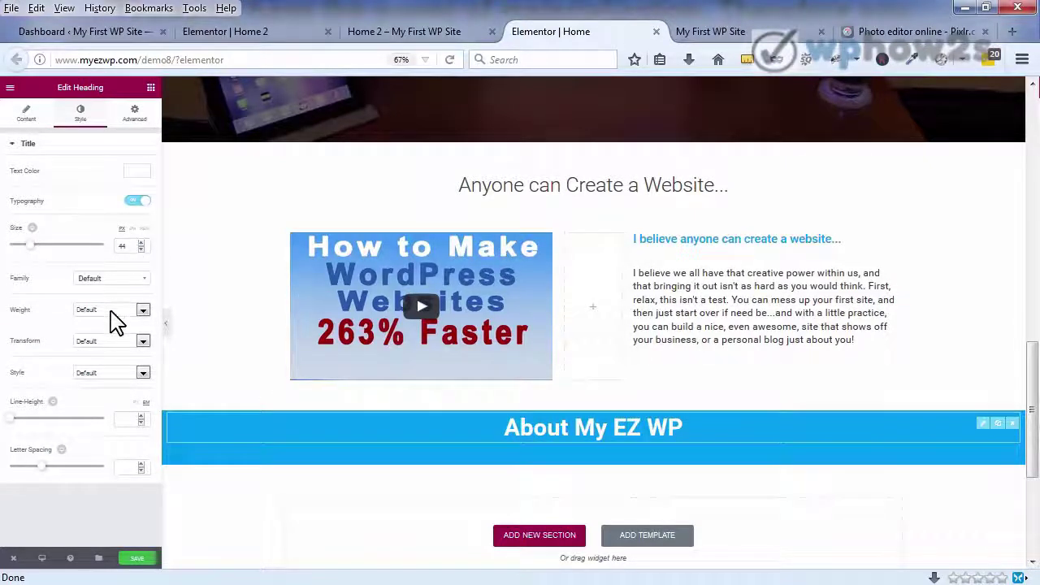
left_click(143, 311)
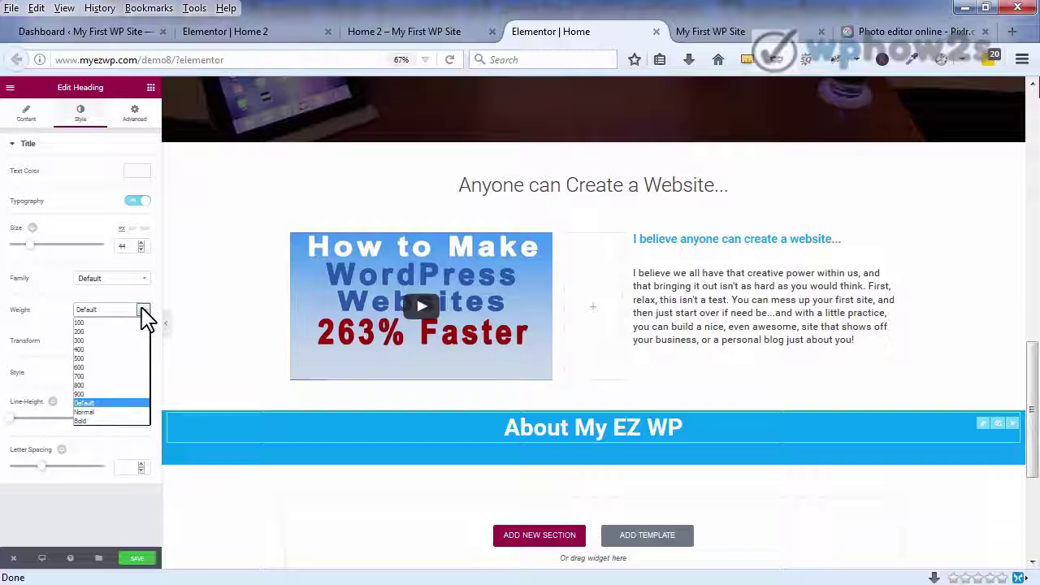
left_click(111, 340)
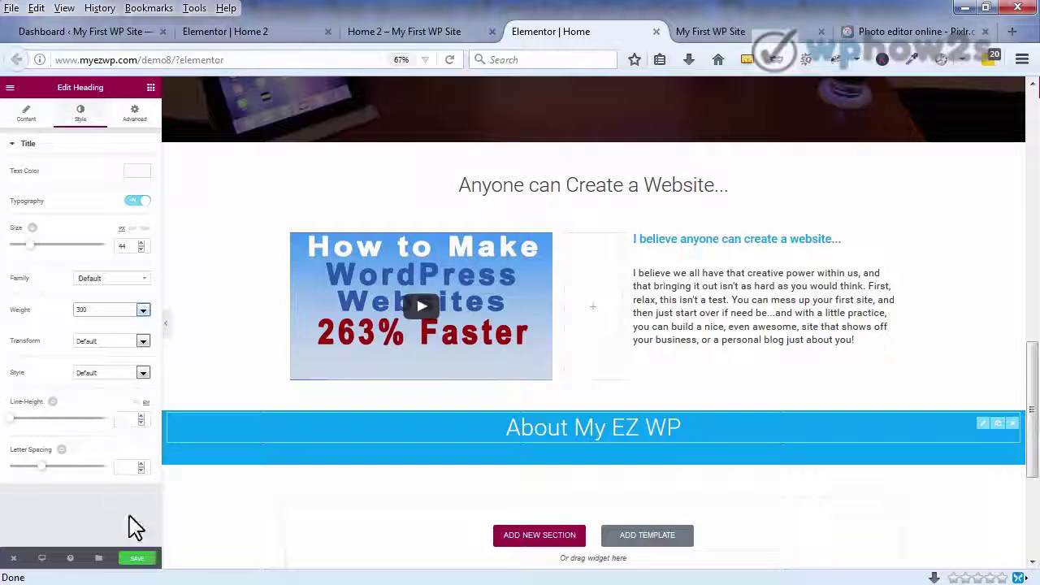
left_click(137, 559)
- Add a Columns element below the "About My EZ WP" heading and expand it to three columns
left_click(150, 89)
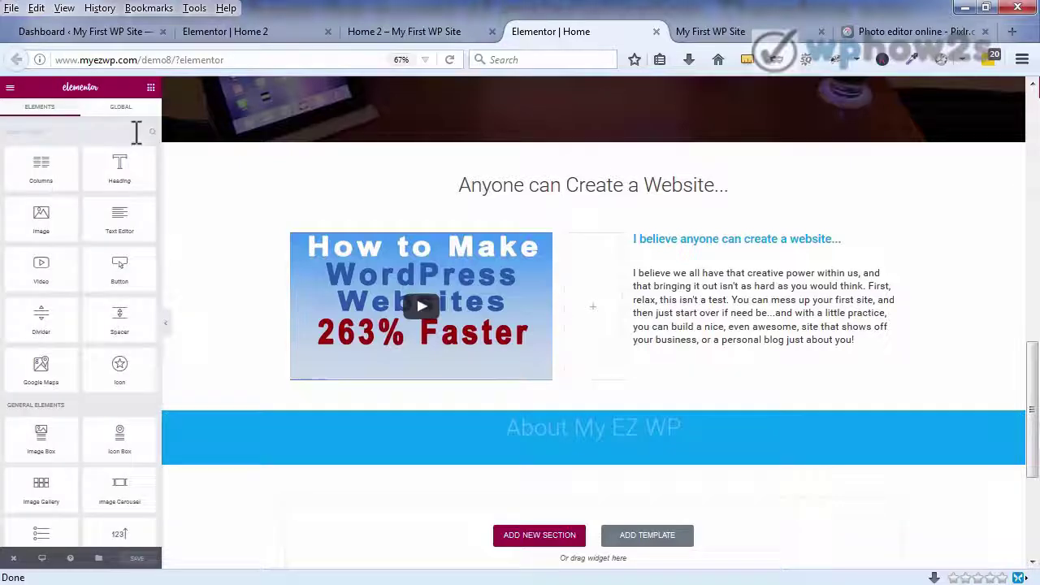
left_click_drag(34, 165, 499, 440)
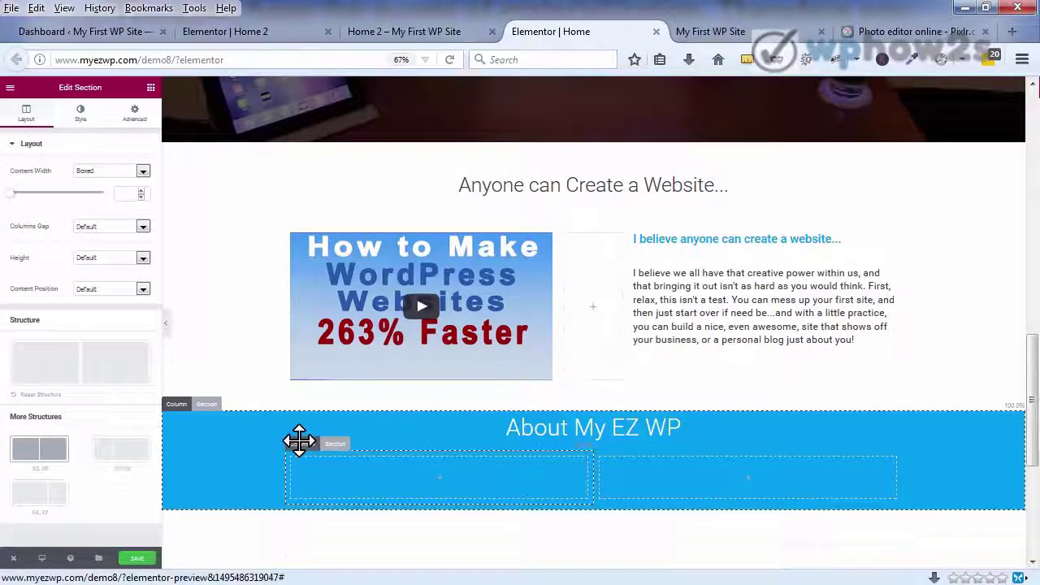
left_click(299, 442)
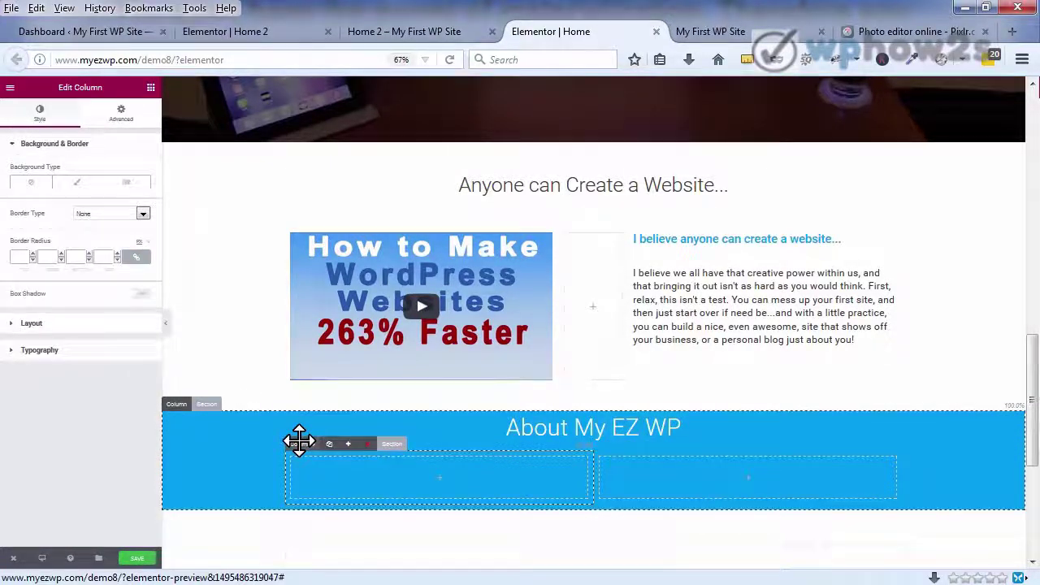
left_click(349, 445)
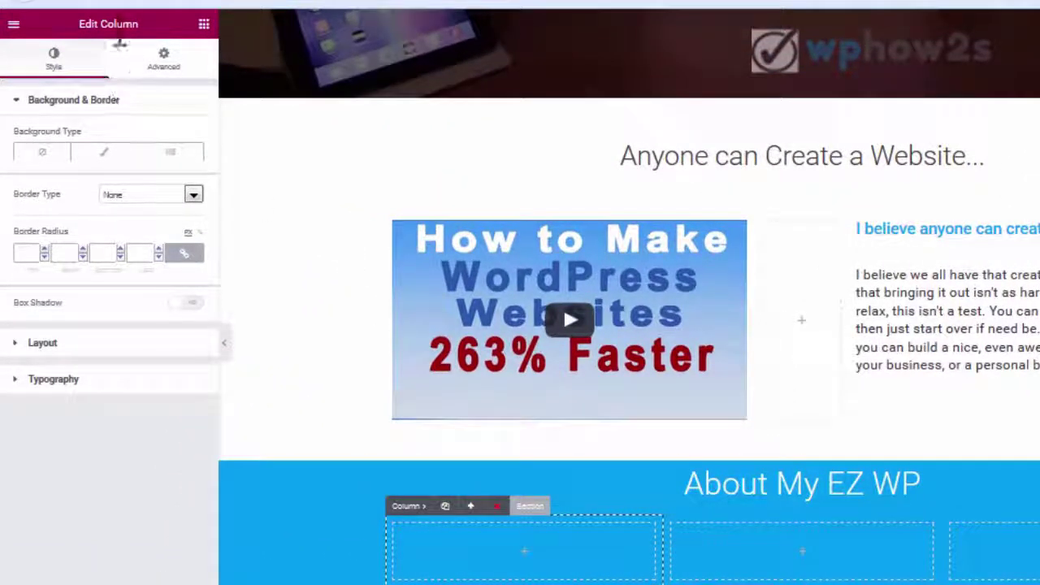
- Give the first of the three columns a white classic background and place an Image widget in it
left_click(102, 155)
left_click(183, 198)
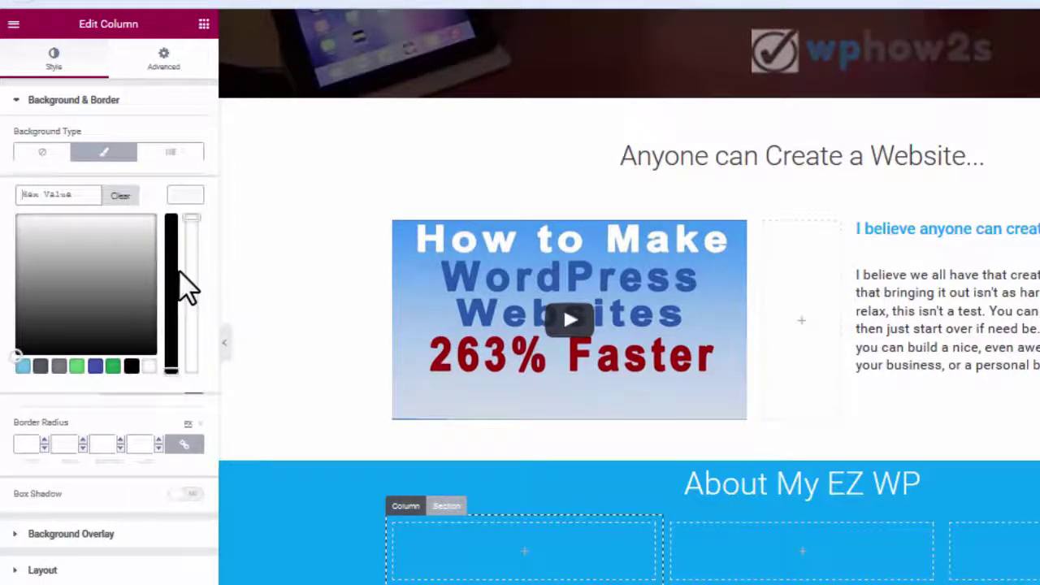
left_click(150, 368)
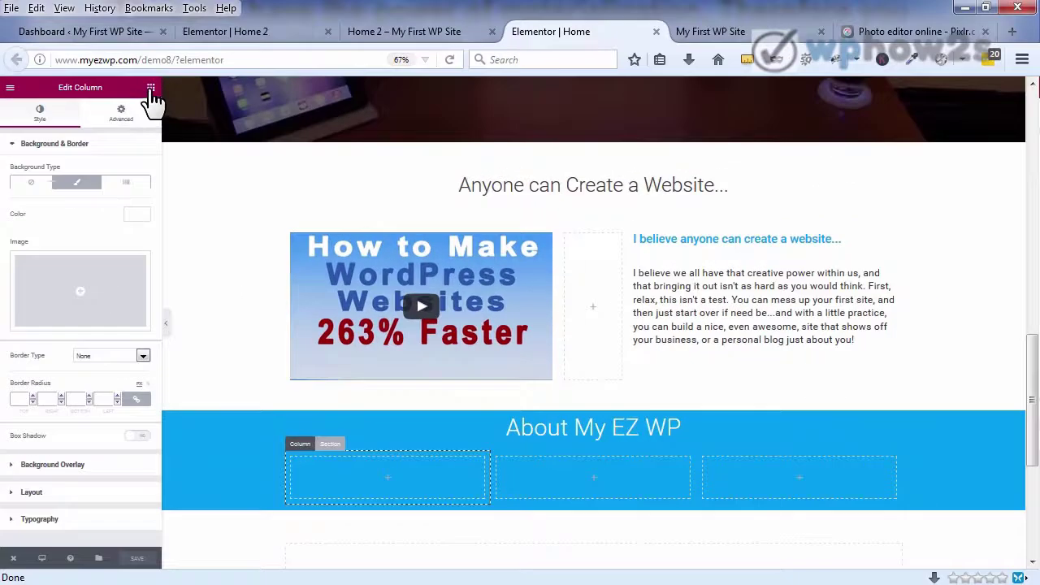
left_click(204, 24)
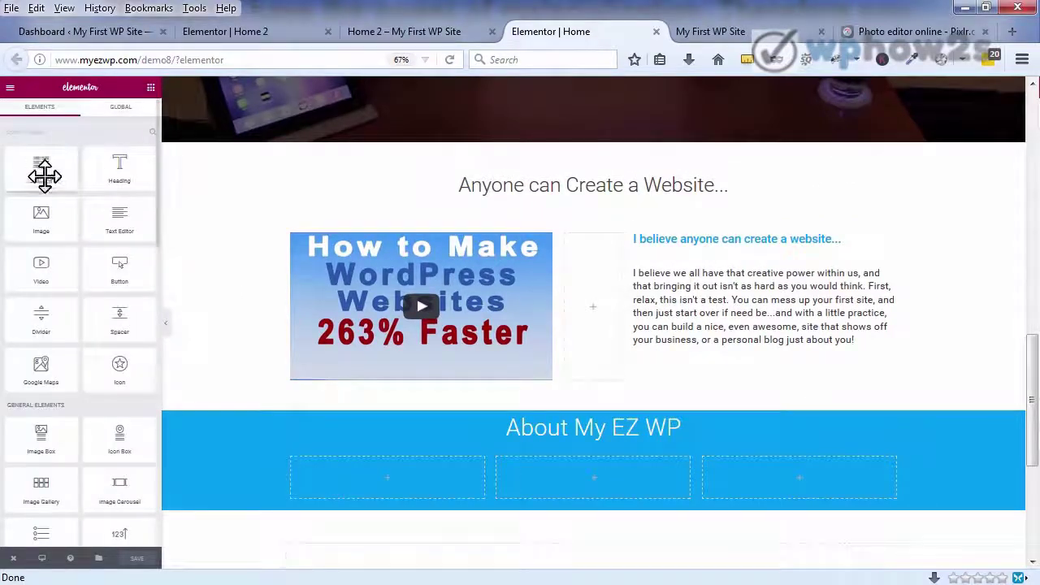
left_click_drag(37, 220, 349, 488)
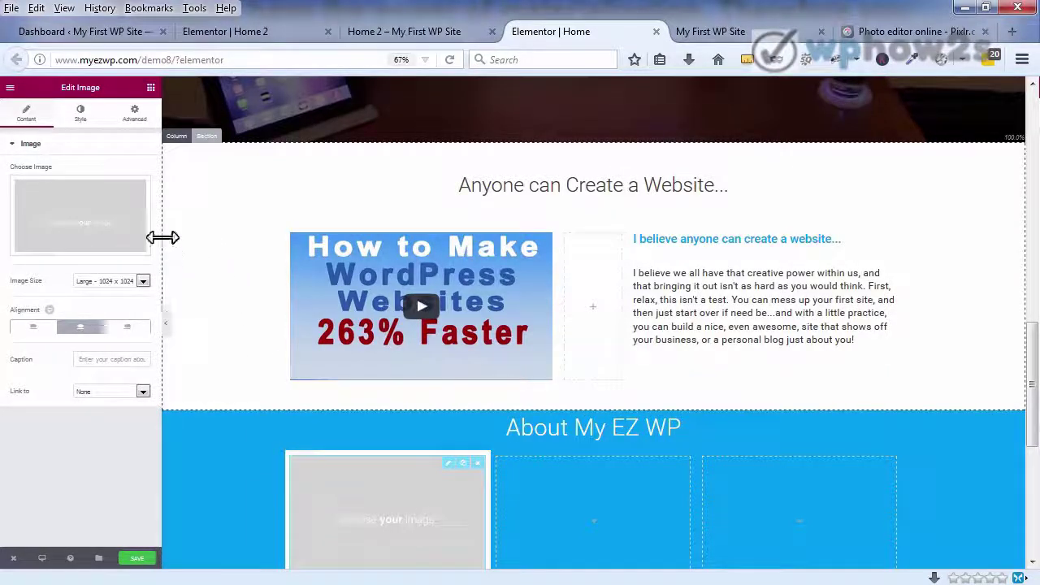
- Switch to Pixlr, launch Pixlr Editor with Adobe Flash allowed and remembered, and open the DSCF0306 image from the computer
left_click(428, 33)
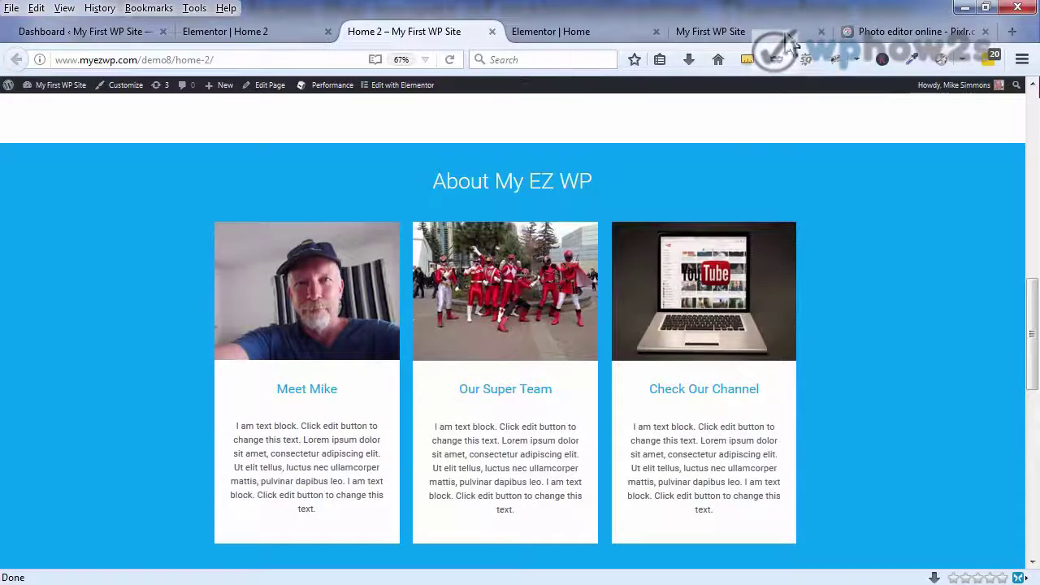
left_click(898, 32)
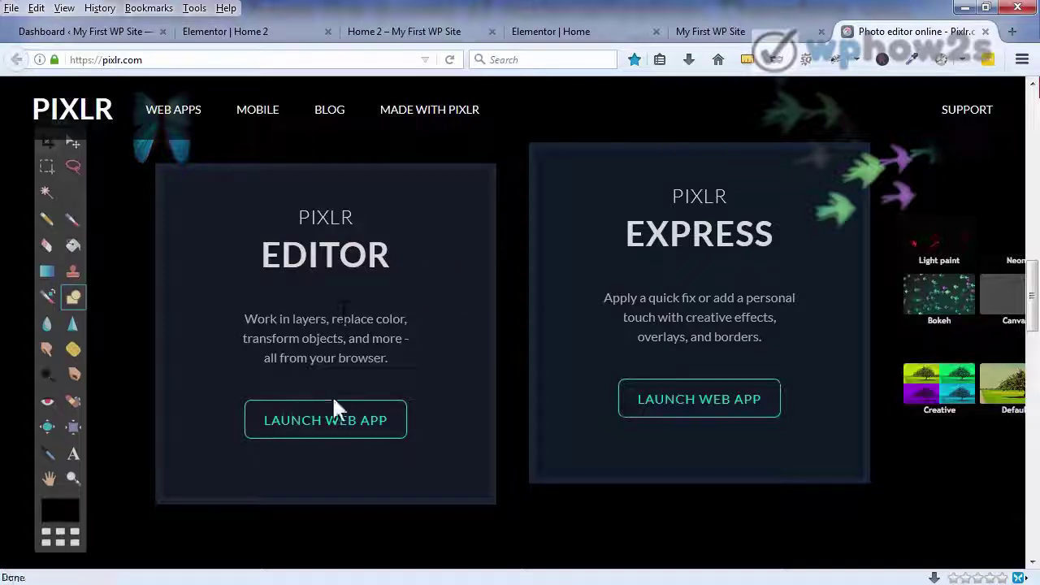
left_click(333, 429)
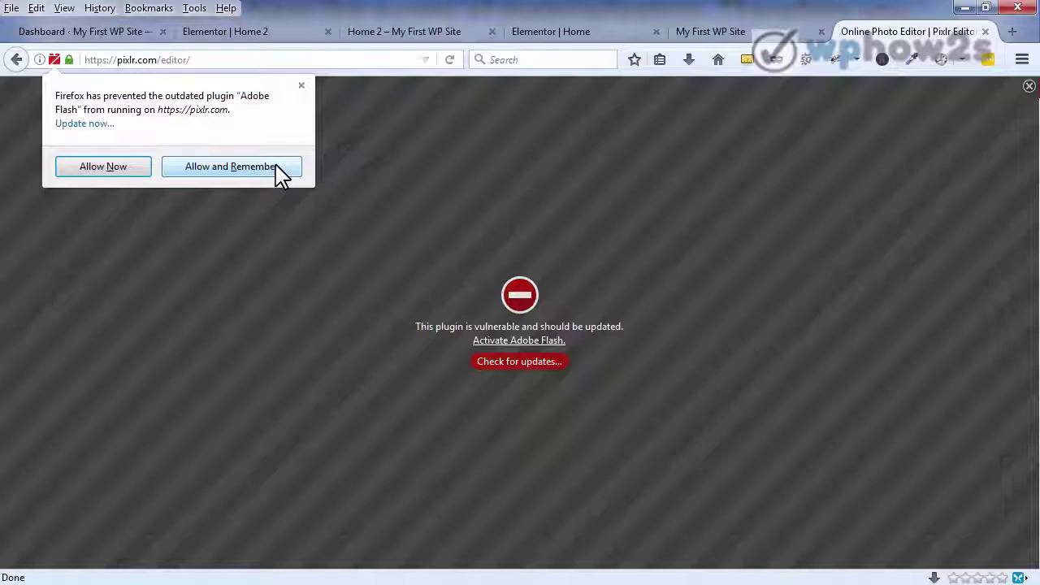
left_click(276, 167)
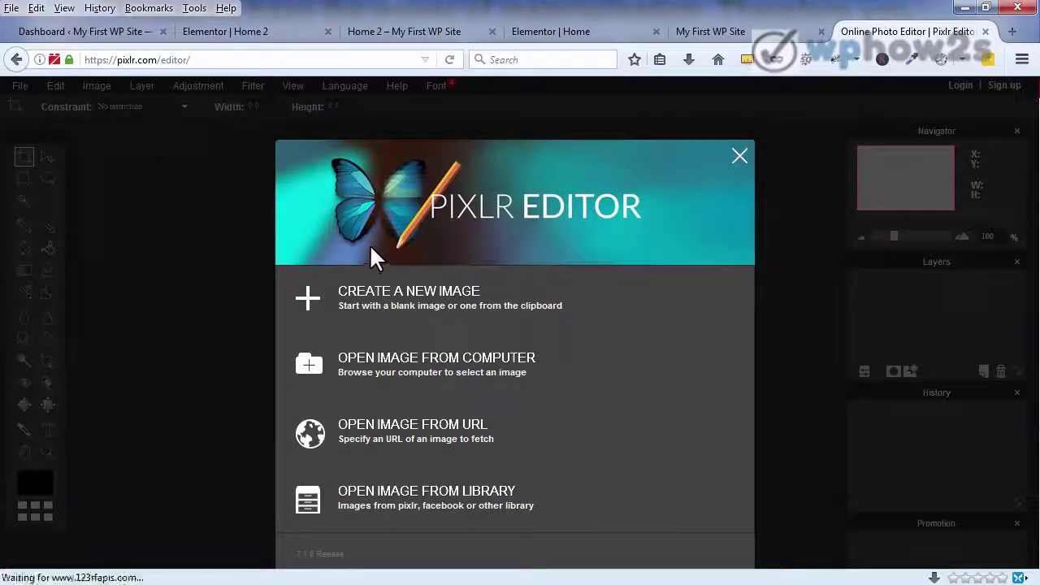
left_click(430, 370)
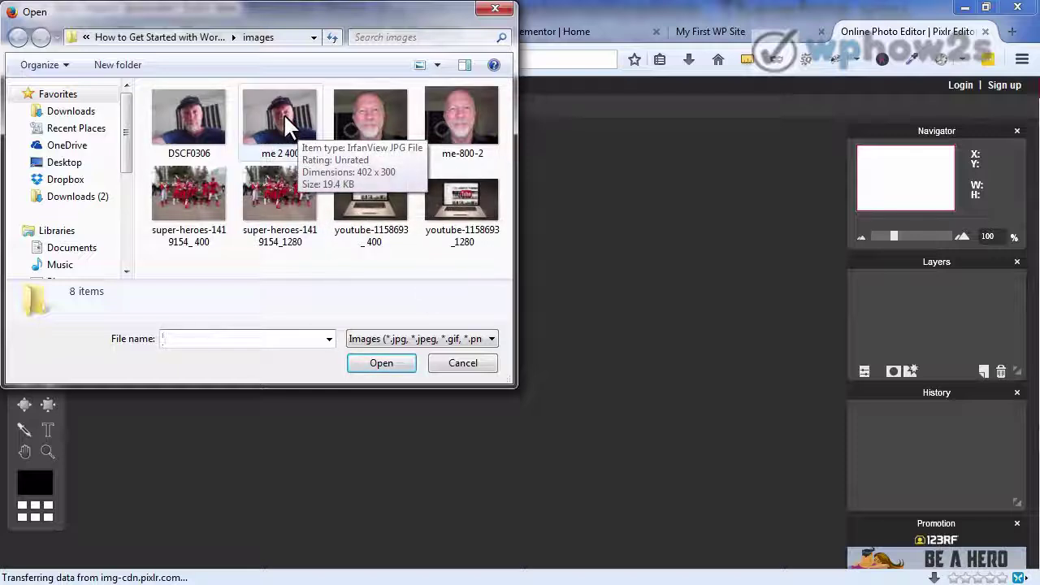
left_click(200, 116)
double_click(199, 116)
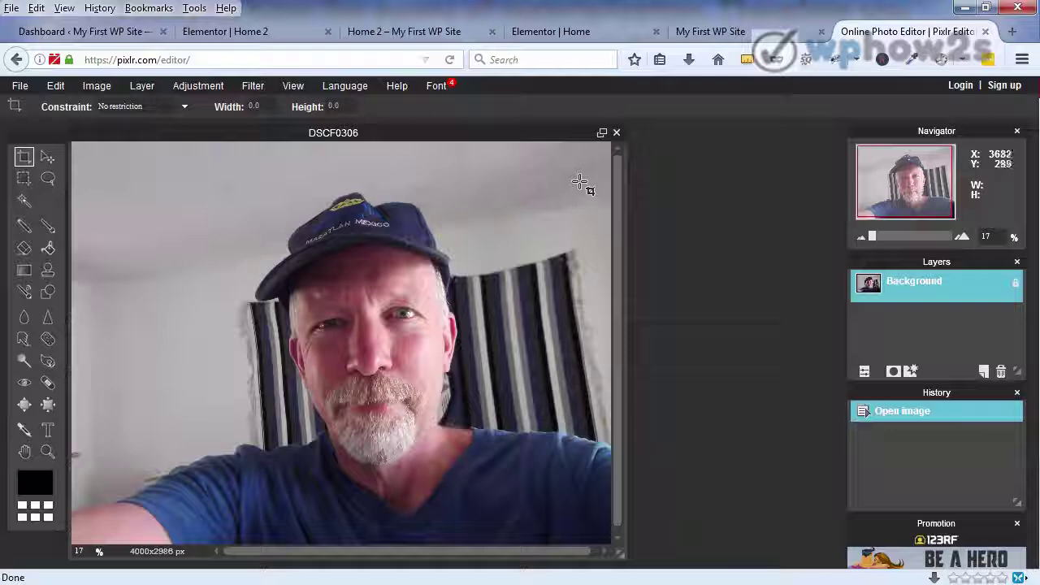
- Try a width of 402 pixels with constrained proportions in the photo's image size settings, and discard the change
left_click(88, 91)
left_click(100, 103)
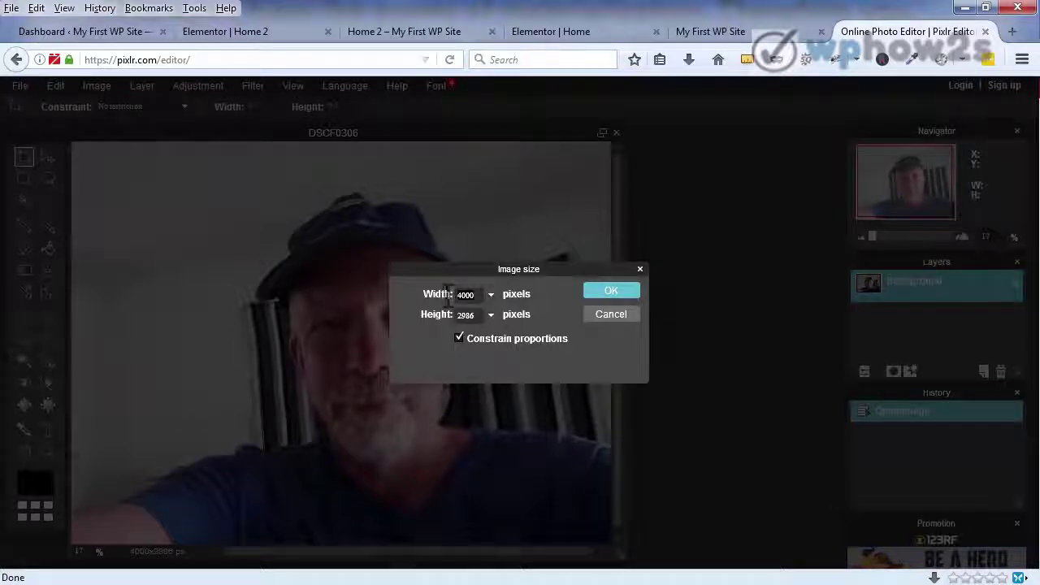
key("BackSpace")
key("BackSpace")
key("BackSpace")
key("BackSpace")
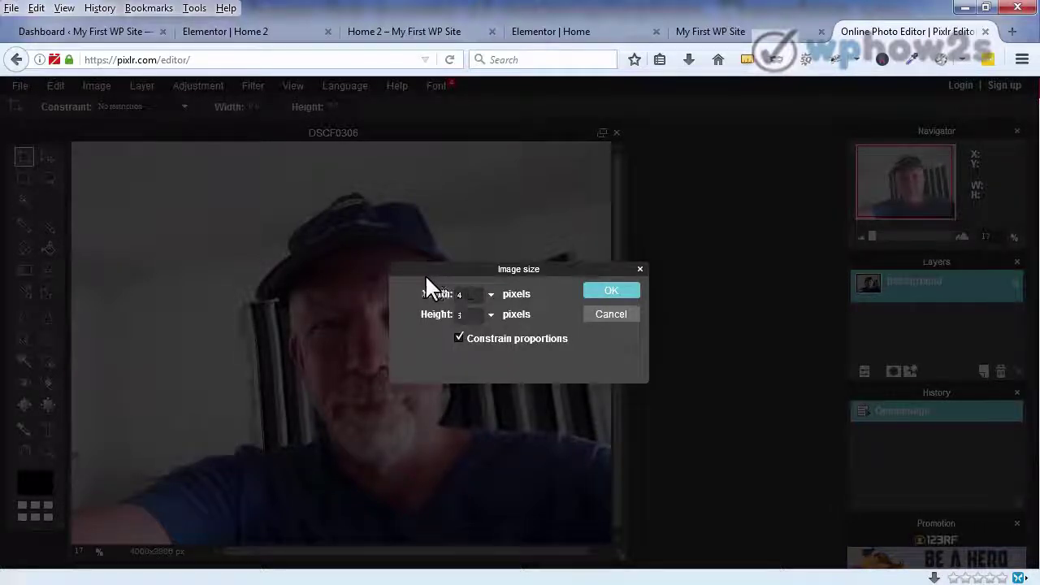
type("400")
key("BackSpace")
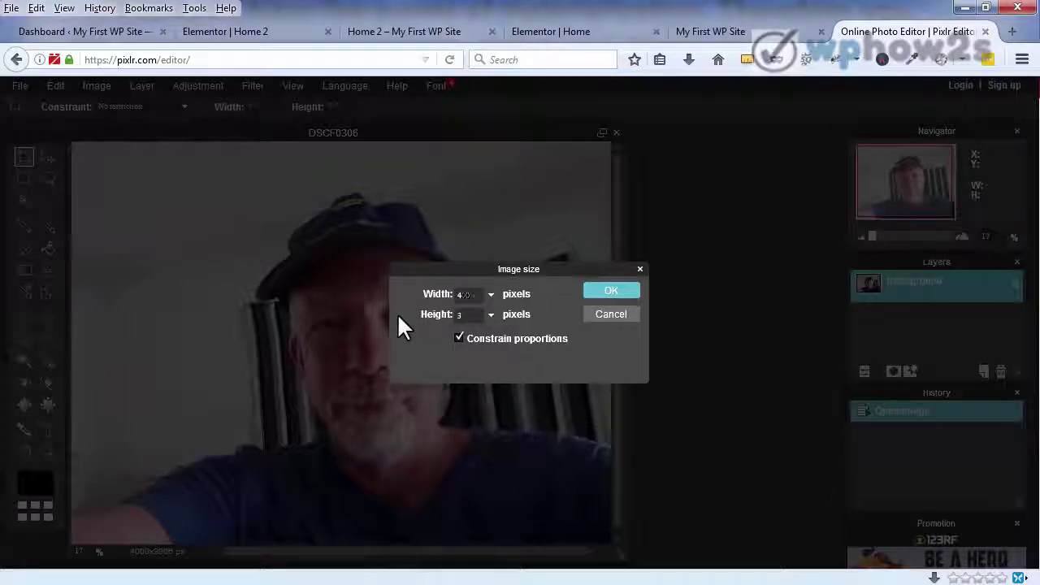
type("2")
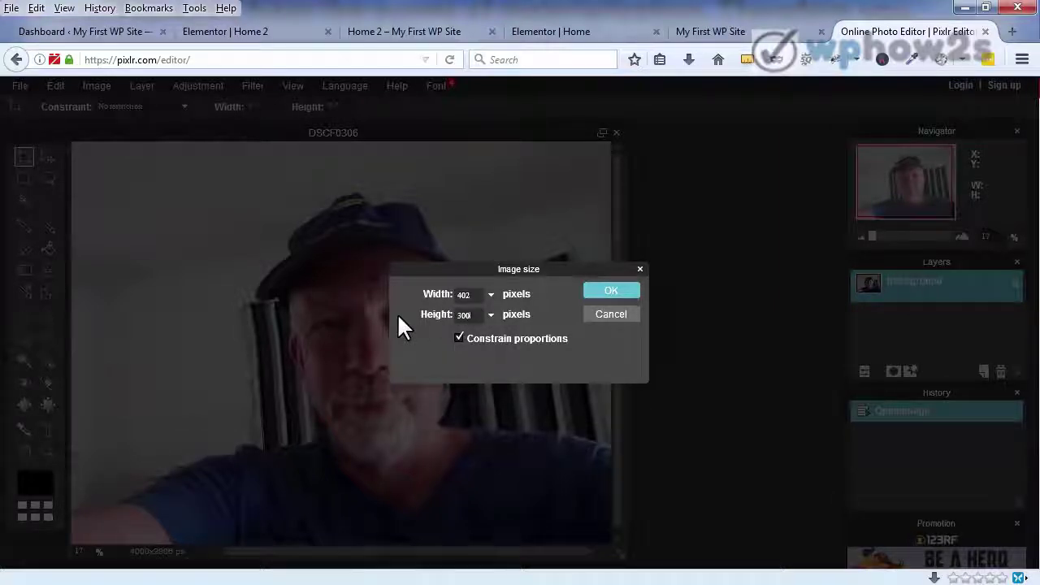
left_click(607, 314)
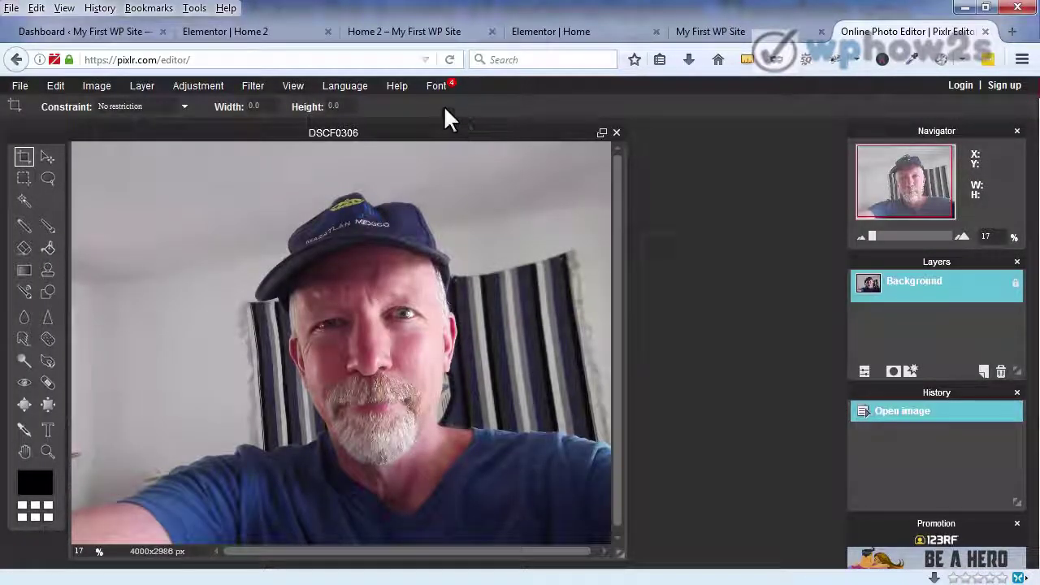
- Switch back to the Elementor Home page and insert me-2-400.jpg from the media library into the first column's Image widget
left_click(557, 33)
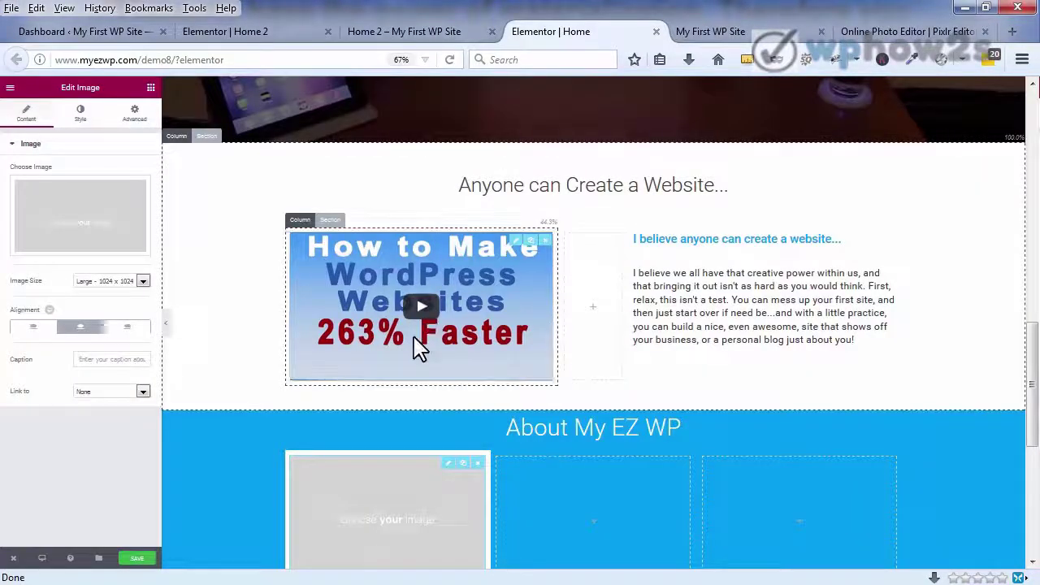
left_click(85, 228)
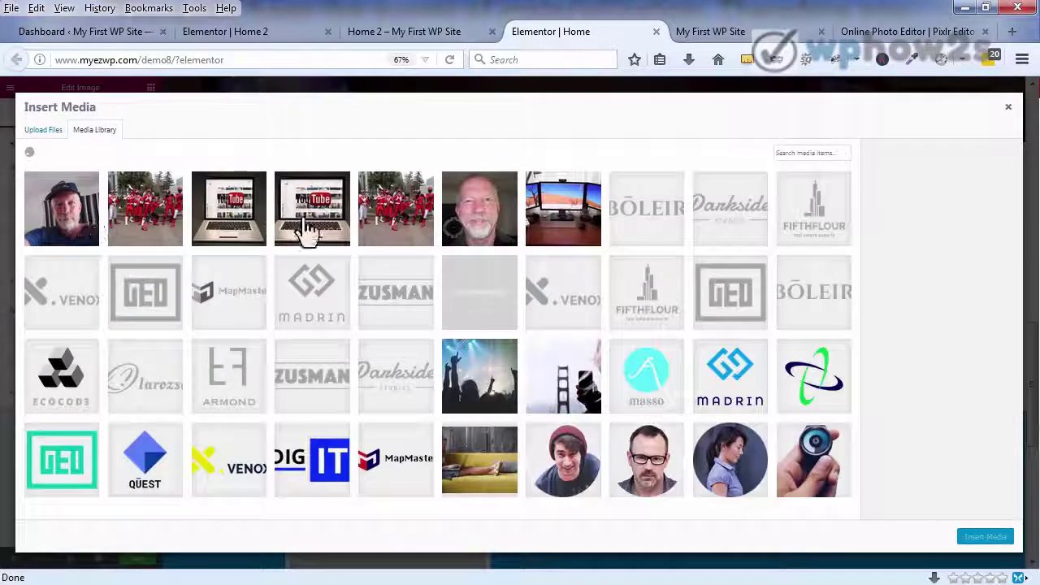
left_click(73, 216)
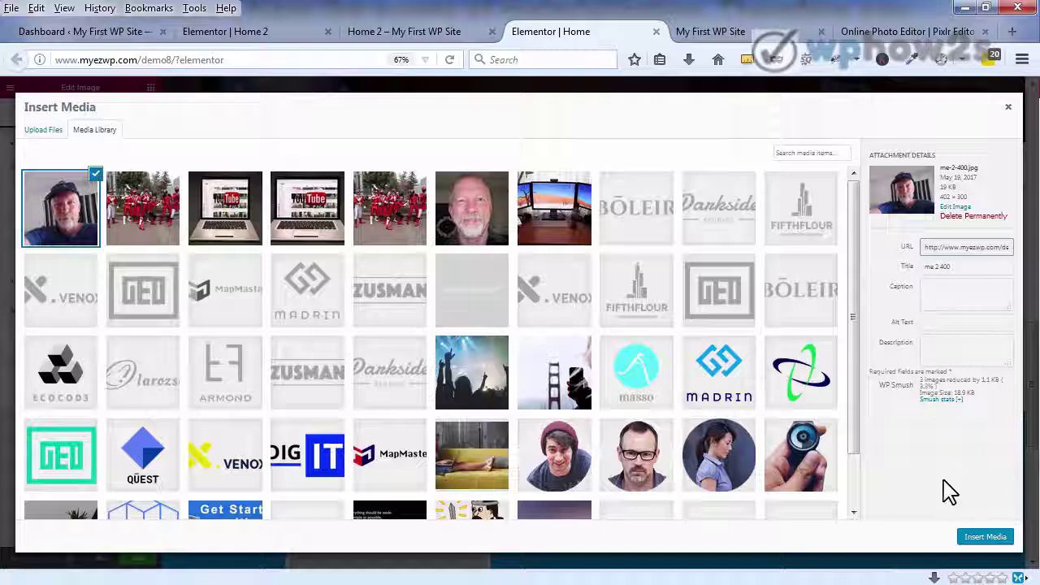
left_click(986, 537)
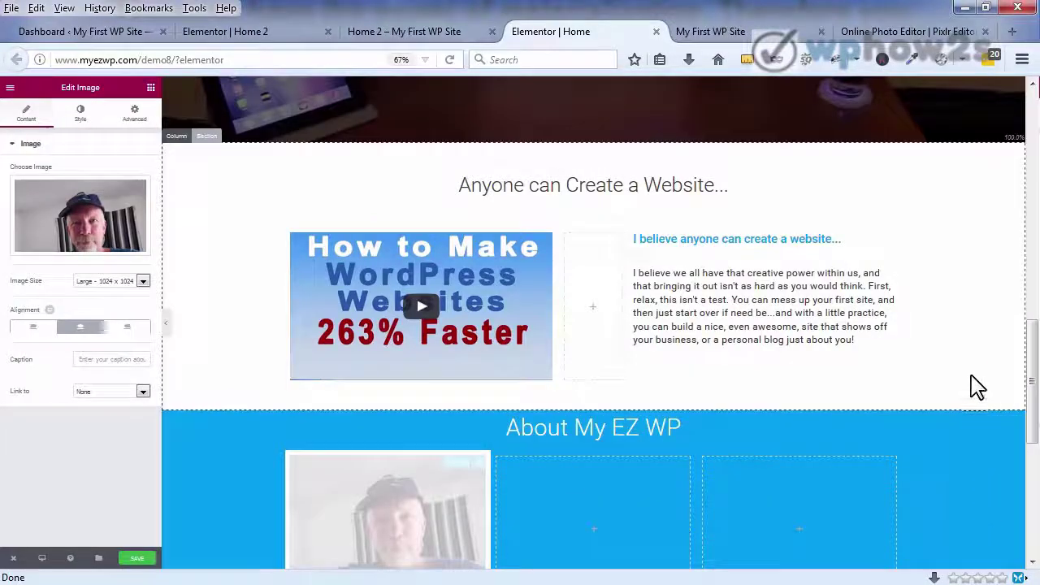
left_click_drag(1033, 337, 1033, 371)
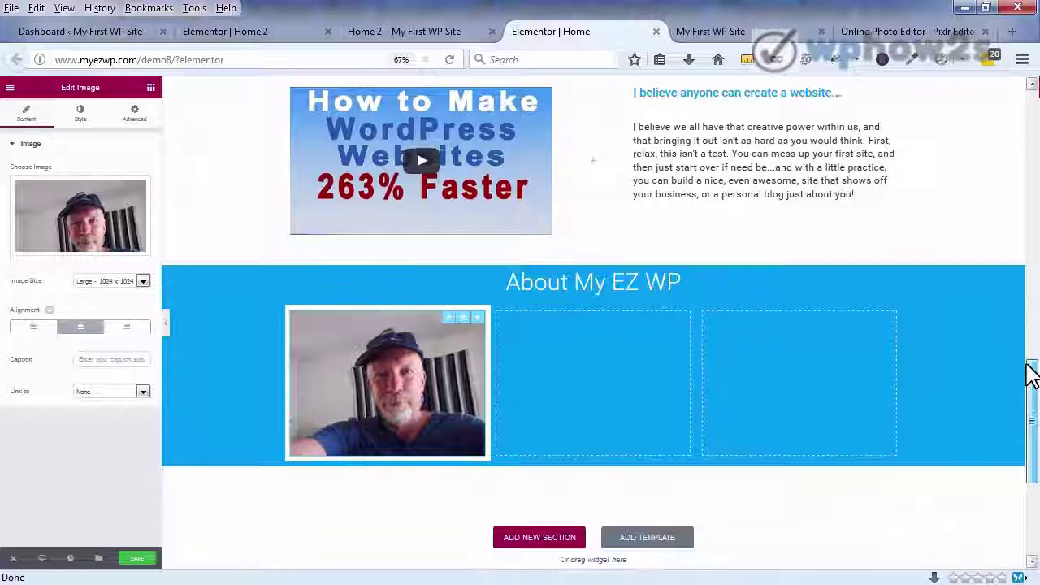
- Set the first column's photo to Full image size with centre alignment
left_click(151, 88)
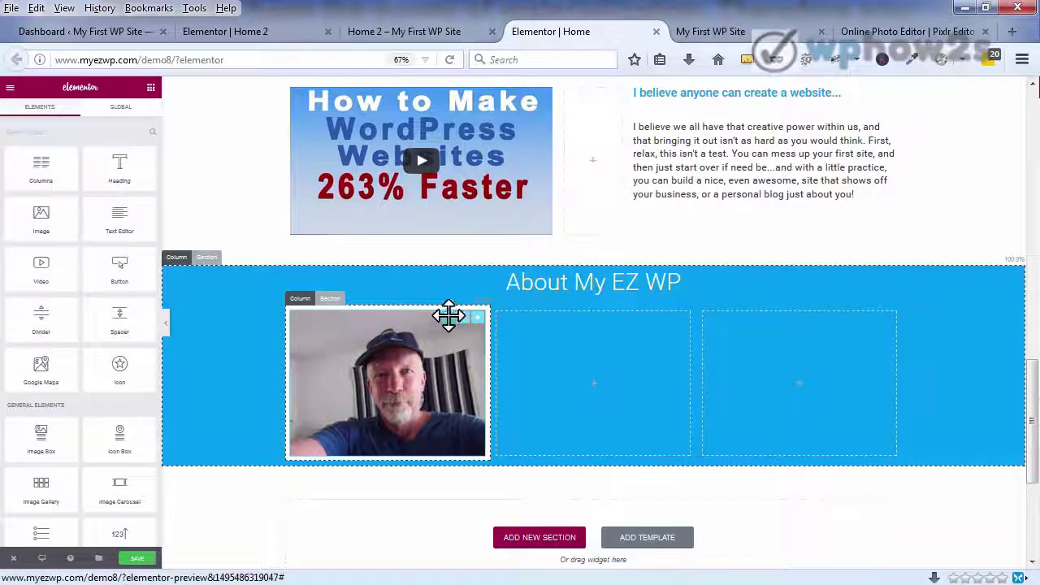
left_click(449, 316)
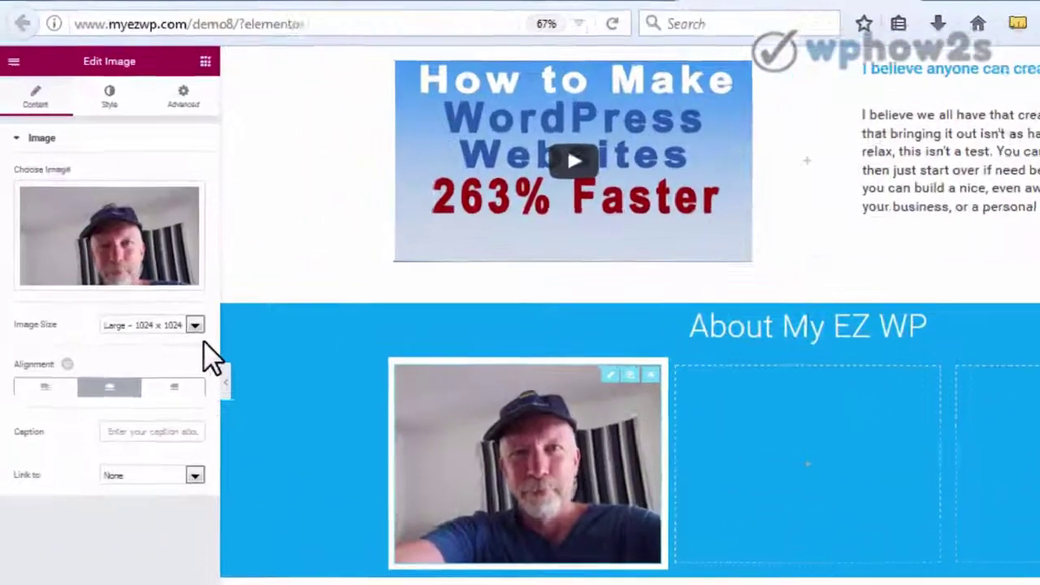
left_click(195, 325)
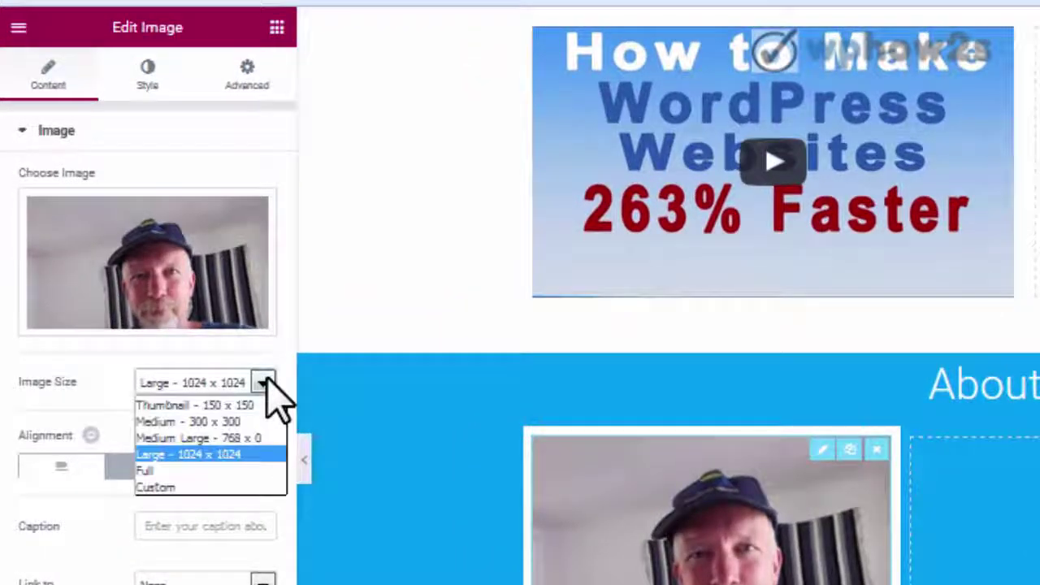
left_click(175, 472)
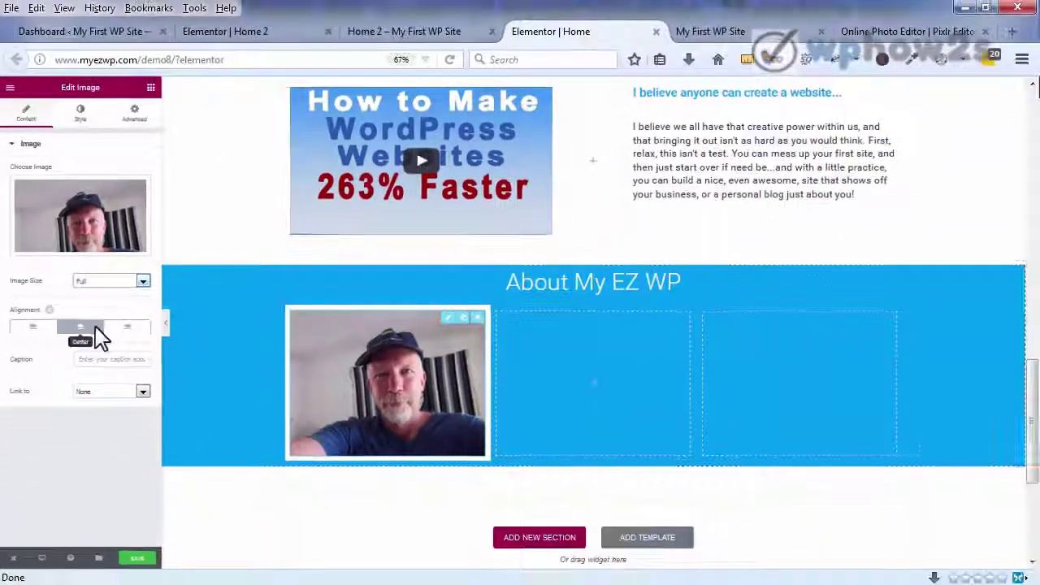
left_click(96, 326)
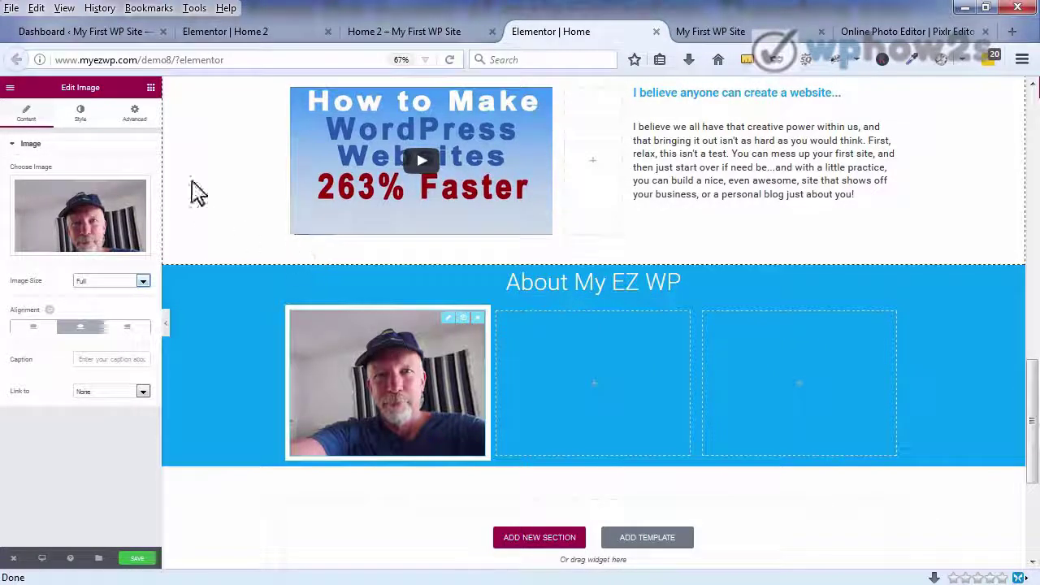
- Add a Heading widget and place it below the photo in the first white column
left_click(151, 89)
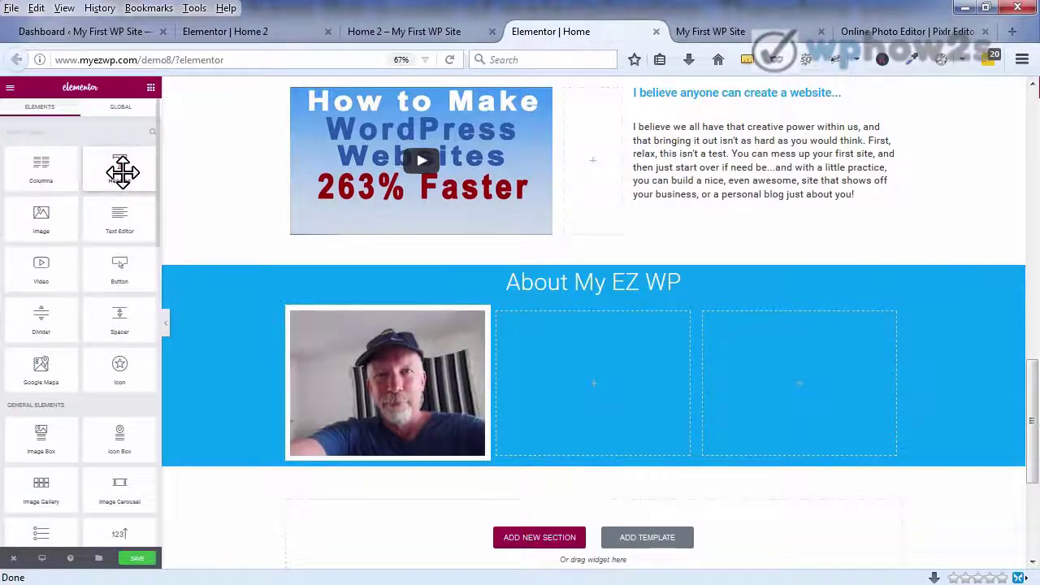
left_click_drag(121, 172, 393, 344)
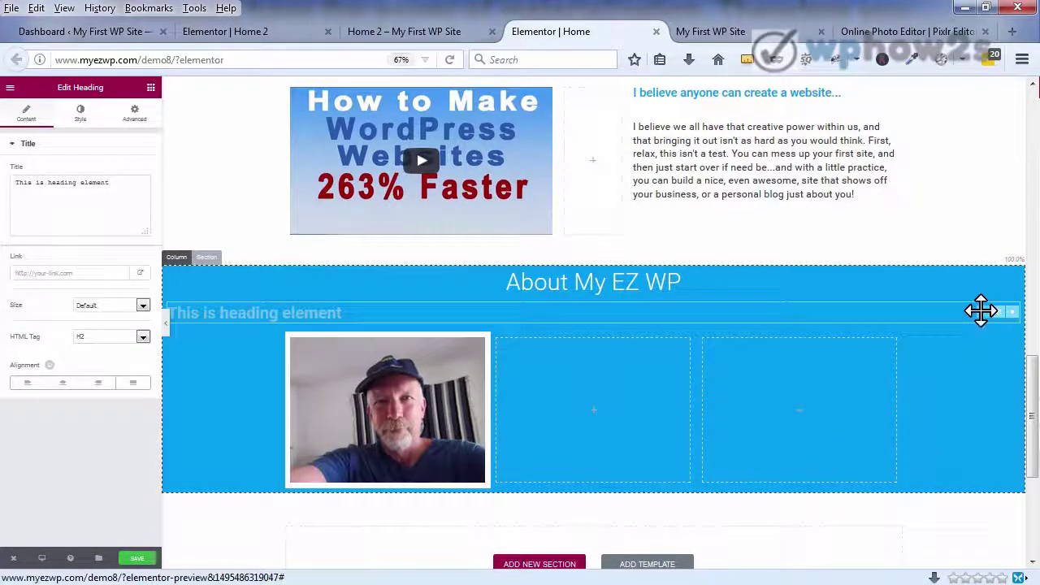
left_click_drag(980, 310, 394, 396)
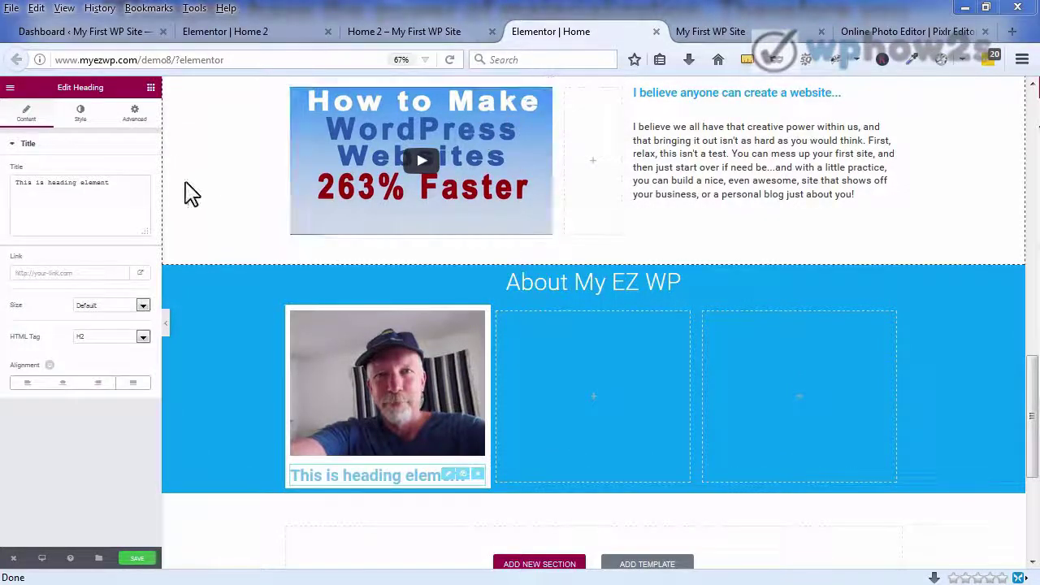
- Replace the new heading's title by pasting "Meet" with the owner's first name, and centre the heading
left_click_drag(118, 187, 2, 182)
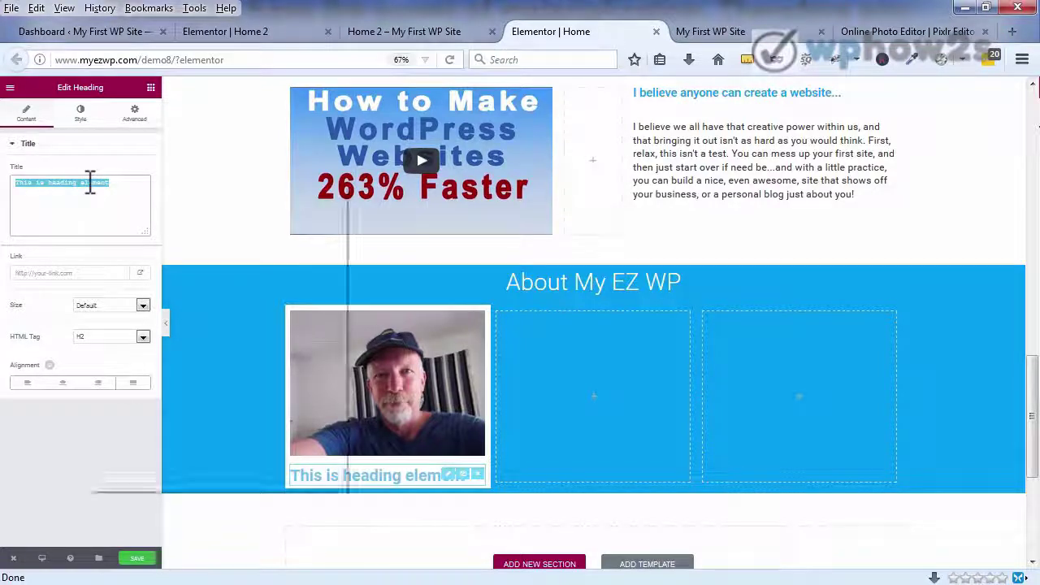
right_click(89, 182)
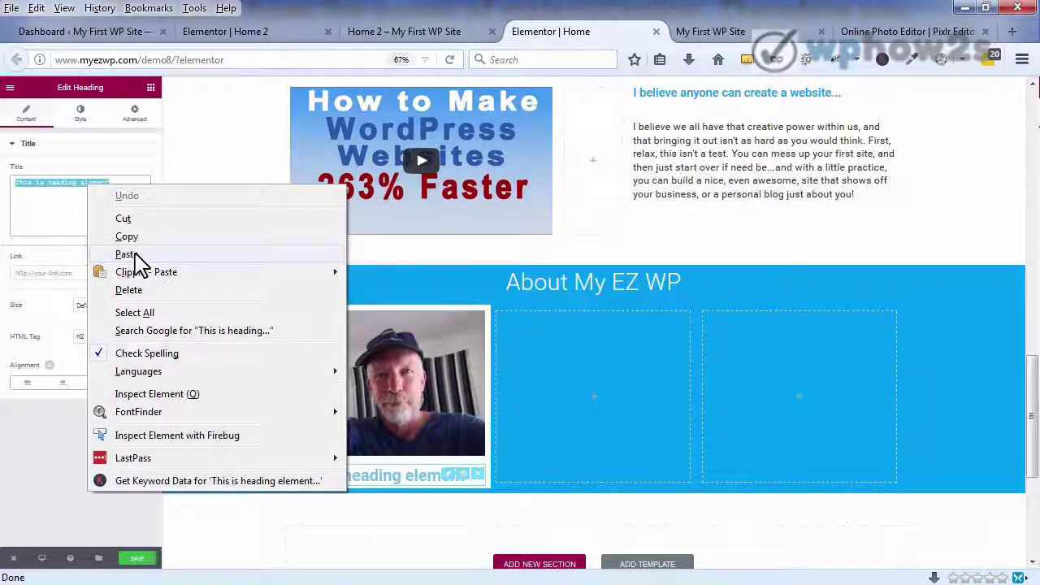
left_click(130, 254)
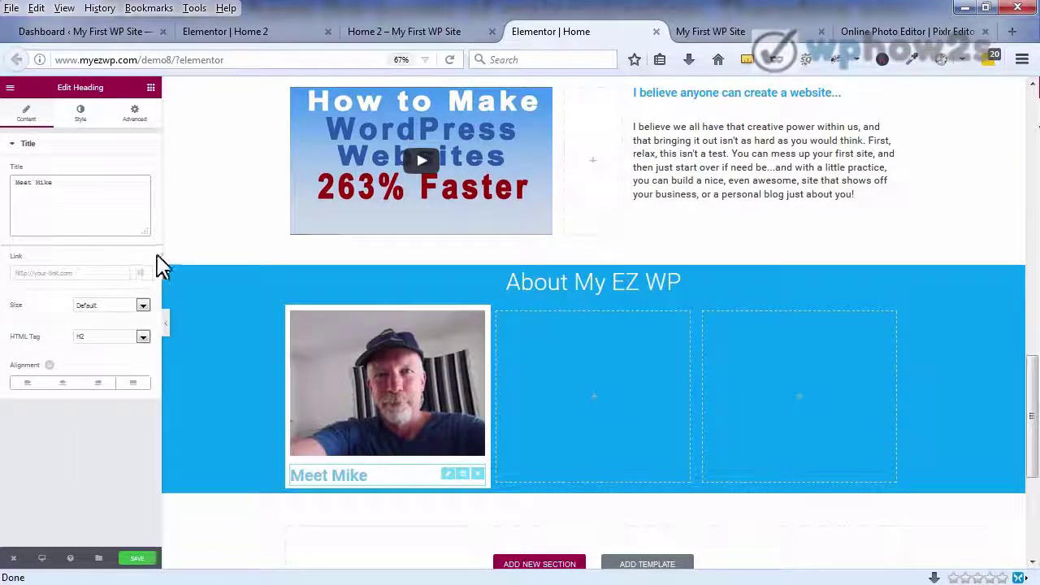
left_click(63, 385)
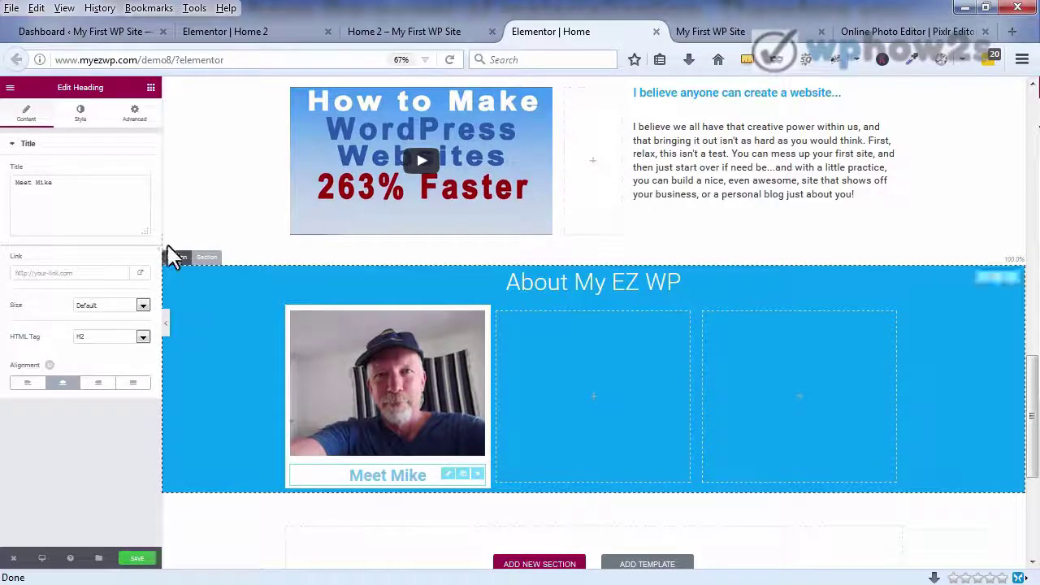
- Add a Text Editor widget to the first white column and arrange it directly below the centred heading
left_click(150, 87)
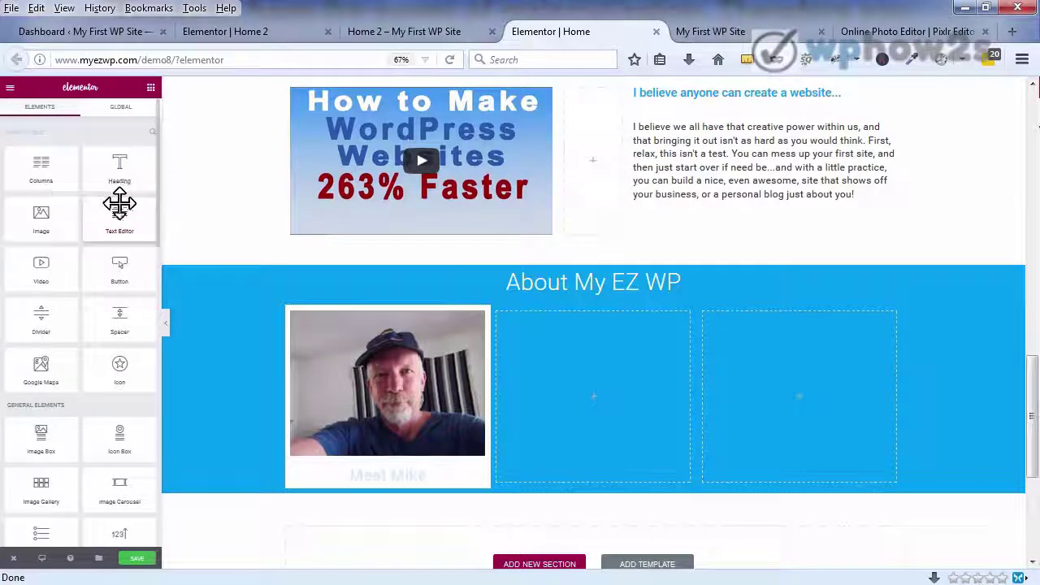
left_click_drag(117, 216, 402, 467)
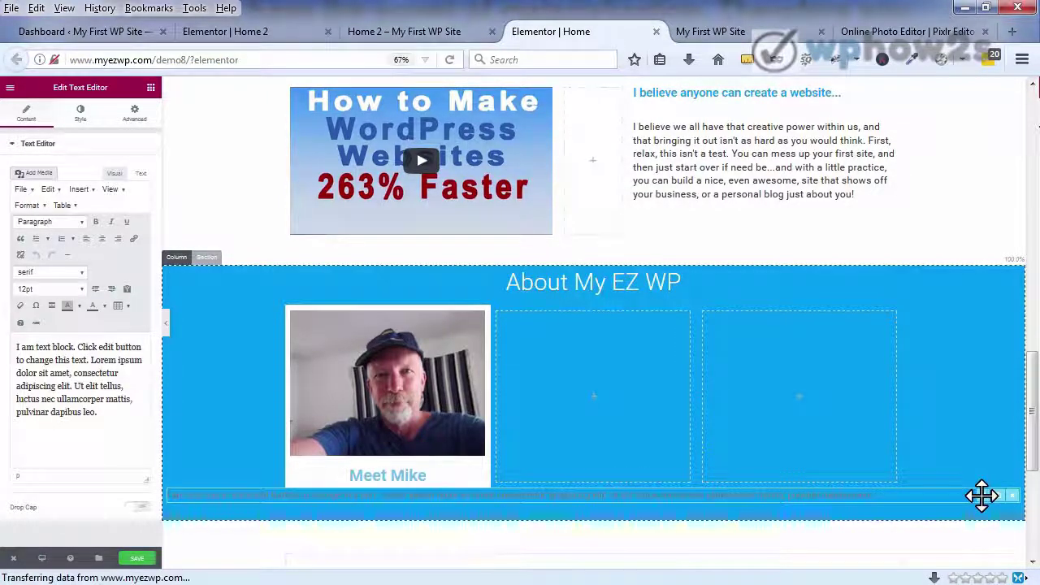
left_click_drag(985, 494, 390, 467)
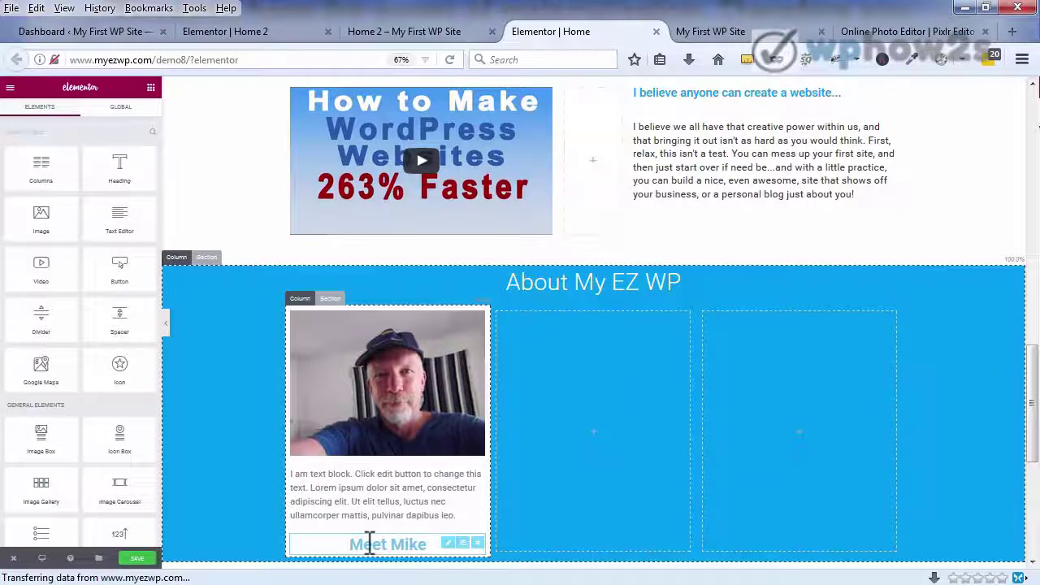
left_click_drag(449, 542, 439, 468)
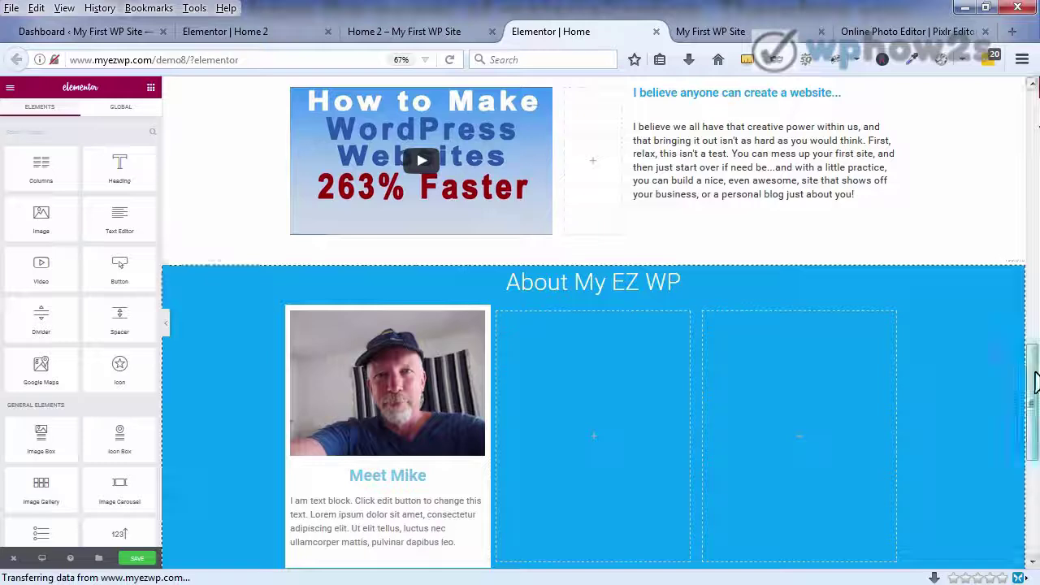
- Open the first column's placeholder text block for editing and save the page
scroll(1034, 397, "down", 2)
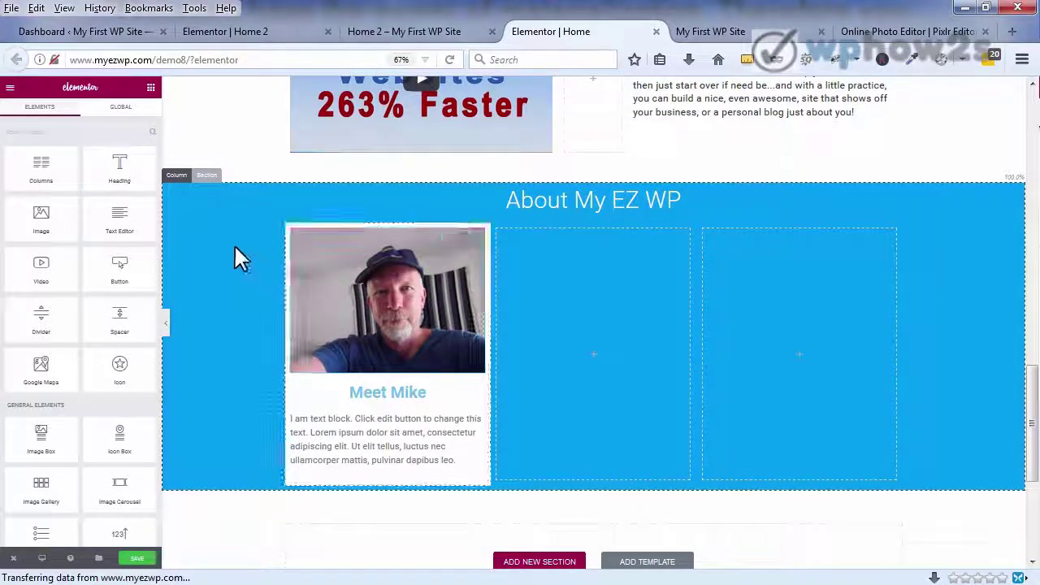
left_click(397, 421)
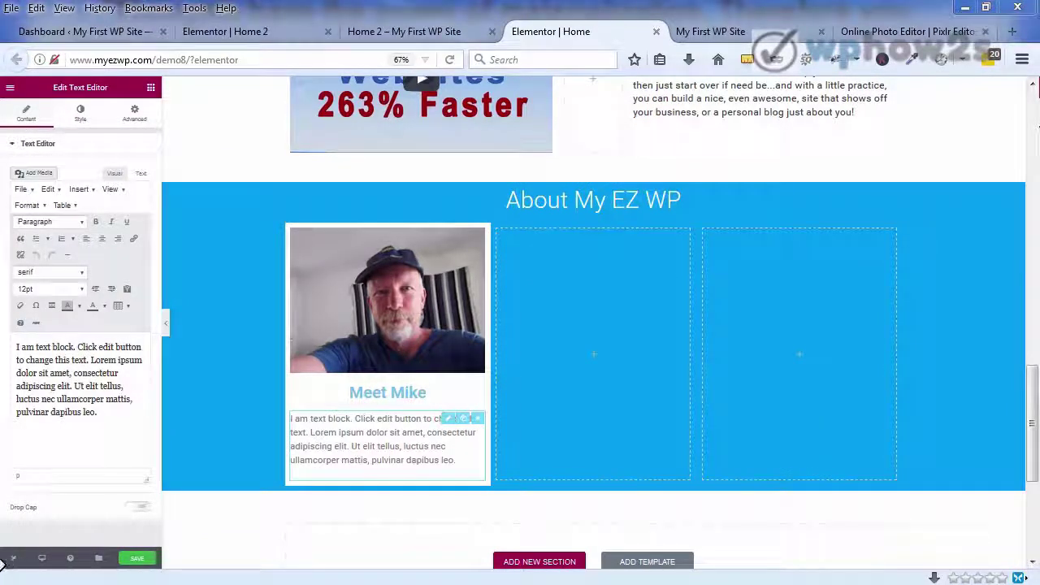
left_click(137, 558)
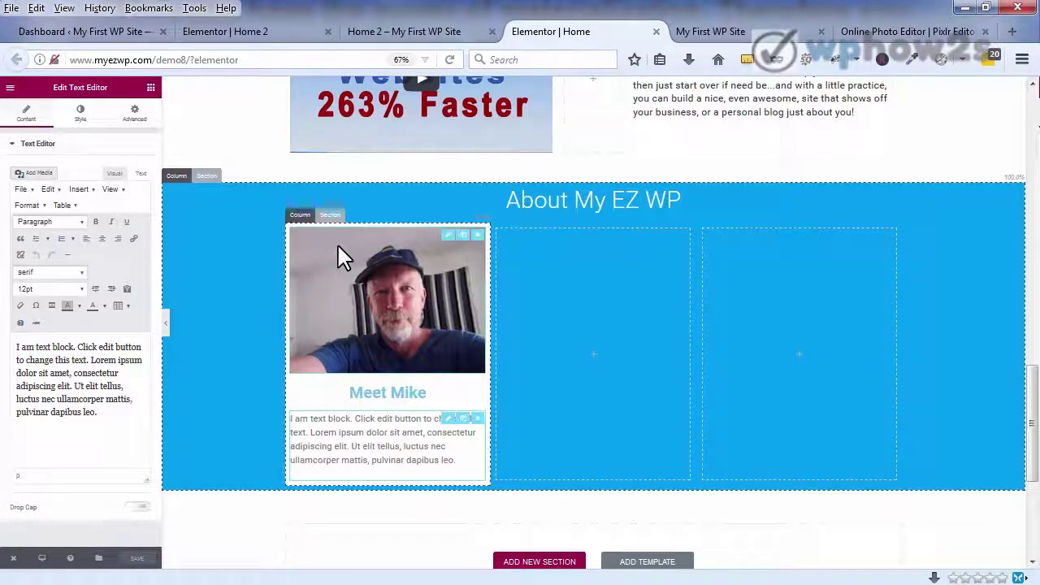
- Check the finished Home 2 page for reference, set the first column's padding to 0 on all sides, and unlink its padding values
left_click(425, 34)
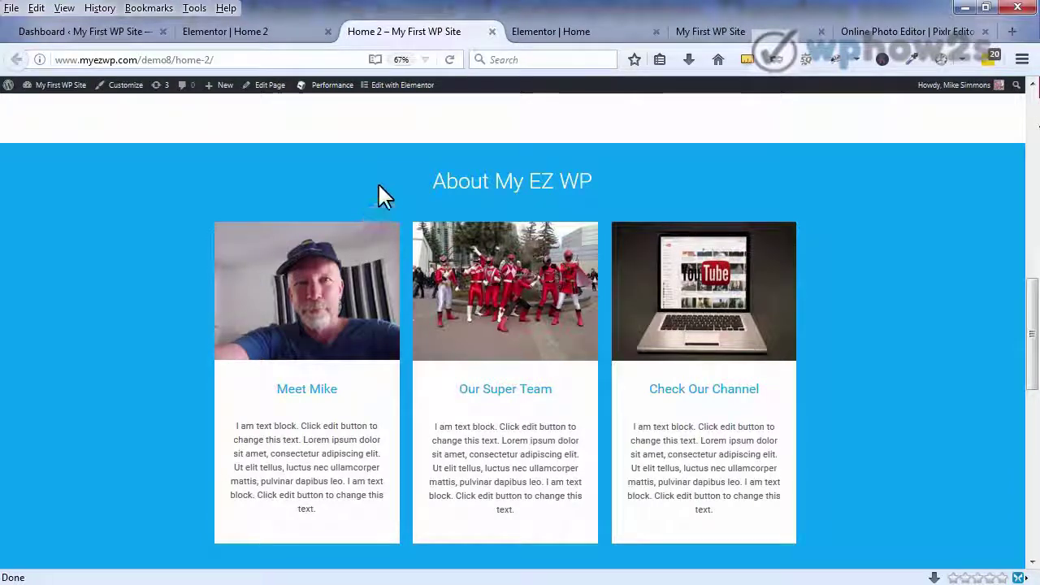
left_click(612, 38)
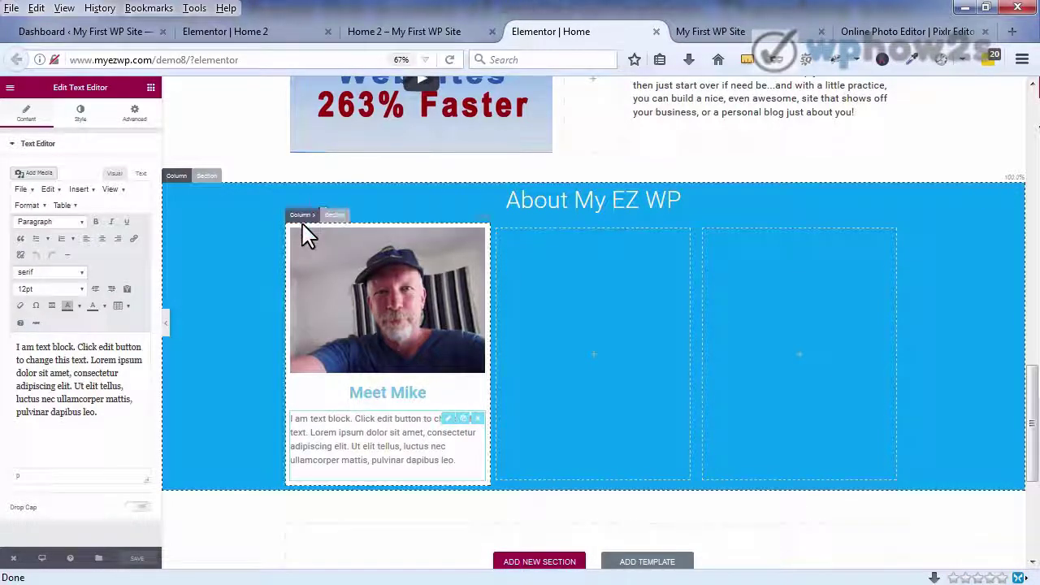
left_click(299, 214)
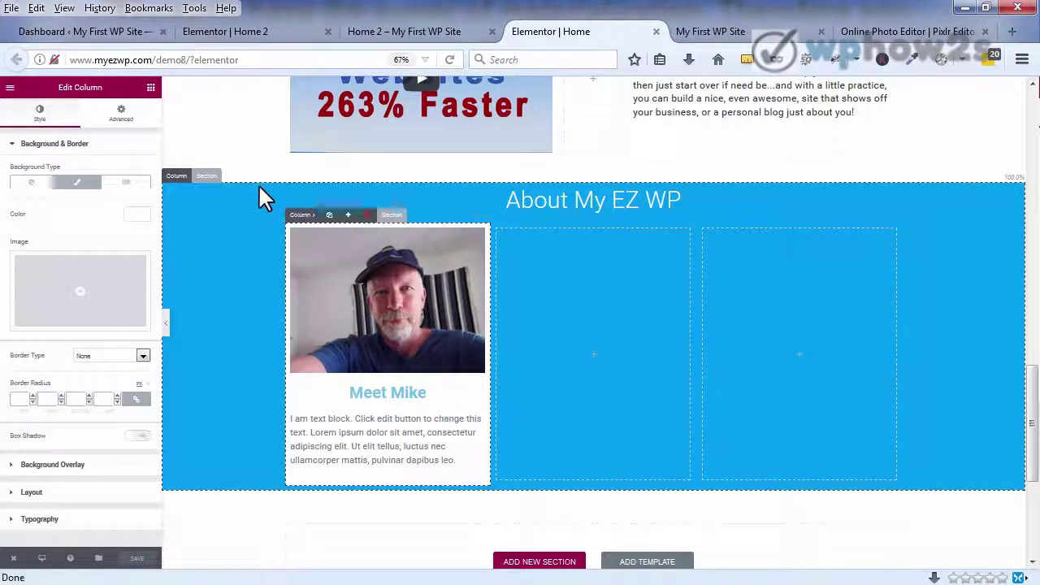
left_click(122, 118)
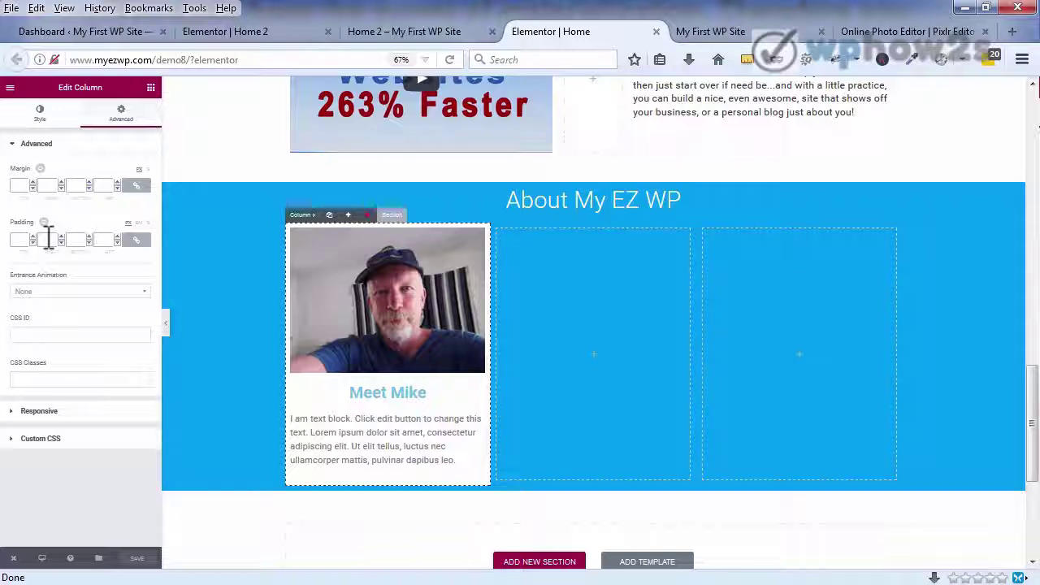
left_click(89, 236)
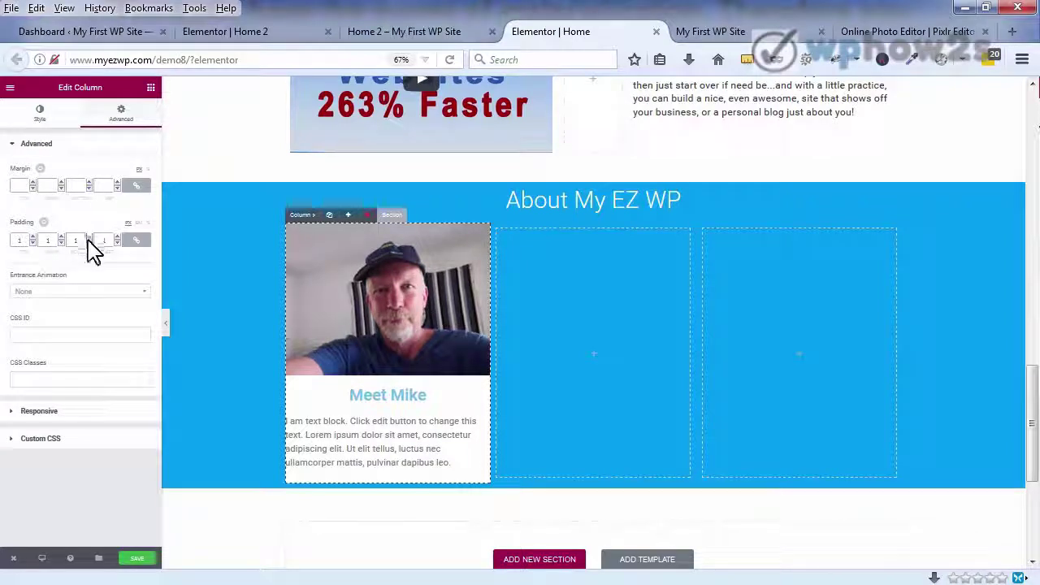
left_click(89, 243)
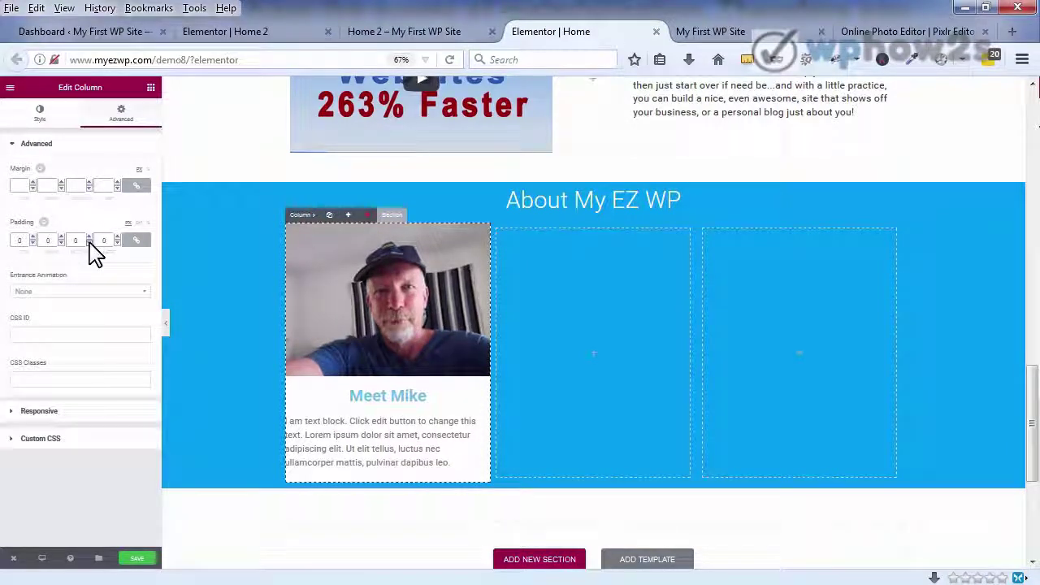
left_click(136, 242)
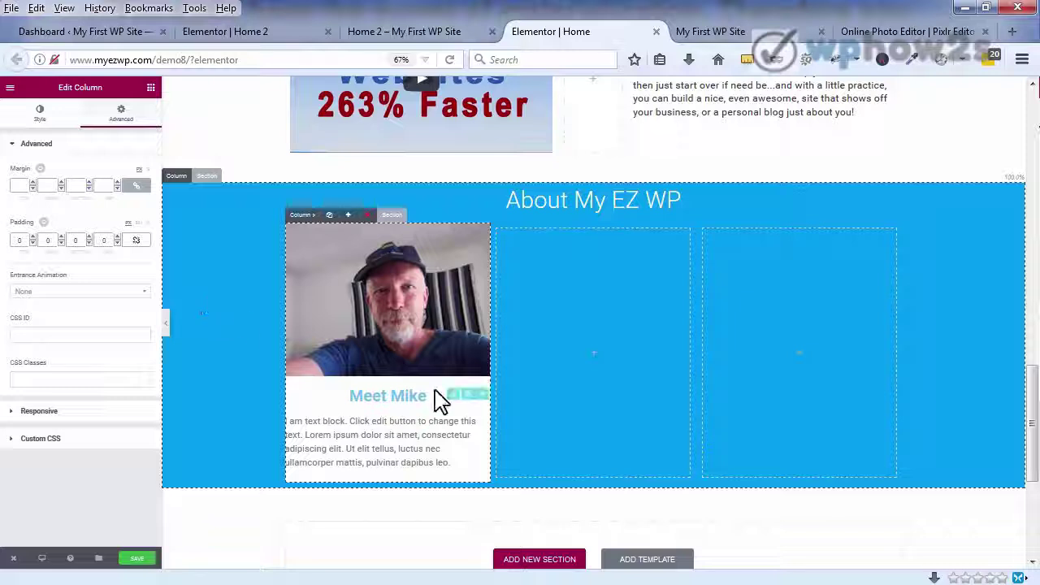
- Set the padding of the first column's text block to 25 on all sides and save the page
left_click(381, 447)
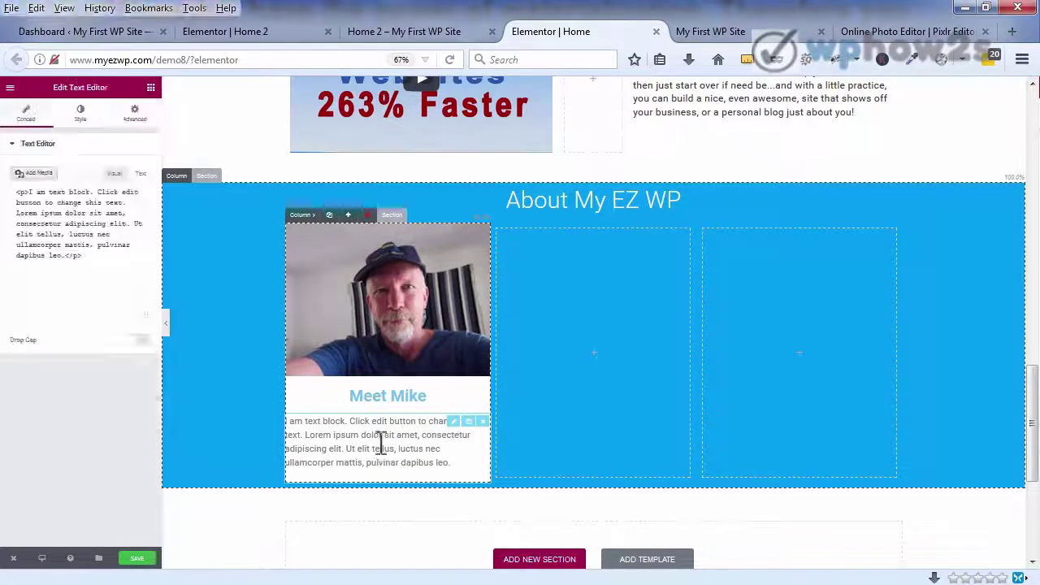
left_click(135, 122)
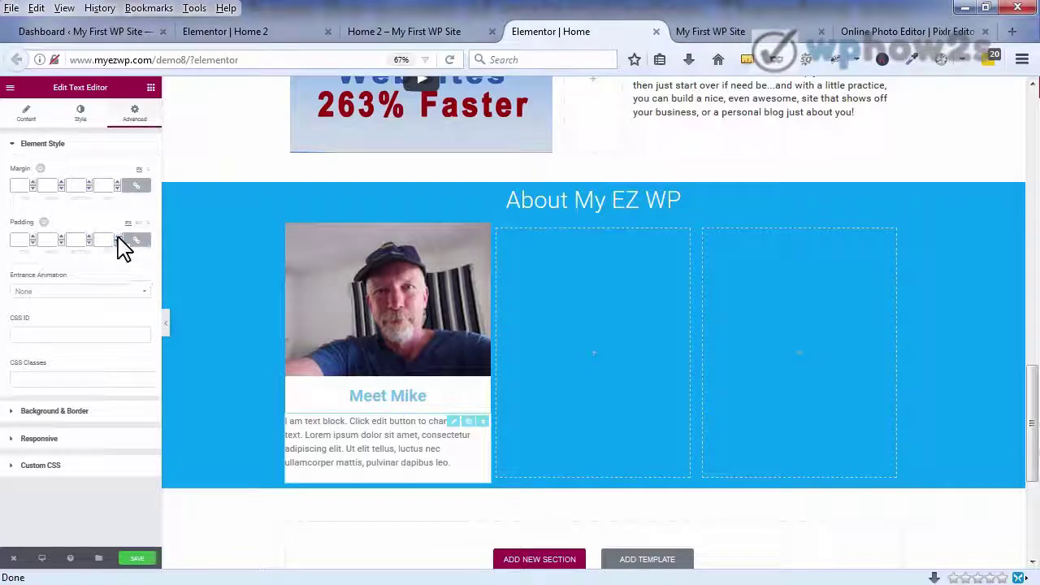
left_click(118, 238)
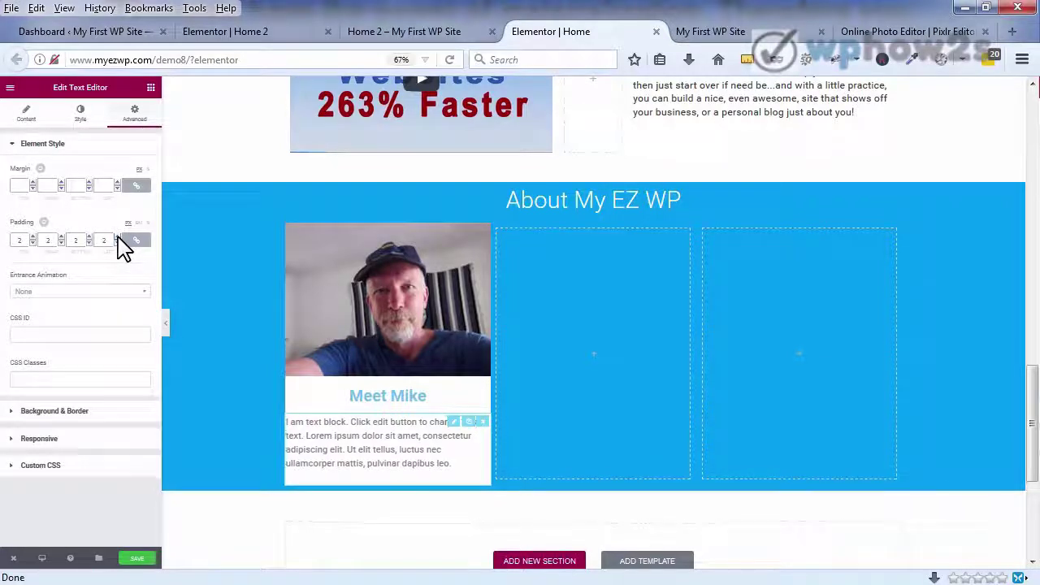
left_click_drag(119, 238, 118, 240)
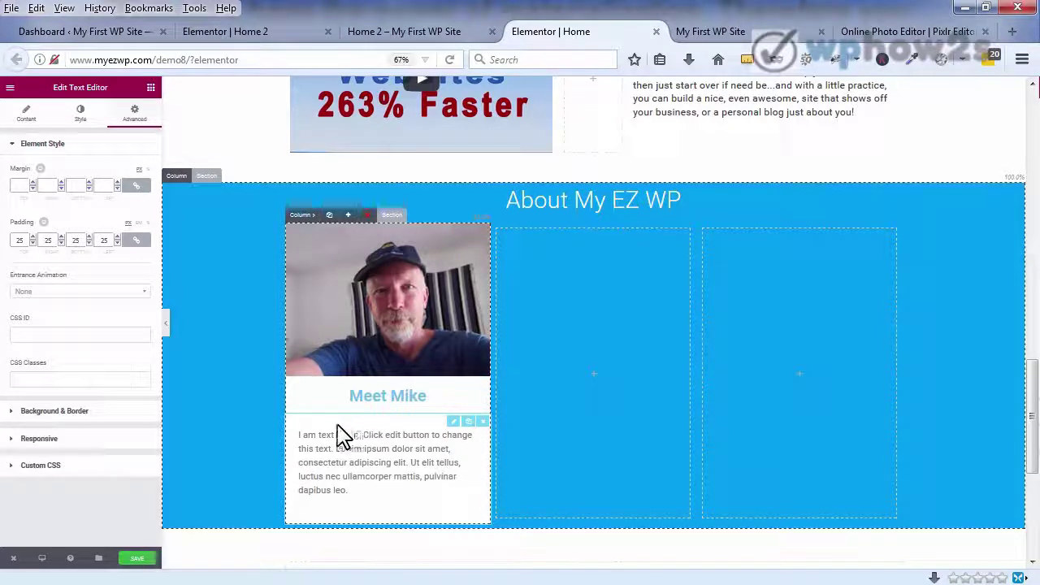
left_click(138, 559)
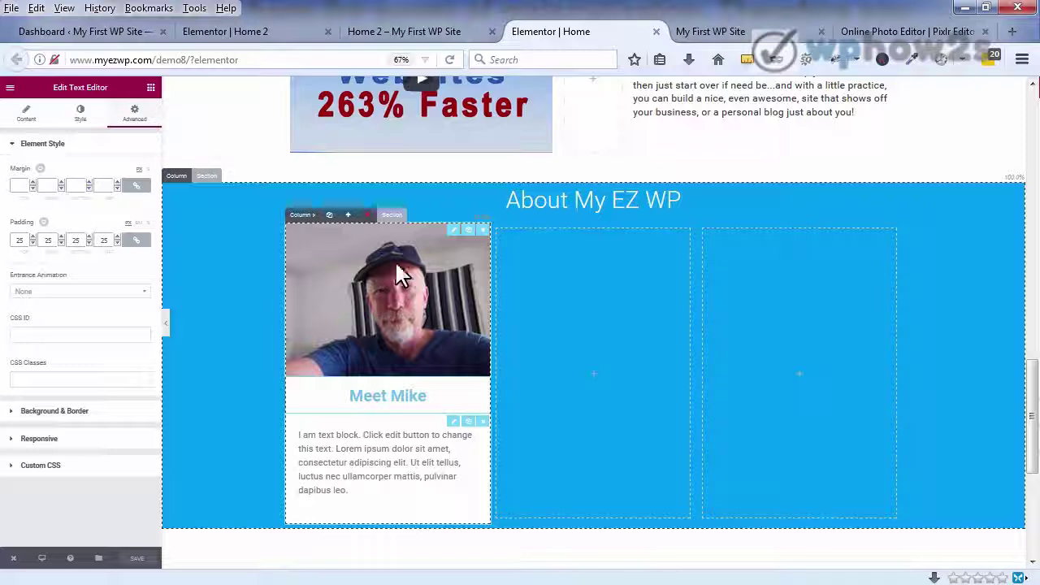
- Duplicate the completed first column with its photo, heading and text in the "About My EZ WP" section
left_click(328, 217)
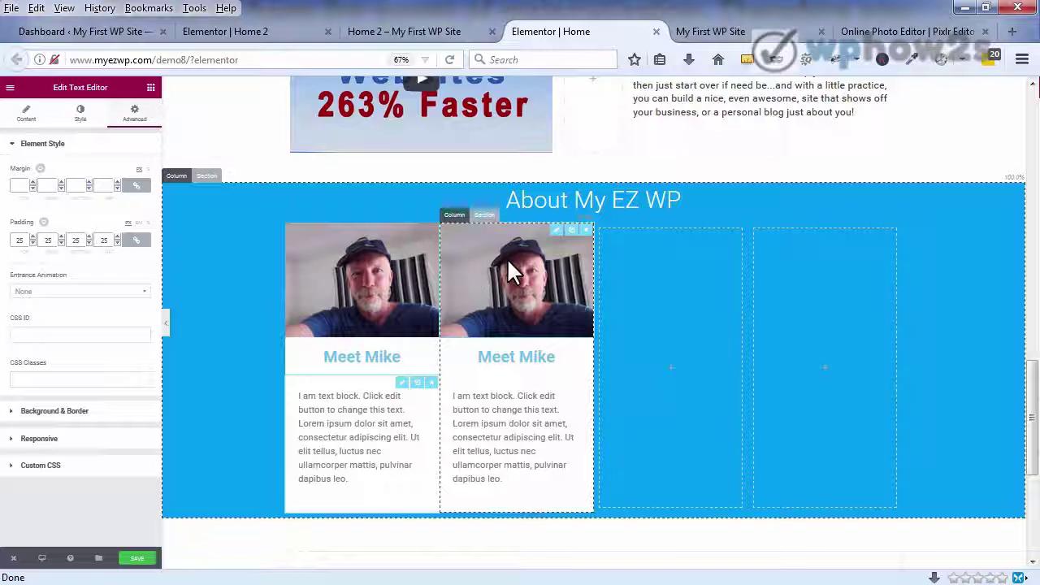
- Delete the empty third column from the About My EZ WP section
left_click_drag(553, 232, 629, 219)
left_click(609, 216)
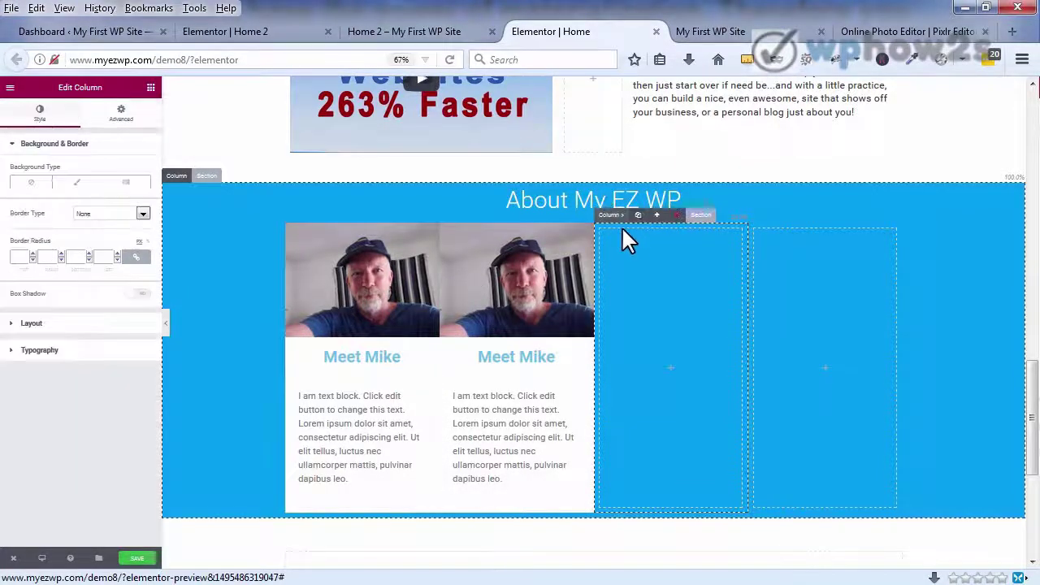
left_click(675, 216)
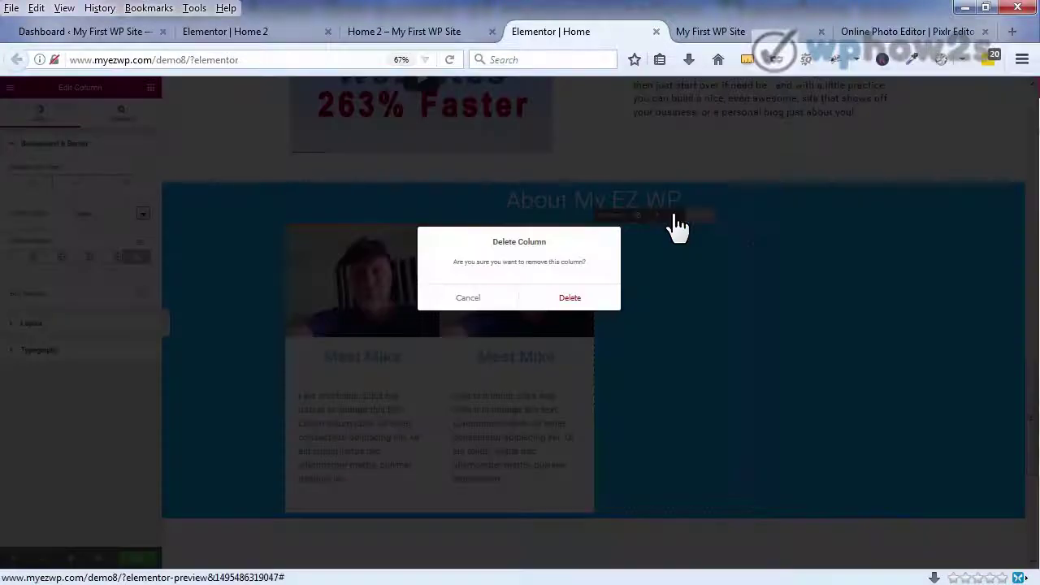
left_click(570, 297)
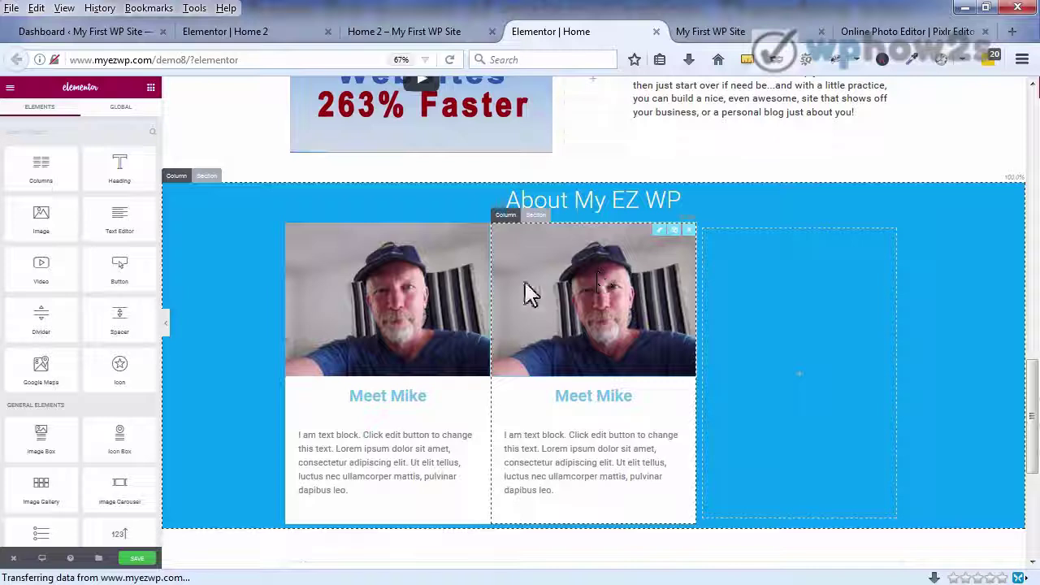
- Replace the second column's image with super-heroes-1419154_-400.jpg from the media library
left_click(622, 302)
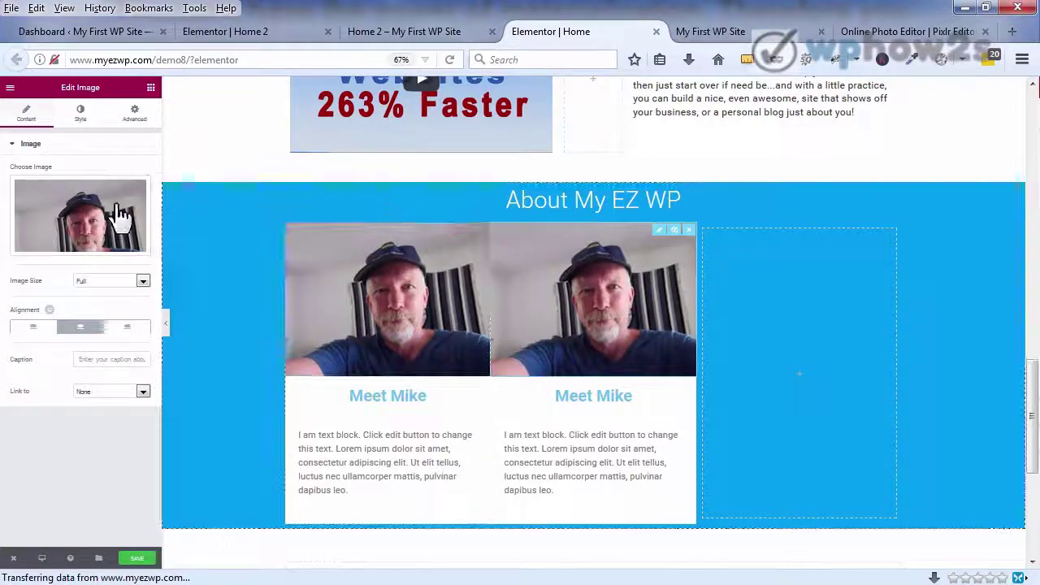
left_click(79, 219)
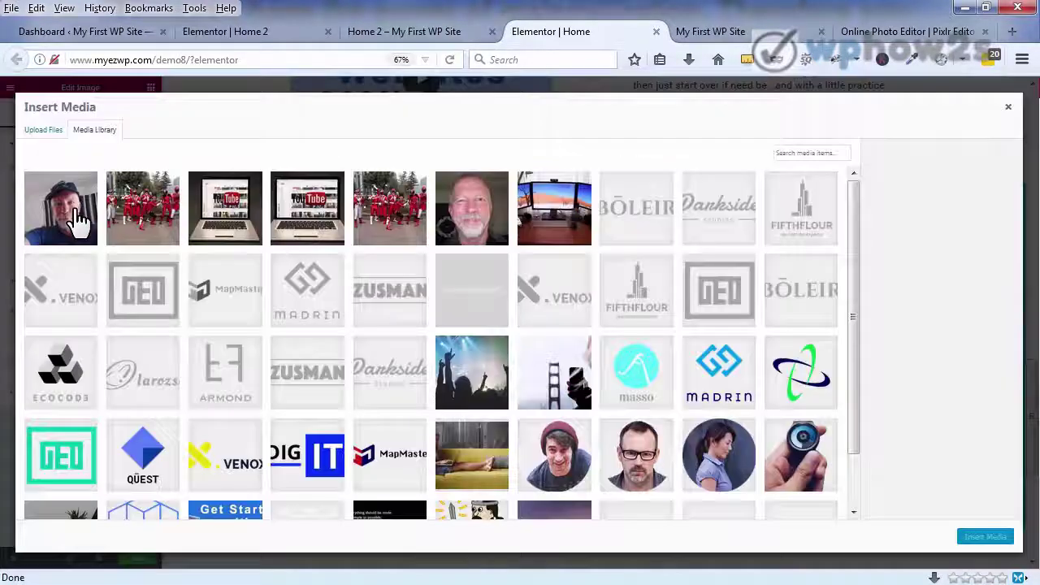
left_click(146, 216)
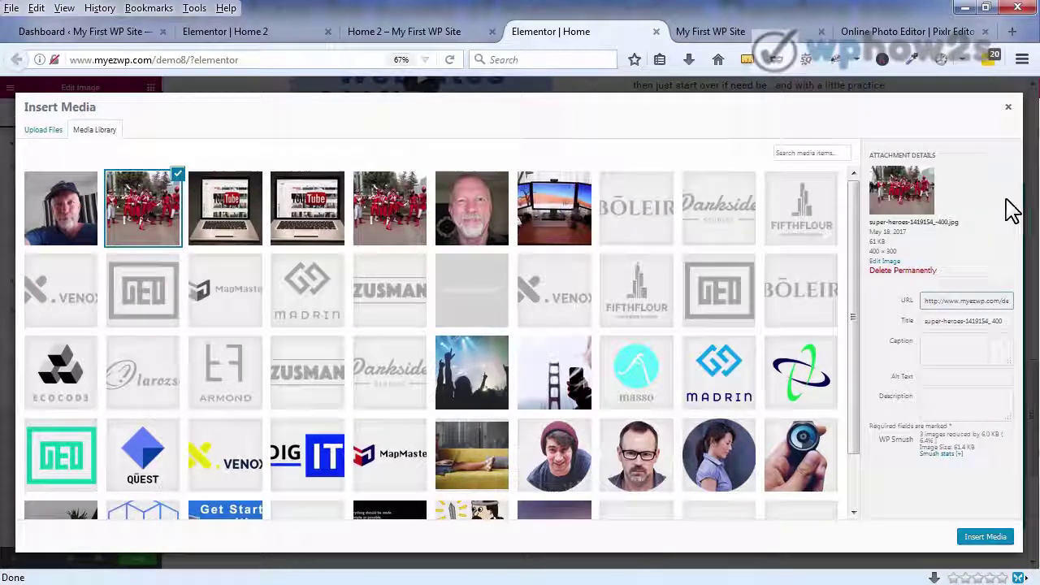
left_click(979, 538)
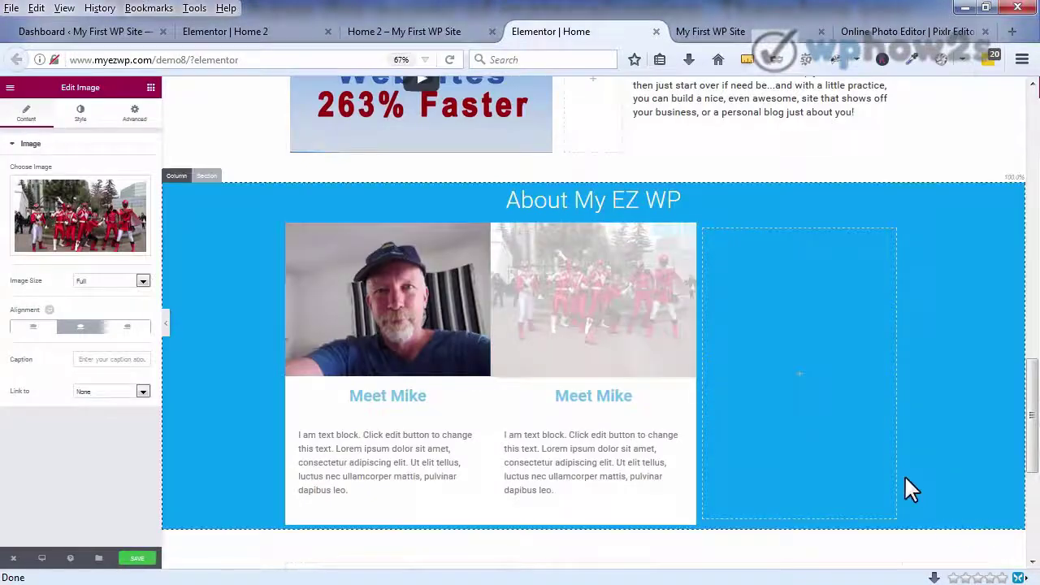
- Change the second column's heading text to "Our Super Team"
left_click(594, 396)
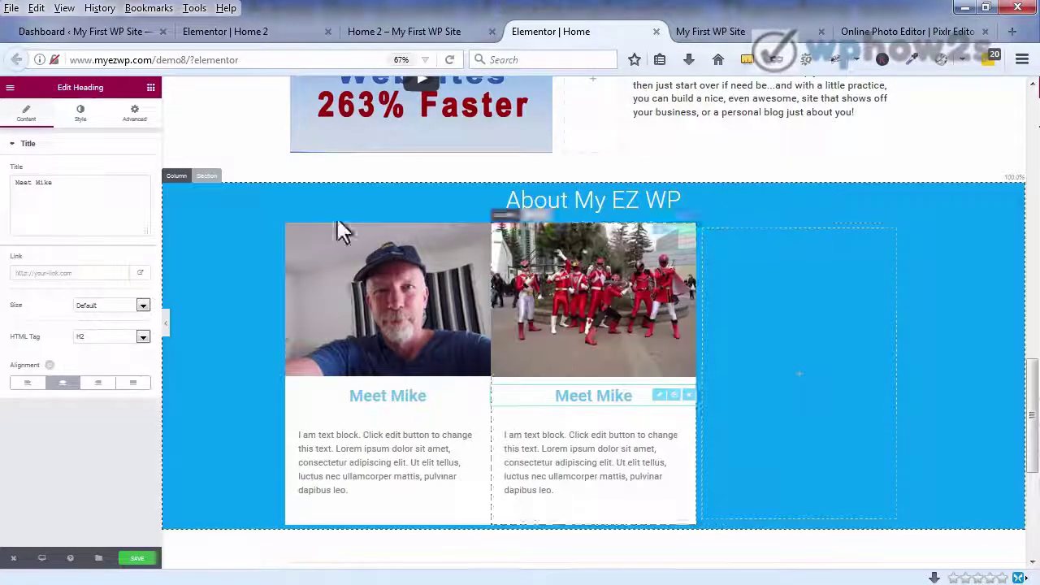
left_click_drag(54, 183, 7, 185)
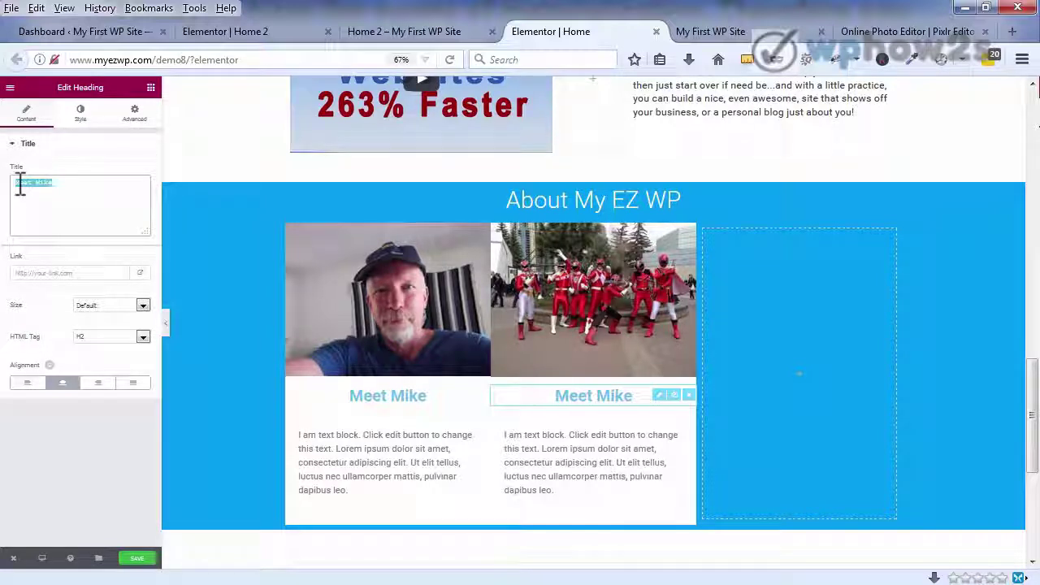
right_click(20, 185)
left_click(49, 253)
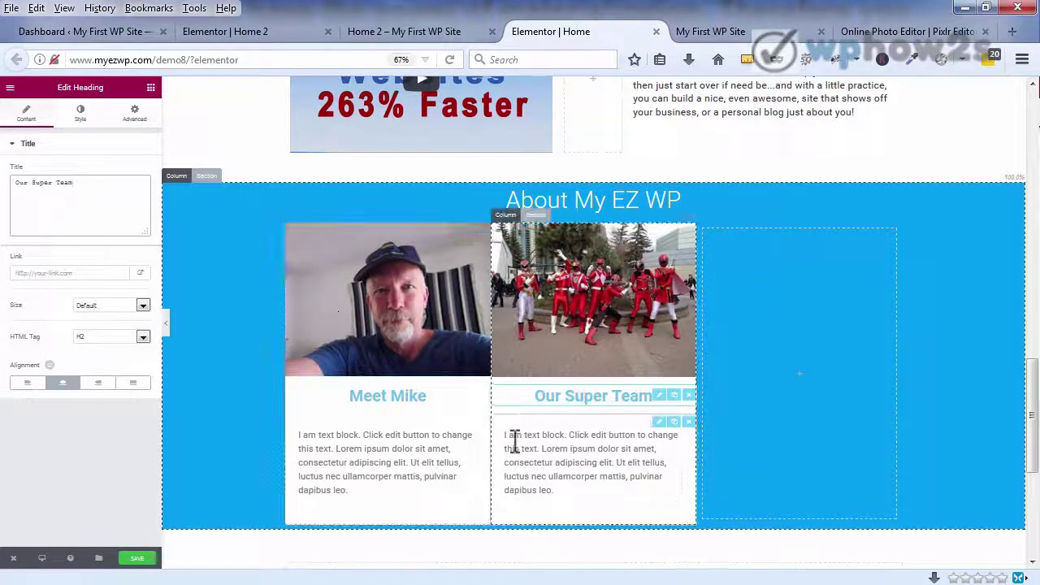
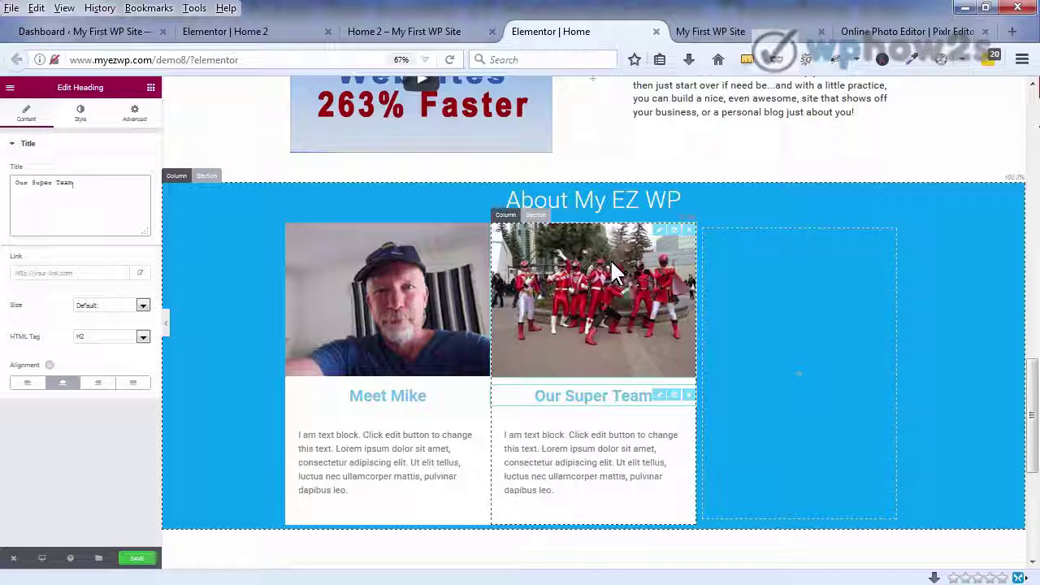
- Duplicate the Our Super Team column and delete the empty column at the end of the row
left_click(503, 214)
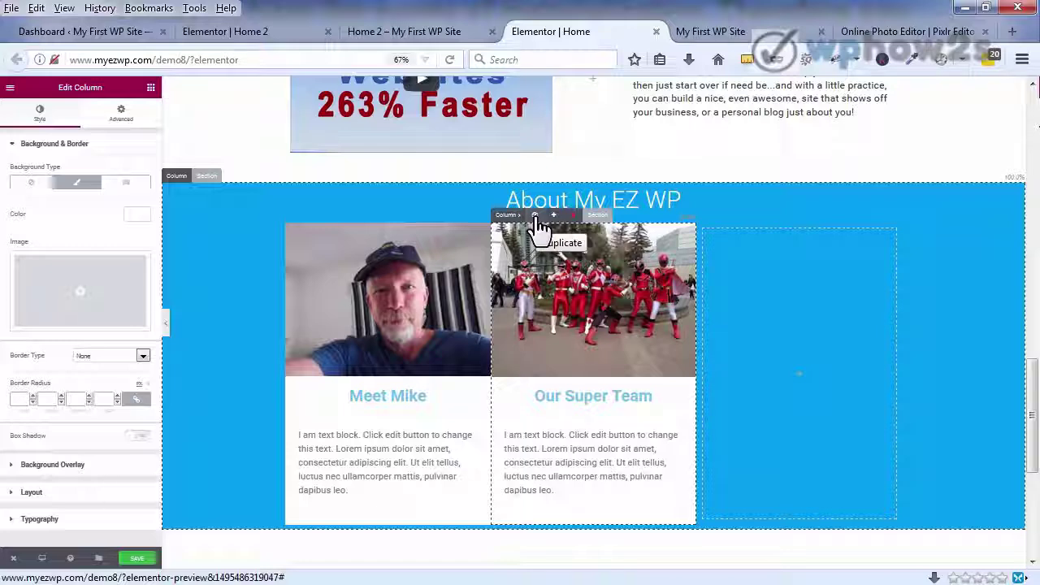
left_click(535, 216)
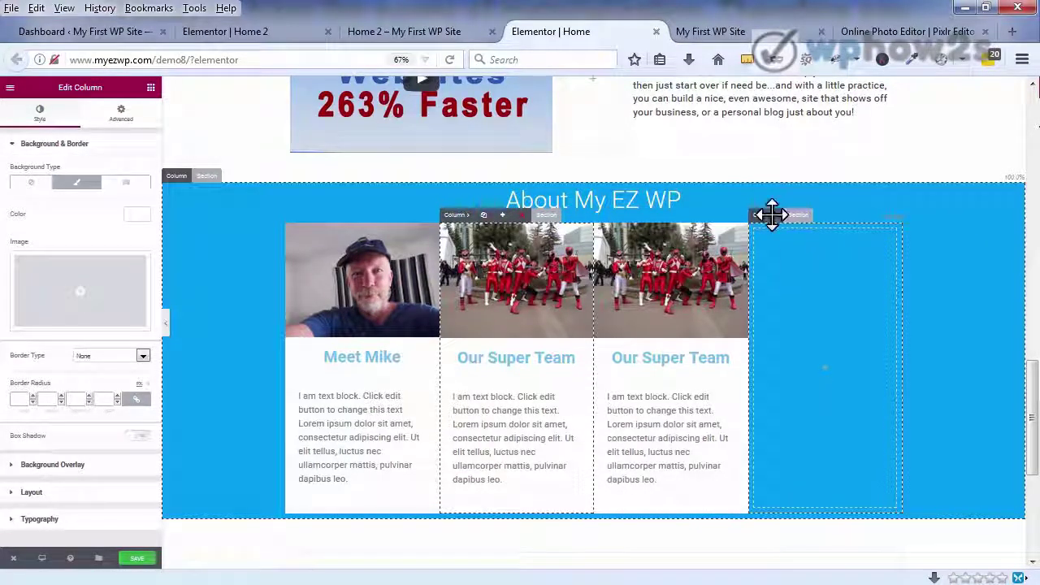
left_click(762, 214)
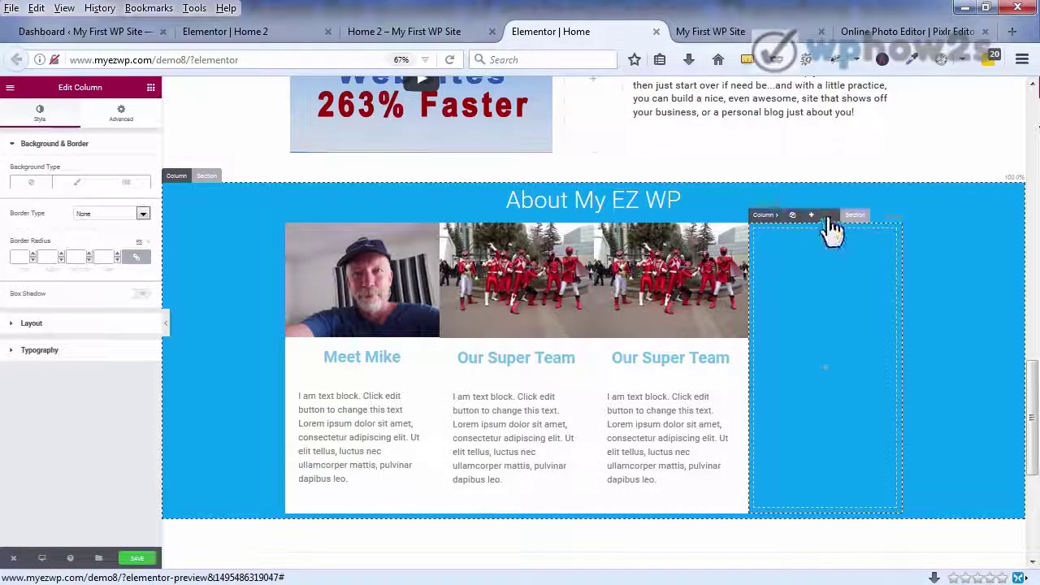
left_click(829, 216)
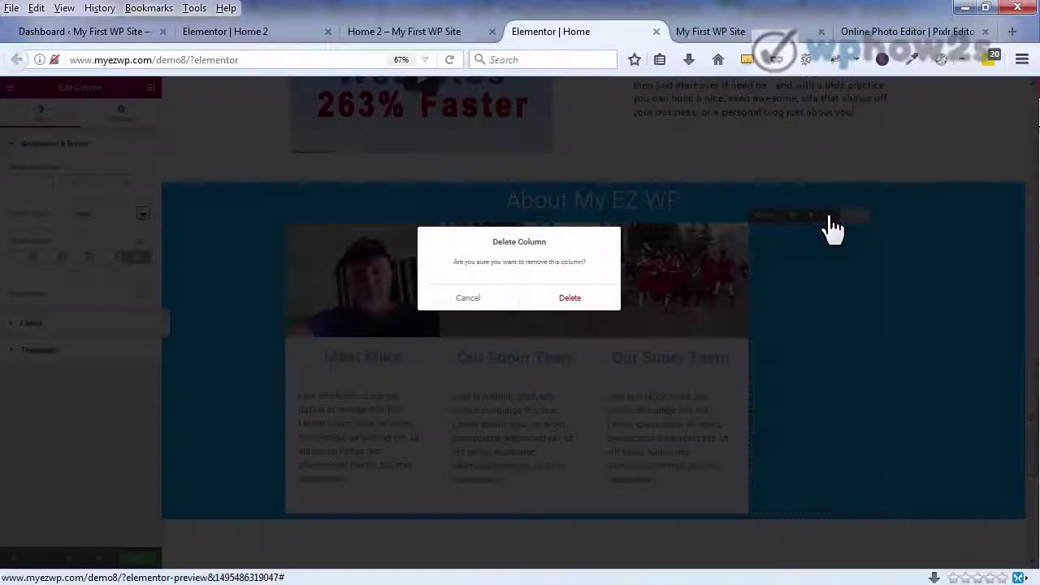
left_click(573, 298)
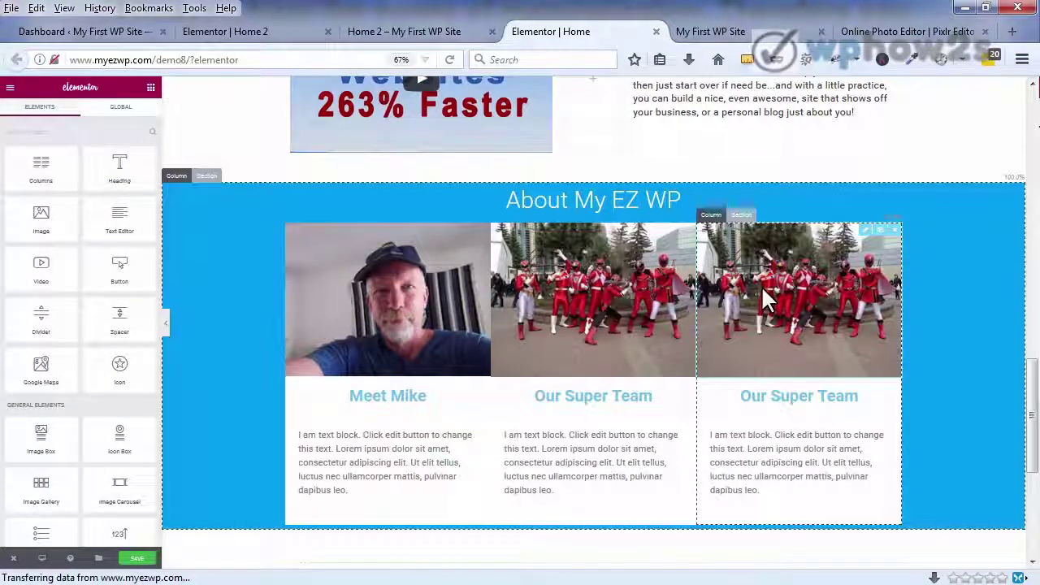
- Replace the third column's image with youtube-1158693_-400.jpg from the media library
left_click(768, 283)
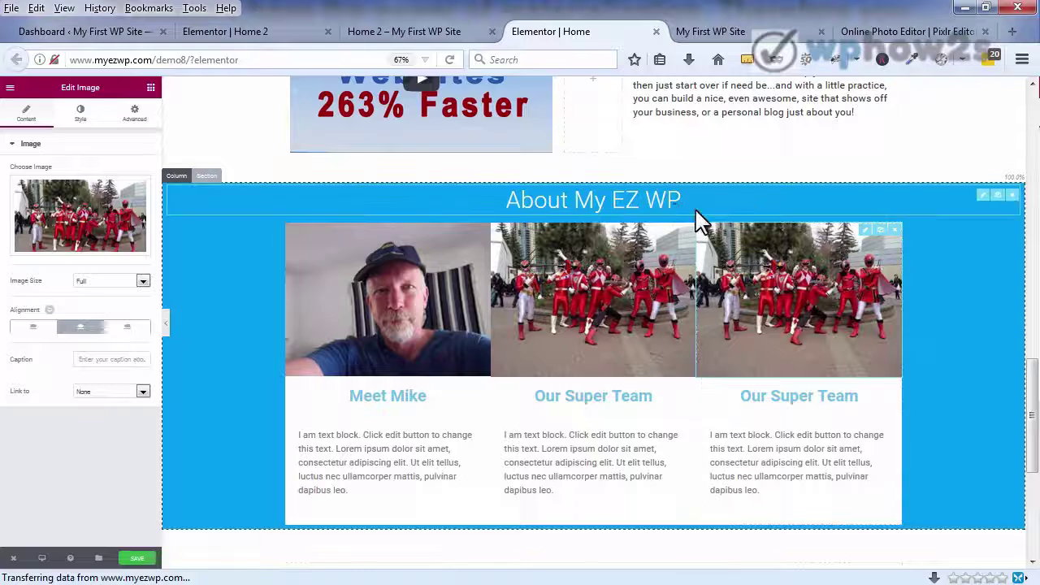
left_click(69, 228)
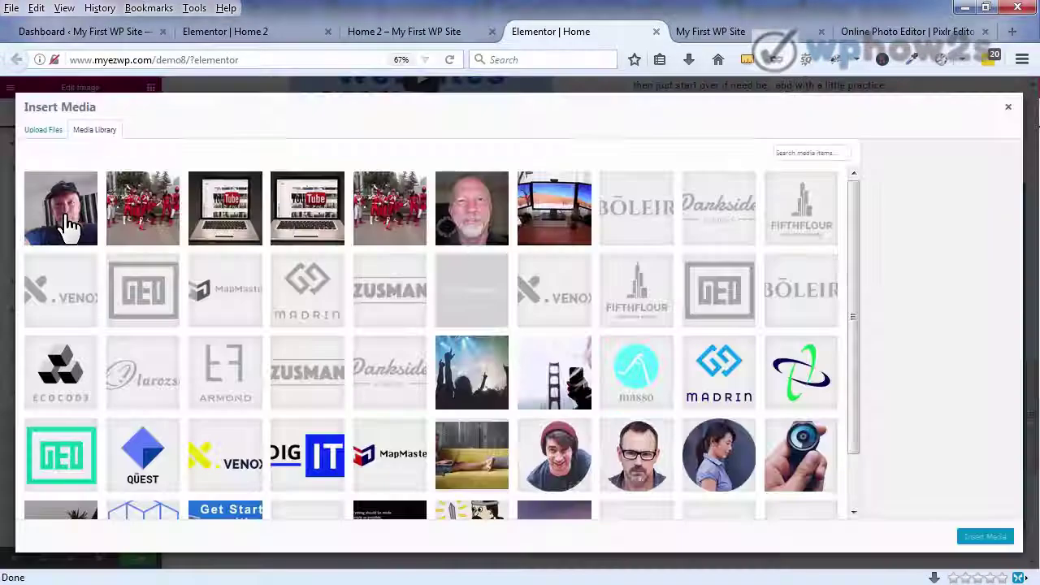
left_click(243, 215)
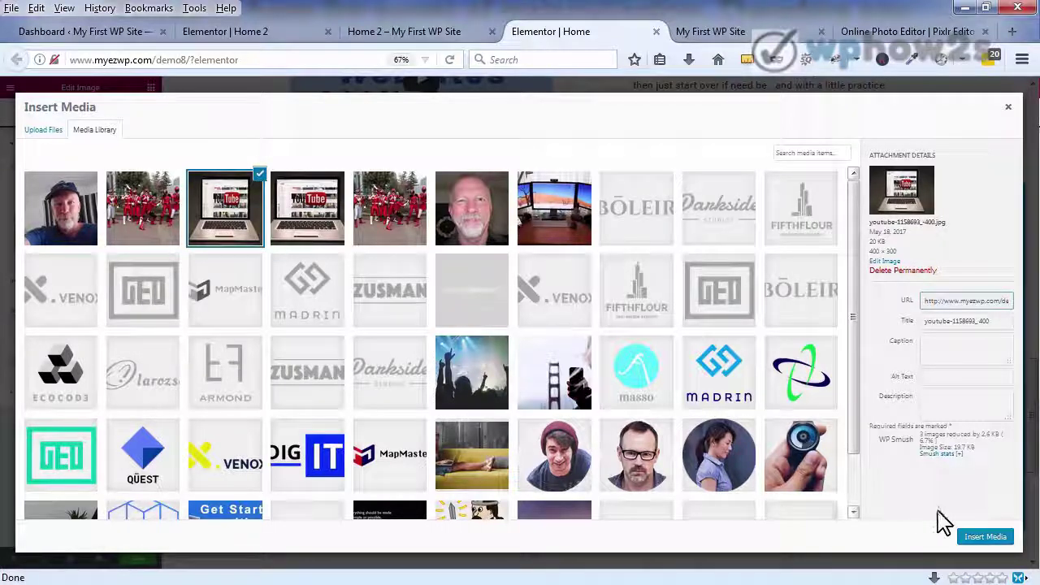
left_click(985, 538)
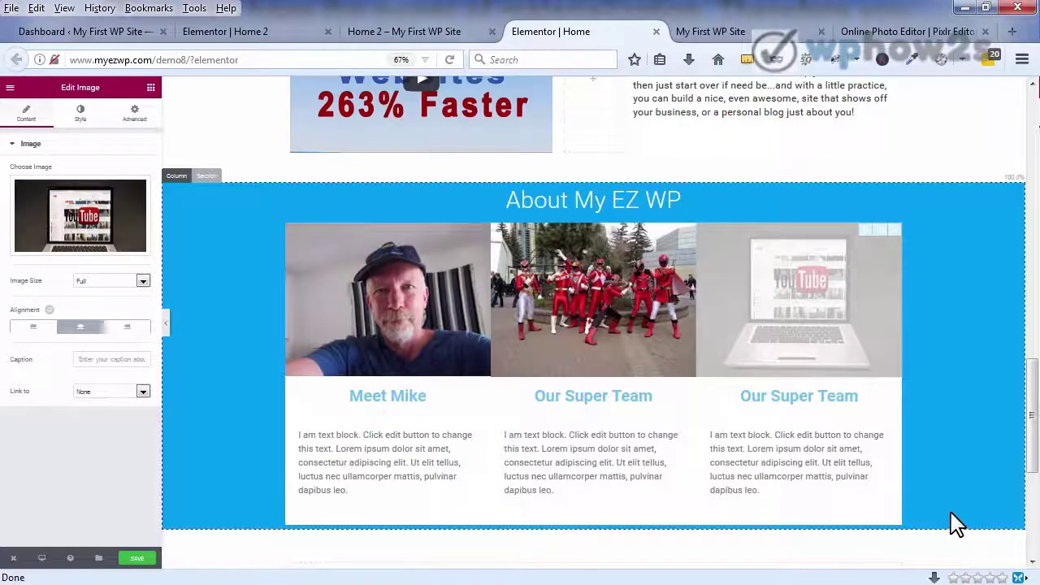
- Change the third column's heading text to "Check Our Channel" and save the page
left_click(815, 399)
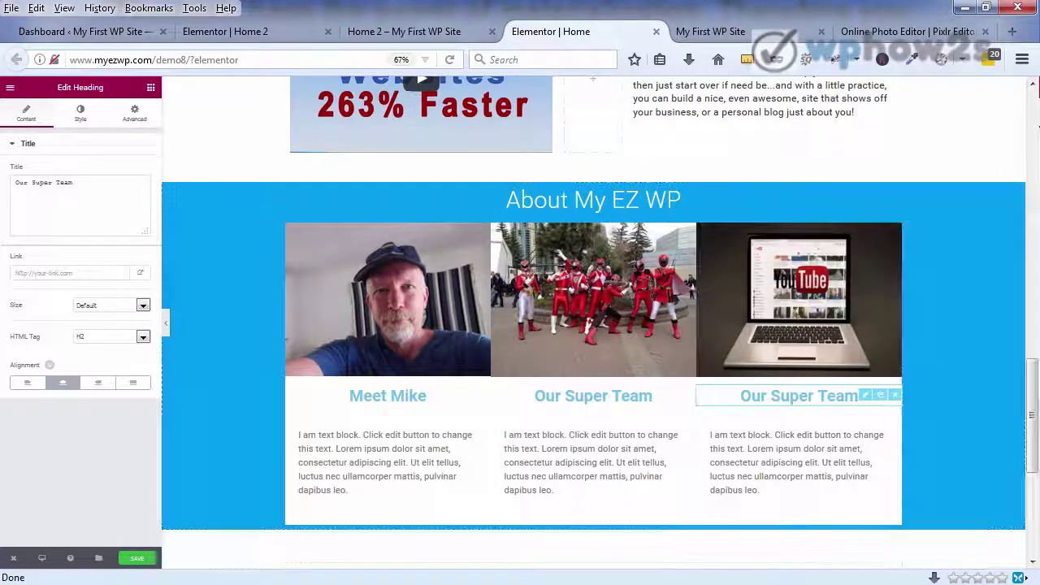
left_click_drag(73, 182, 16, 183)
right_click(16, 185)
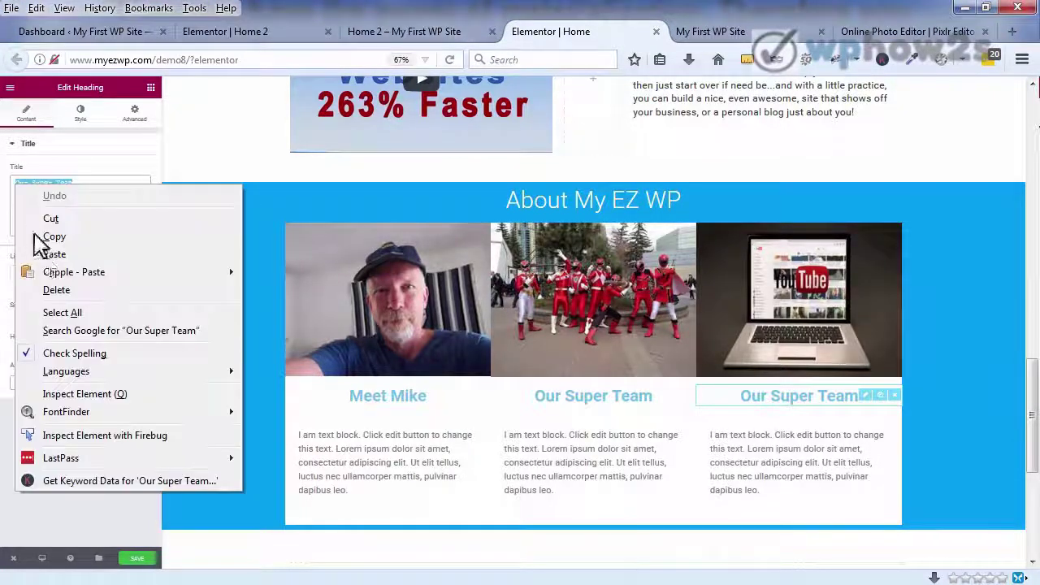
left_click(47, 256)
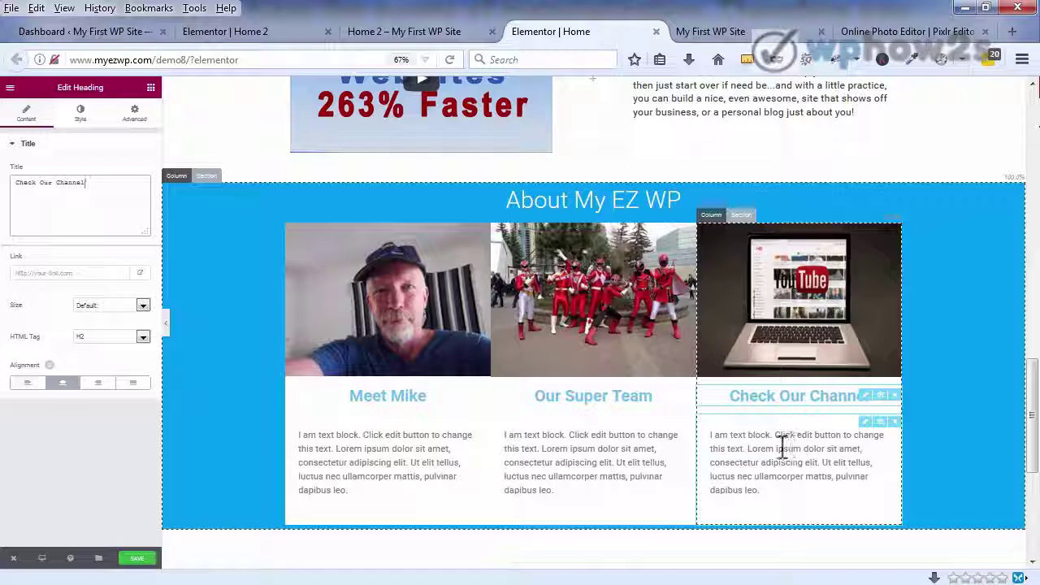
left_click(138, 561)
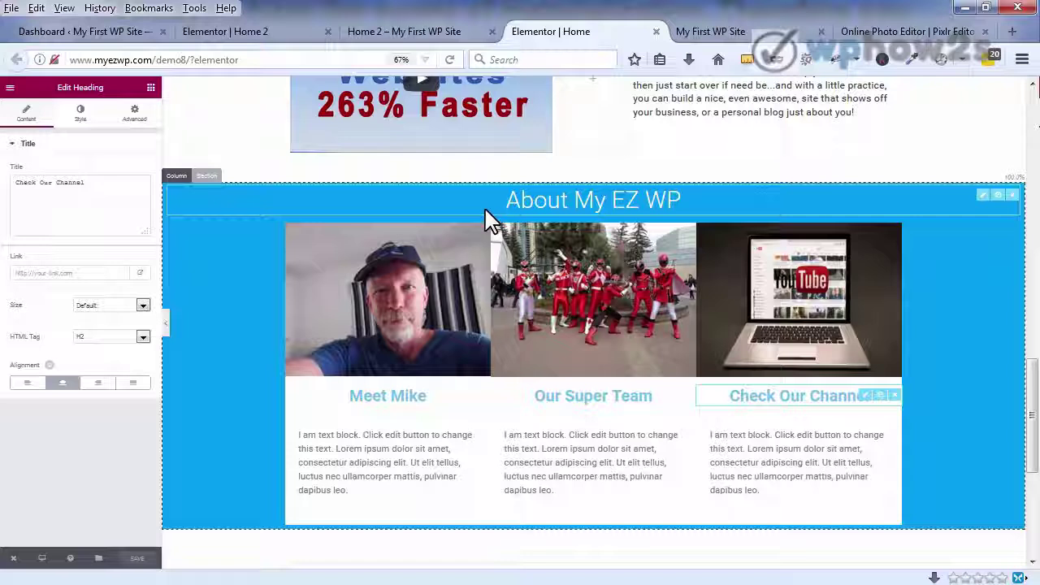
- Set the top and bottom margins of the About My EZ WP heading to 40 px
left_click(551, 202)
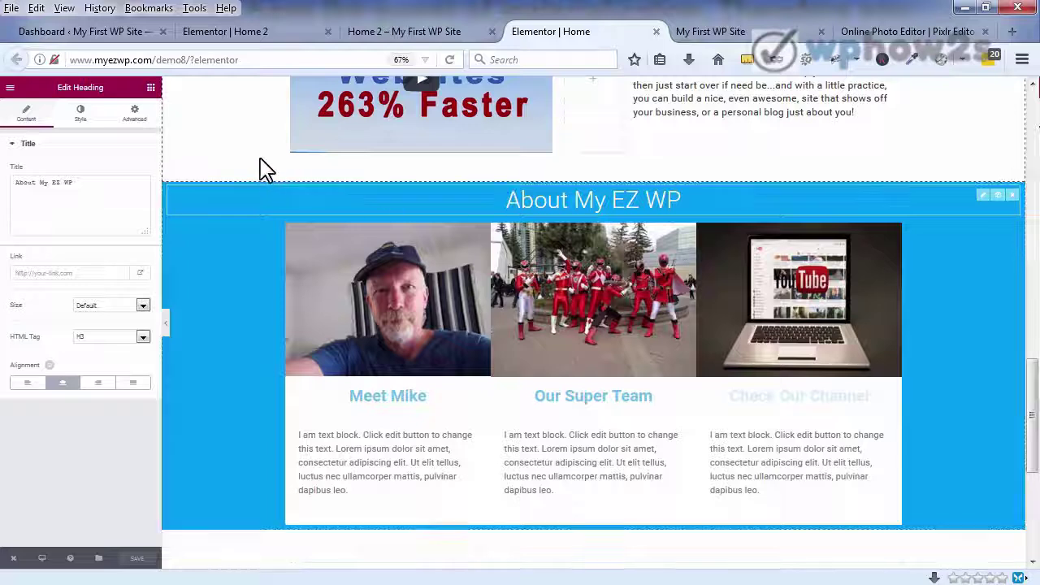
left_click(134, 116)
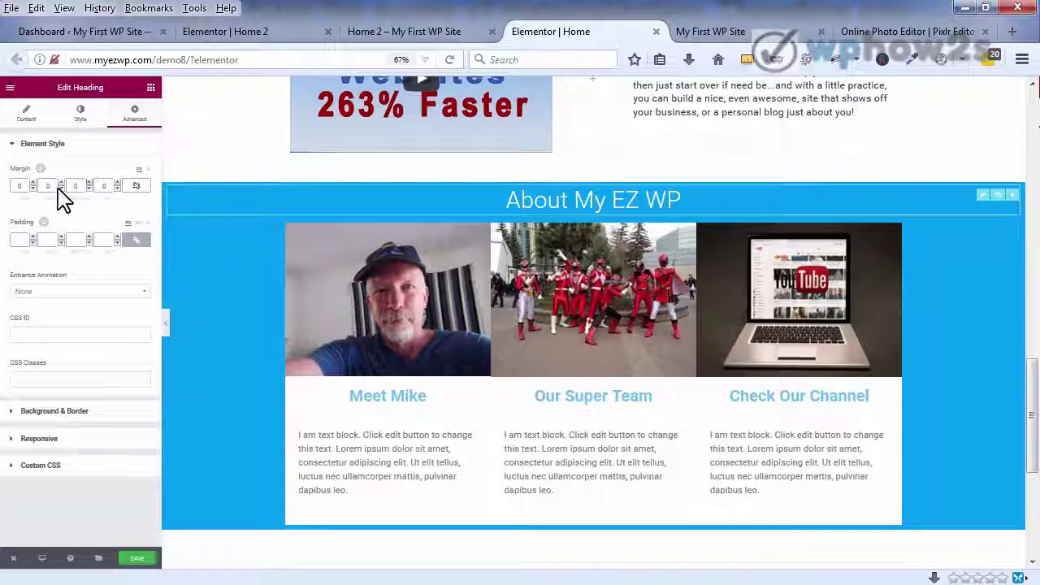
left_click(33, 183)
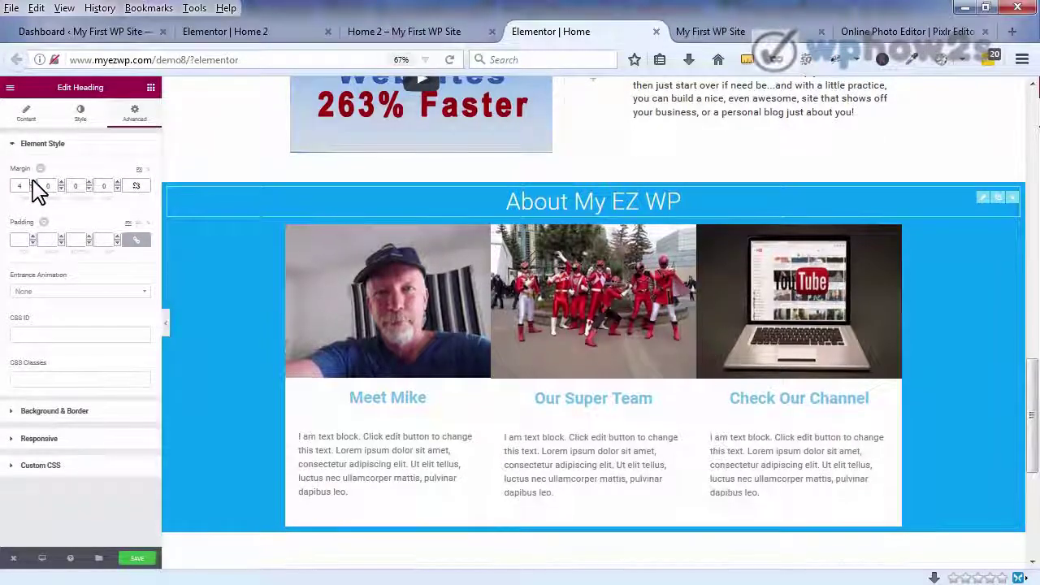
left_click(32, 185)
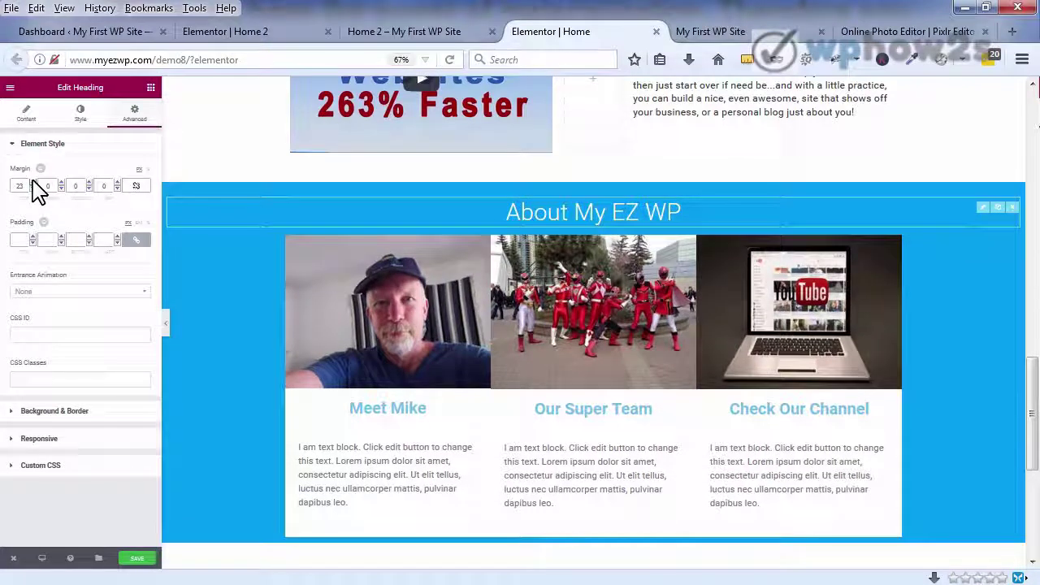
left_click(88, 190)
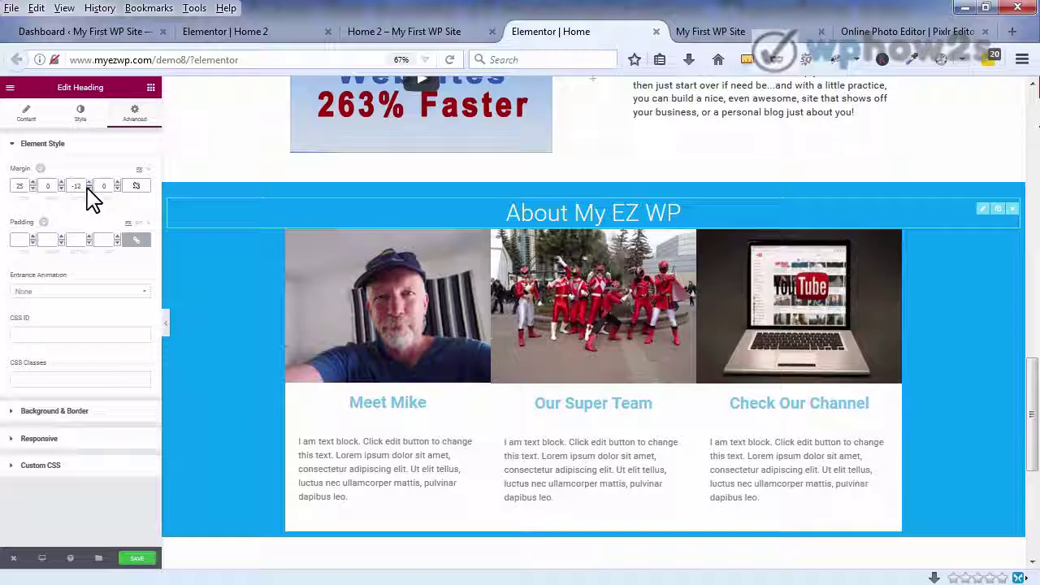
left_click(89, 184)
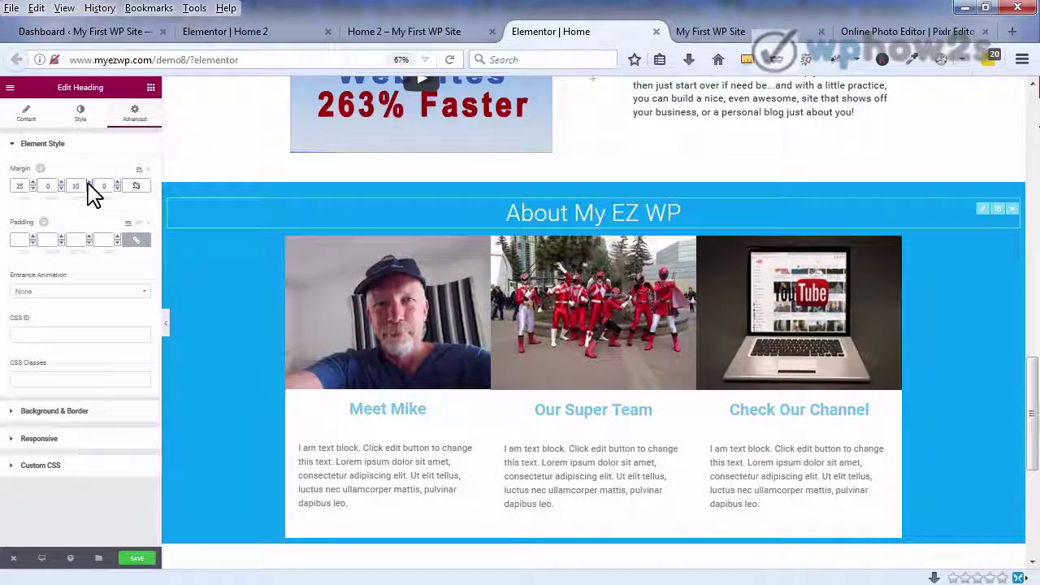
scroll(90, 185, "up", 16)
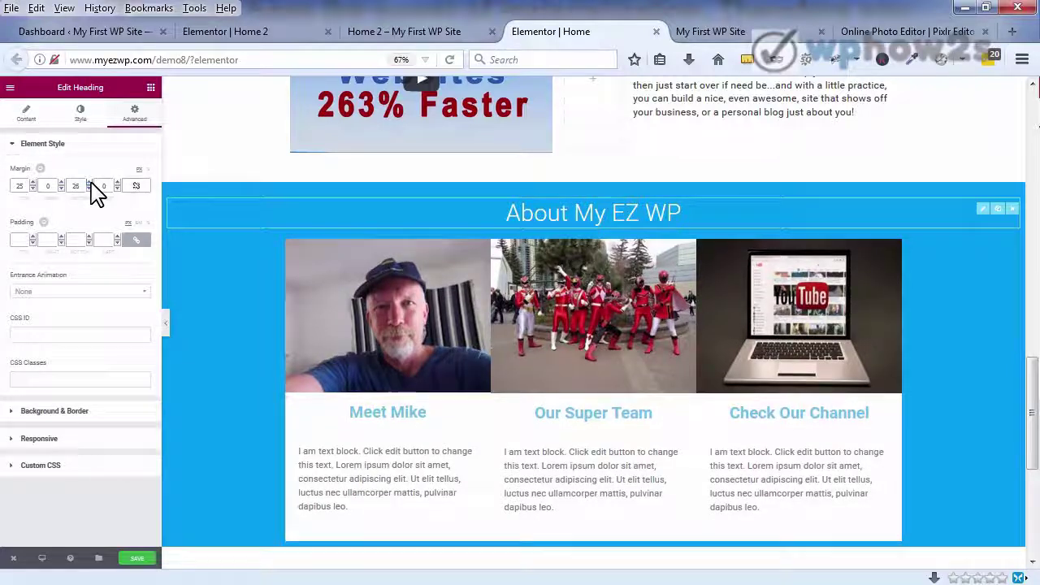
scroll(93, 186, "up", 14)
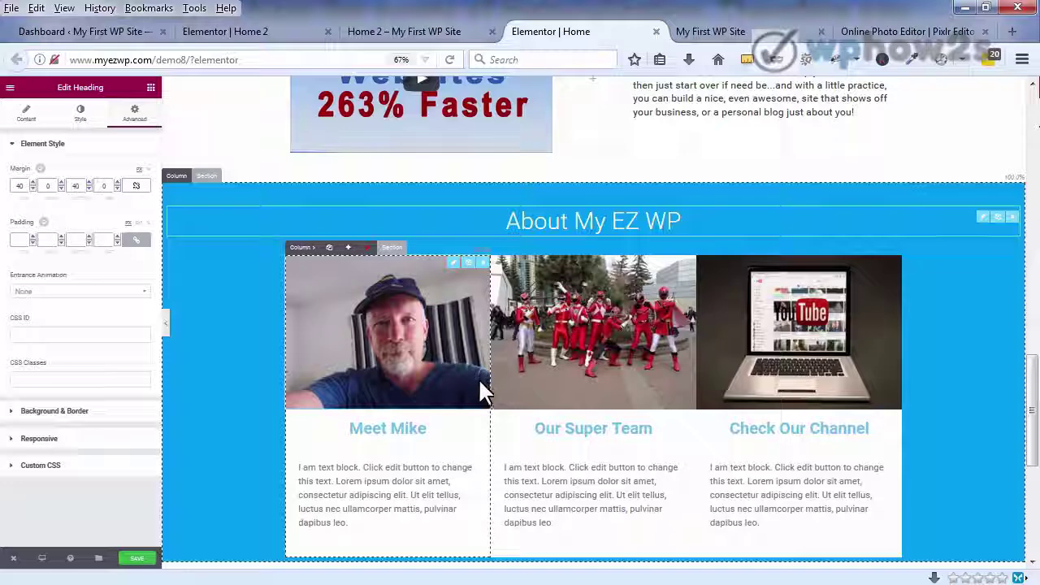
- Unlink the margin values of the first column and set its right margin to 25 px
left_click(295, 249)
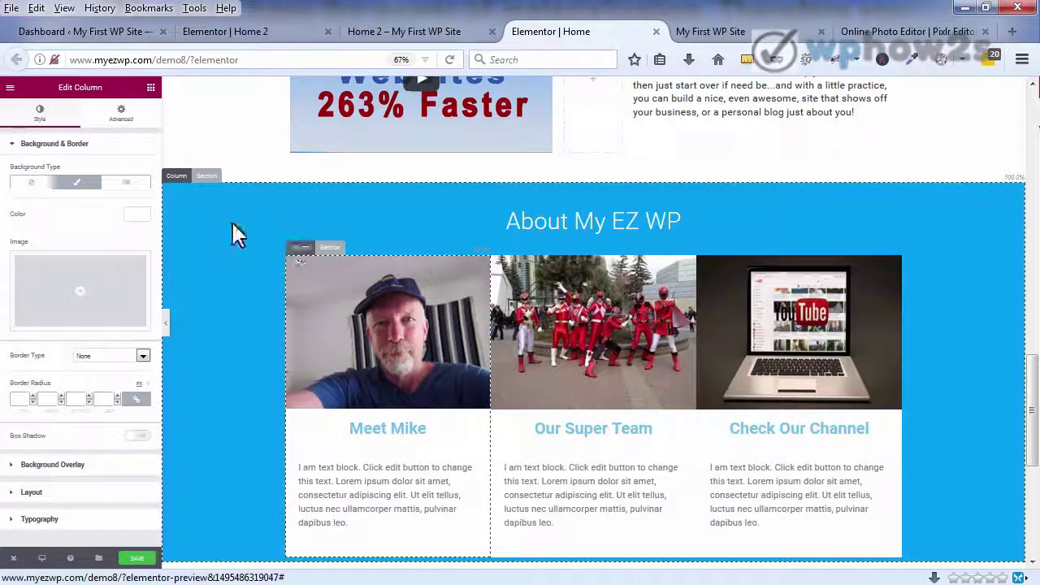
left_click(122, 117)
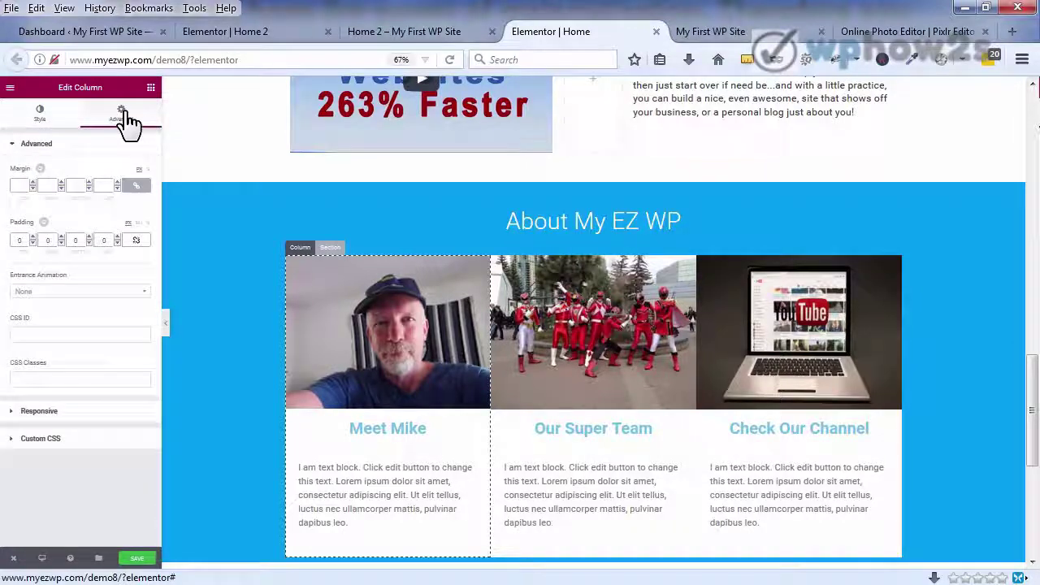
left_click(136, 187)
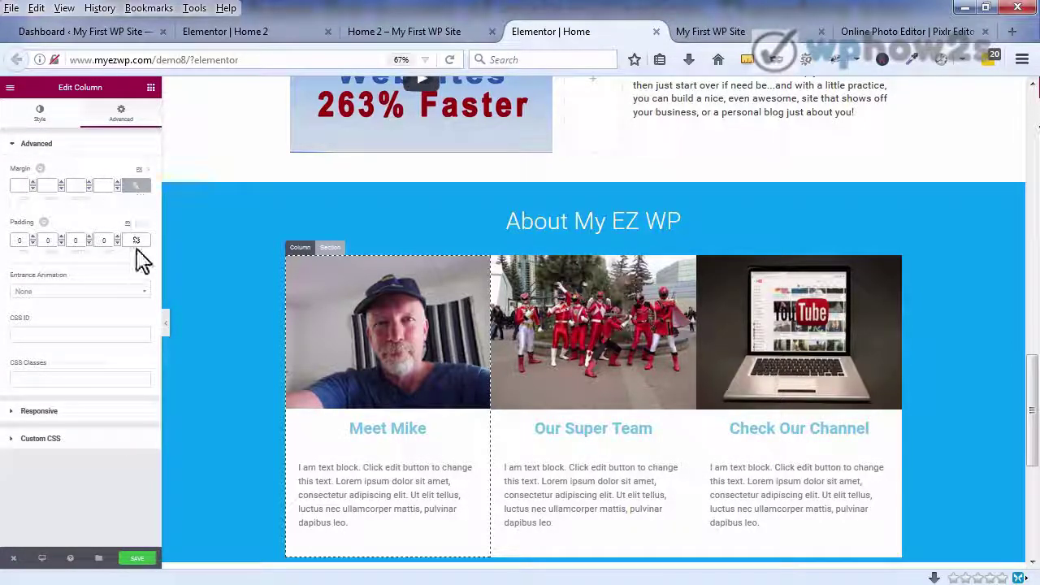
left_click(62, 237)
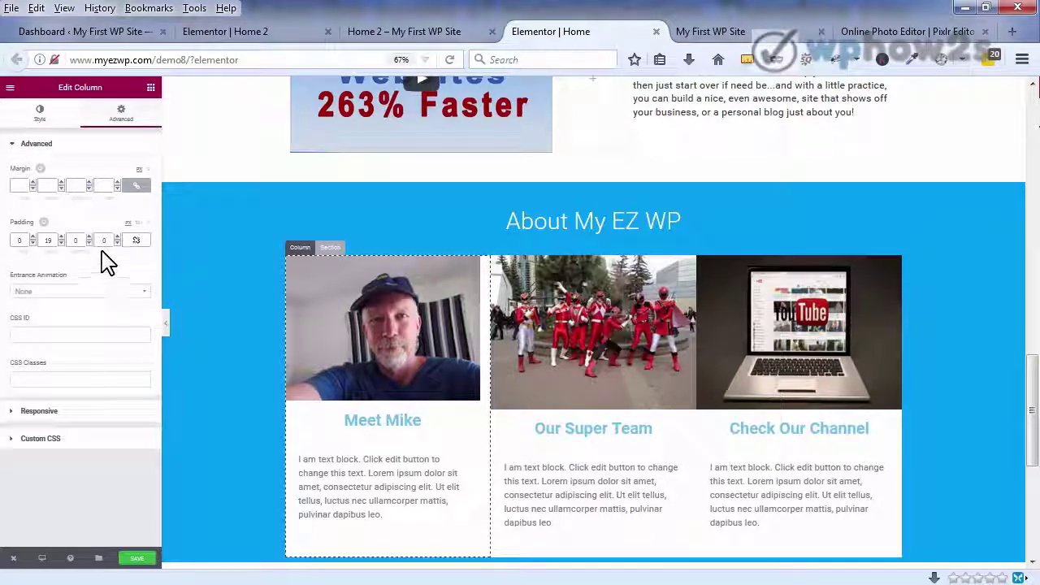
left_click(62, 243)
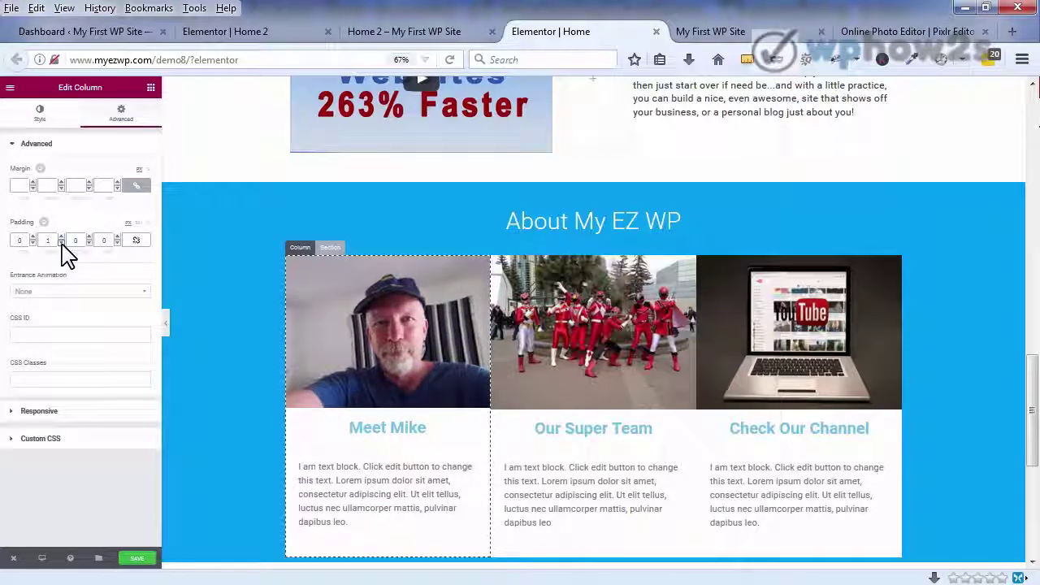
left_click(137, 188)
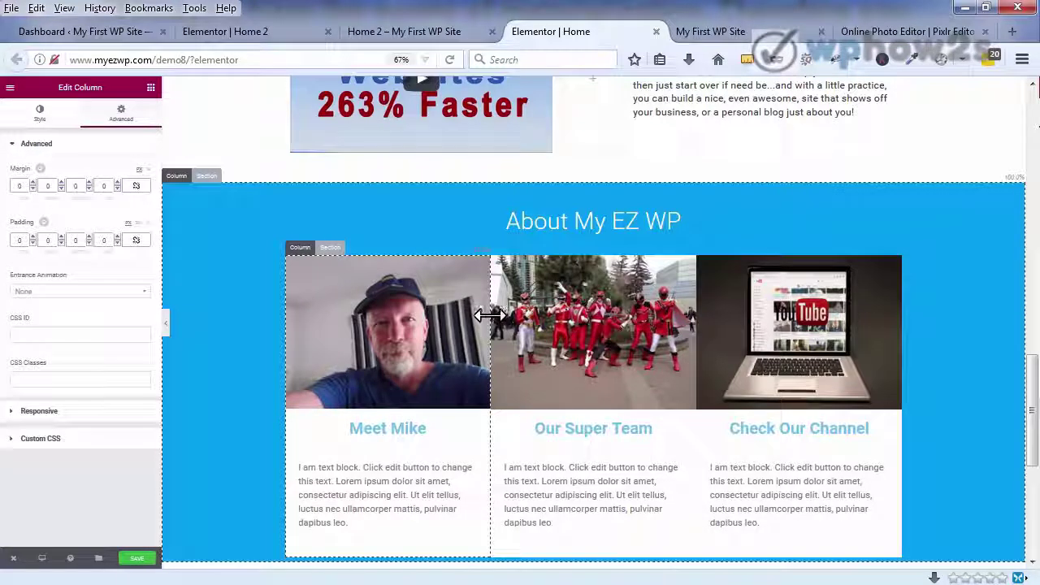
left_click(61, 183)
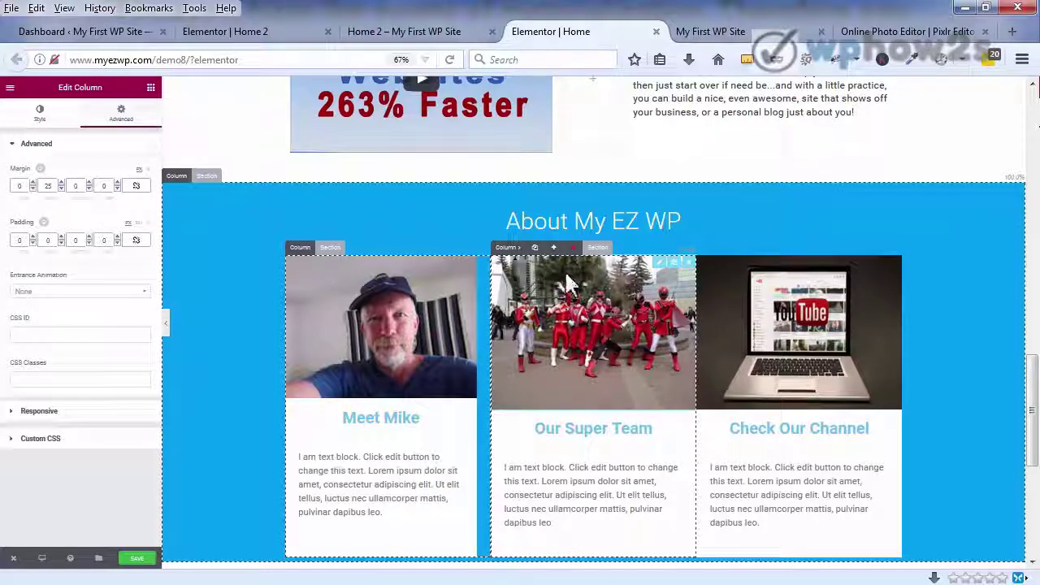
- Unlink the margin values of the Our Super Team column and set its right margin to 25 px
left_click(505, 248)
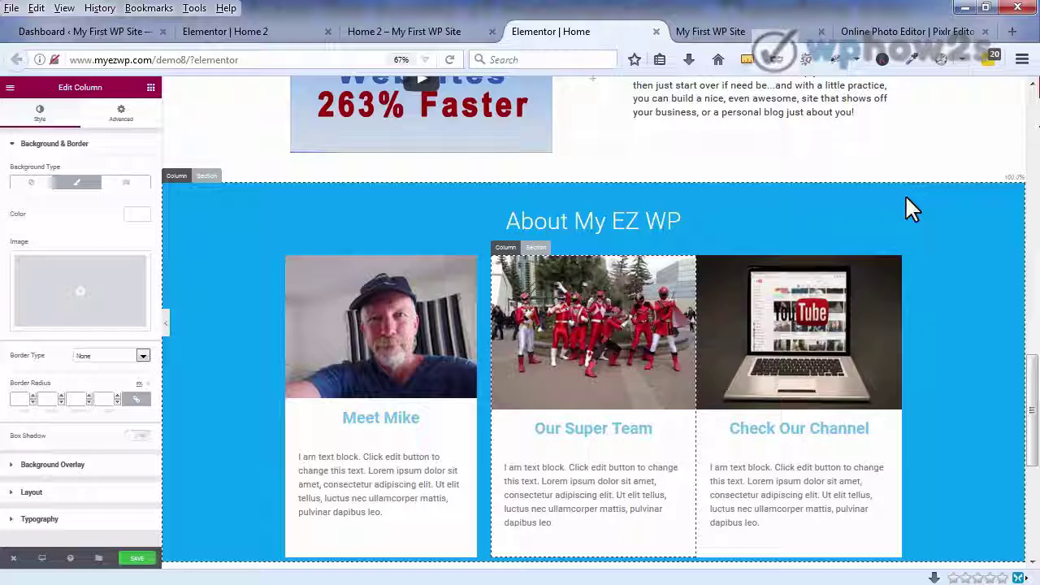
left_click(122, 118)
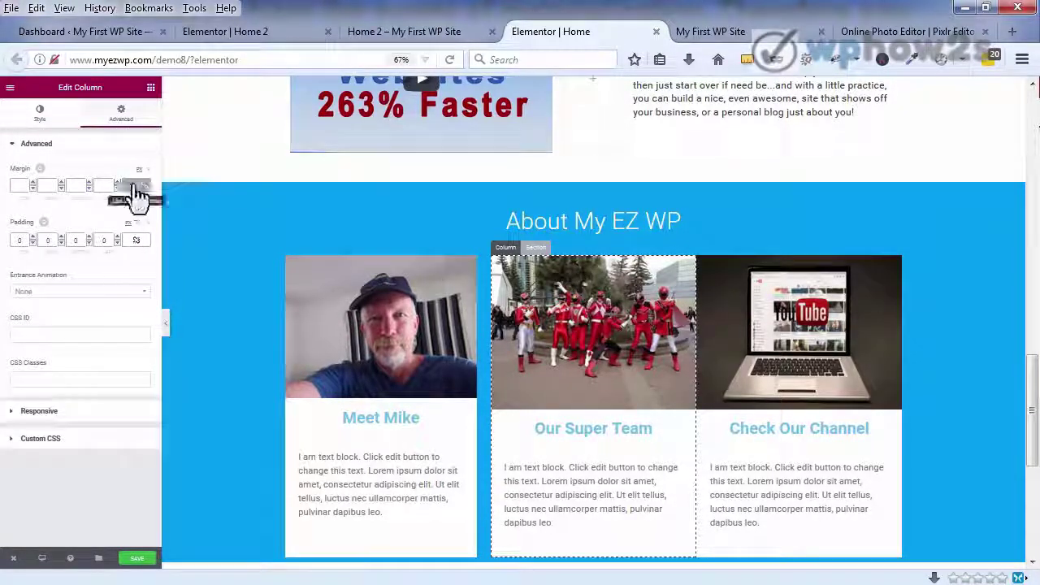
left_click(138, 189)
type("15")
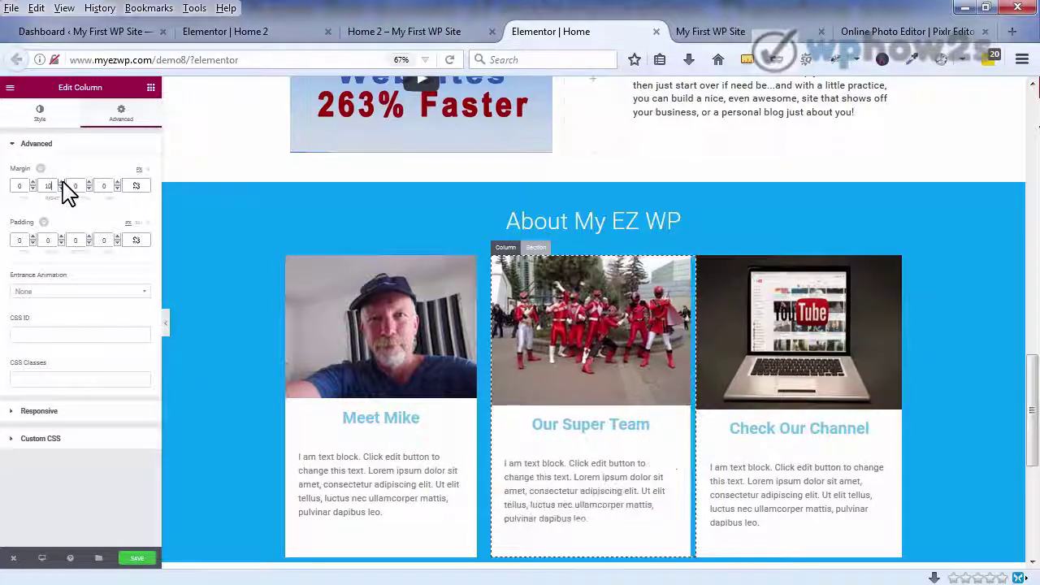
left_click(62, 183)
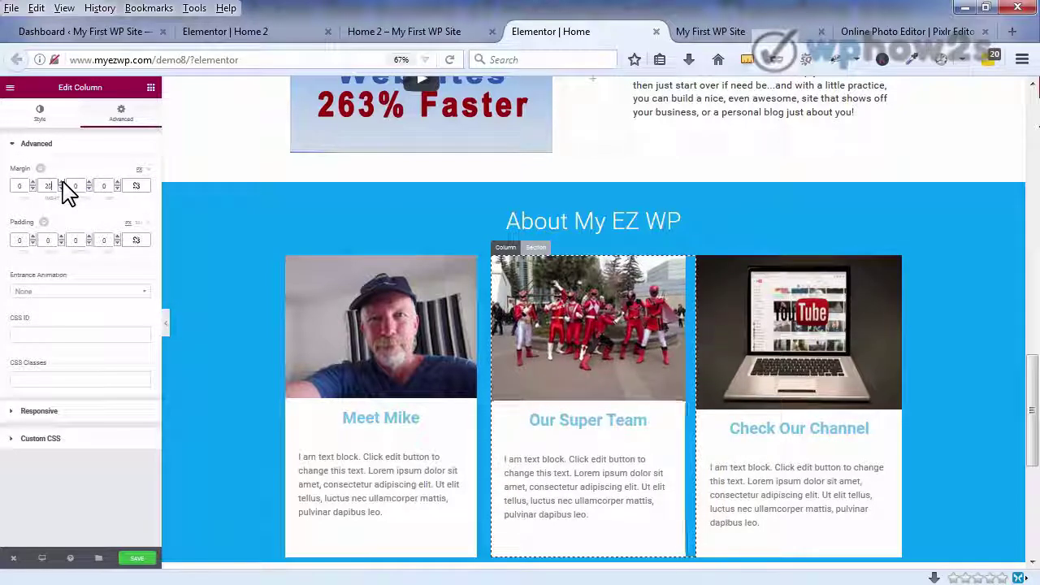
left_click(61, 182)
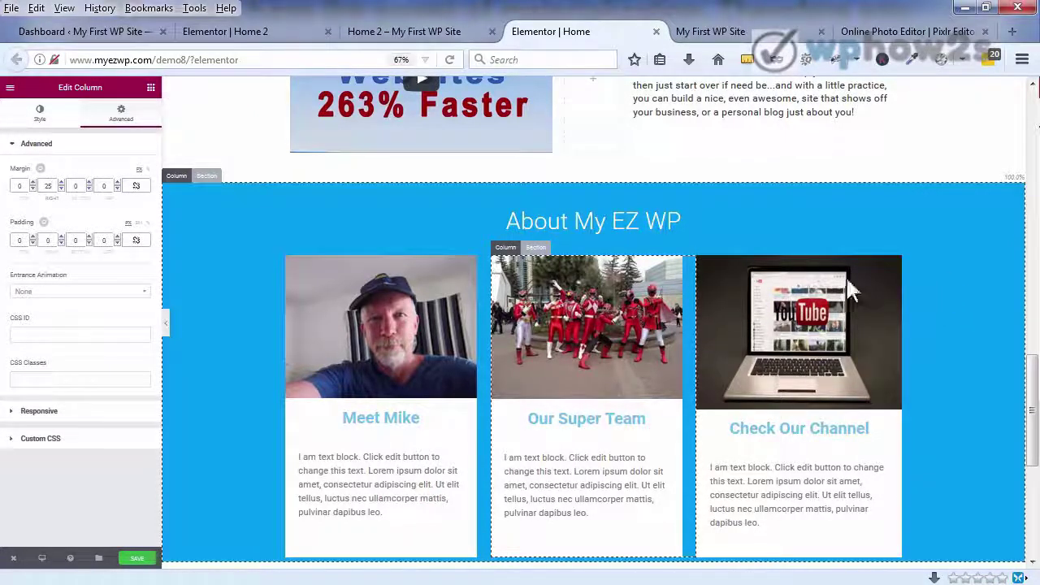
- Unlink the margin values of the Check Our Channel column and set its right margin to 25 px
left_click(710, 246)
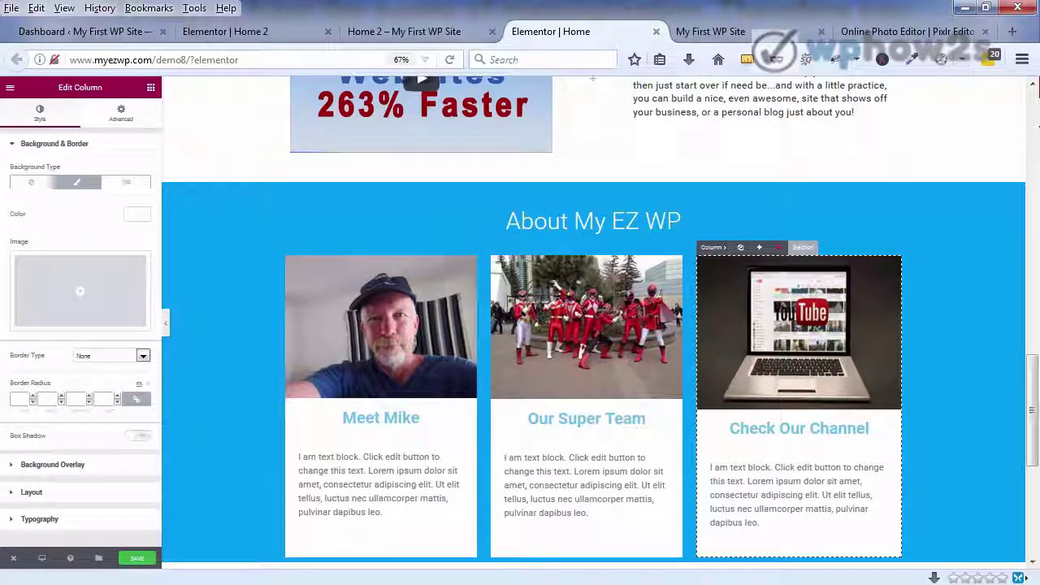
left_click(123, 122)
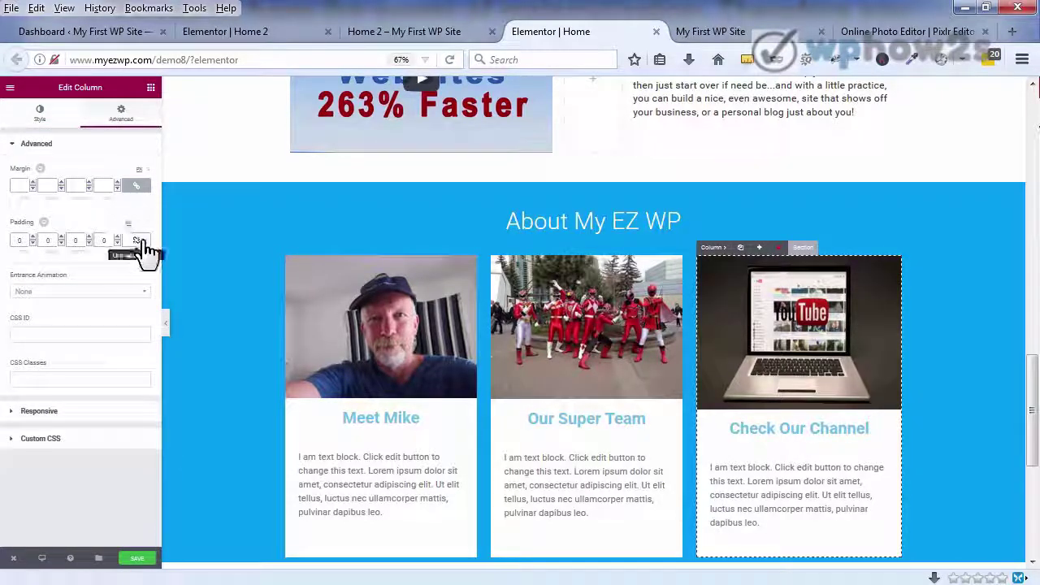
left_click(136, 187)
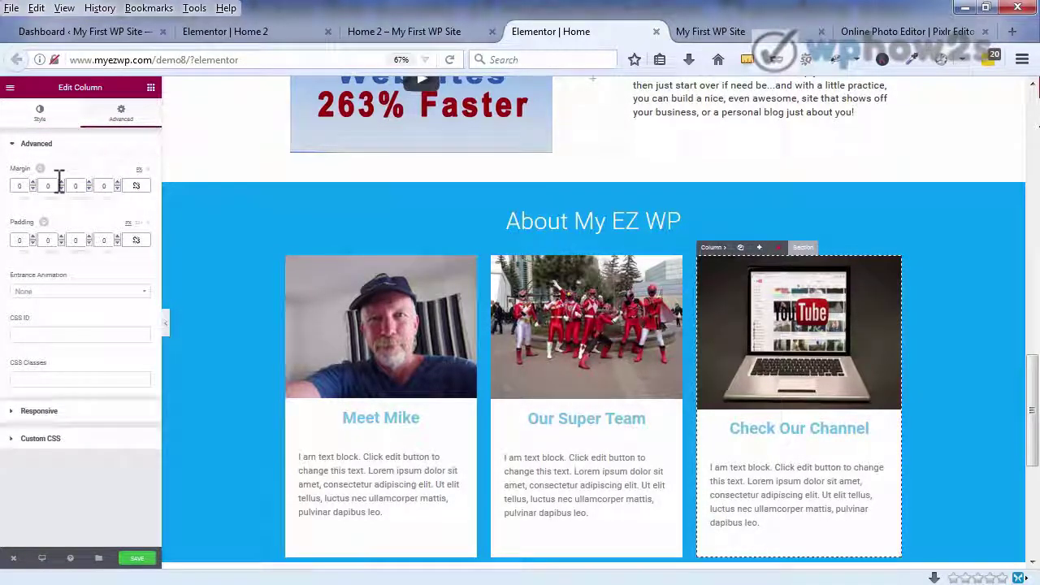
type("11")
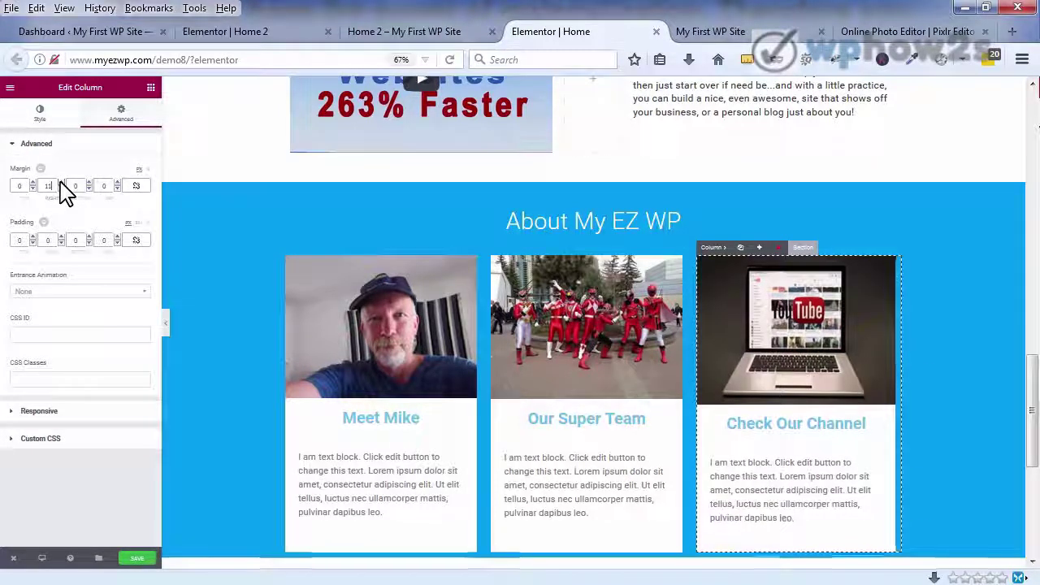
left_click(61, 183)
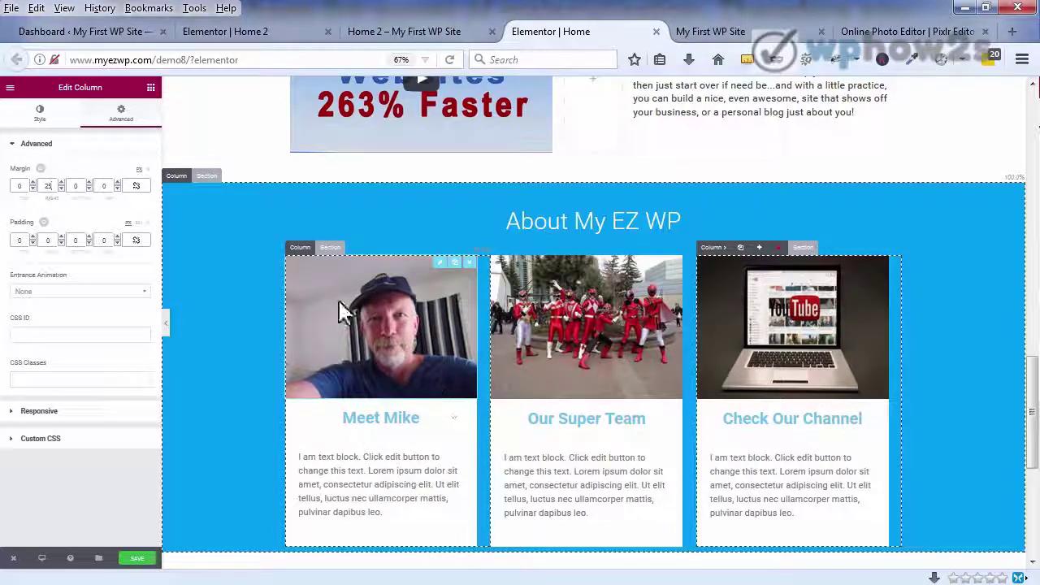
- Set the bottom margin of the inner section holding the three columns to 90 px, unlinked from the top margin, and save the page
left_click(328, 244)
left_click(136, 122)
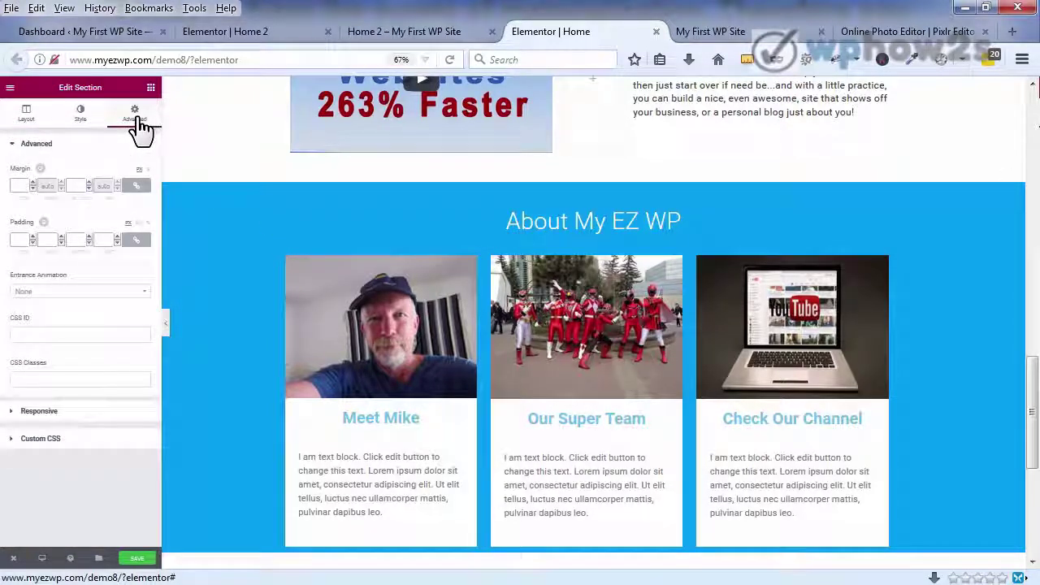
left_click(139, 242)
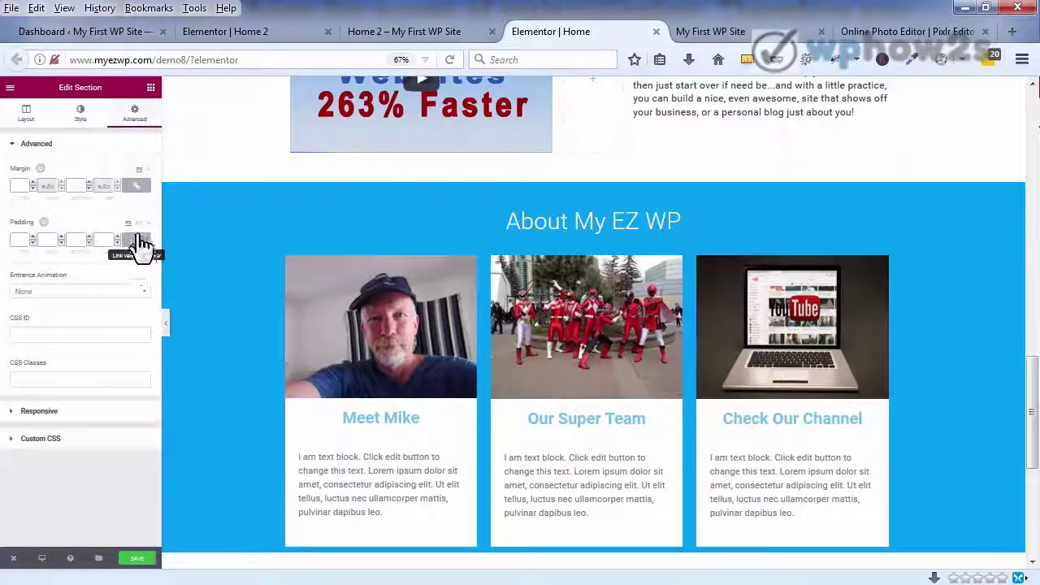
left_click(136, 187)
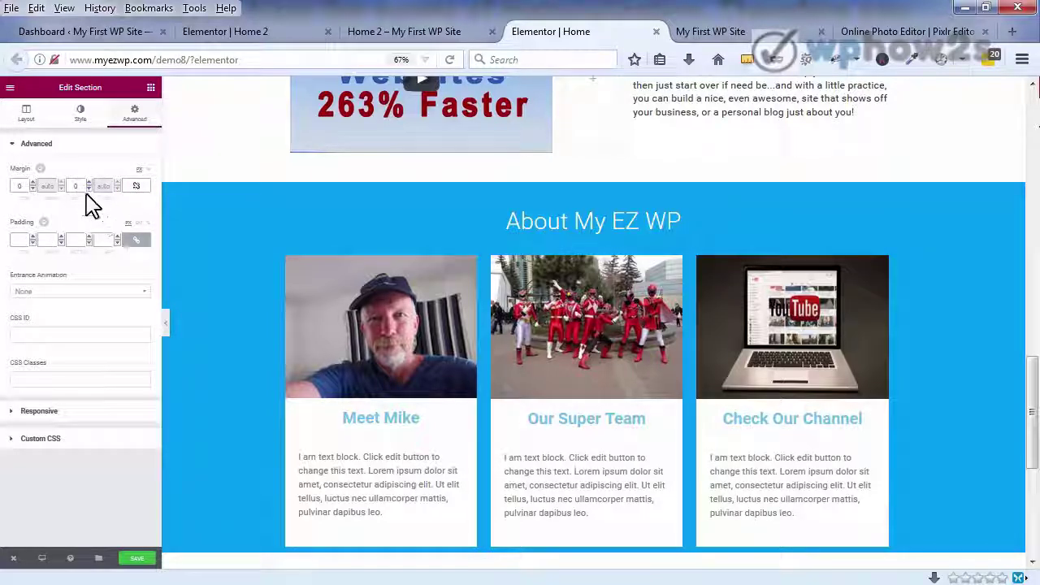
left_click(91, 182)
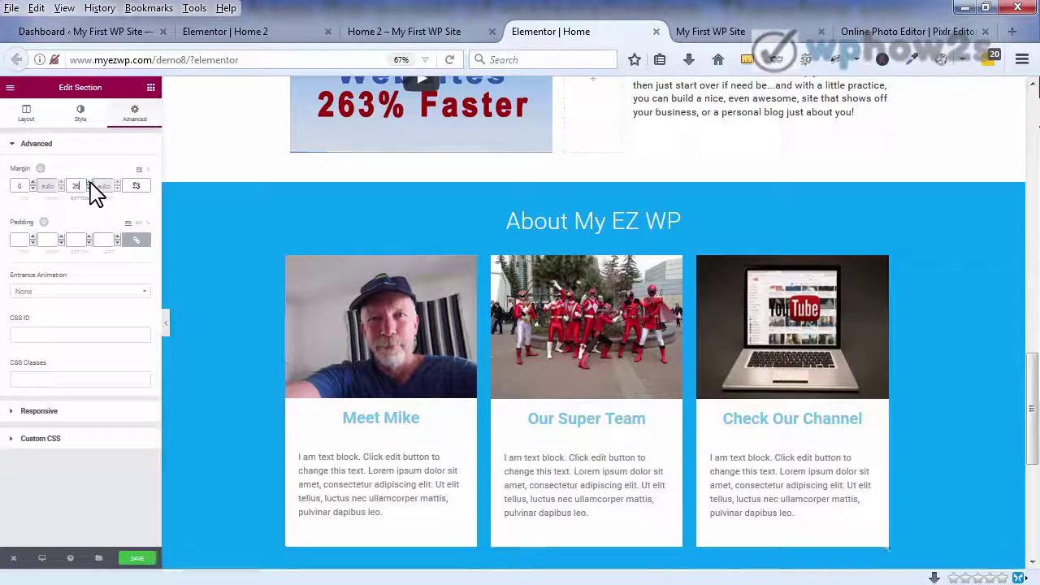
left_click(90, 183)
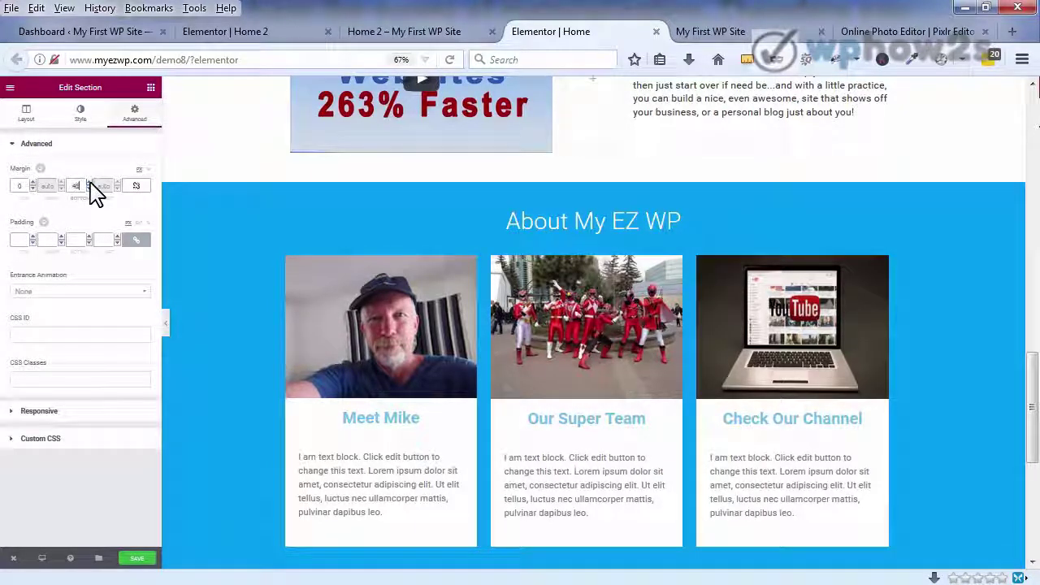
scroll(593, 325, "down", 3)
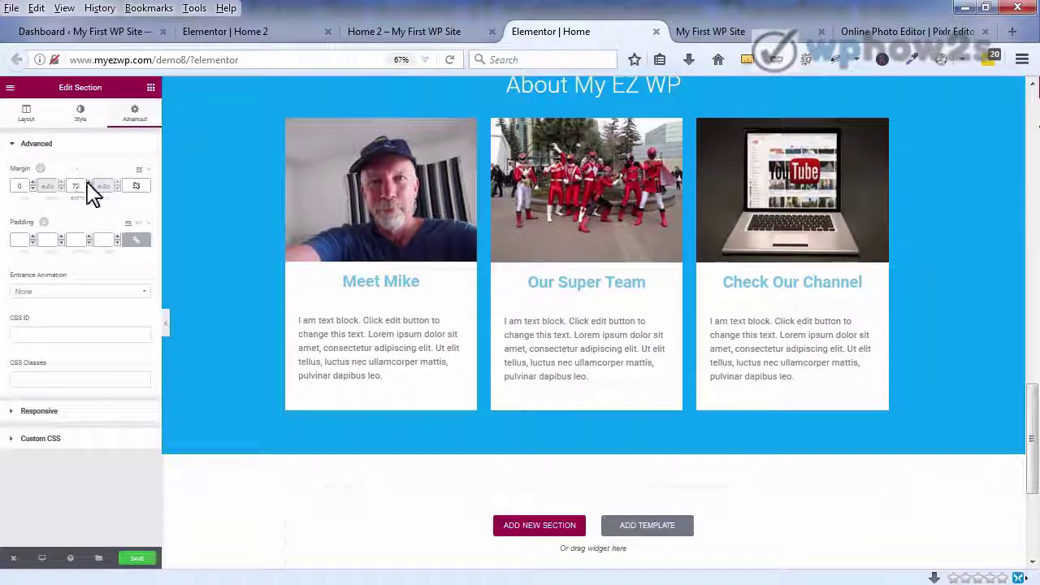
left_click(89, 183)
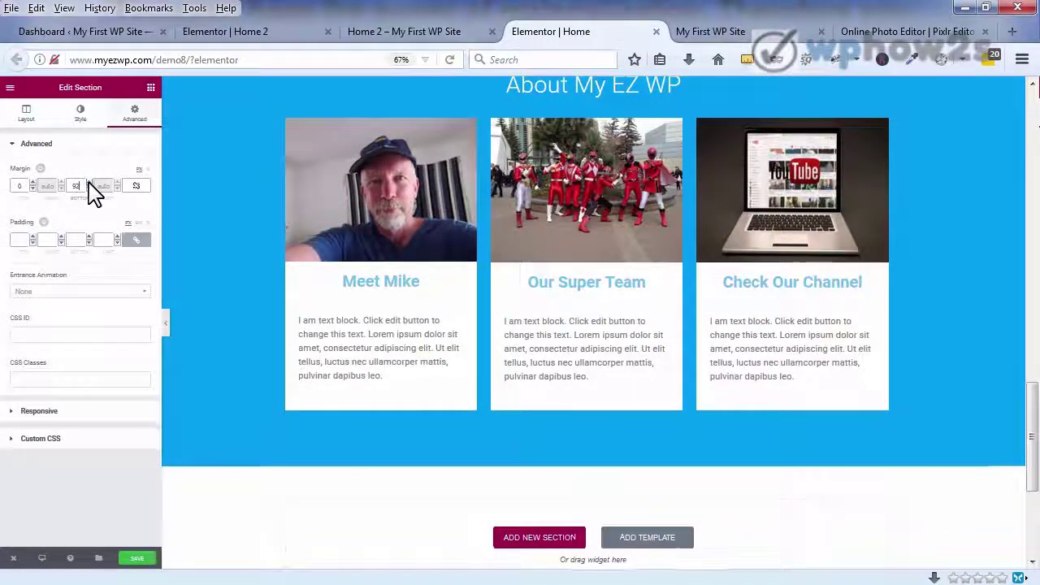
left_click(89, 188)
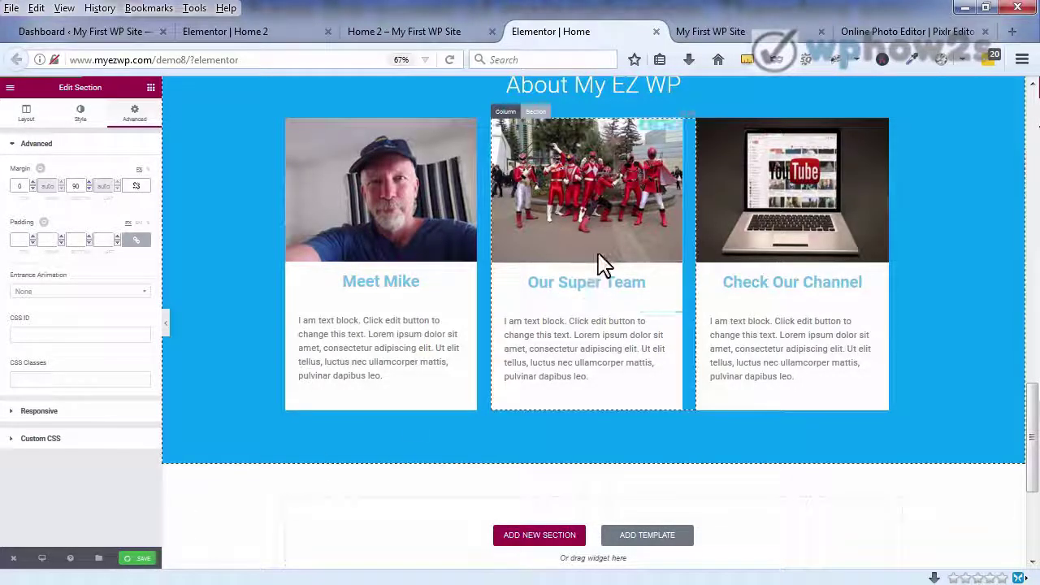
- Set the text color of the first column's heading to #049ff0
scroll(487, 342, "up", 2)
left_click(405, 388)
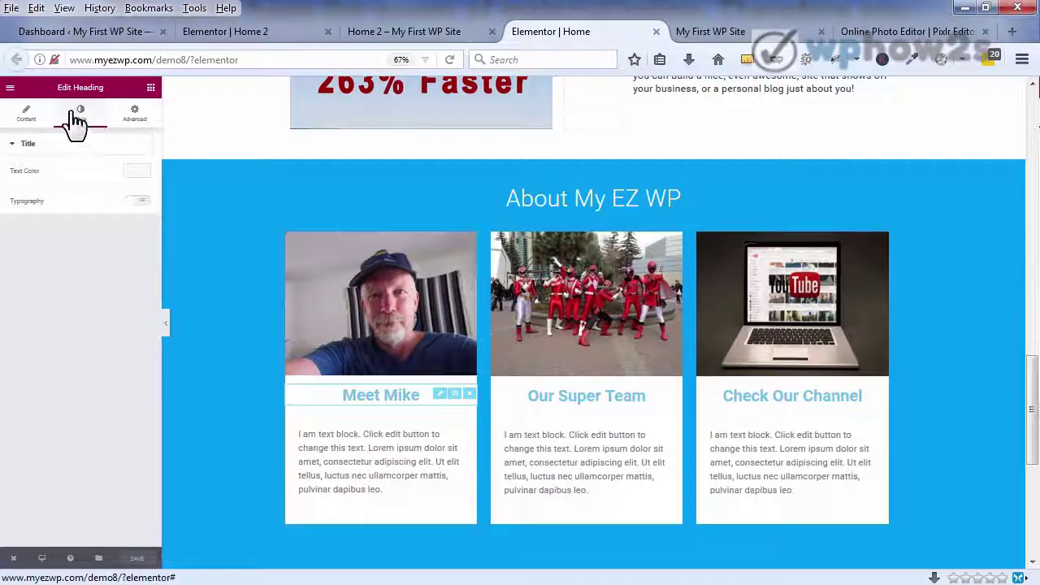
left_click(136, 175)
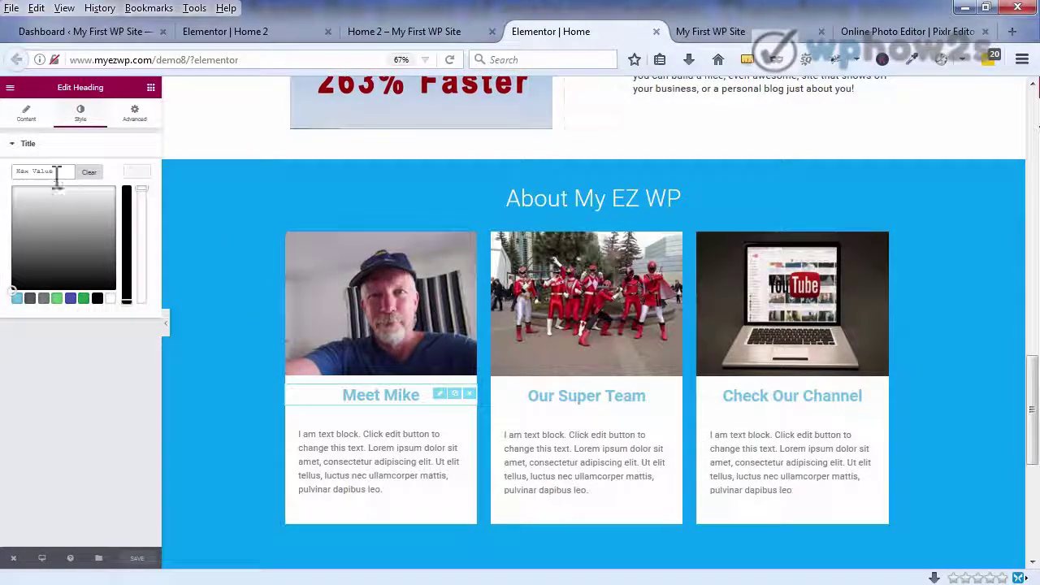
right_click(57, 171)
mouse_move(109, 260)
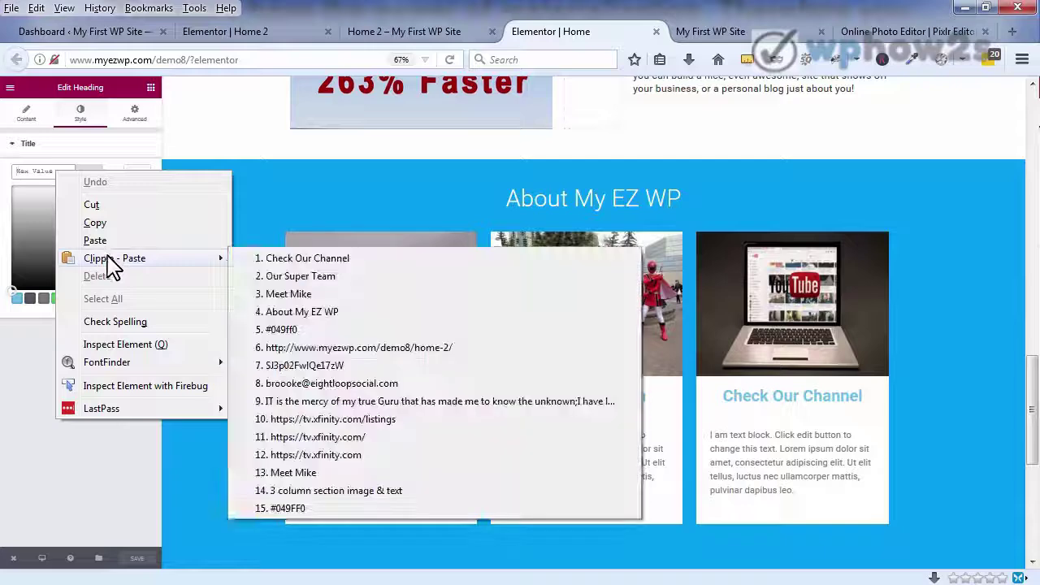
left_click(284, 333)
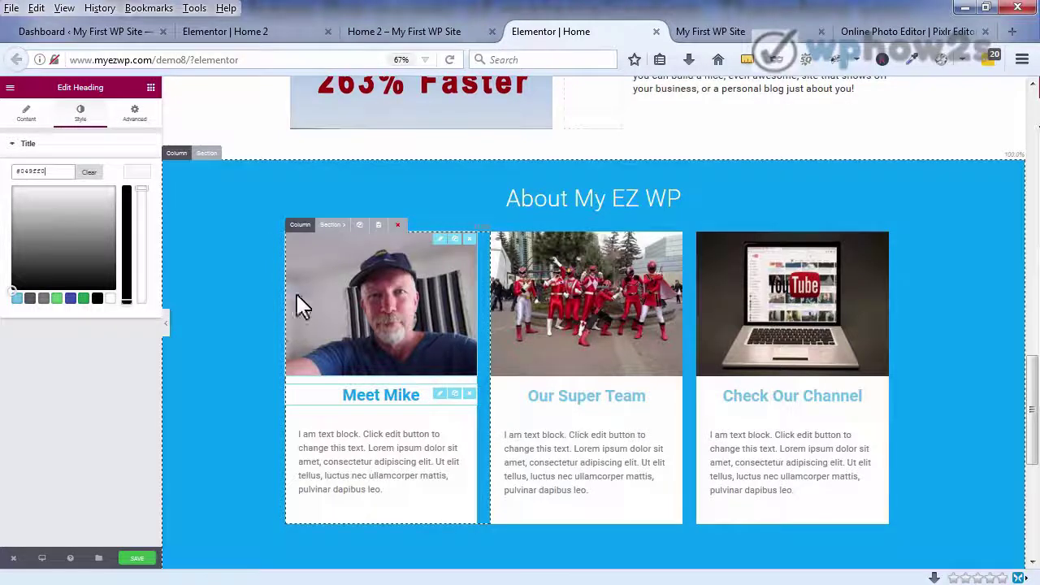
left_click(24, 146)
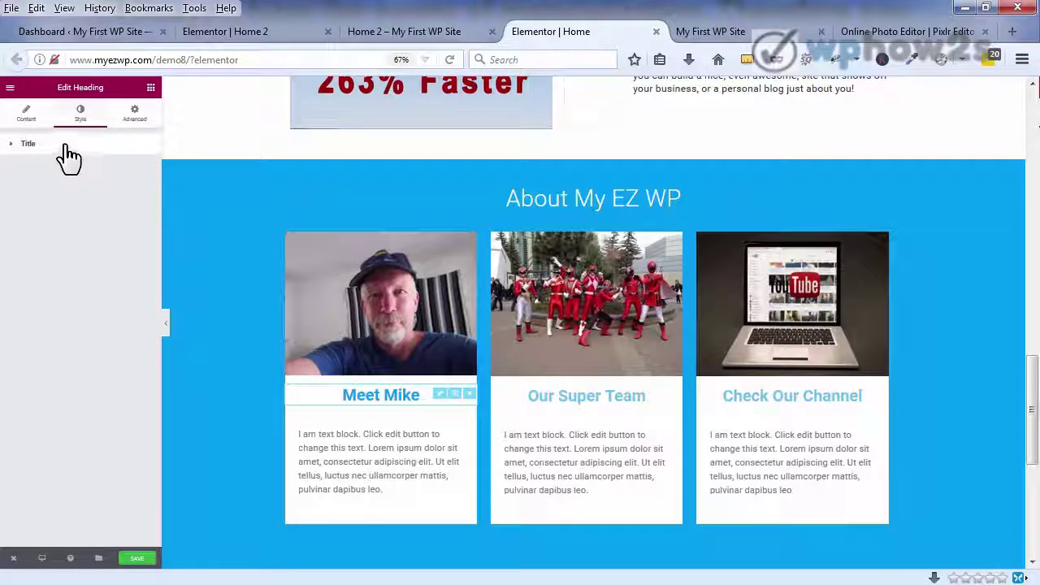
left_click(68, 148)
- Give the first column's heading custom typography with weight 500 and size 28 px, and match the other two column headings to it
left_click(136, 201)
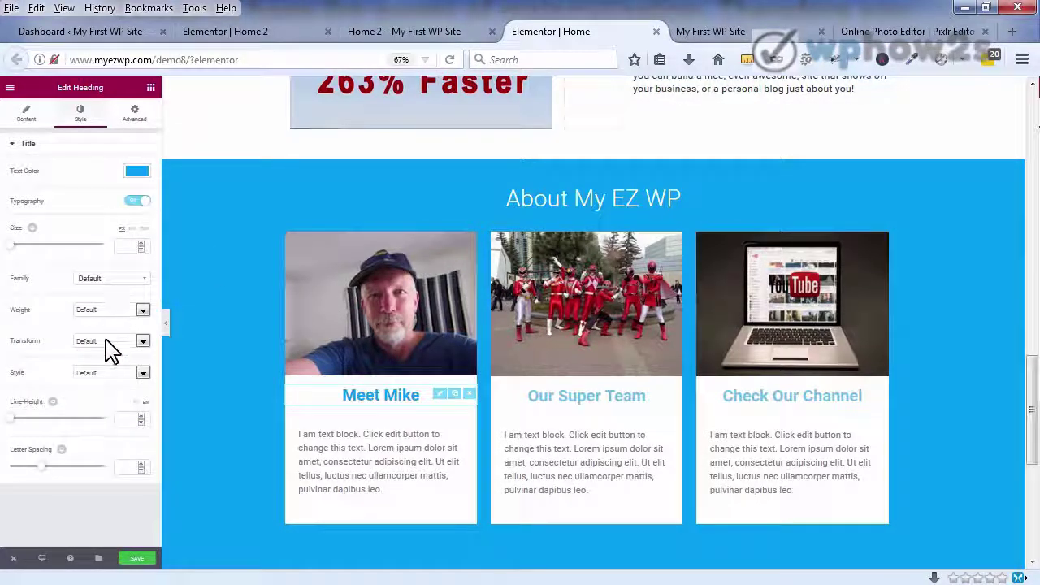
left_click(143, 312)
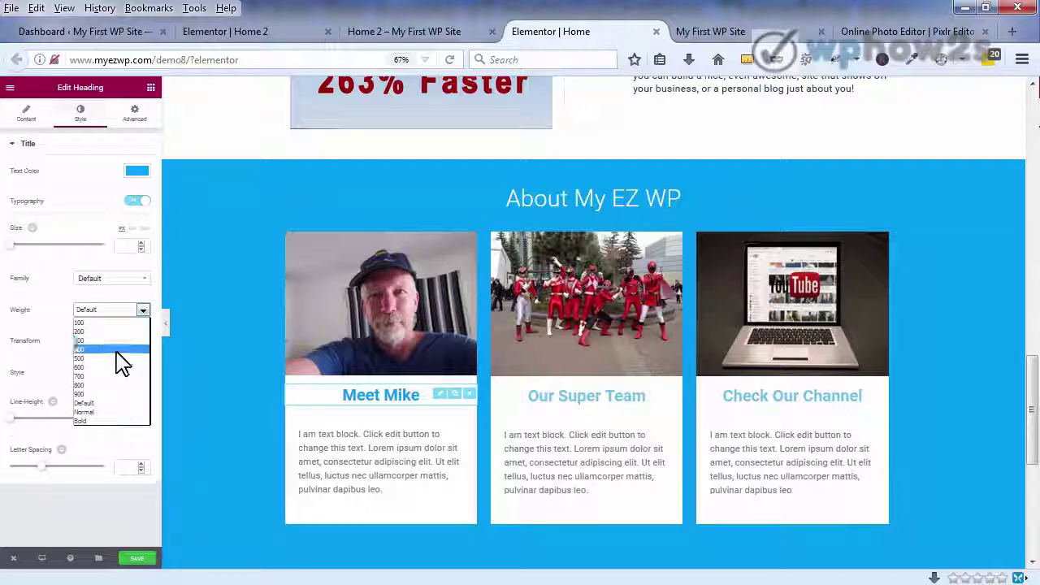
left_click(120, 349)
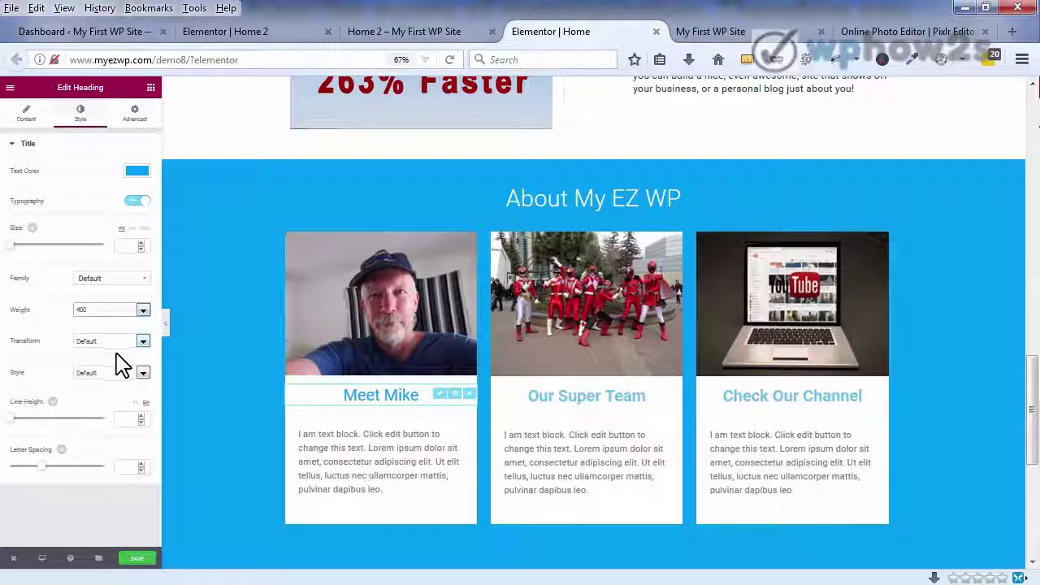
left_click(144, 310)
left_click(128, 365)
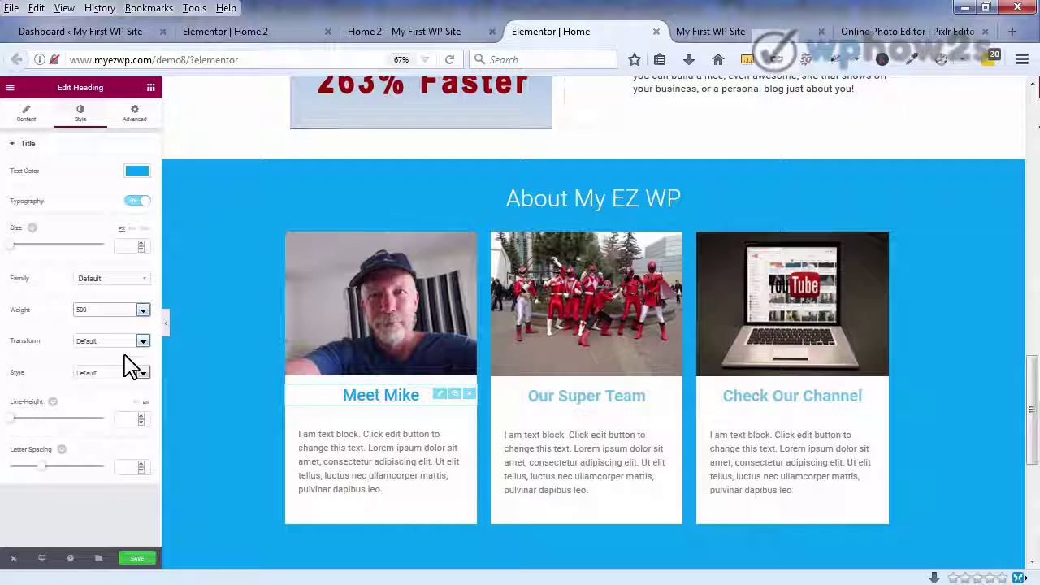
left_click(143, 248)
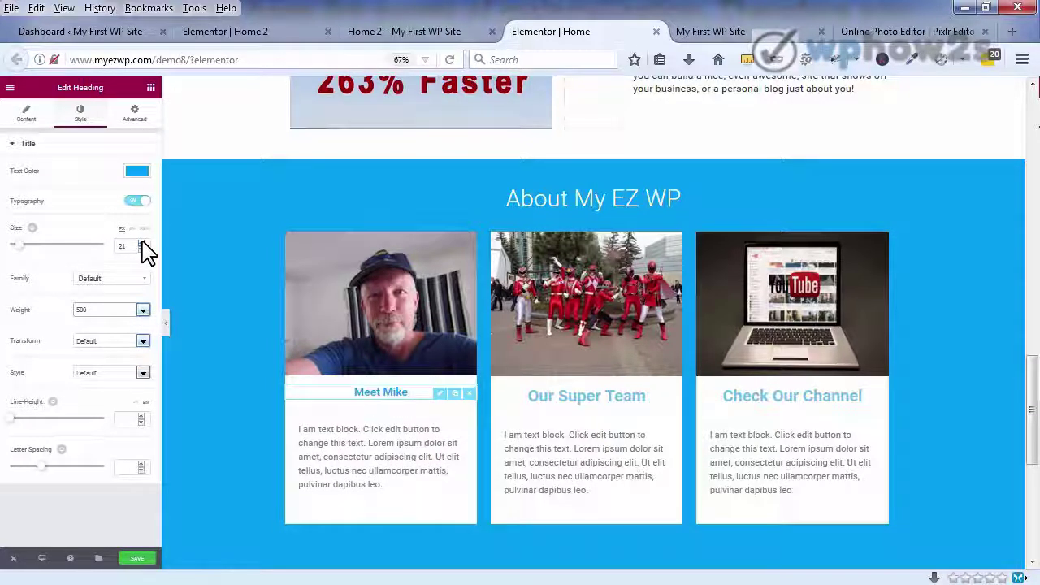
left_click(142, 243)
left_click(142, 244)
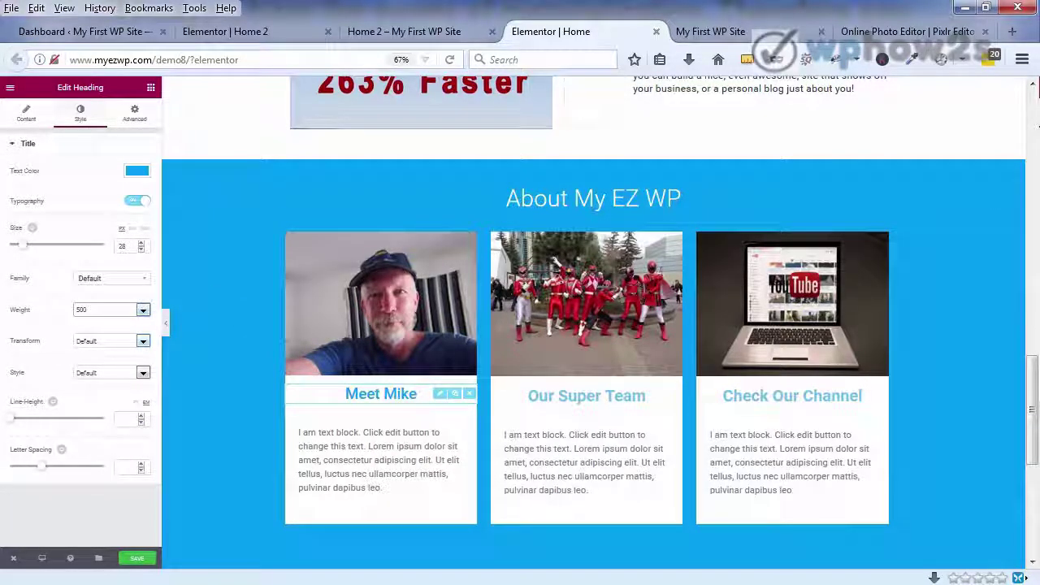
left_click(585, 394)
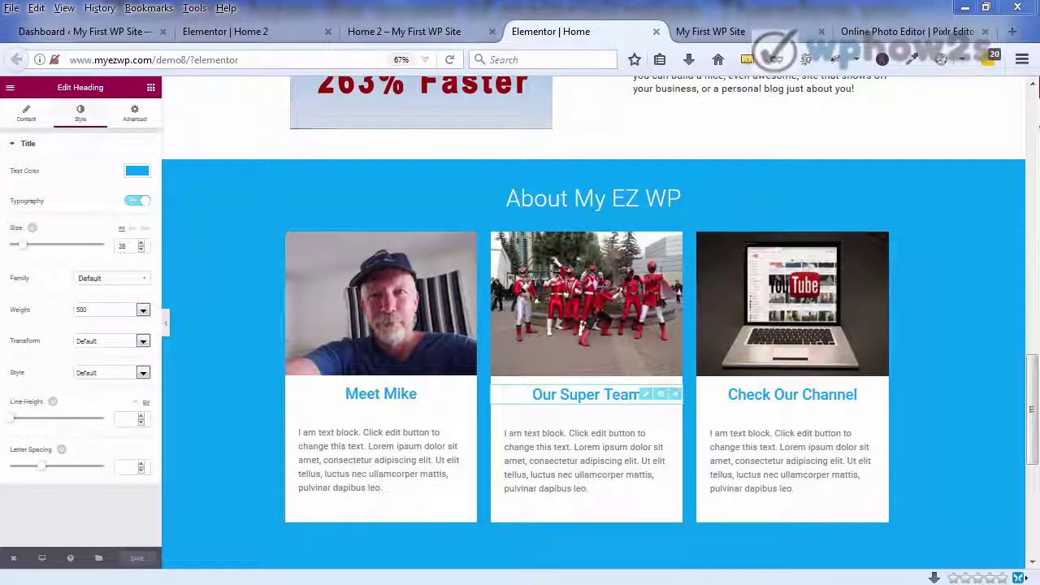
- Switch to the Home 2 page editor and copy the title text of the "Everyone needs a website" heading
left_click(247, 32)
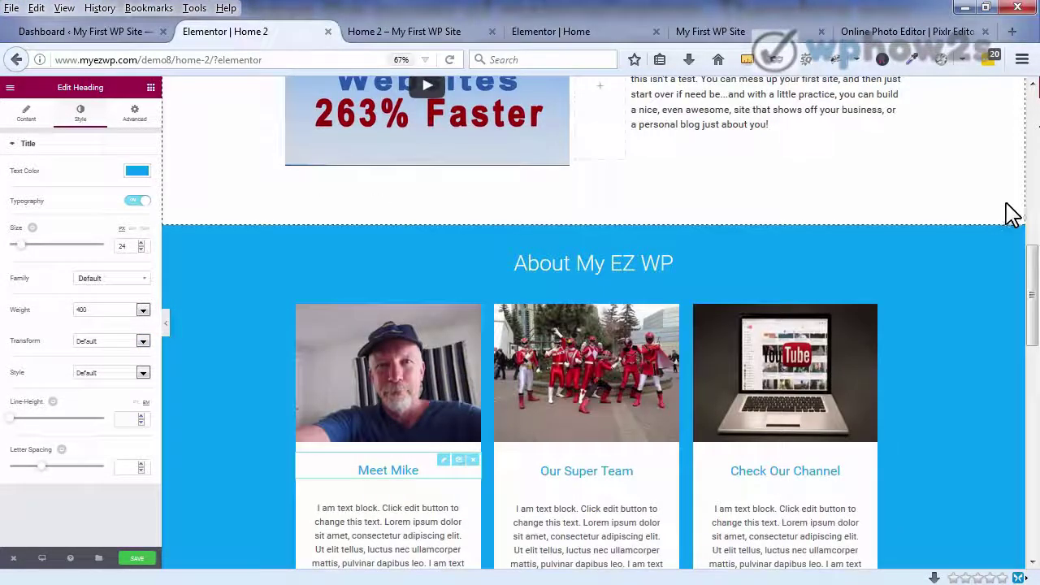
left_click_drag(1033, 268, 1032, 367)
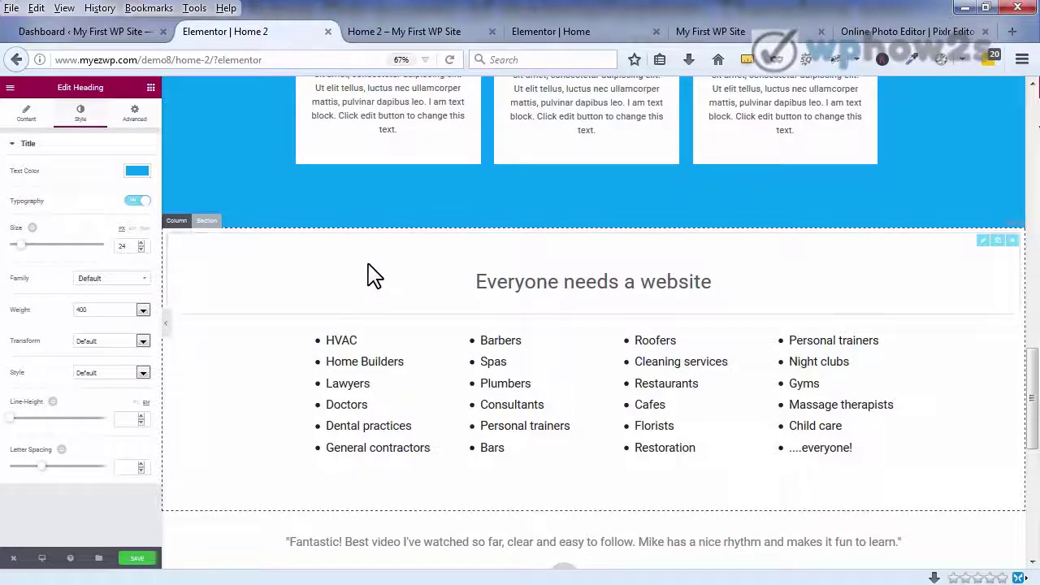
left_click(512, 276)
left_click_drag(117, 186, 32, 182)
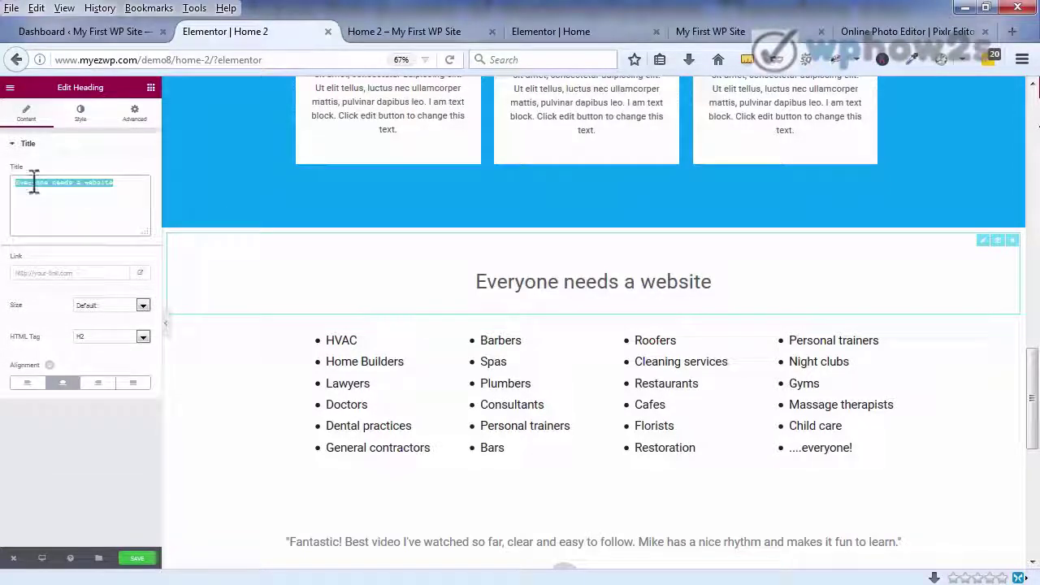
right_click(70, 223)
left_click(70, 236)
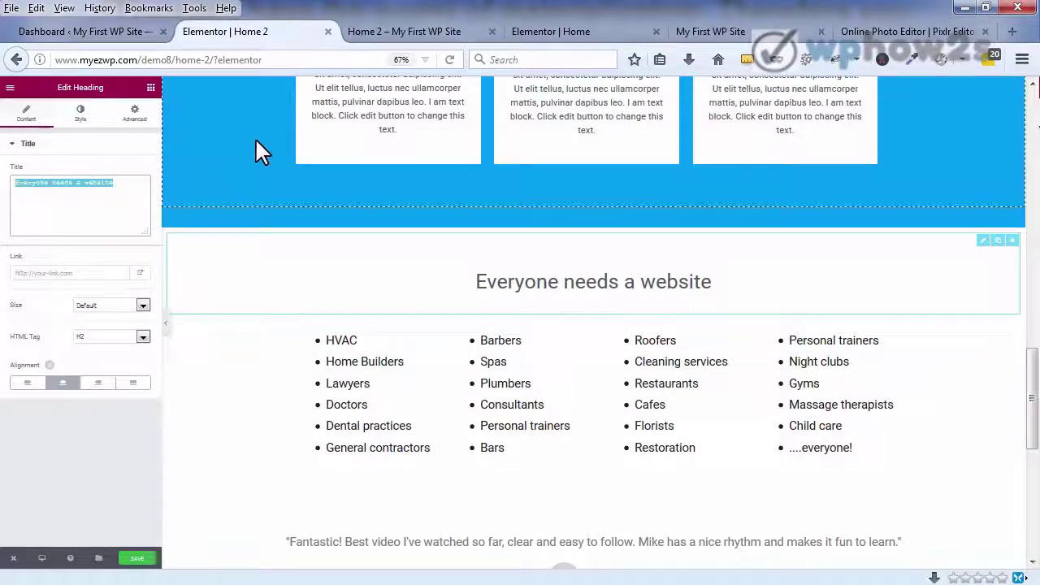
- Back in the Home page editor, add a single-column section below the blue section and set its content width to full width
left_click(556, 34)
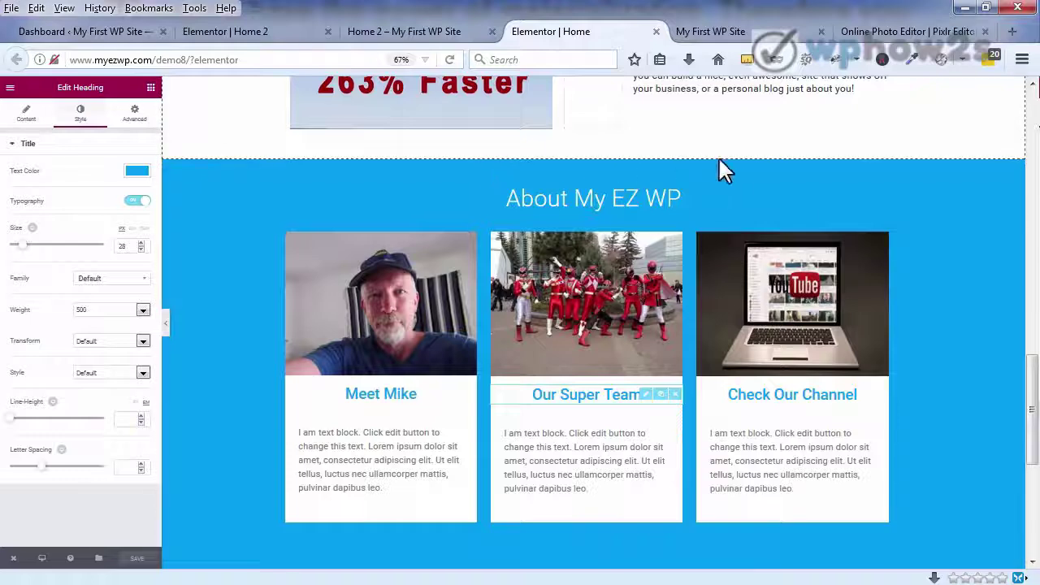
left_click_drag(1033, 365, 1030, 436)
left_click(539, 443)
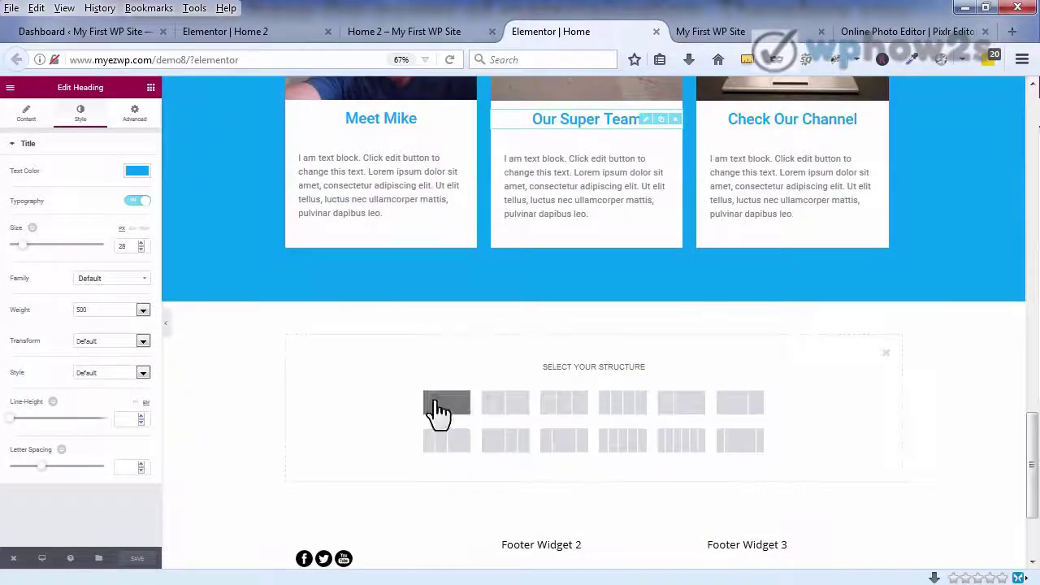
left_click(446, 402)
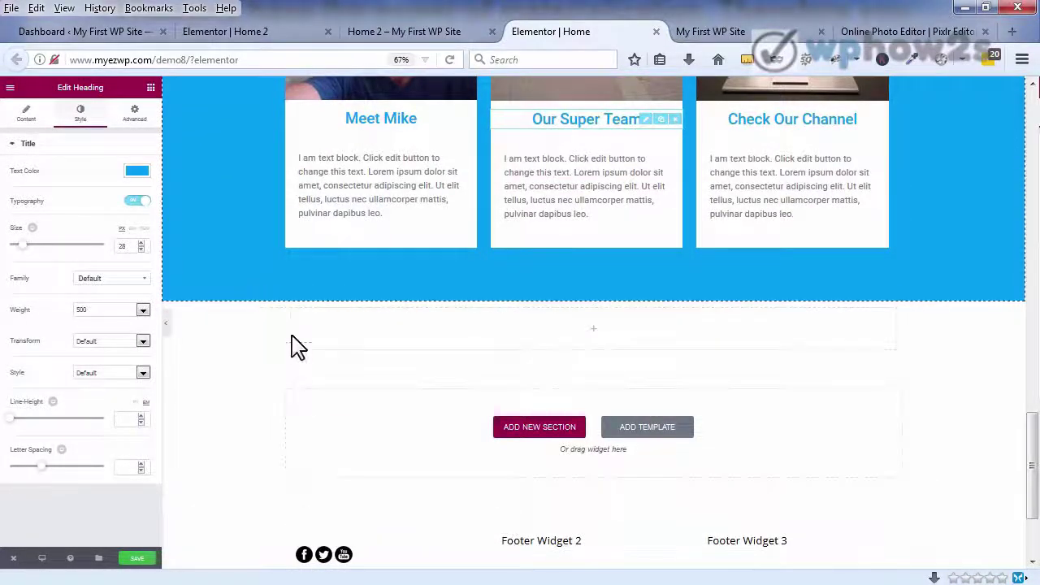
left_click(332, 355)
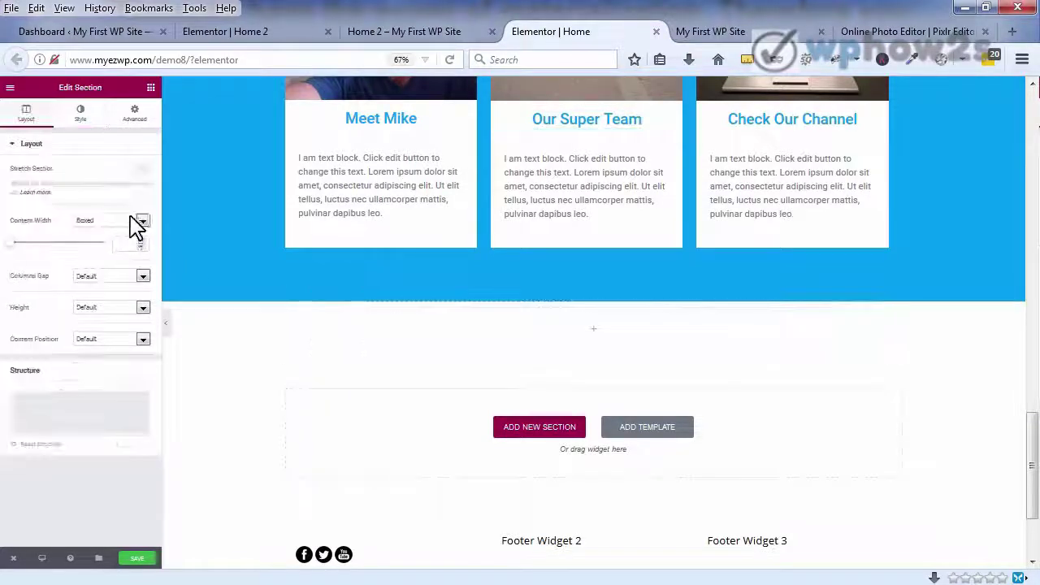
left_click(143, 221)
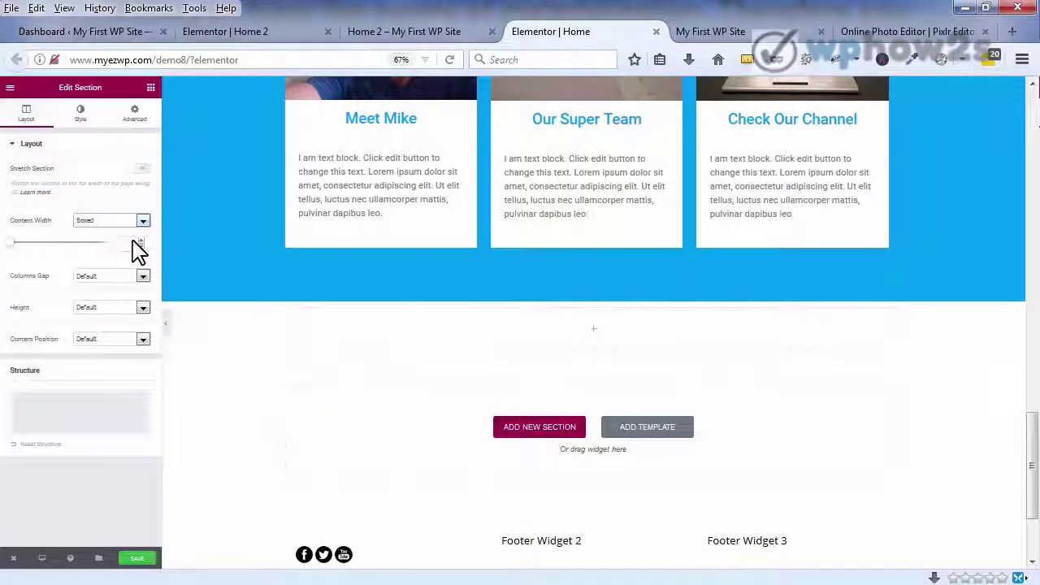
left_click(138, 250)
- Add a centered heading to the new section and replace its title with the copied text "Everyone needs a website"
left_click(150, 88)
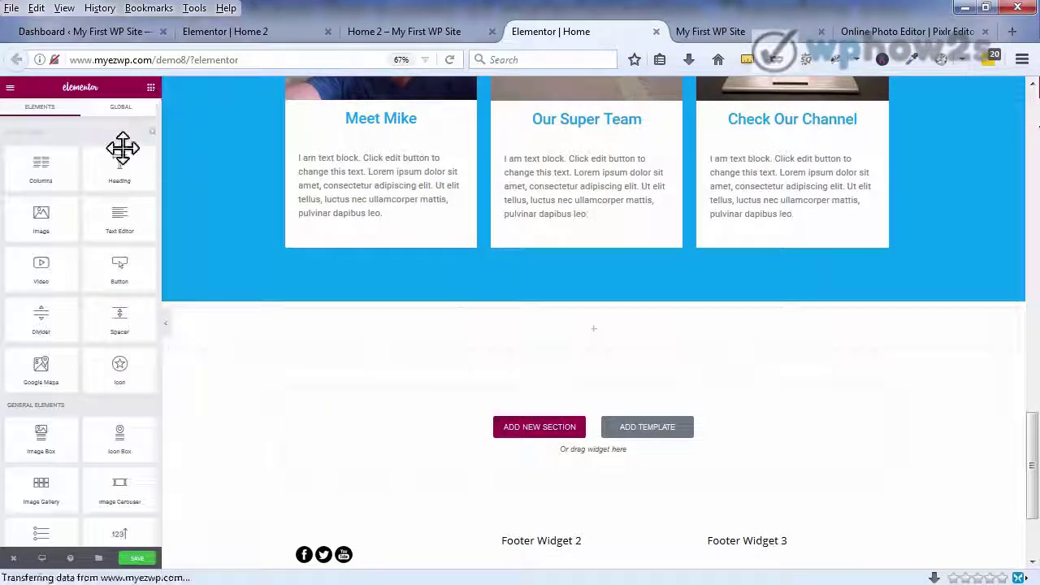
left_click_drag(128, 173, 495, 339)
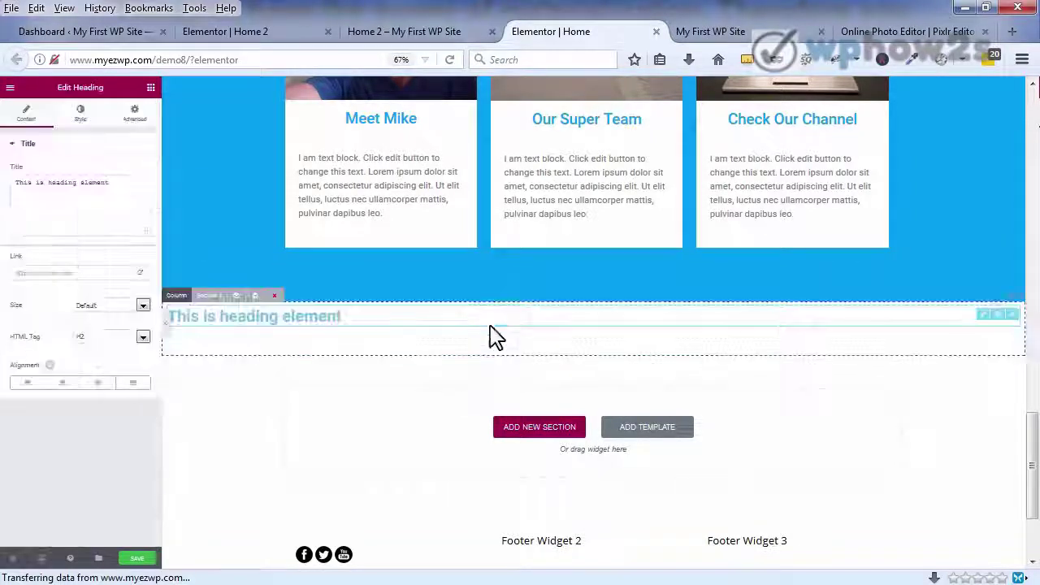
left_click_drag(109, 183, 15, 182)
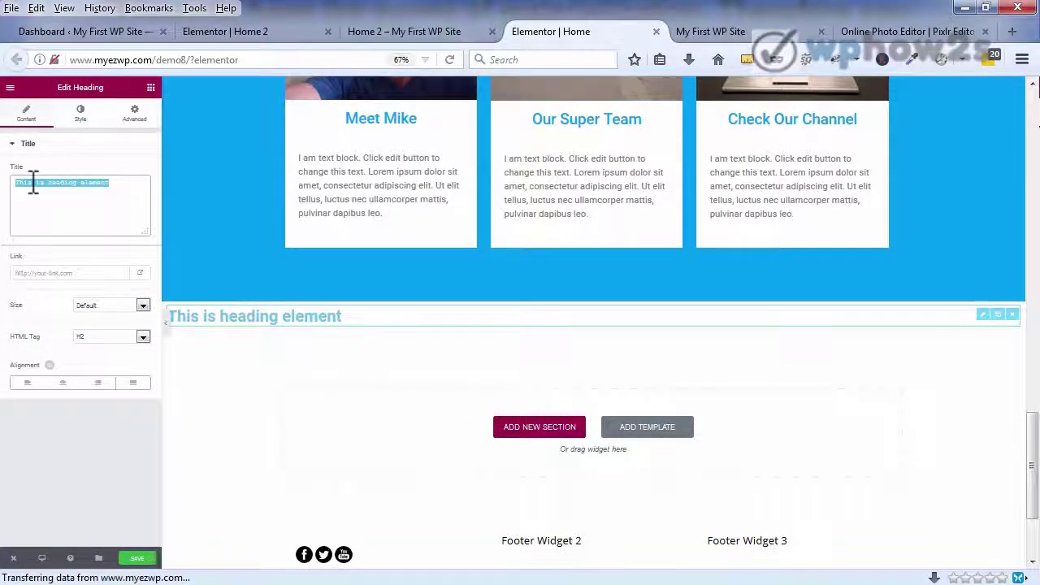
right_click(33, 183)
left_click(70, 249)
- Set the text color of the "Everyone needs a website" heading to the dark gray preset swatch
left_click(81, 113)
left_click(136, 175)
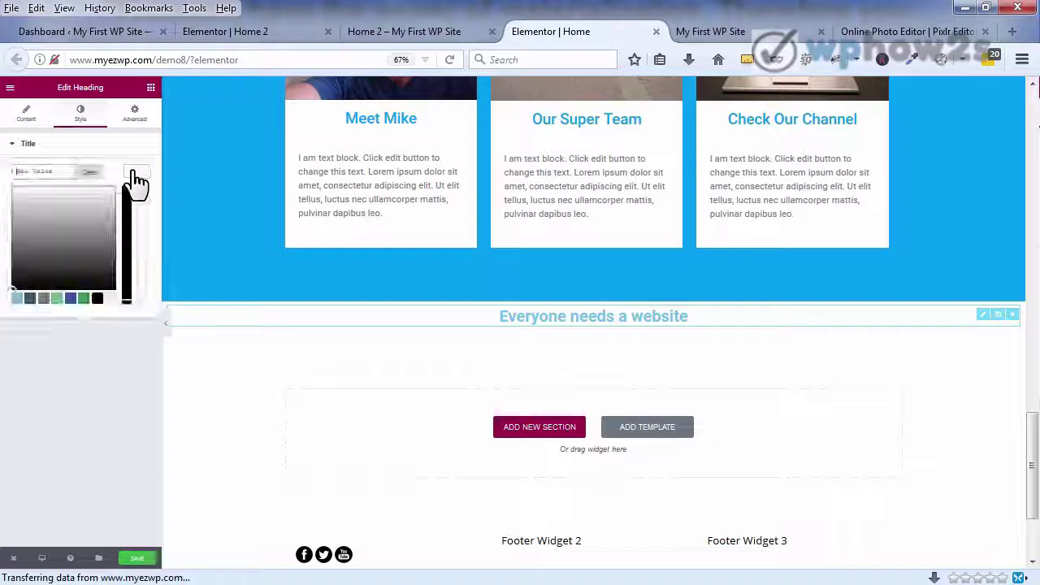
left_click(30, 298)
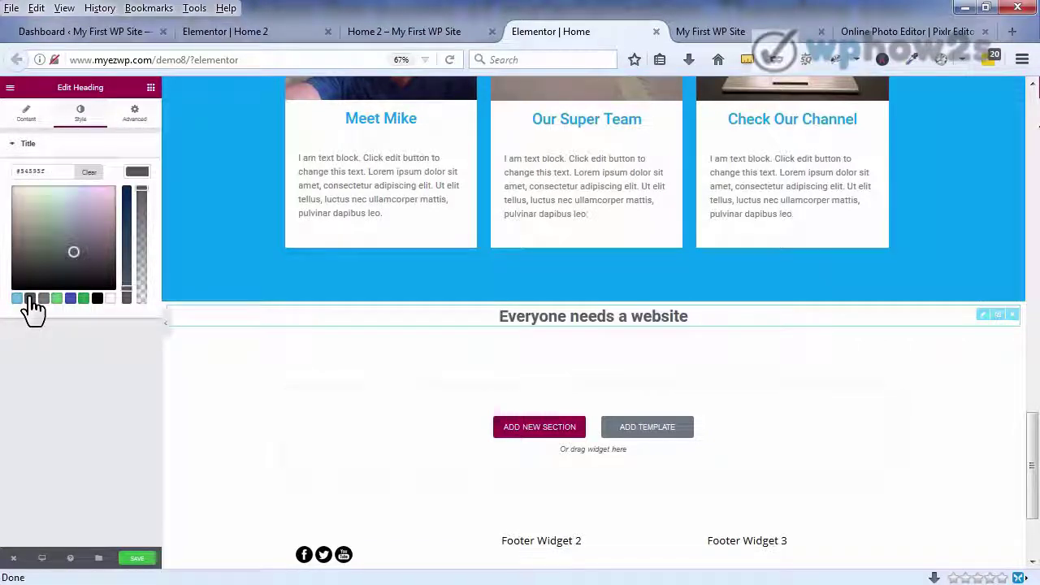
left_click(70, 153)
left_click(25, 146)
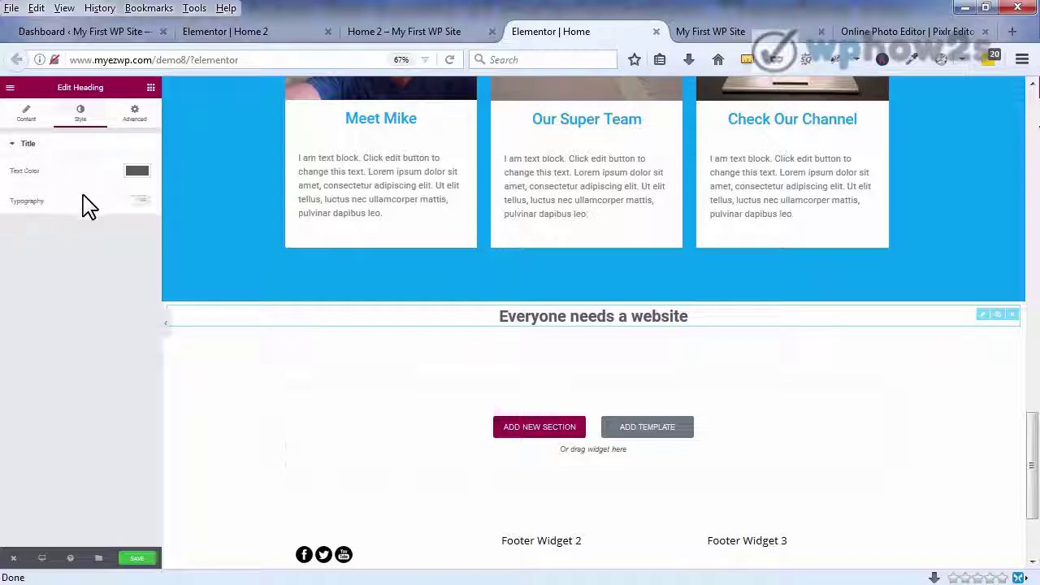
- Turn on custom typography for the "Everyone needs a website" heading and set its size to 44 px and weight to 300
left_click(137, 200)
left_click(140, 244)
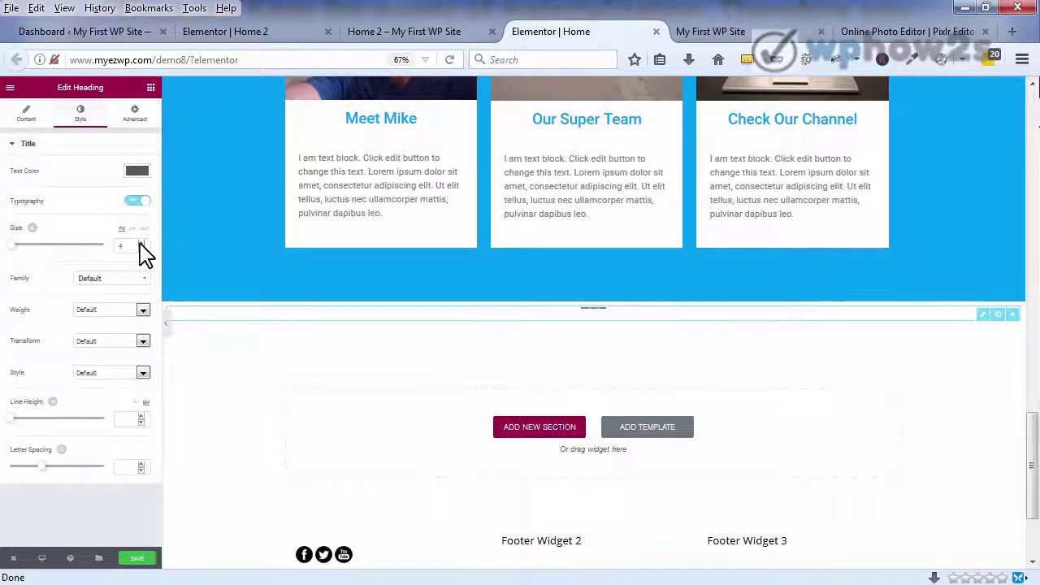
left_click_drag(140, 244, 139, 249)
left_click(143, 309)
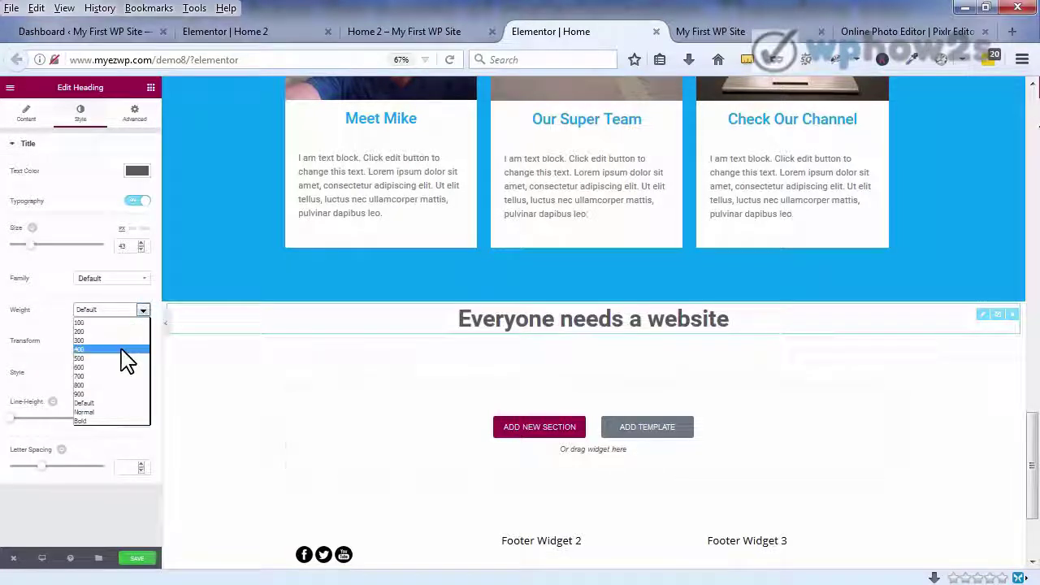
left_click(121, 350)
left_click(143, 313)
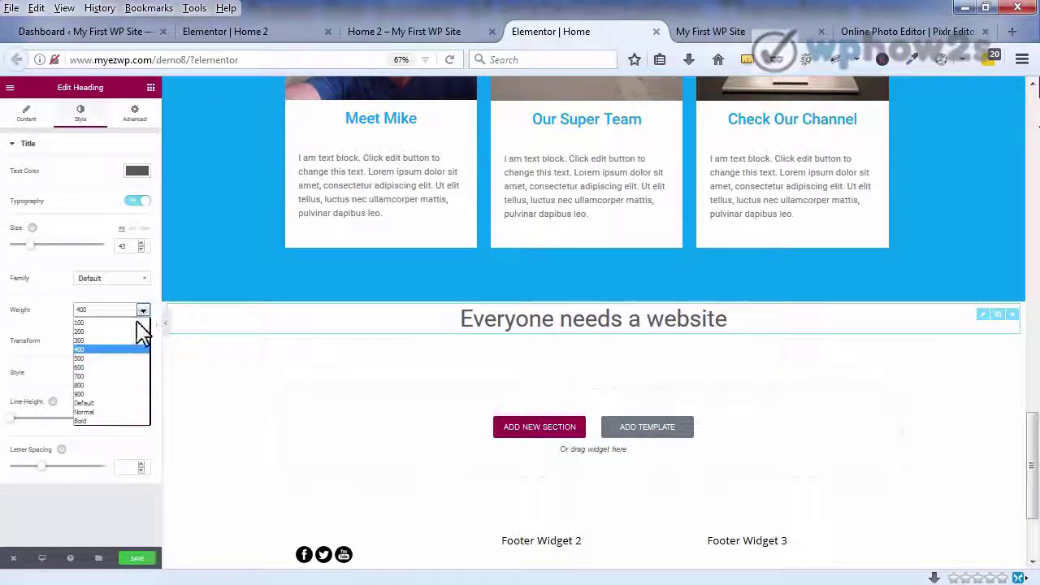
left_click(130, 341)
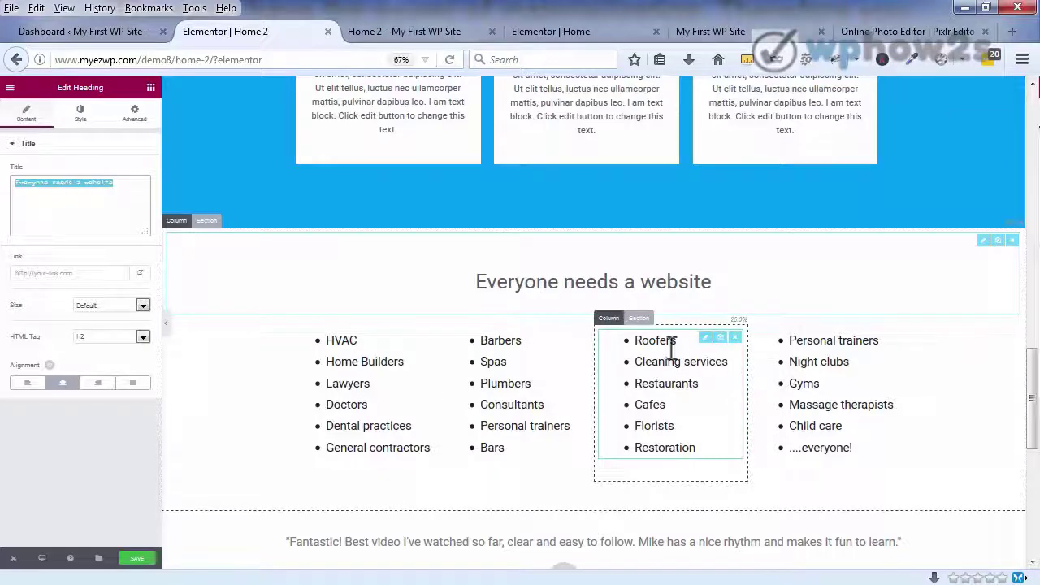
- In the Home page editor, insert a Columns element below the "Everyone needs a website" heading and expand it to four columns
left_click(579, 37)
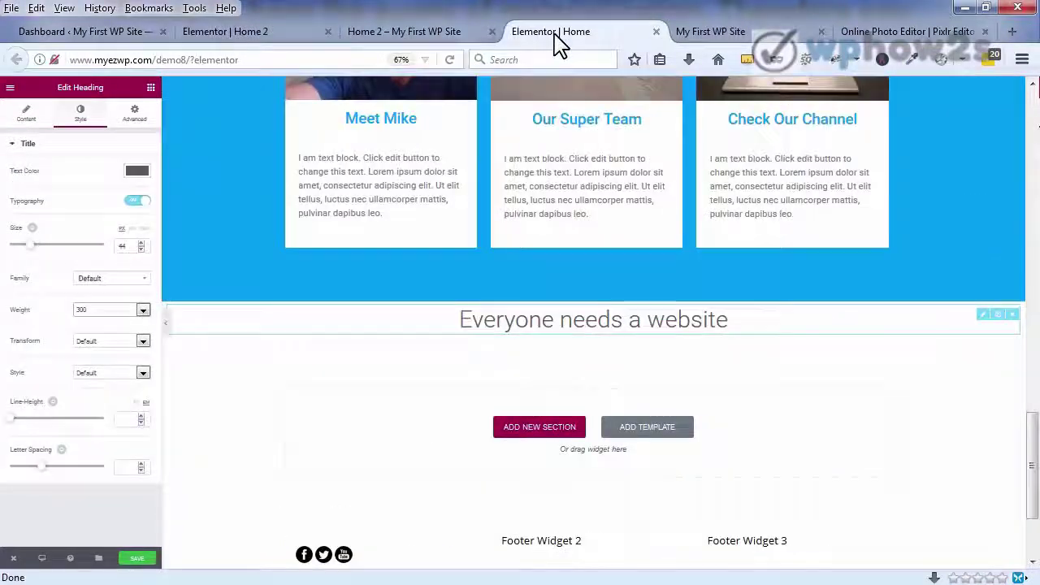
left_click(151, 88)
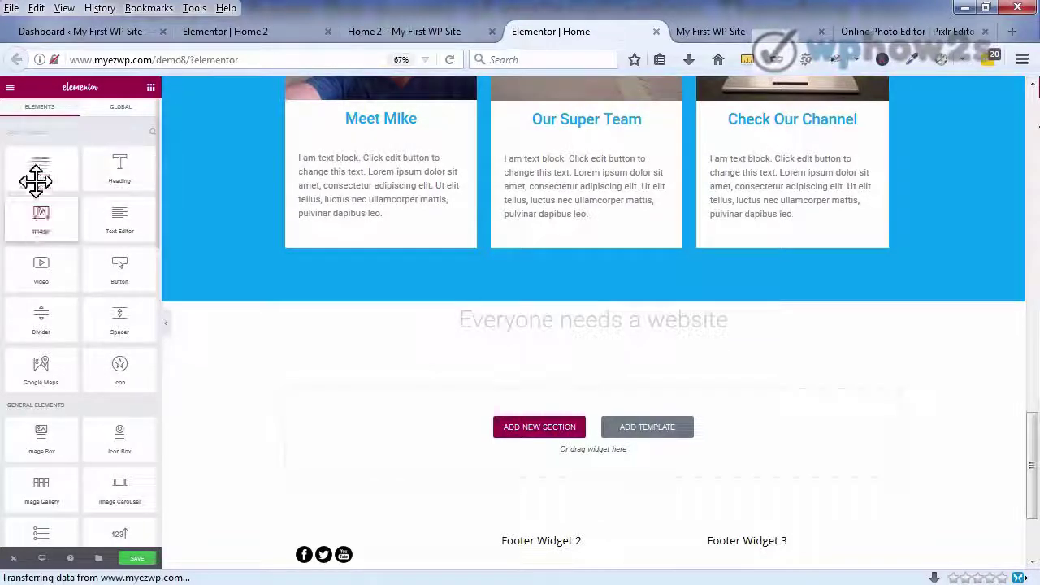
left_click_drag(35, 181, 536, 321)
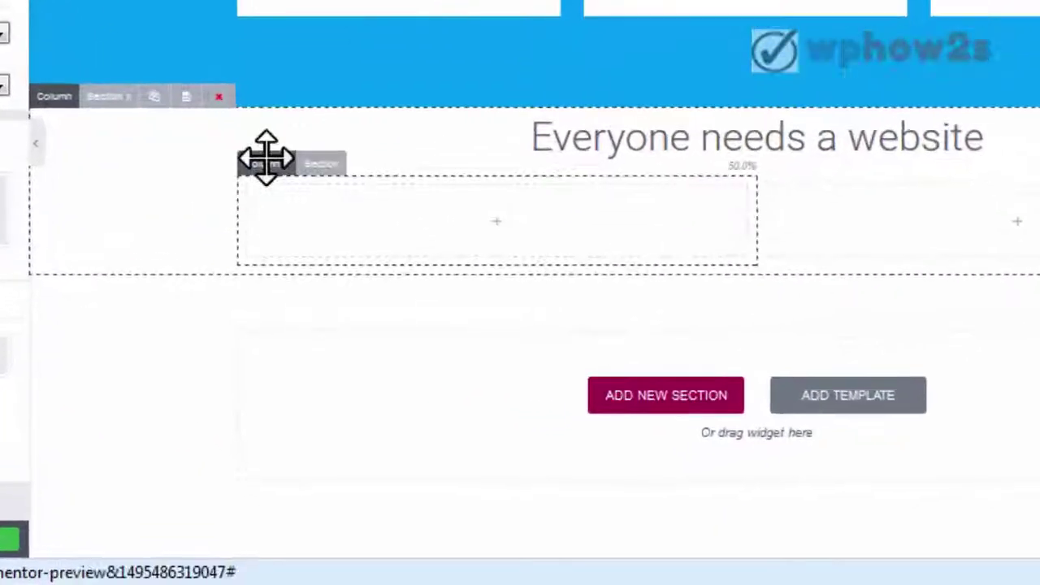
left_click(343, 164)
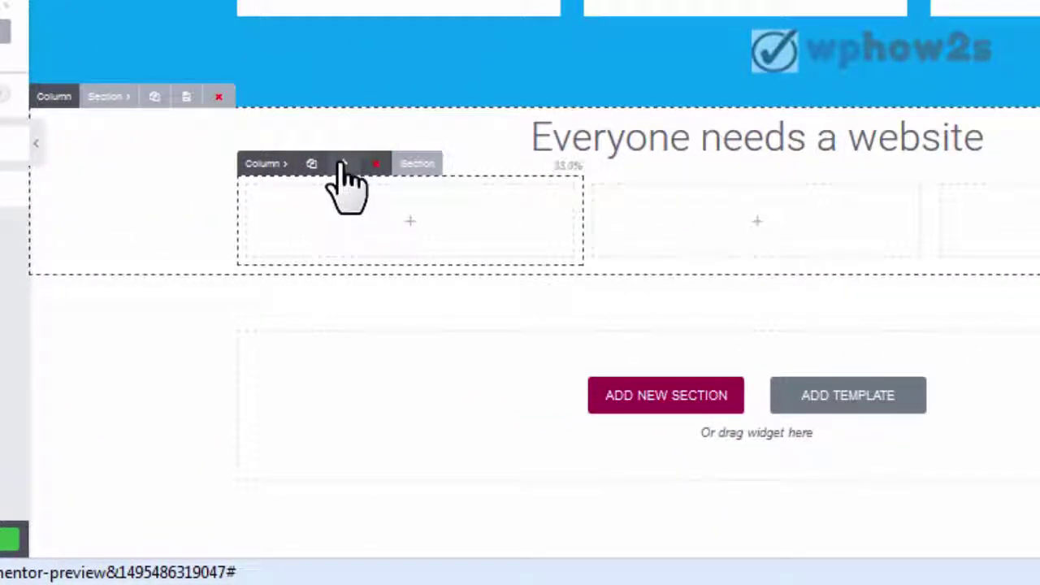
left_click(343, 165)
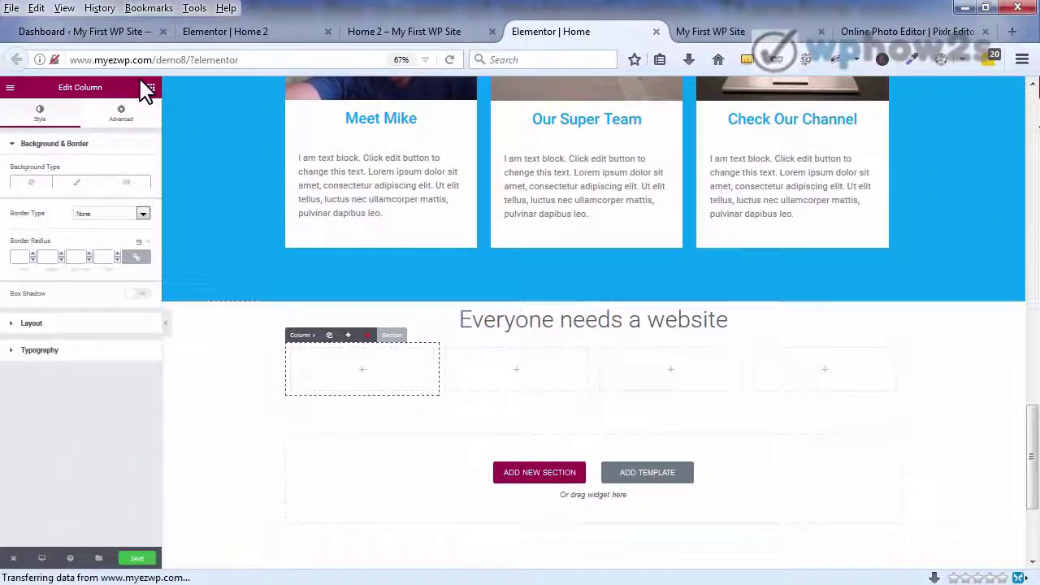
- Place a Text Editor element in each of the four empty columns below the "Everyone needs a website" heading
left_click(150, 87)
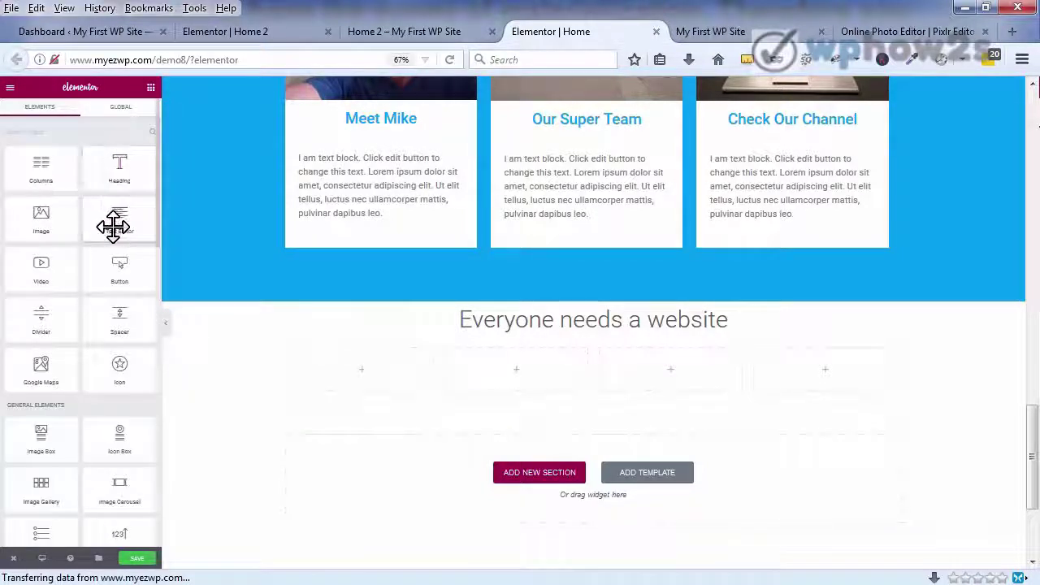
left_click_drag(113, 226, 349, 381)
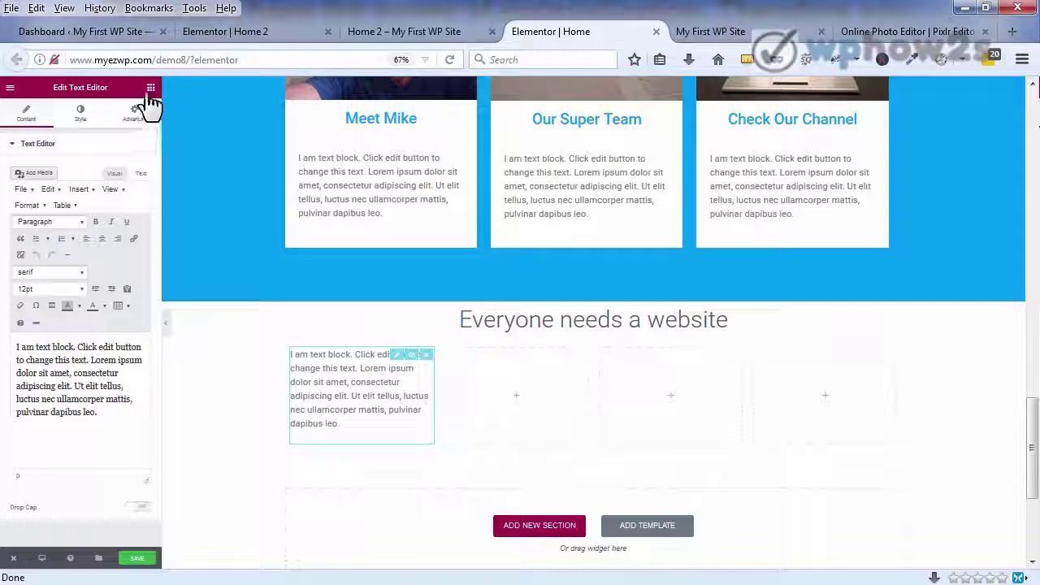
left_click(150, 89)
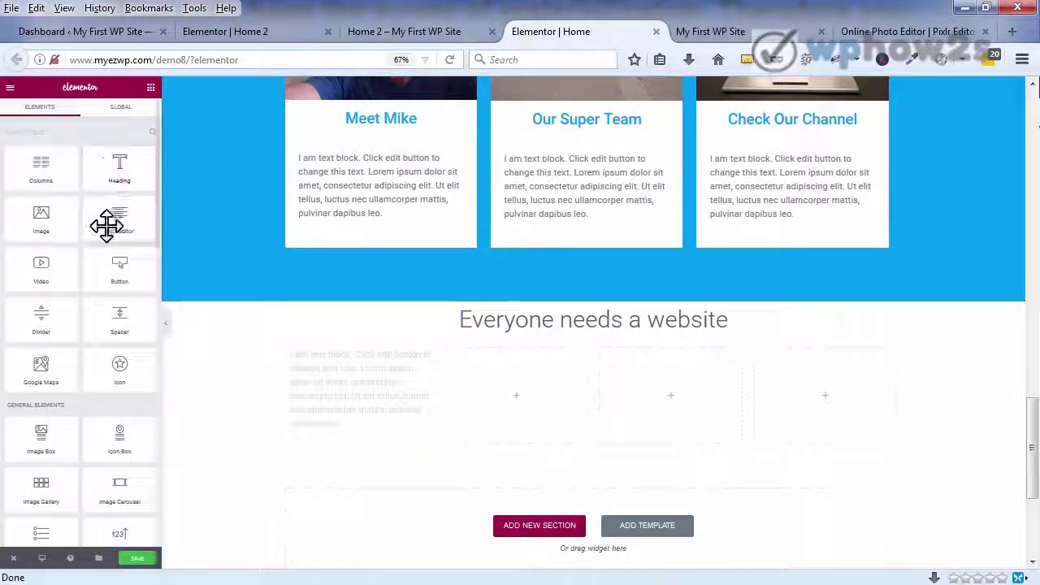
left_click_drag(106, 226, 439, 382)
left_click(150, 89)
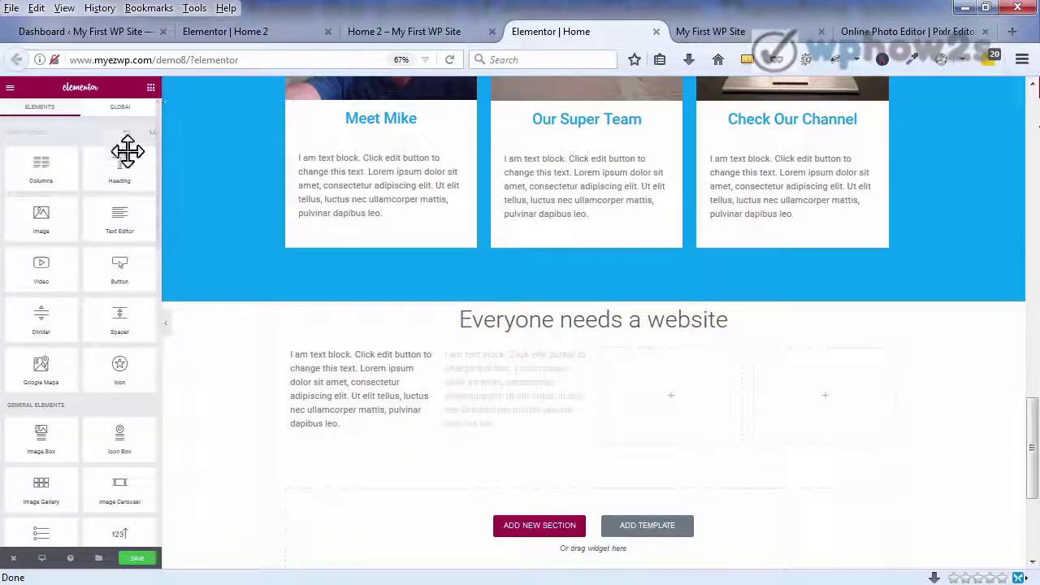
left_click_drag(119, 218, 638, 410)
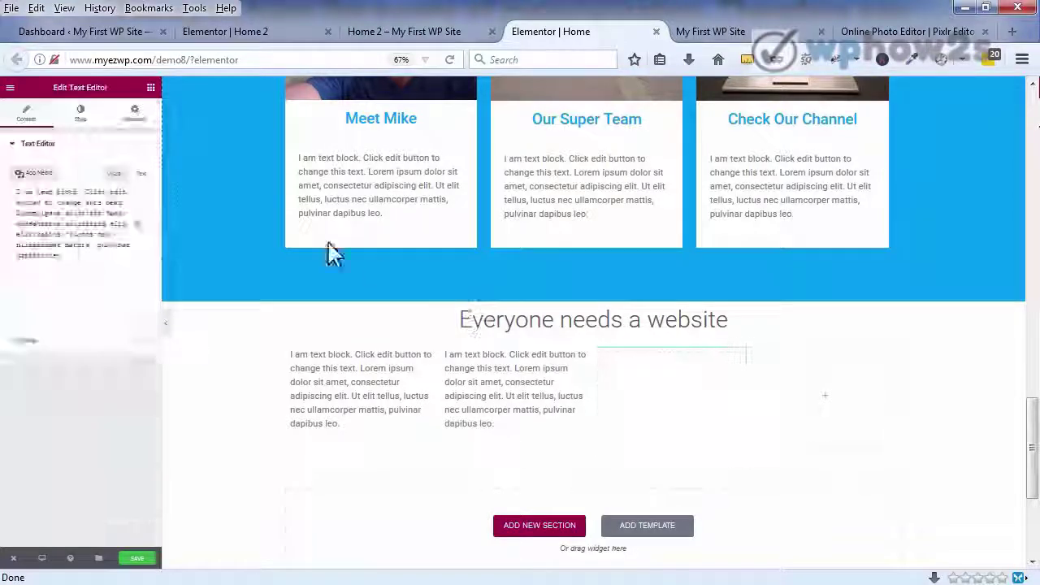
- Switch to the Home 2 editor and copy the first column's bulleted list, from HVAC to General contractors
left_click(411, 389)
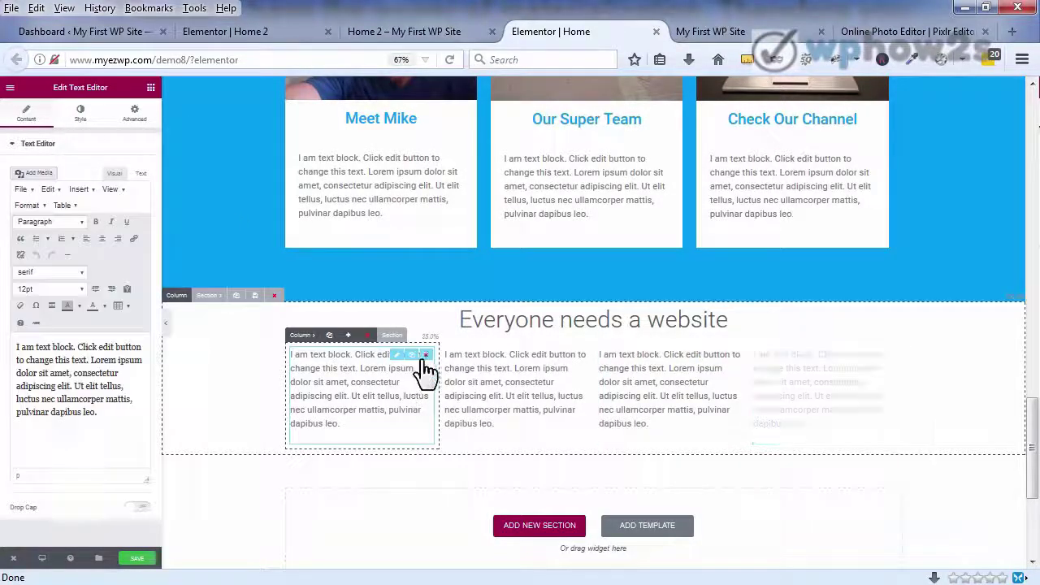
left_click(284, 33)
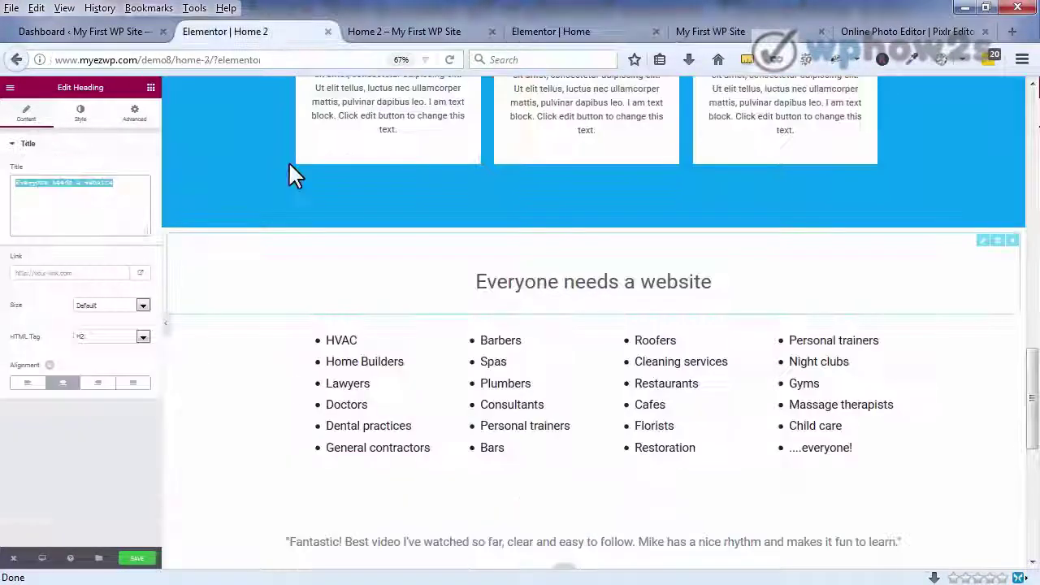
left_click(409, 386)
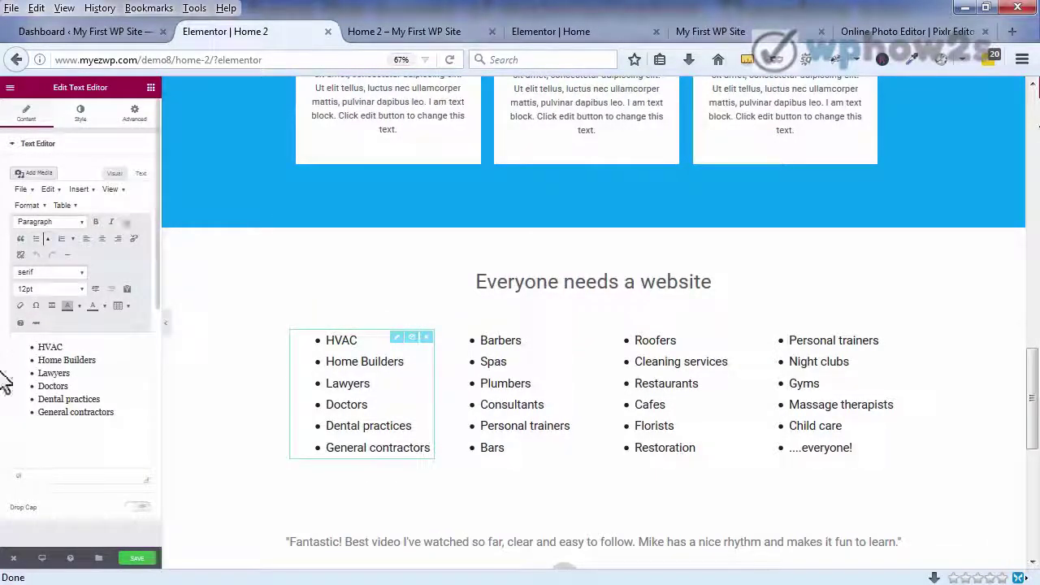
left_click_drag(27, 339, 124, 413)
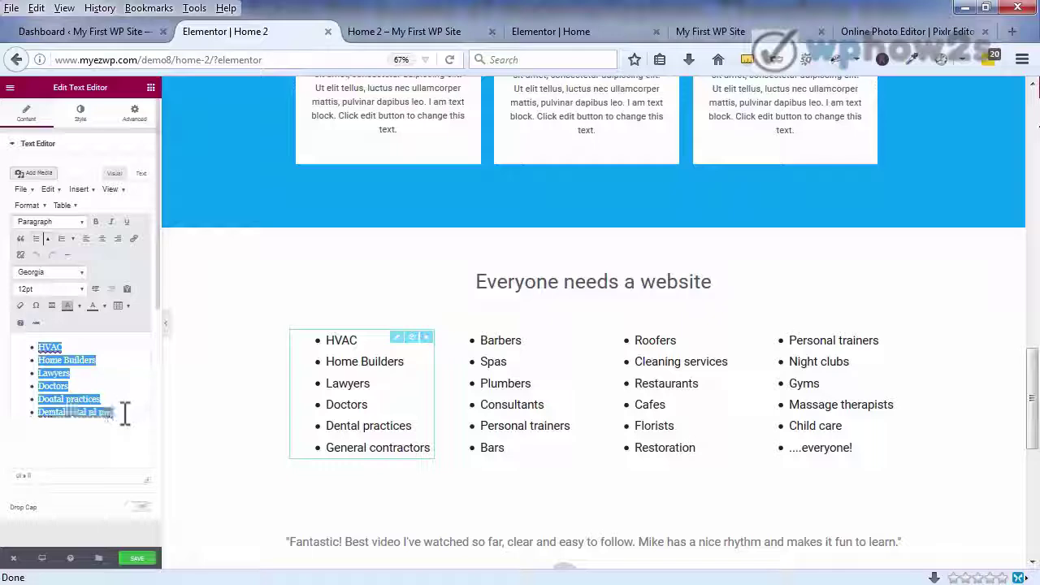
right_click(44, 396)
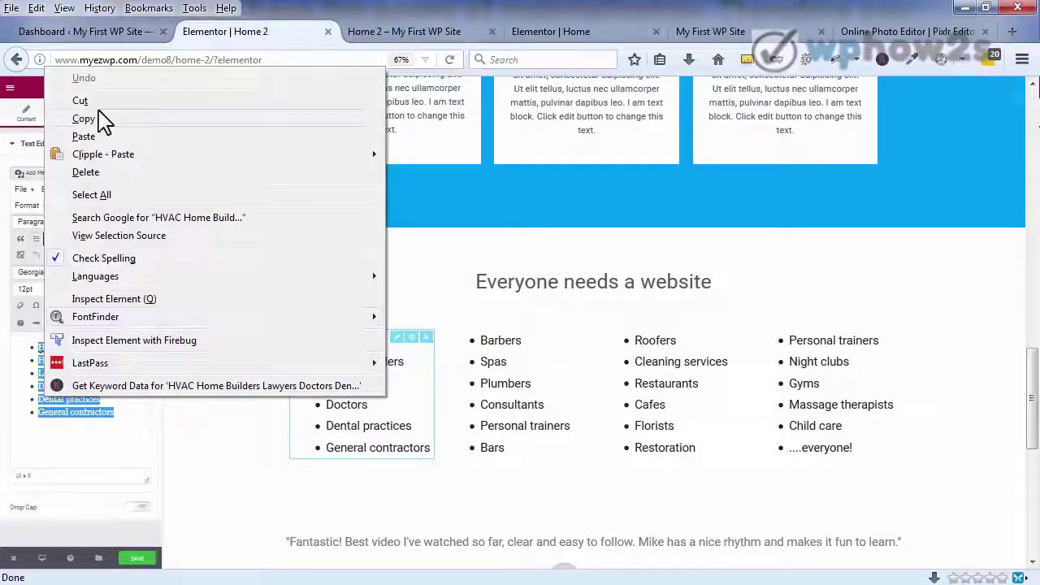
left_click(83, 116)
- In the Home page editor, replace the first column's placeholder text with the copied HVAC to General contractors list
key("ctrl+Tab")
key("ctrl+Tab")
left_click_drag(127, 398, 27, 413)
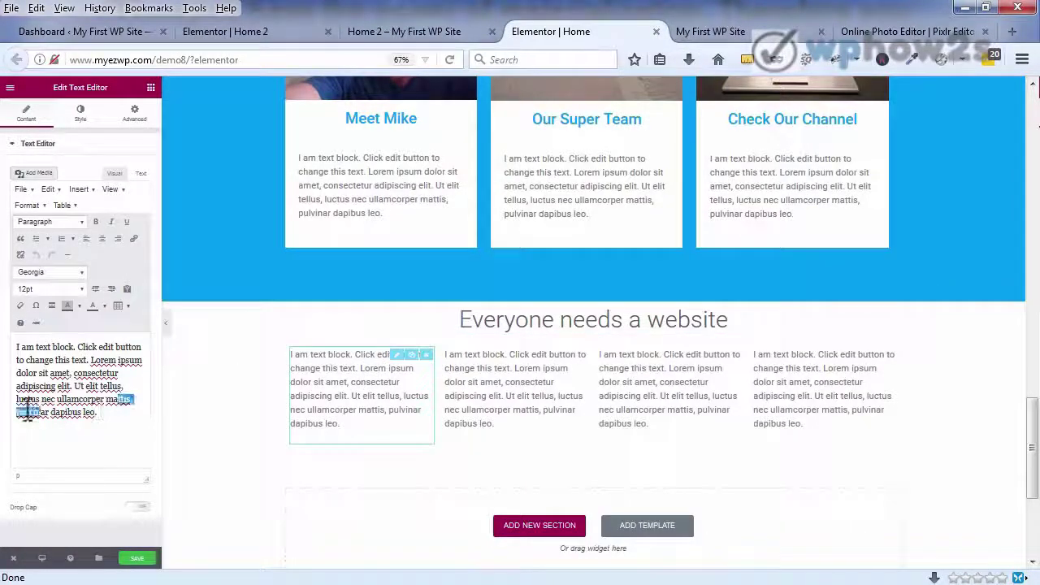
left_click(103, 416)
left_click_drag(103, 416, 19, 343)
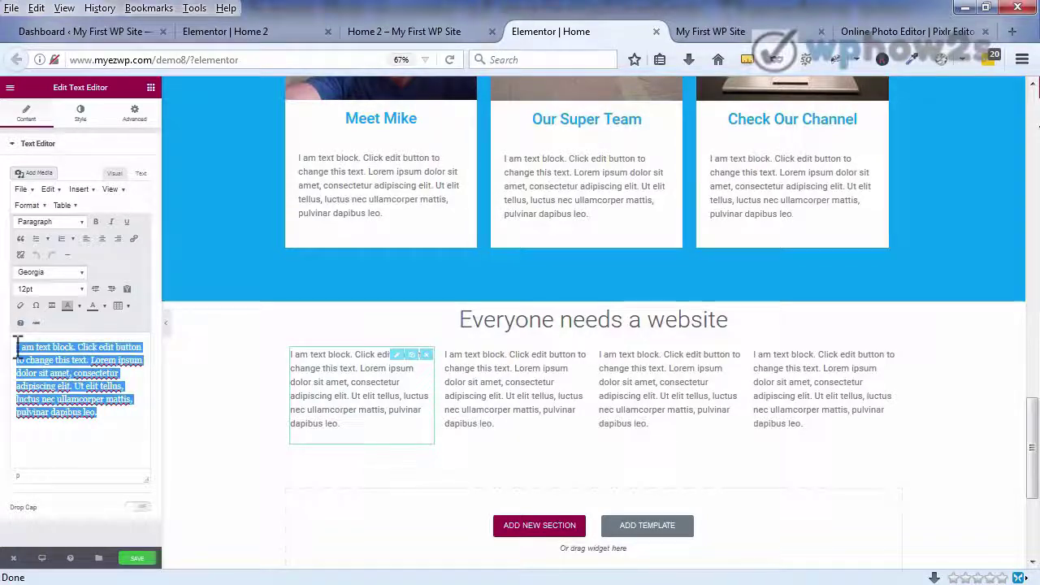
right_click(33, 367)
left_click(75, 93)
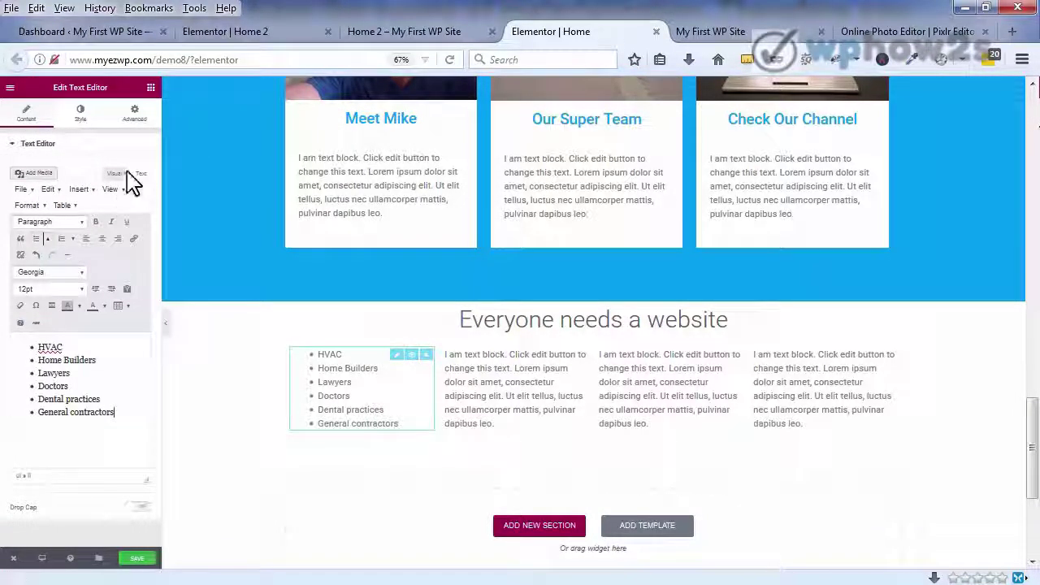
- In the Home 2 editor, copy the text color code #1e1e1e from the first list's style settings
left_click(195, 31)
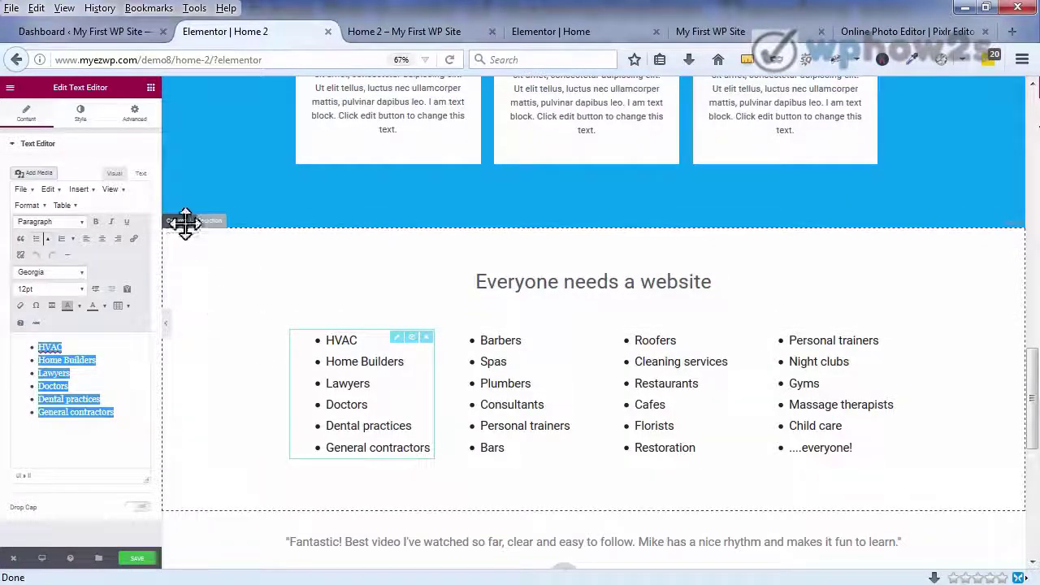
left_click(128, 360)
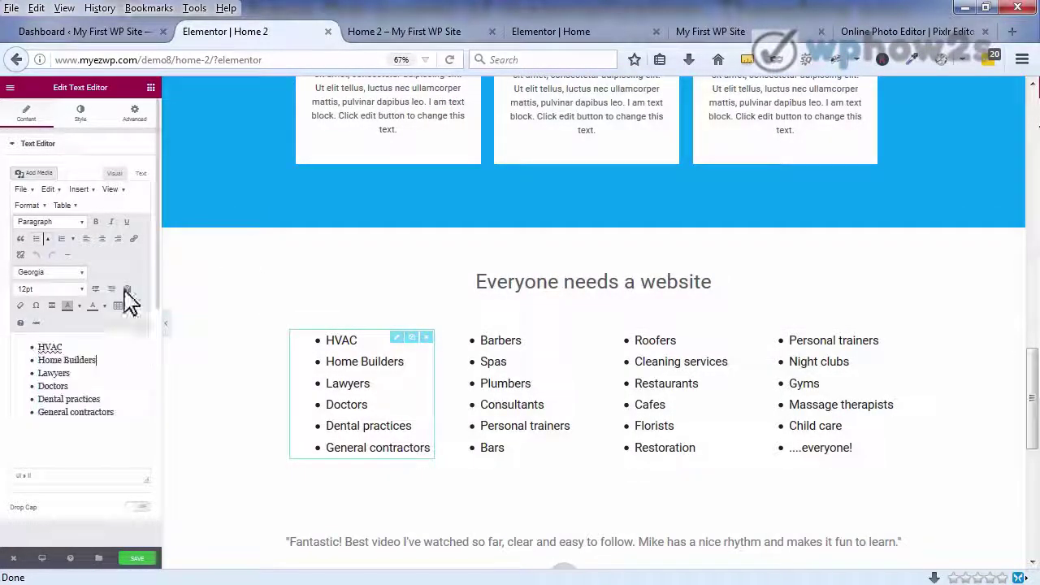
left_click(80, 114)
left_click(137, 218)
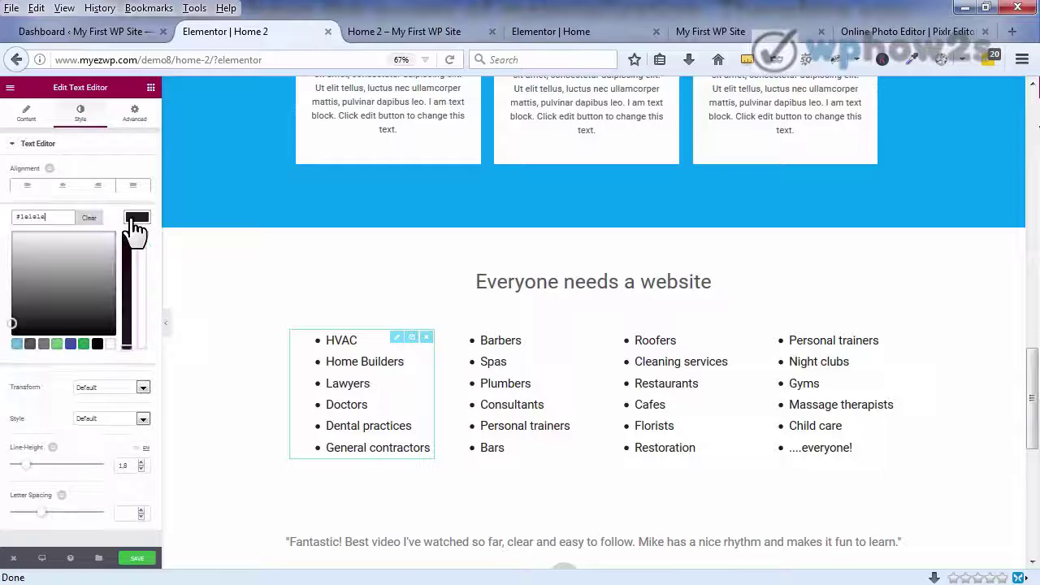
right_click(19, 216)
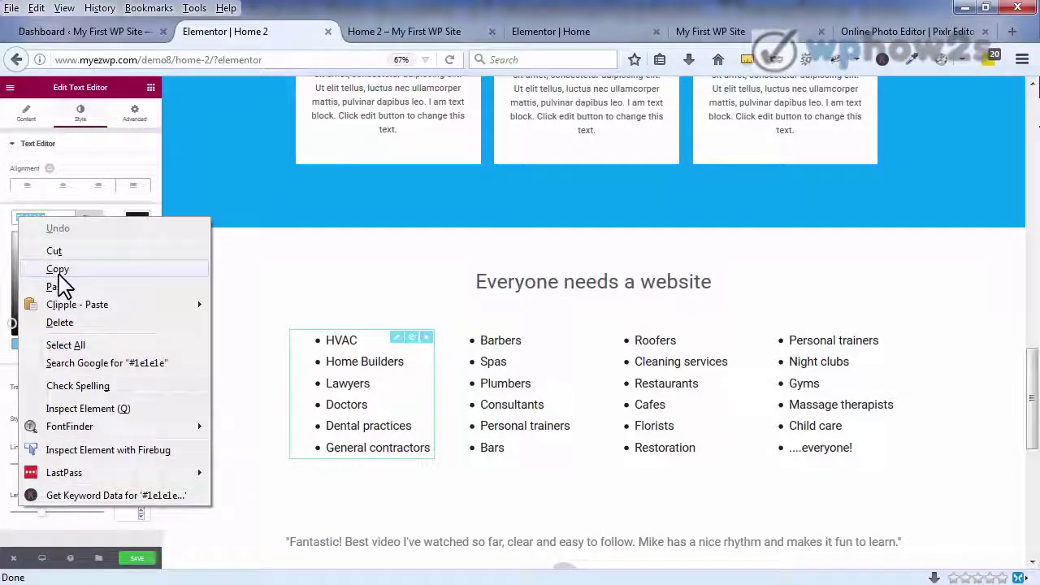
left_click(59, 273)
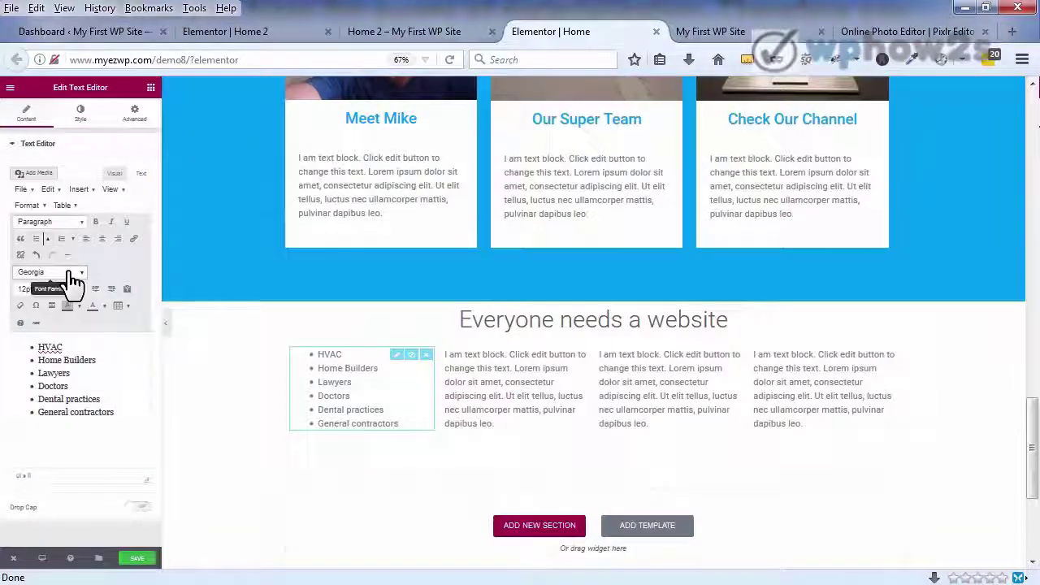
- Back in the Home page editor, paste #1e1e1e as the text color of the first column's list
left_click(82, 119)
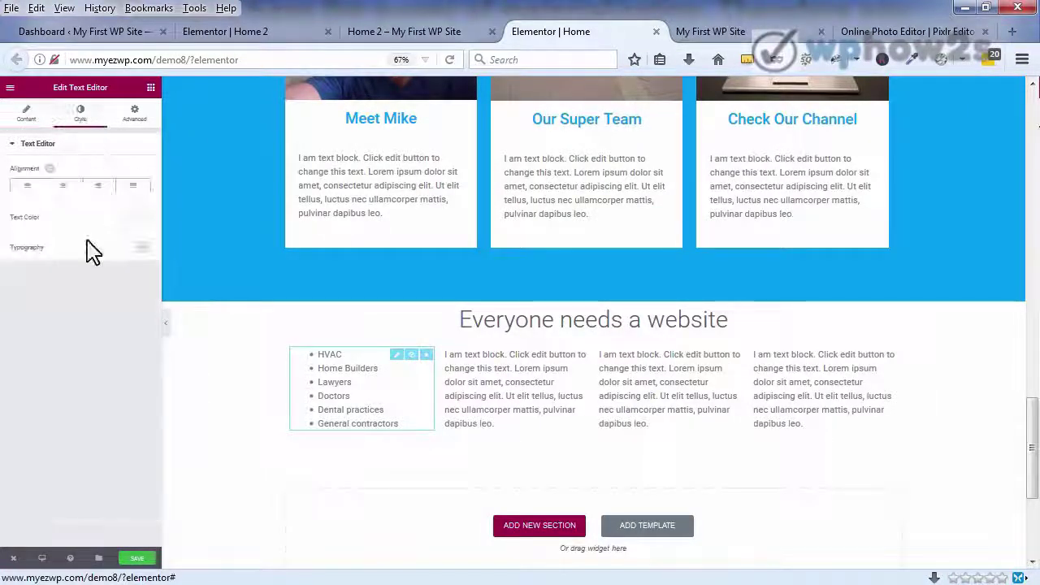
left_click(139, 220)
right_click(51, 216)
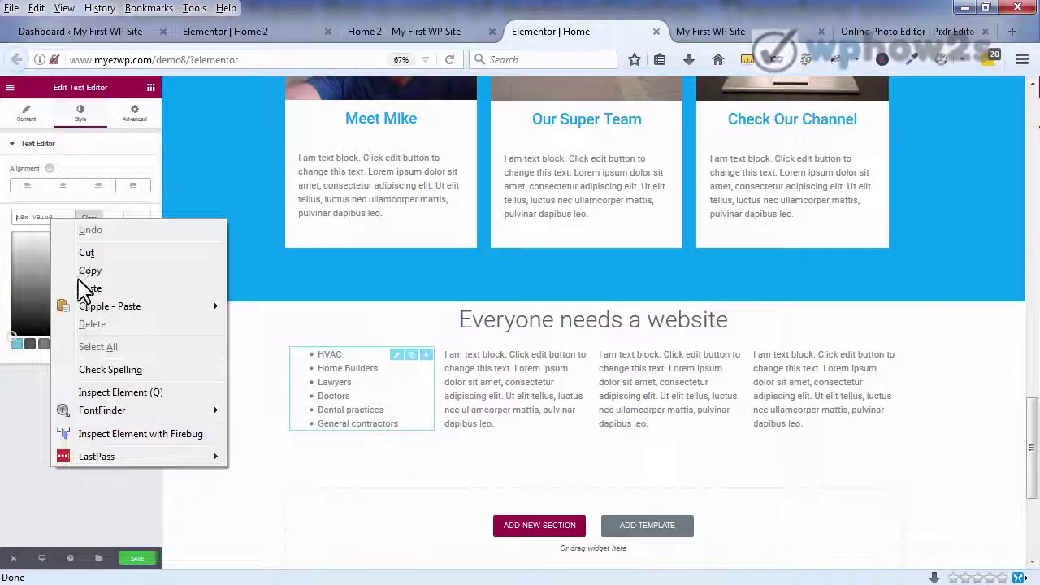
left_click(83, 286)
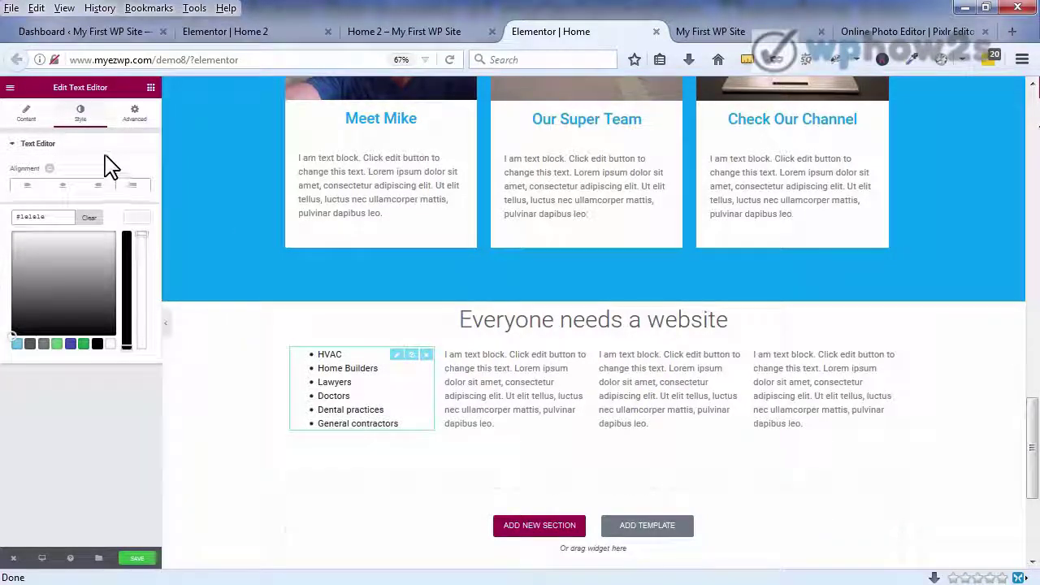
left_click(74, 148)
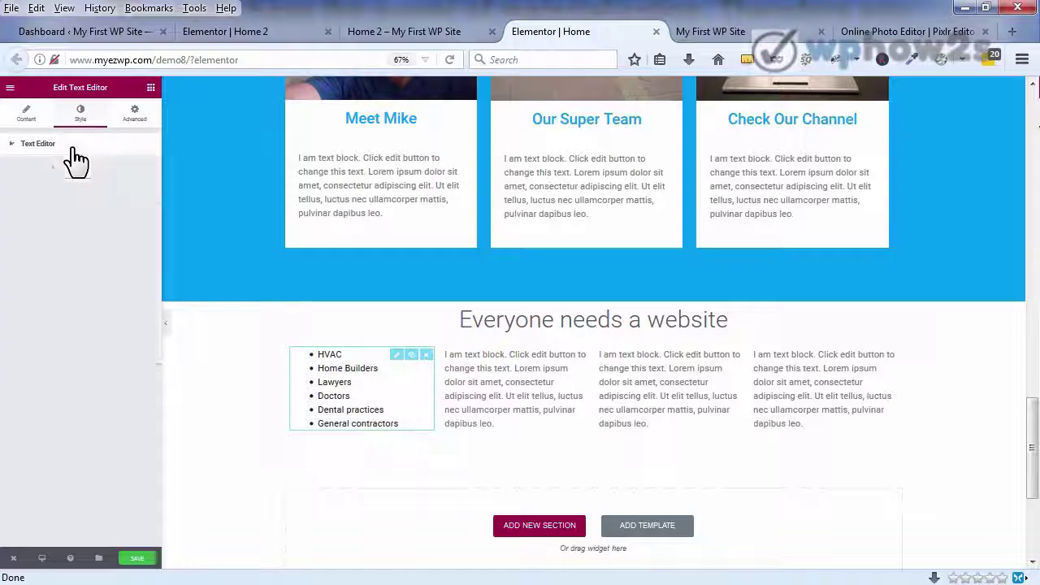
left_click(17, 150)
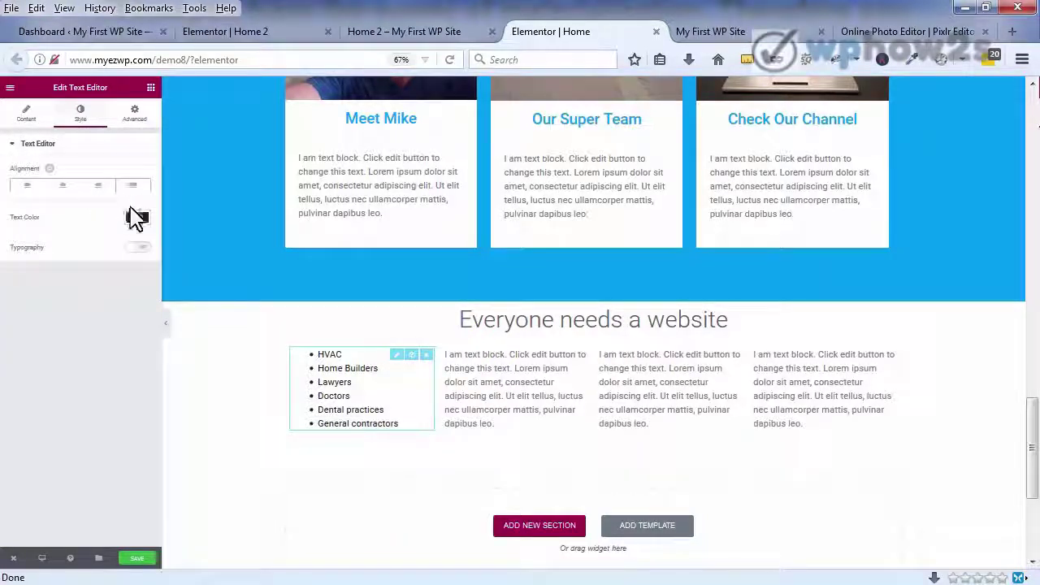
- Turn on custom typography for the first column's list and set its size to 22 px
left_click(136, 249)
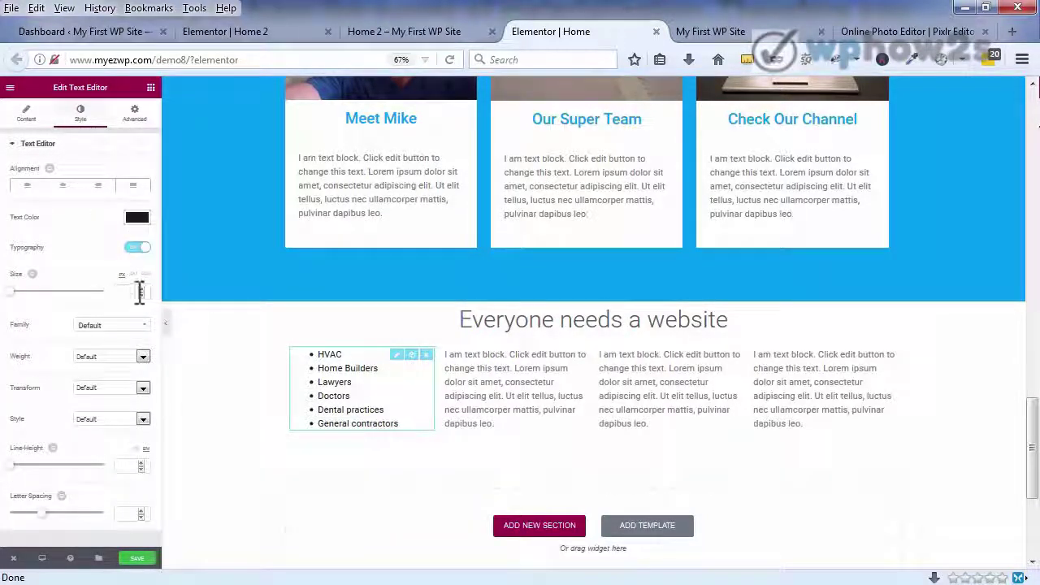
left_click(138, 293)
type("15")
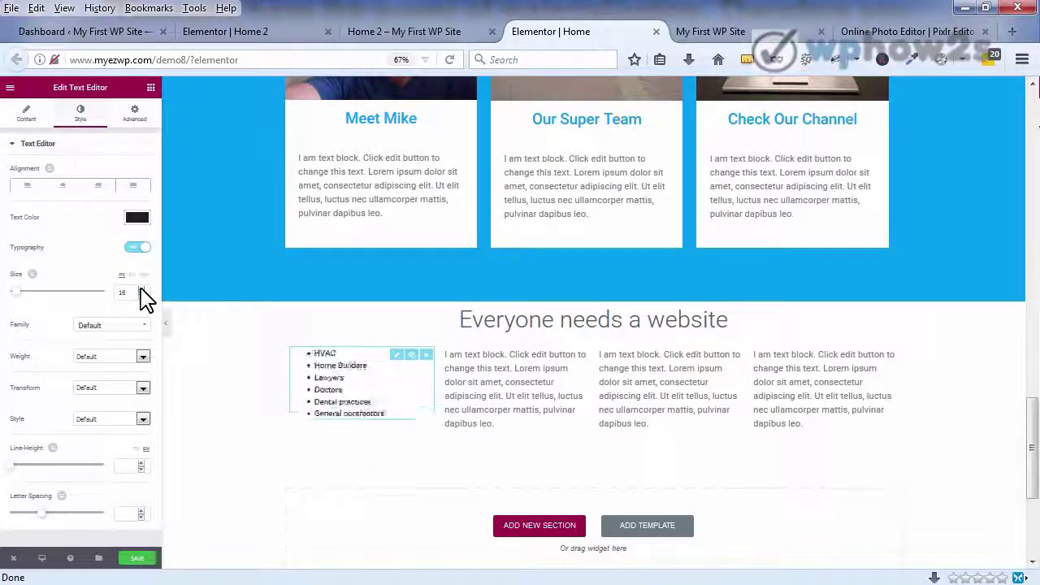
left_click(140, 290)
left_click(140, 289)
left_click(141, 290)
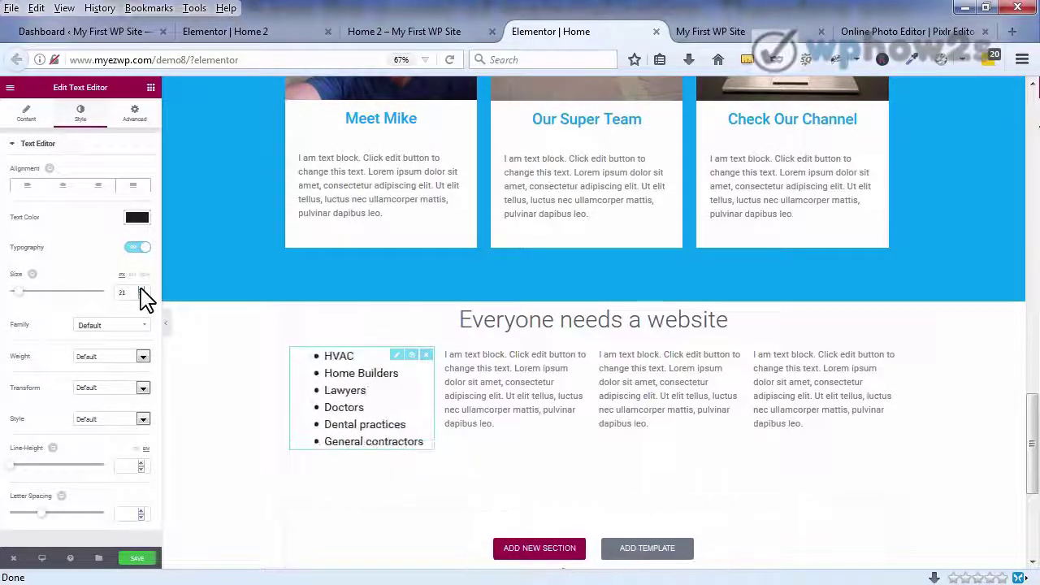
left_click(141, 290)
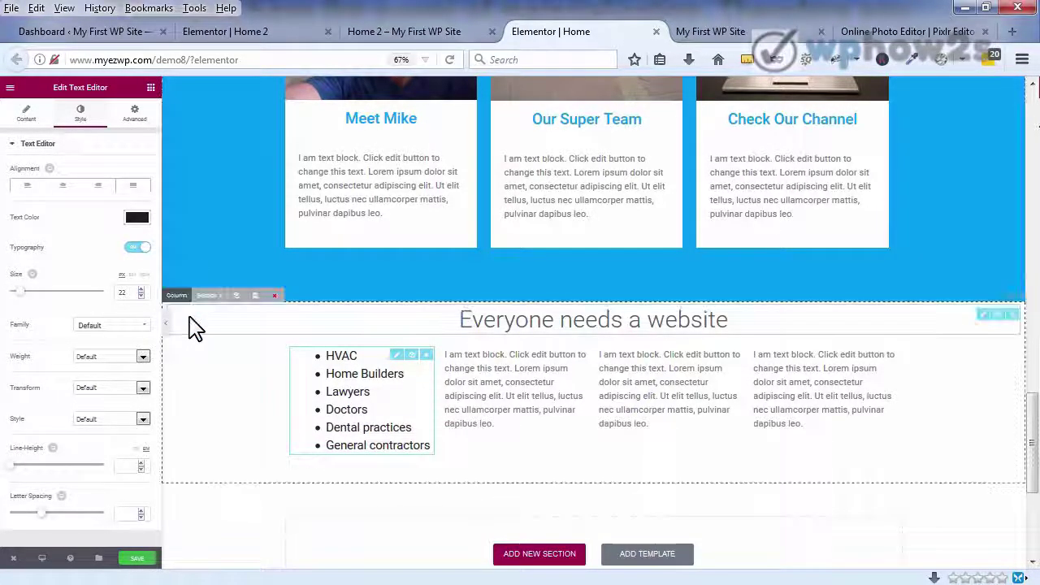
- Set the line height of the first column's list to 1.8 em
left_click(141, 461)
left_click(141, 462)
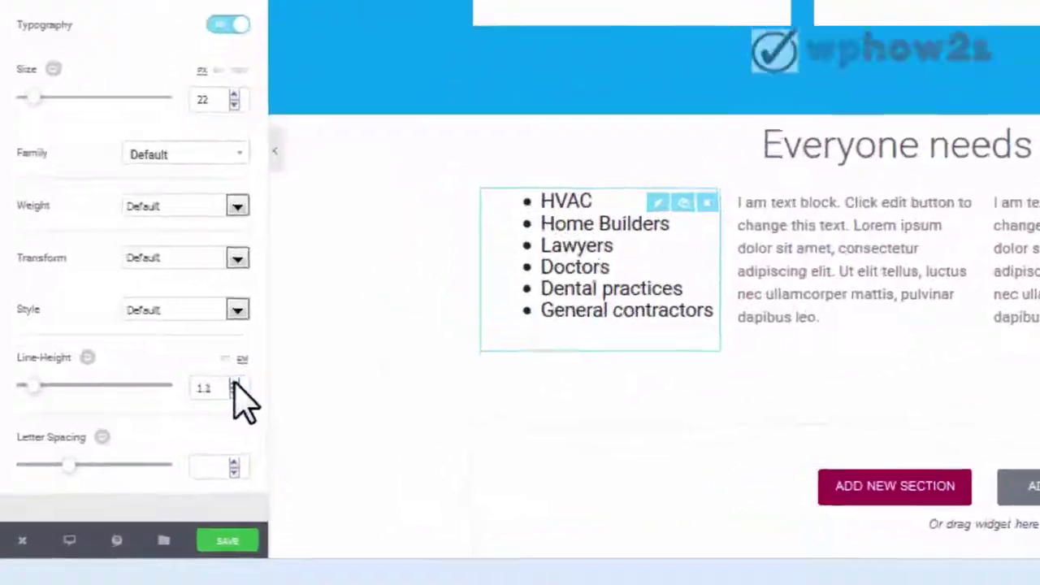
left_click(141, 462)
left_click(234, 383)
left_click(234, 384)
left_click(235, 384)
left_click(234, 383)
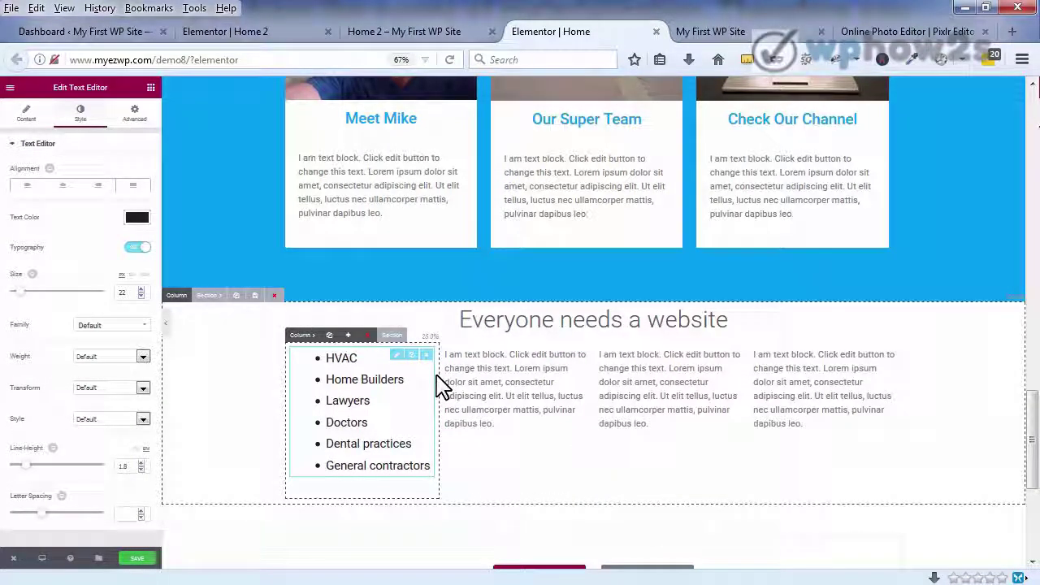
- Duplicate the styled first list column and delete the placeholder text column directly after the copy
left_click(510, 396)
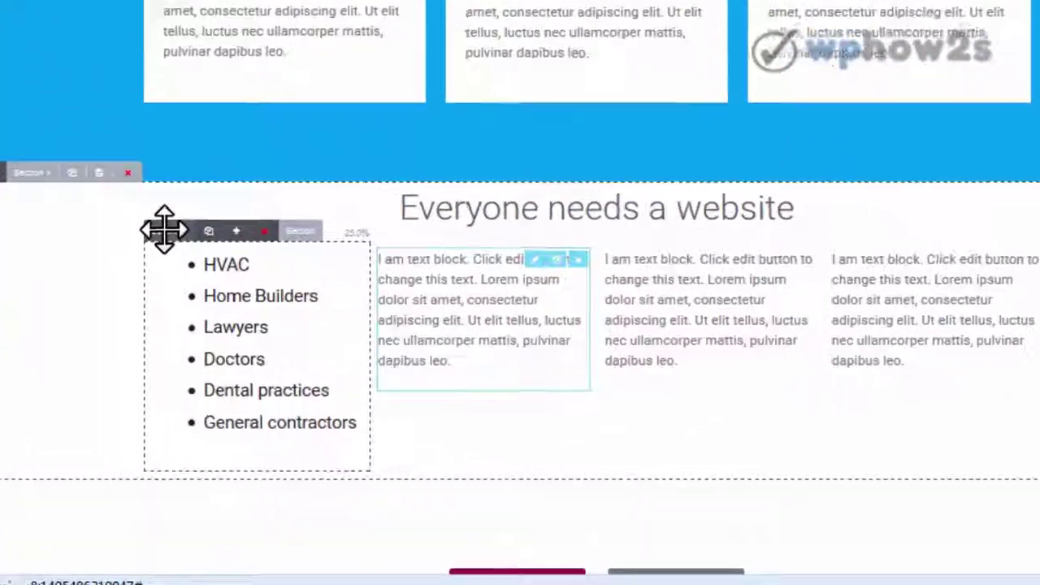
left_click(208, 230)
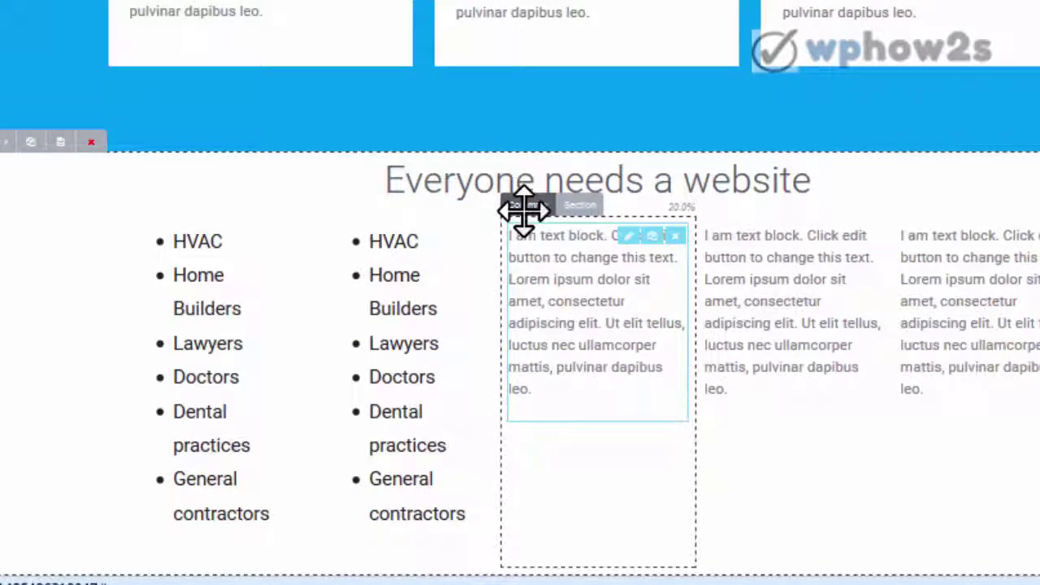
mouse_move(525, 214)
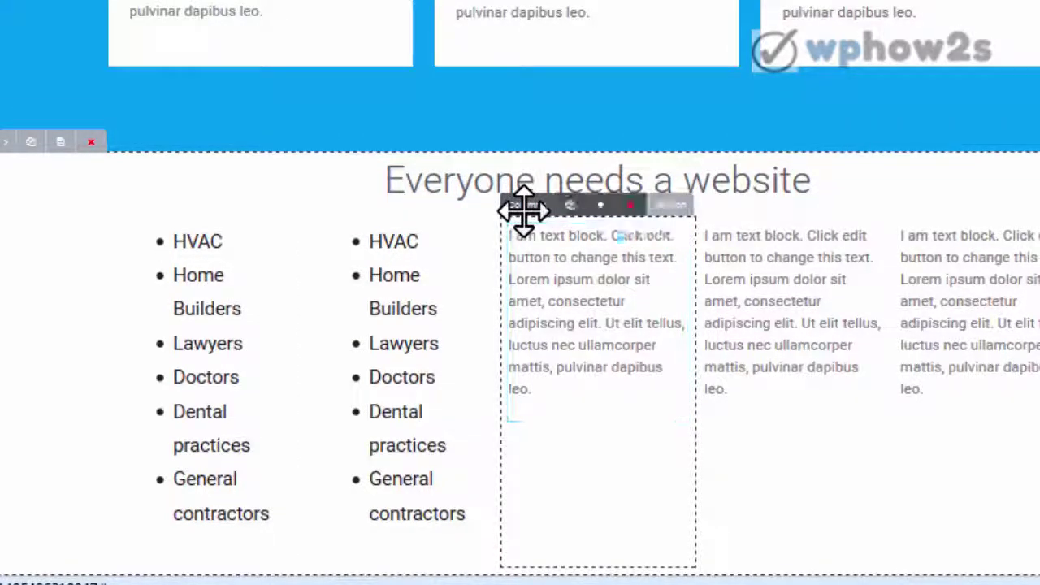
left_click(632, 206)
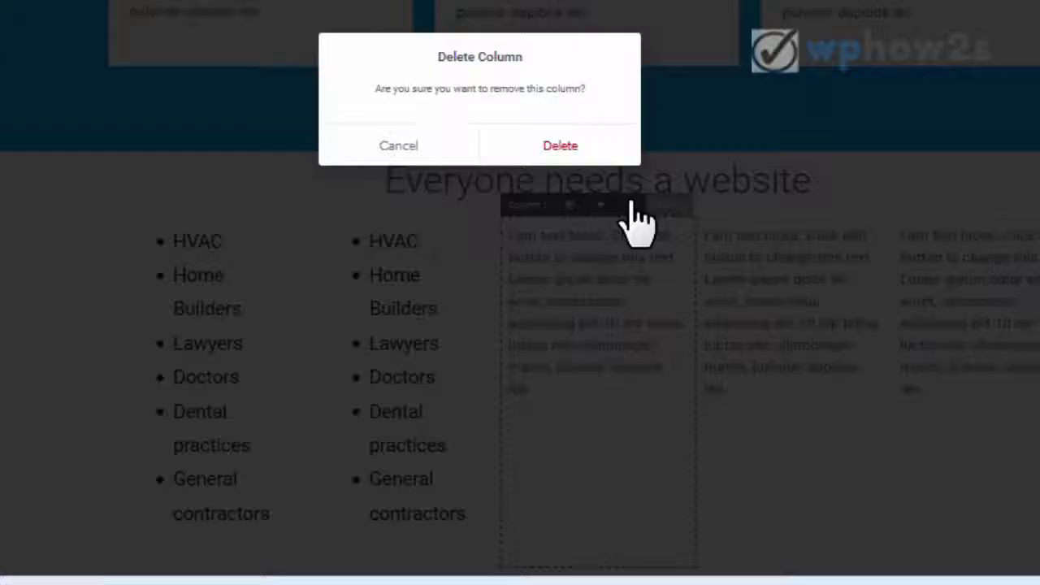
left_click(589, 163)
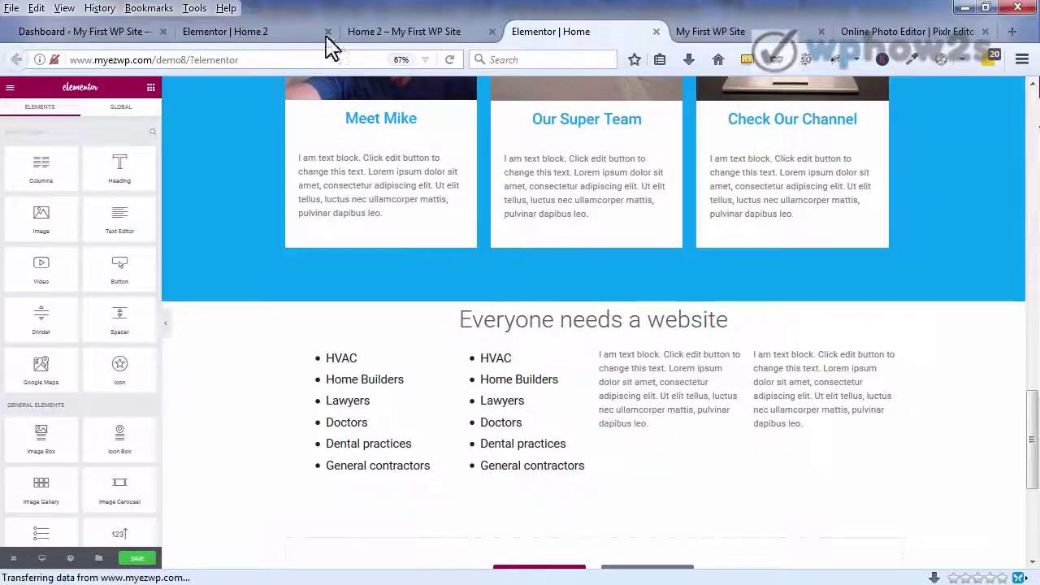
- Copy the six-item list from Barbers to Bars in Home 2 and paste it over the second column's list on the Home page
left_click(294, 32)
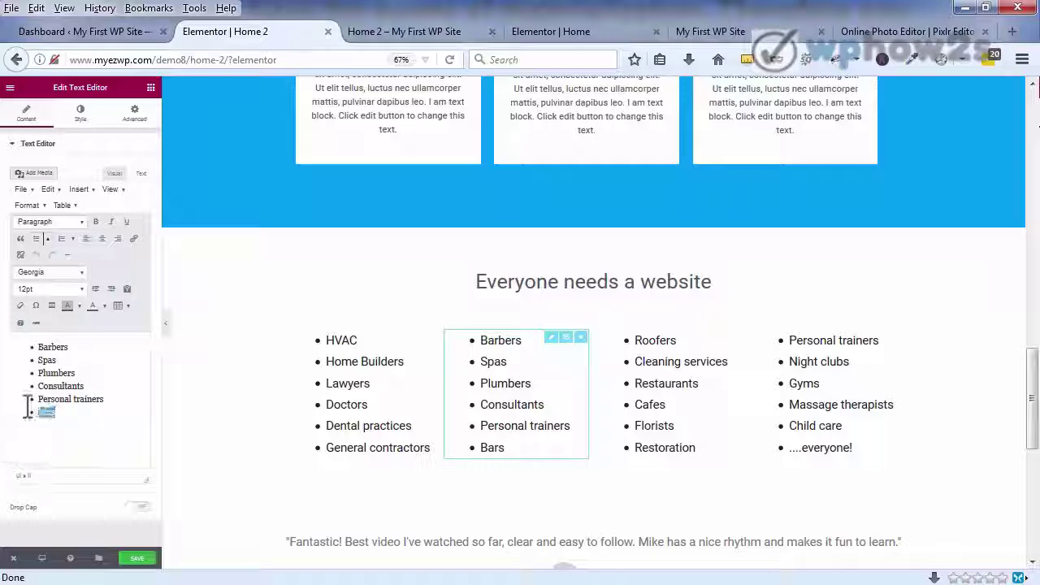
left_click_drag(27, 406, 25, 355)
left_click(551, 30)
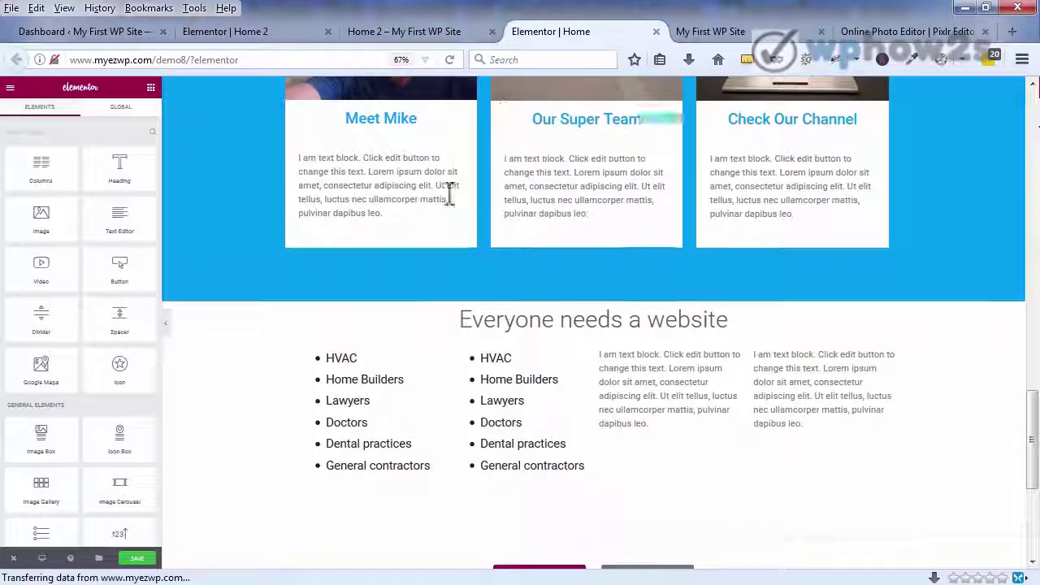
left_click(448, 360)
left_click_drag(100, 399, 33, 345)
key("ctrl+a")
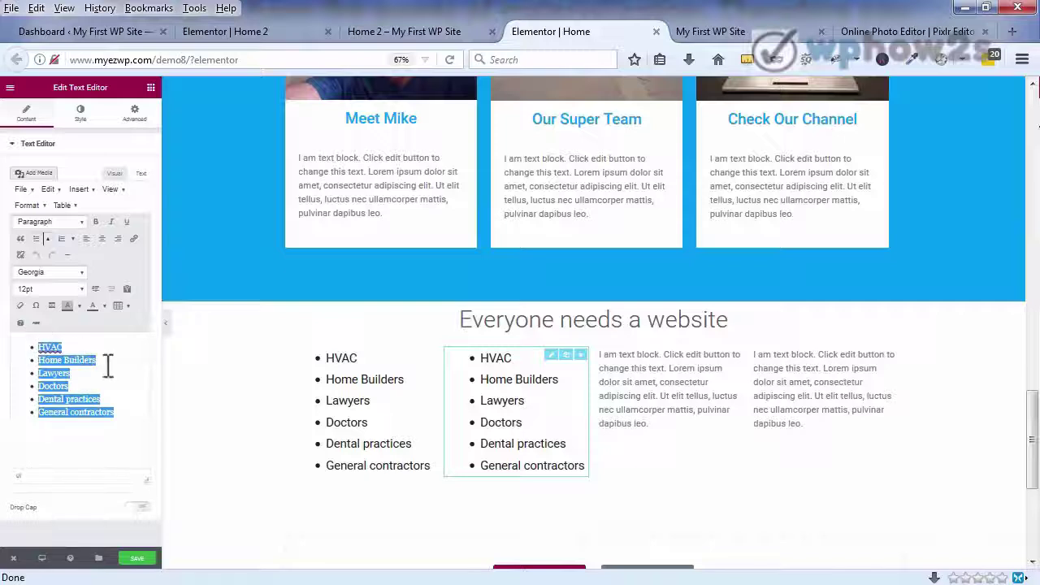
right_click(92, 377)
left_click(127, 119)
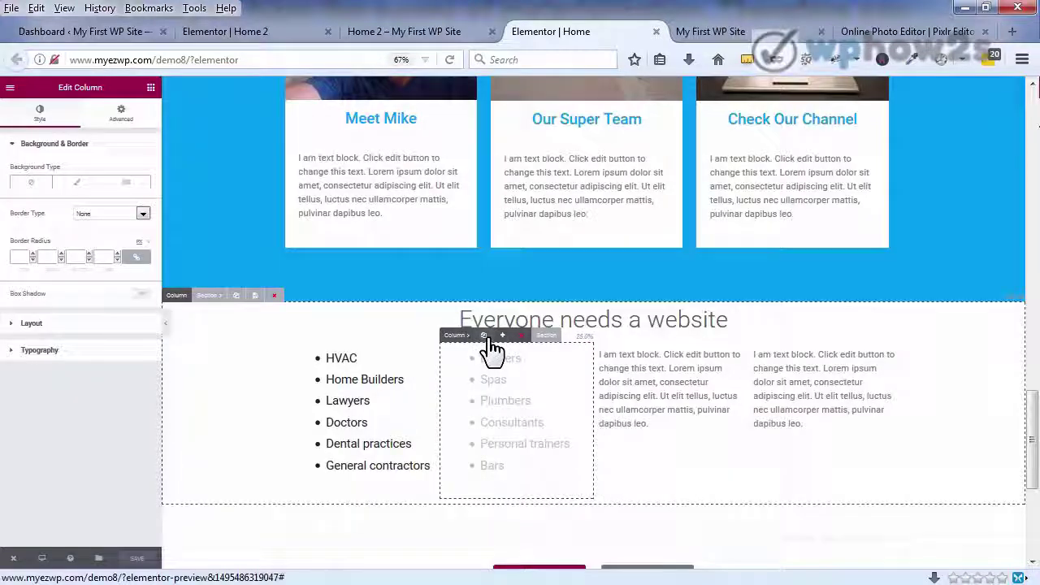
- Duplicate the second list column and delete the placeholder text column directly after the copy
left_click(484, 335)
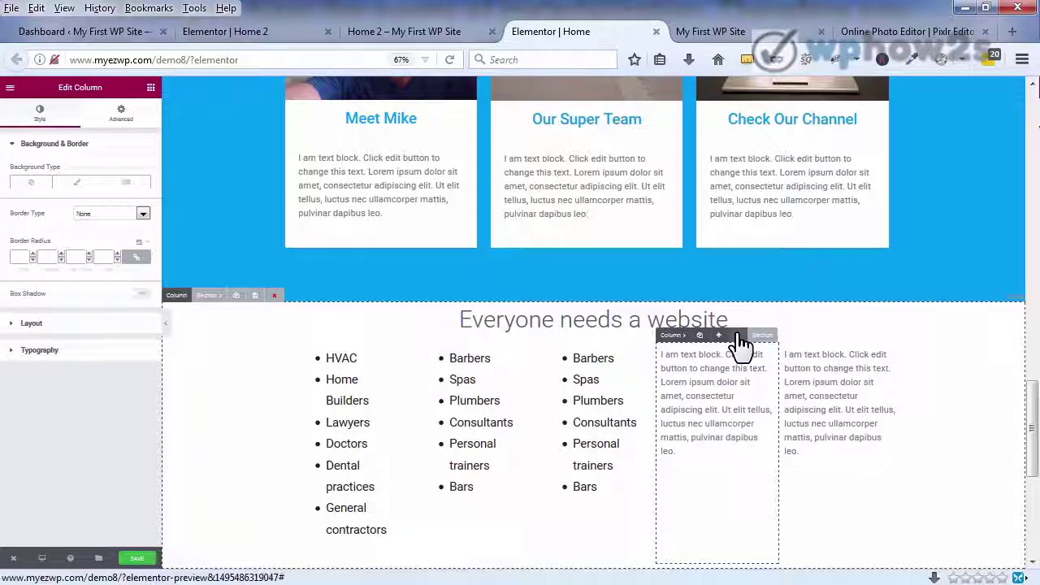
left_click(738, 335)
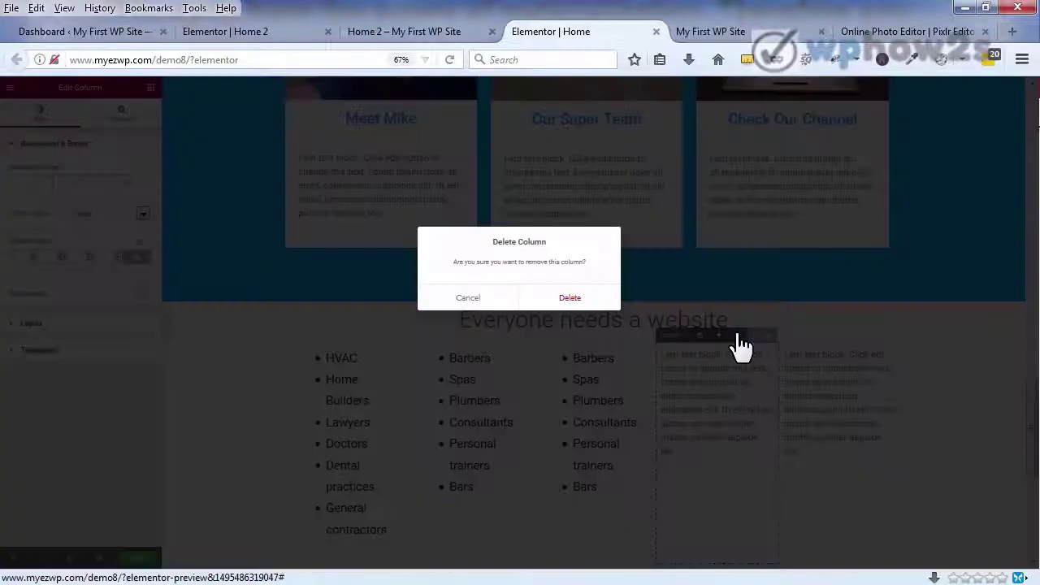
left_click(573, 299)
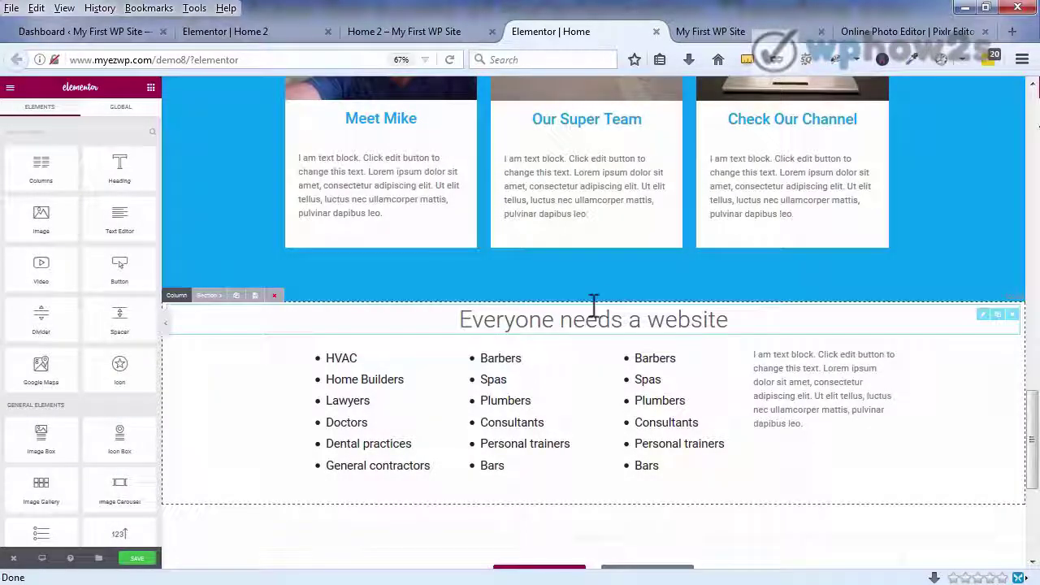
- Replace the third column's list on the Home page with the Roofers to Restoration list copied from Home 2
left_click(662, 364)
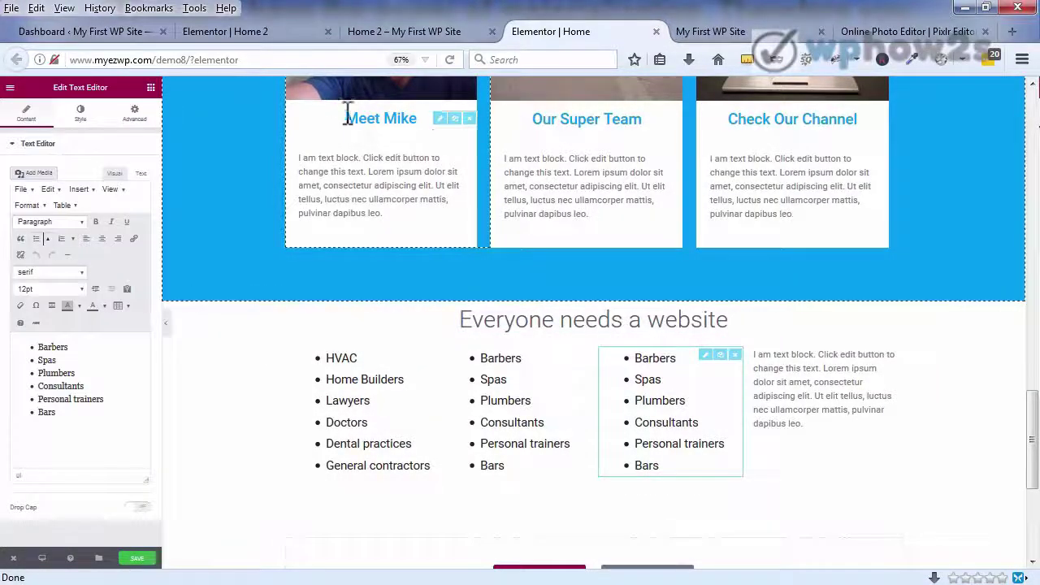
left_click(280, 33)
left_click(727, 399)
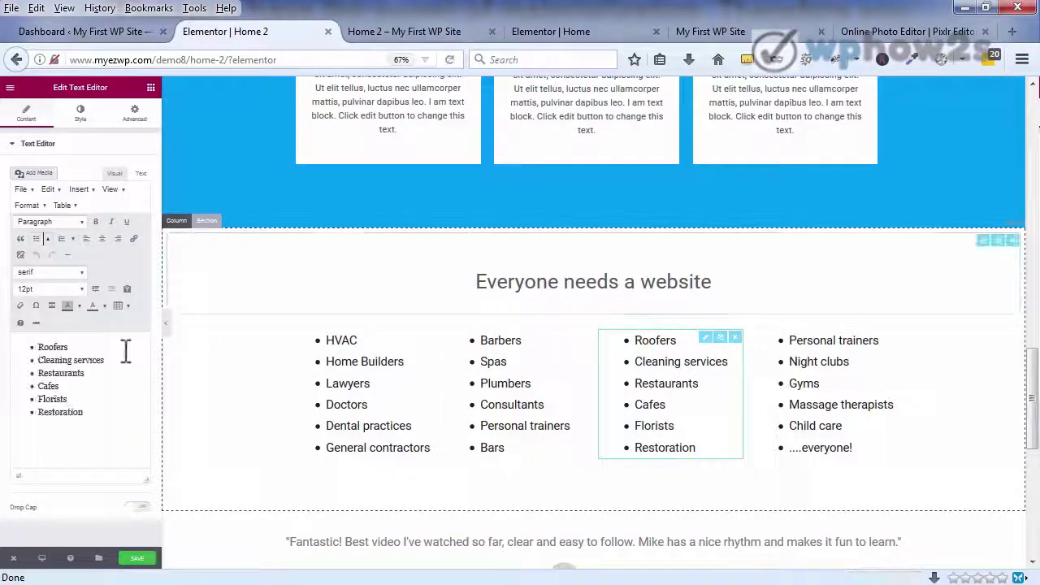
left_click_drag(24, 407, 30, 351)
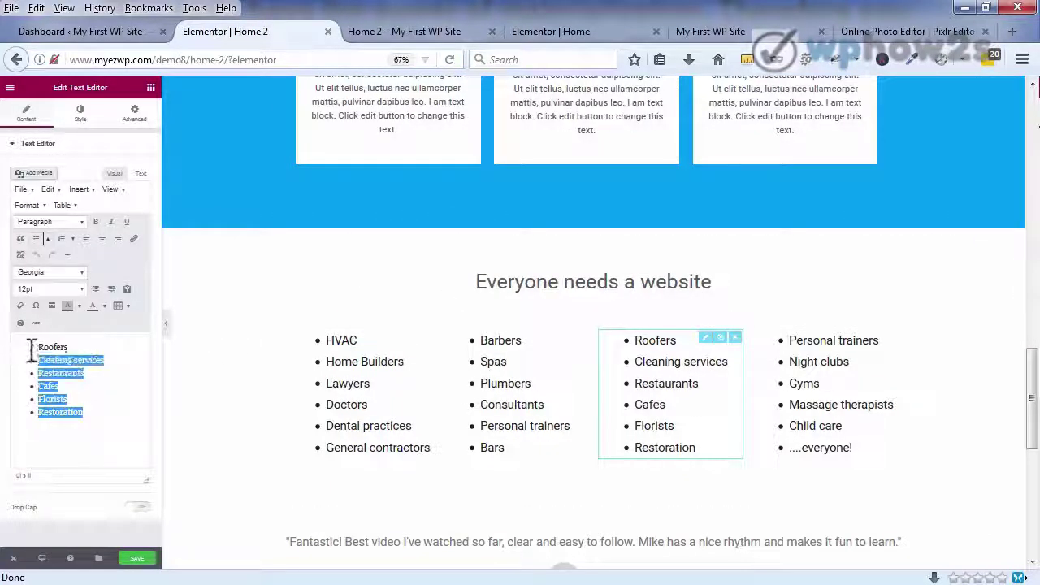
right_click(57, 348)
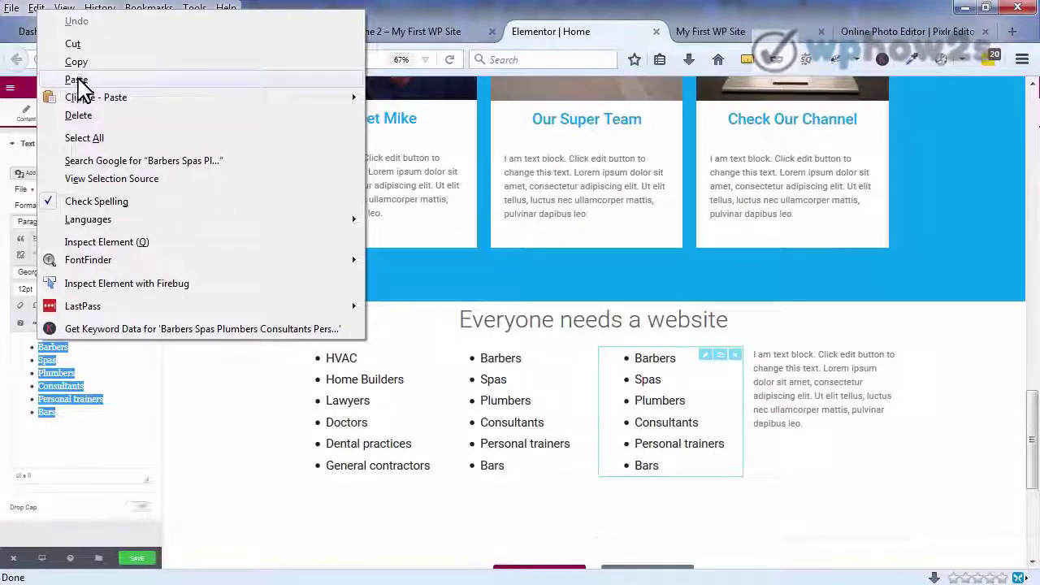
left_click(77, 81)
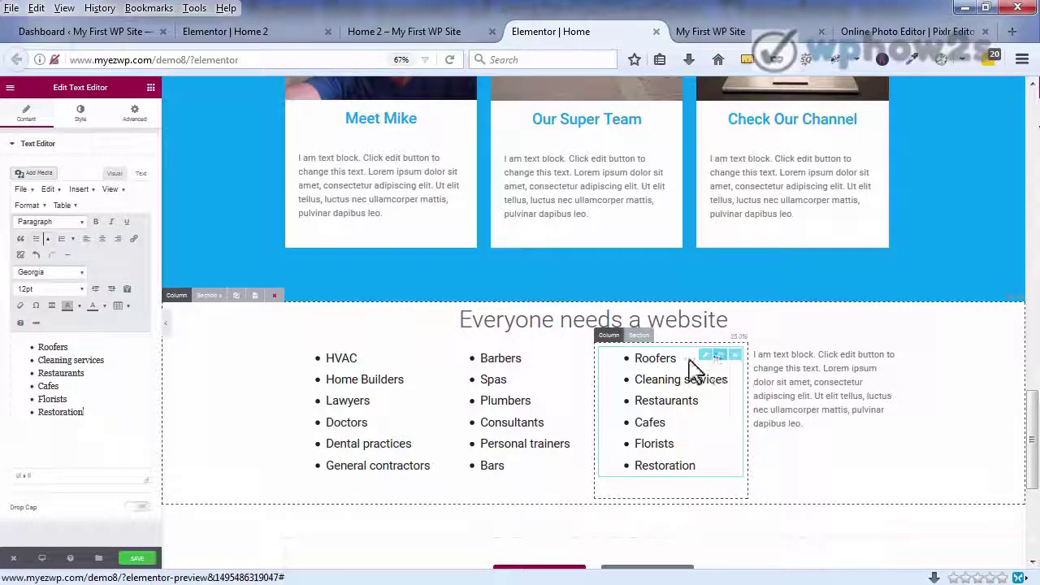
- Duplicate the third list column and delete the last remaining placeholder text column
left_click(608, 334)
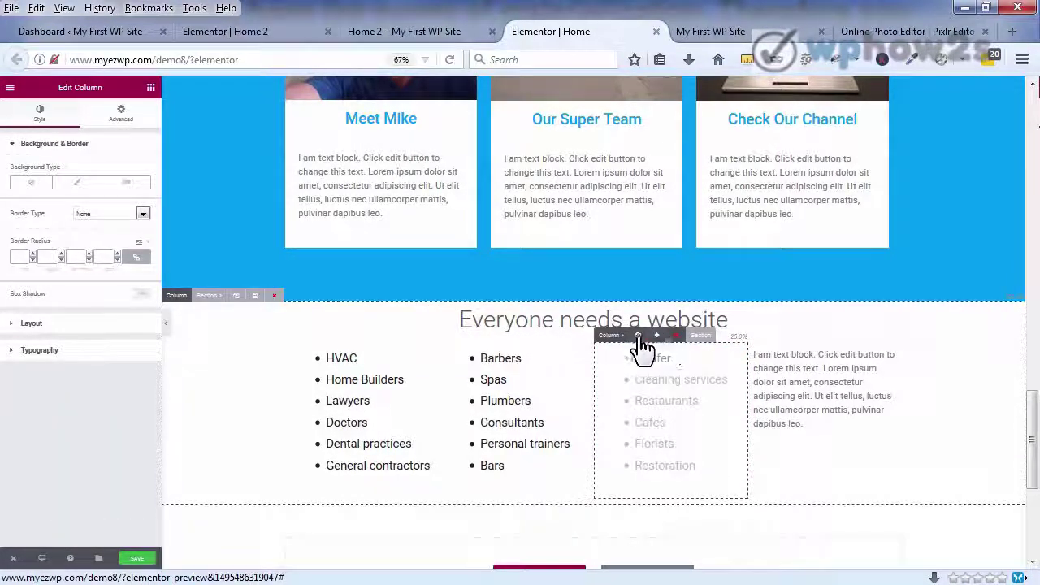
left_click(639, 336)
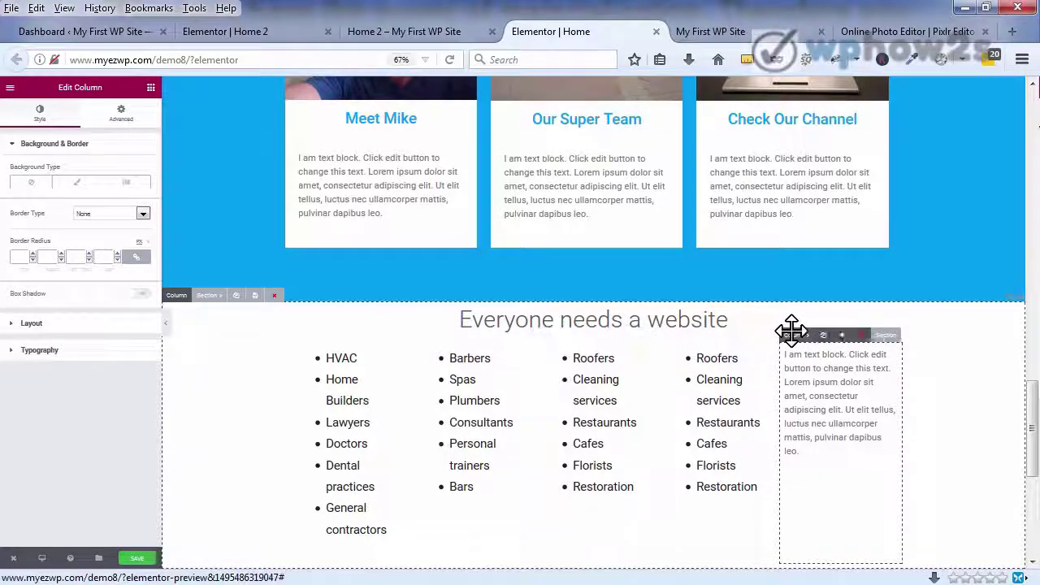
left_click(863, 336)
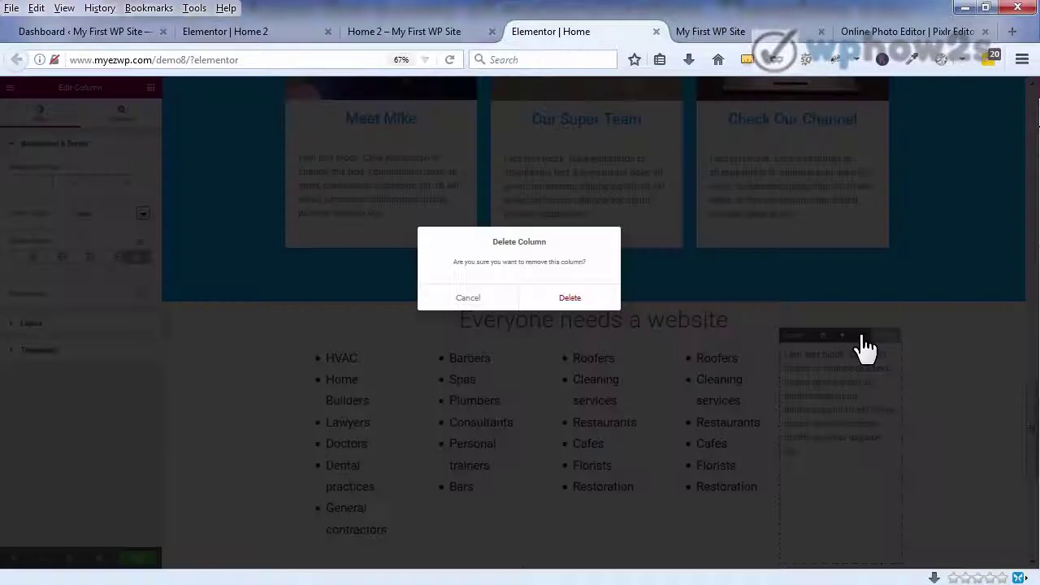
left_click(589, 301)
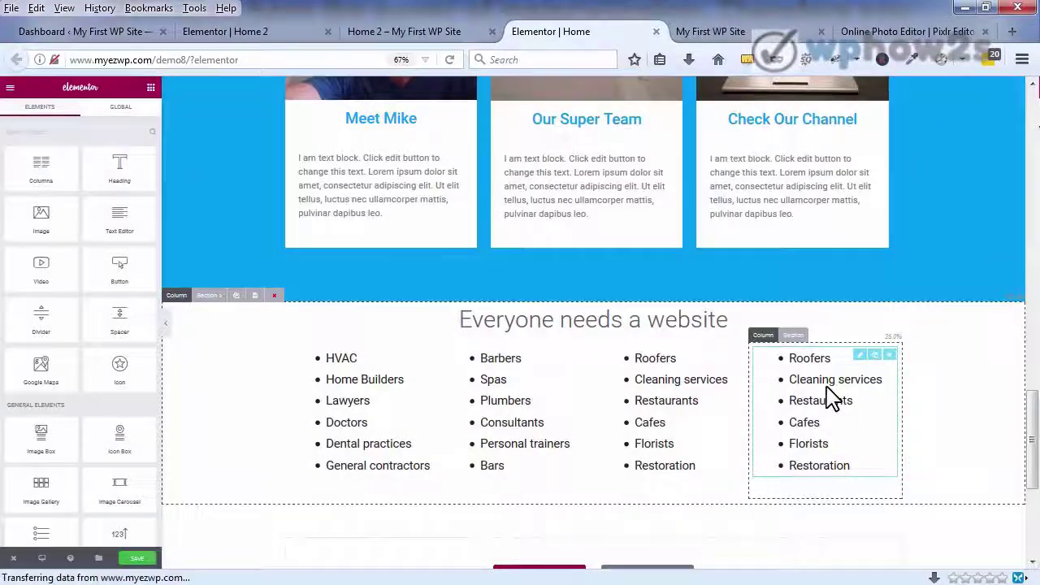
- Replace the fourth column's list with the Personal trainers to "....everyone!" list copied from Home 2, and save the Home page
left_click(826, 394)
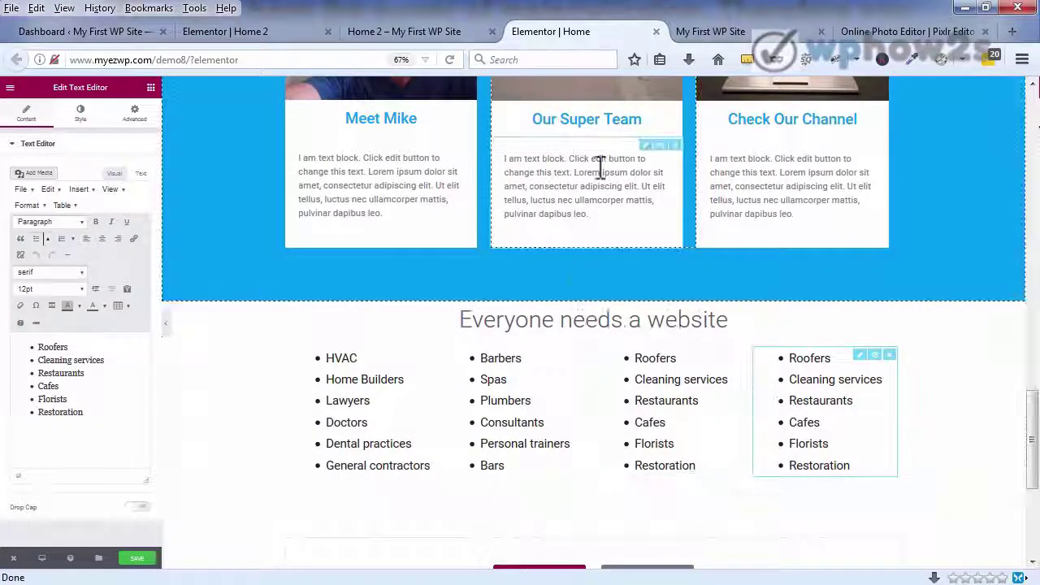
left_click(240, 34)
left_click(837, 394)
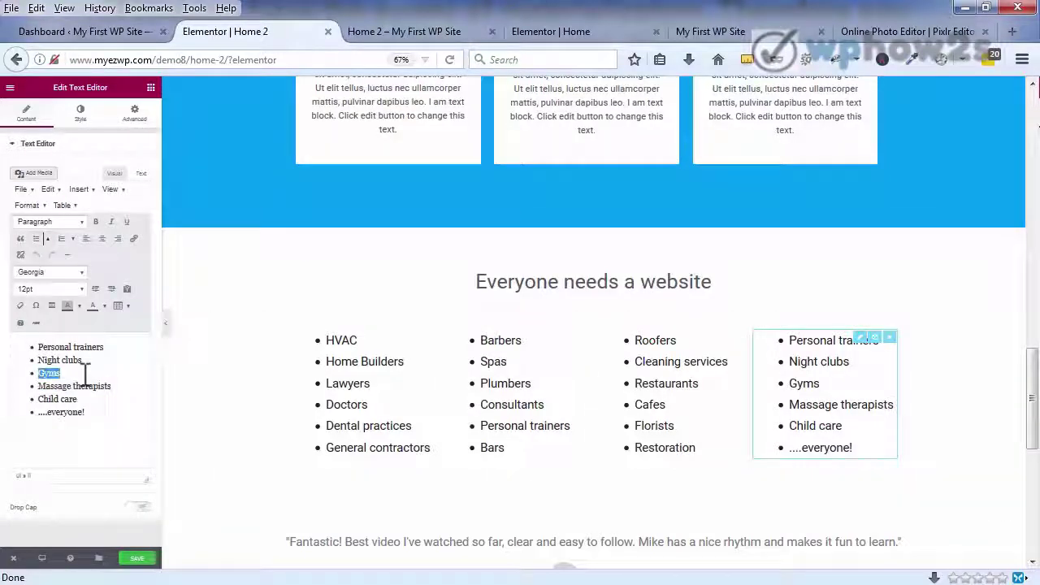
left_click(551, 31)
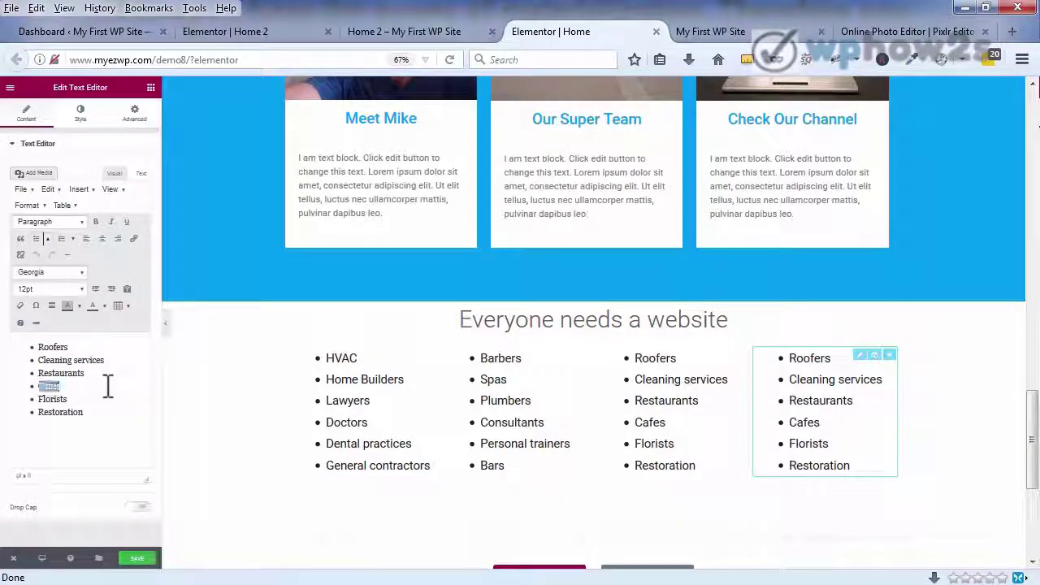
key("ctrl+a")
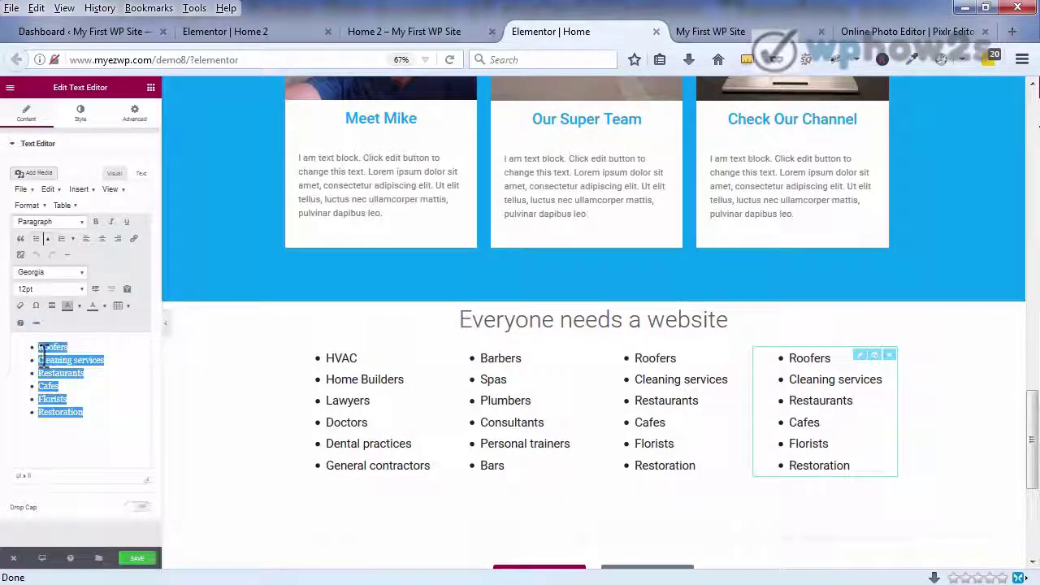
right_click(45, 354)
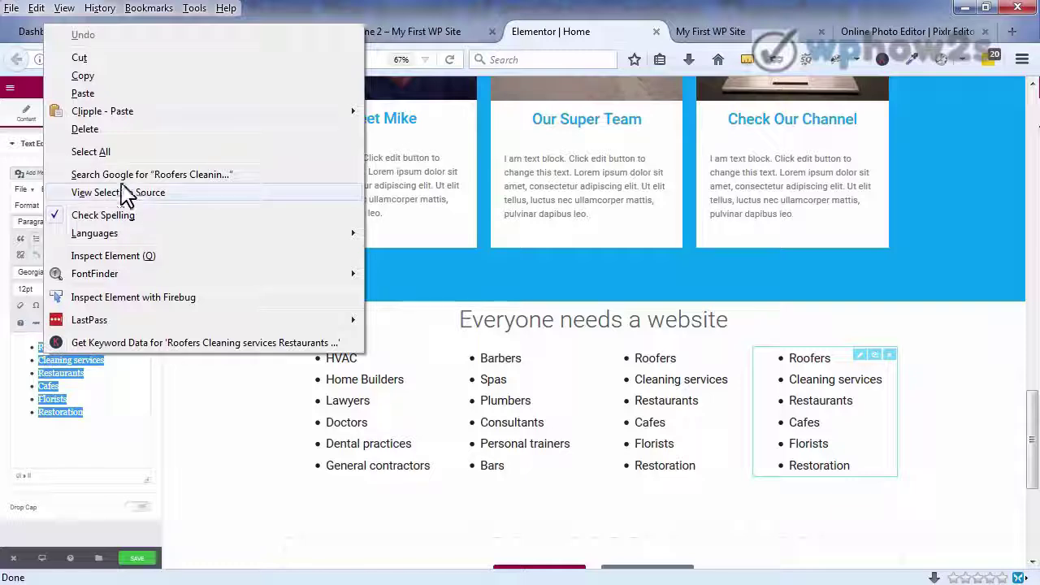
left_click(86, 93)
left_click(138, 559)
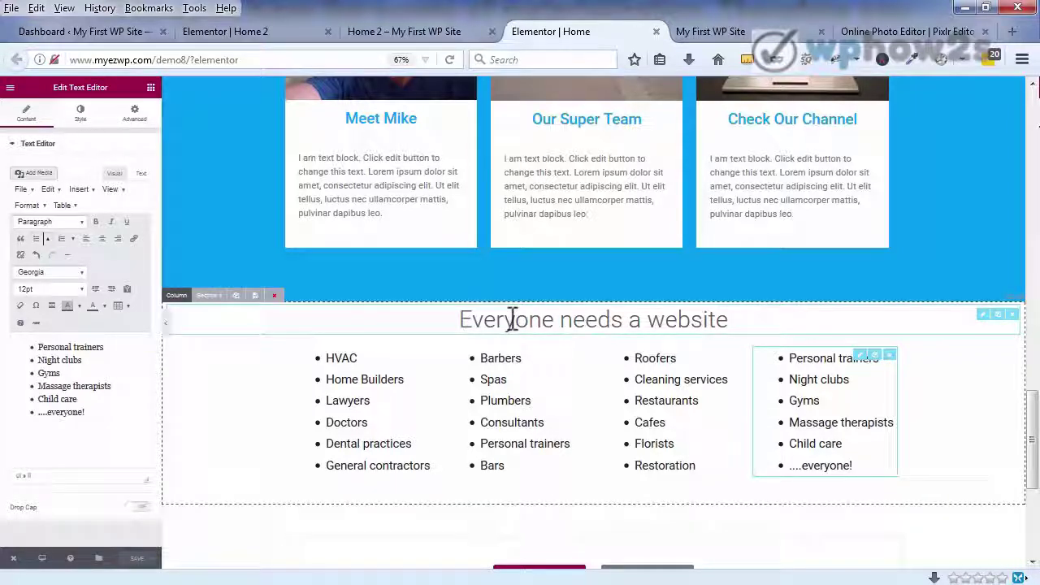
- Unlink the margins of the "Everyone needs a website" heading and set its top margin to 46 px and bottom margin to 45 px
left_click(514, 318)
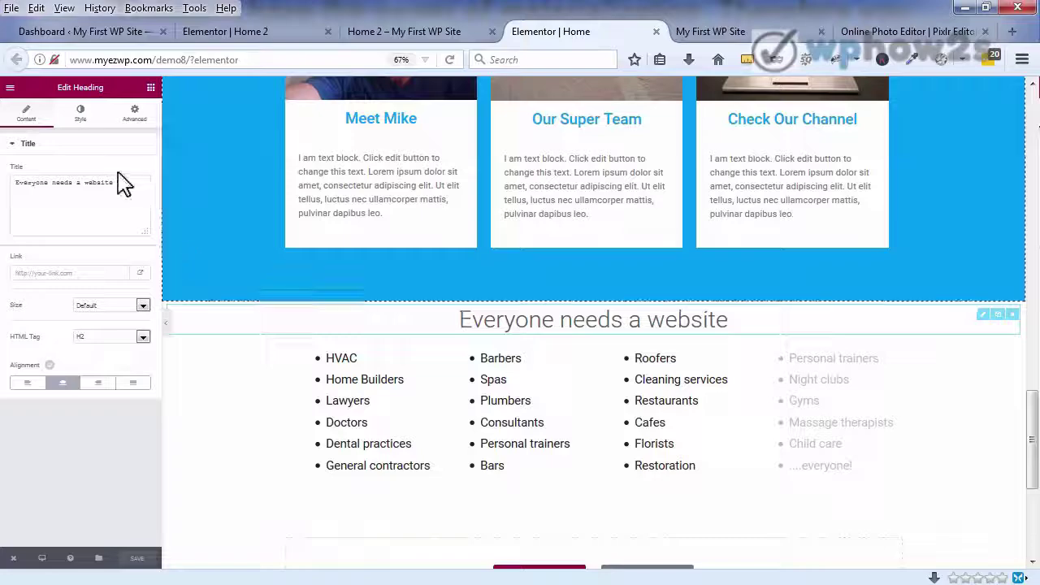
left_click(134, 114)
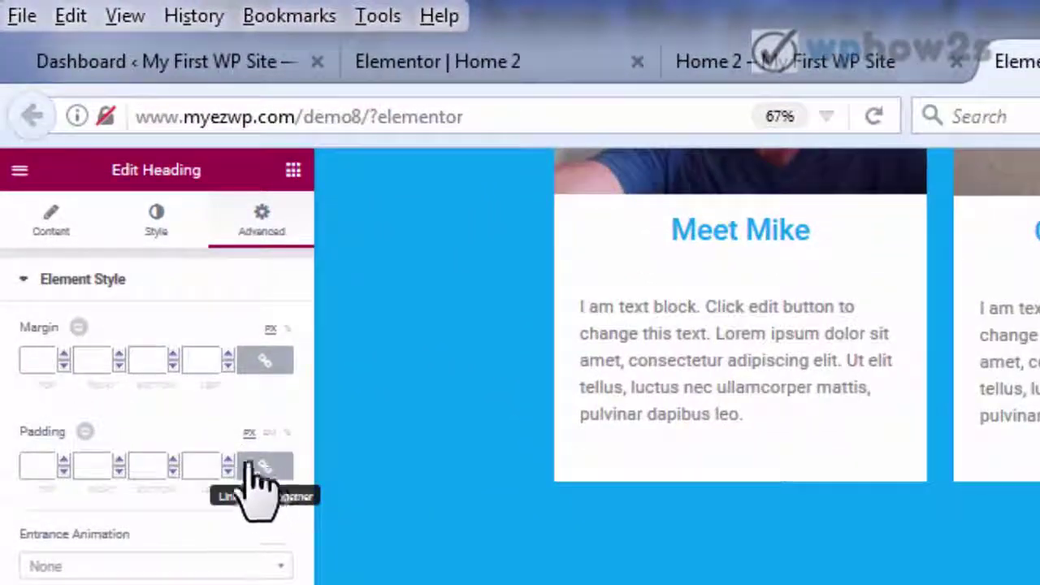
left_click(267, 361)
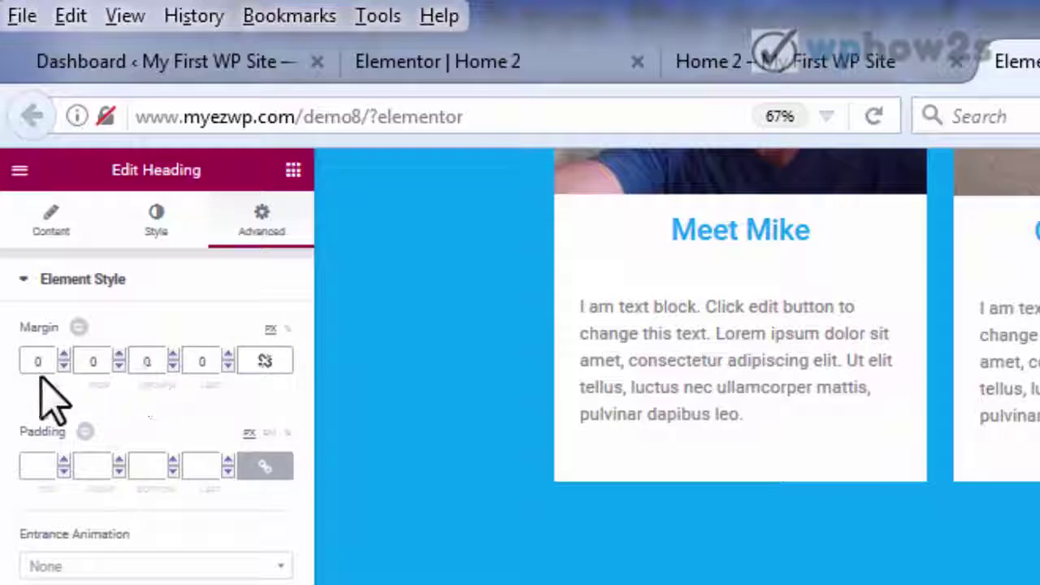
left_click(63, 358)
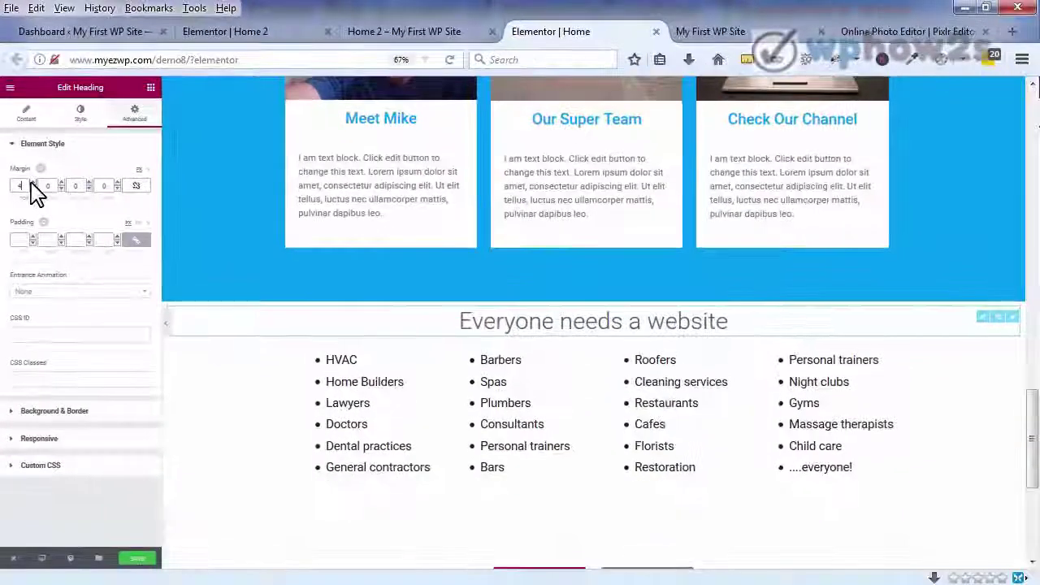
mouse_move(33, 183)
left_mouse_down()
mouse_move(88, 184)
mouse_move(32, 183)
left_mouse_up()
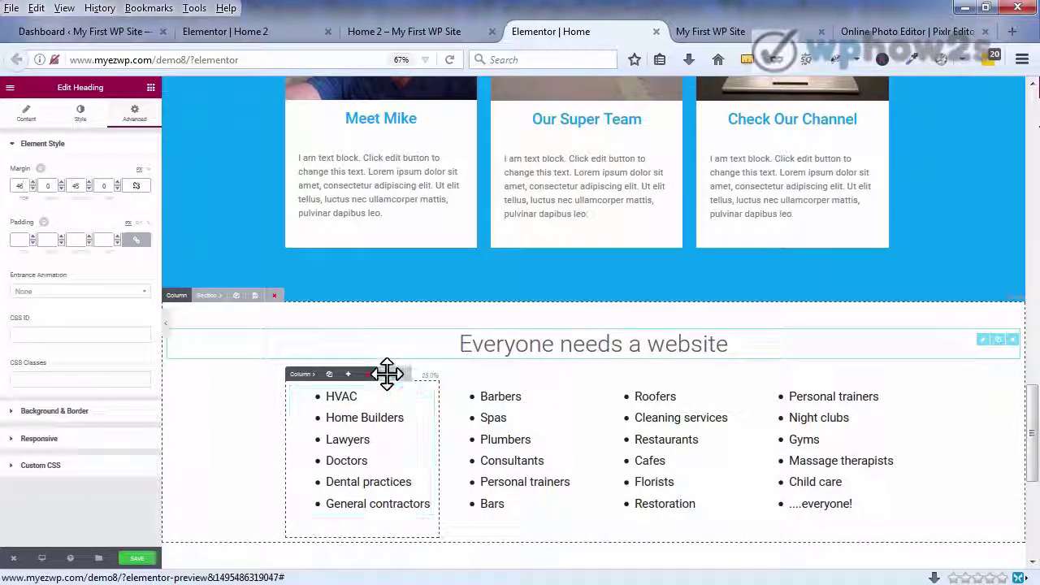
- Unlink the padding of the section holding the four lists, set its bottom padding to 45 px, and save the page
left_click(389, 372)
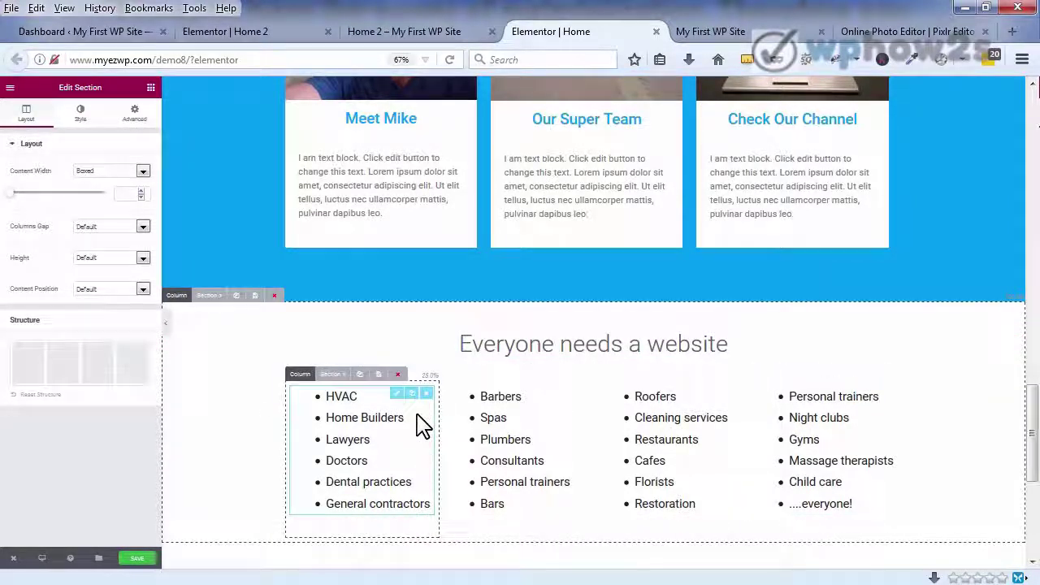
left_click(137, 115)
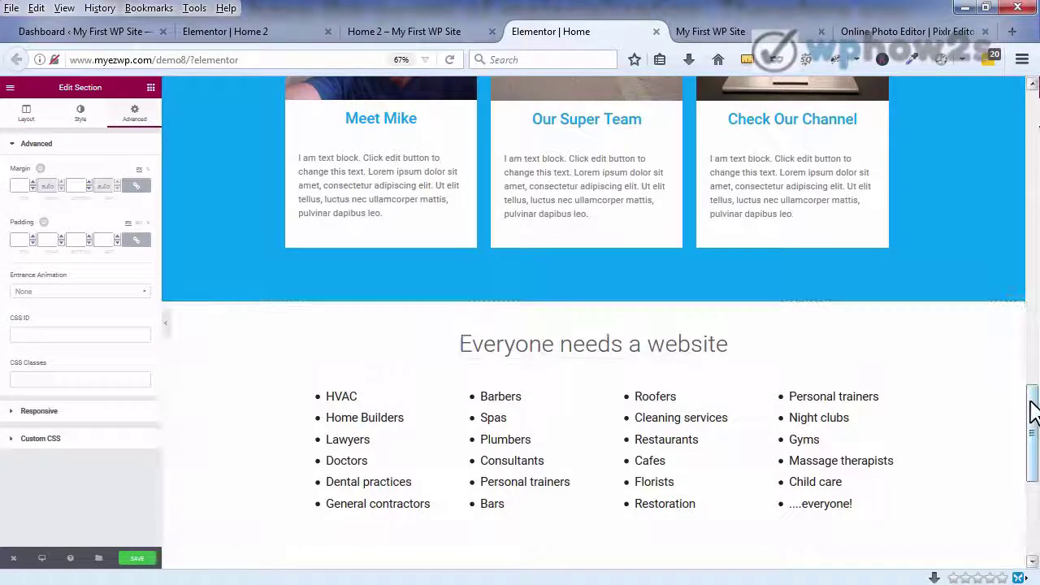
left_click_drag(1033, 413, 1033, 447)
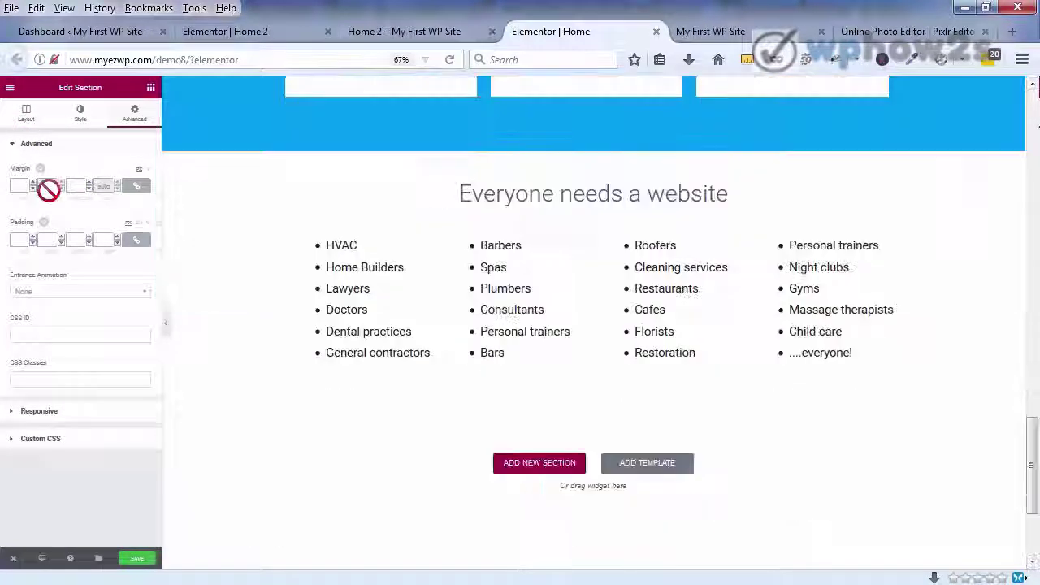
left_click(138, 242)
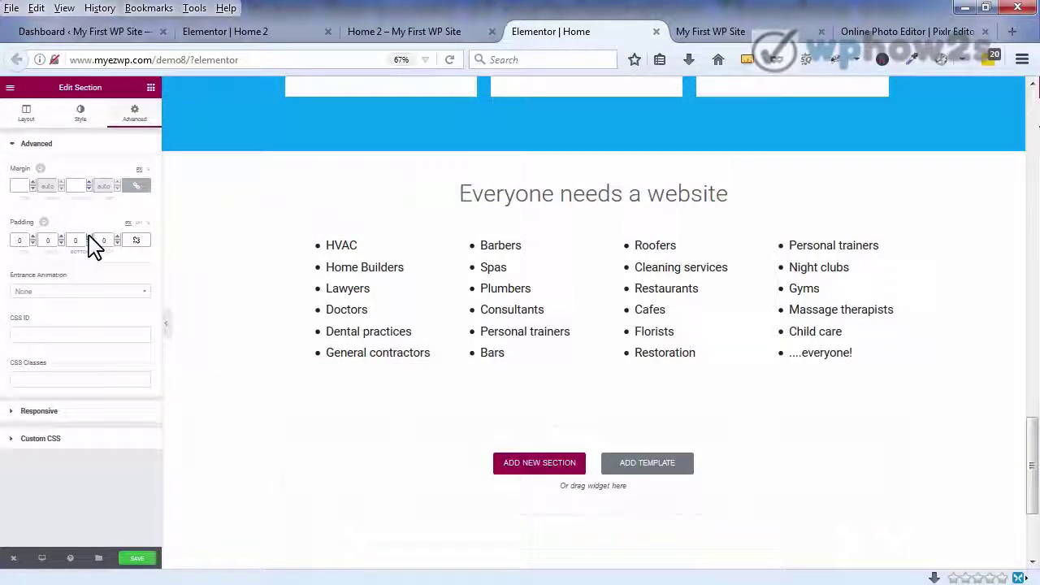
left_click_drag(89, 237, 87, 237)
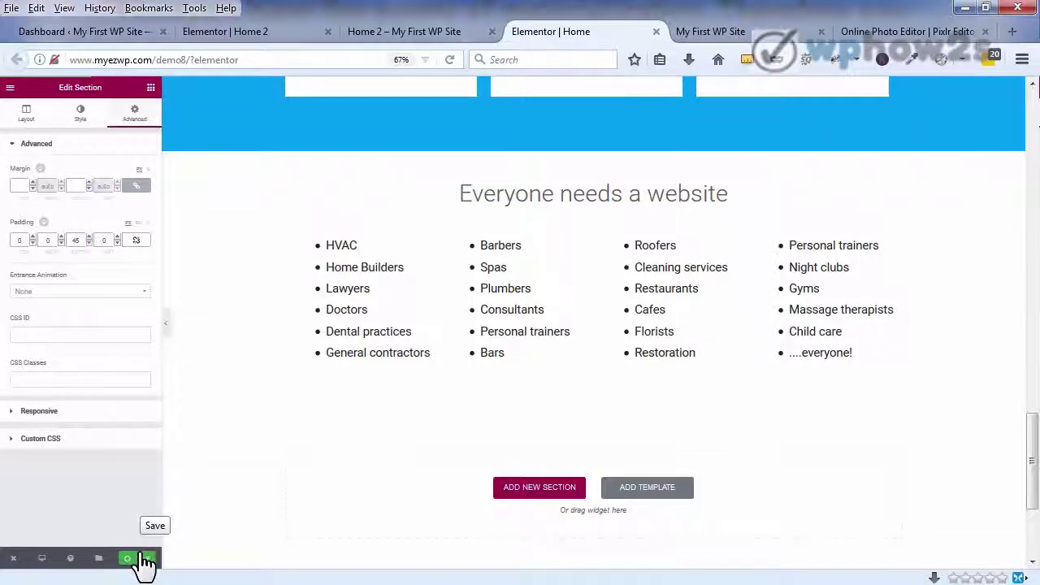
left_click(145, 560)
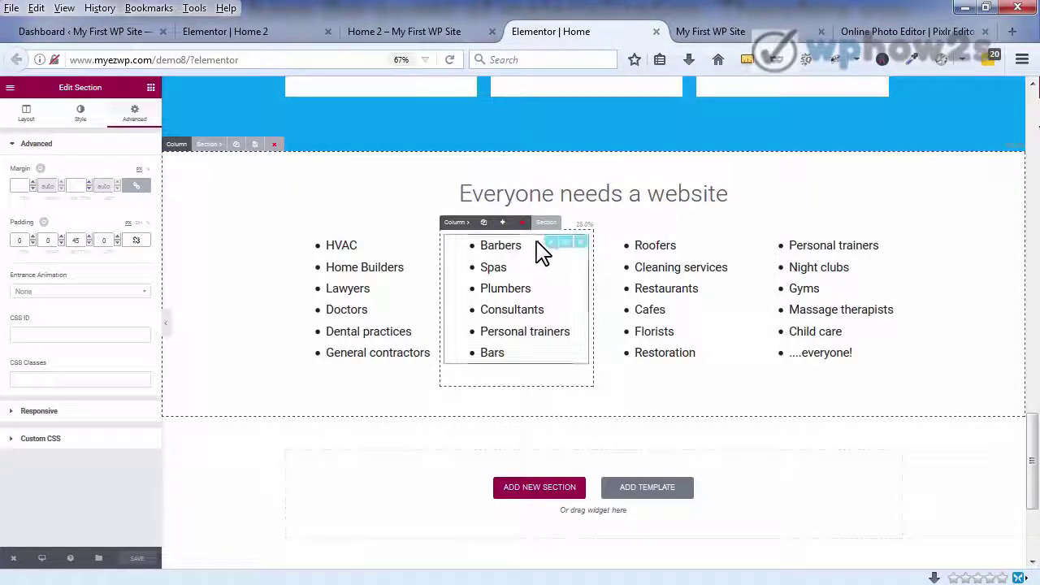
- Open the testimonial under the four lists on the Home 2 page and copy its "Fantastic! Best video I've watched so far" quote
left_click(260, 36)
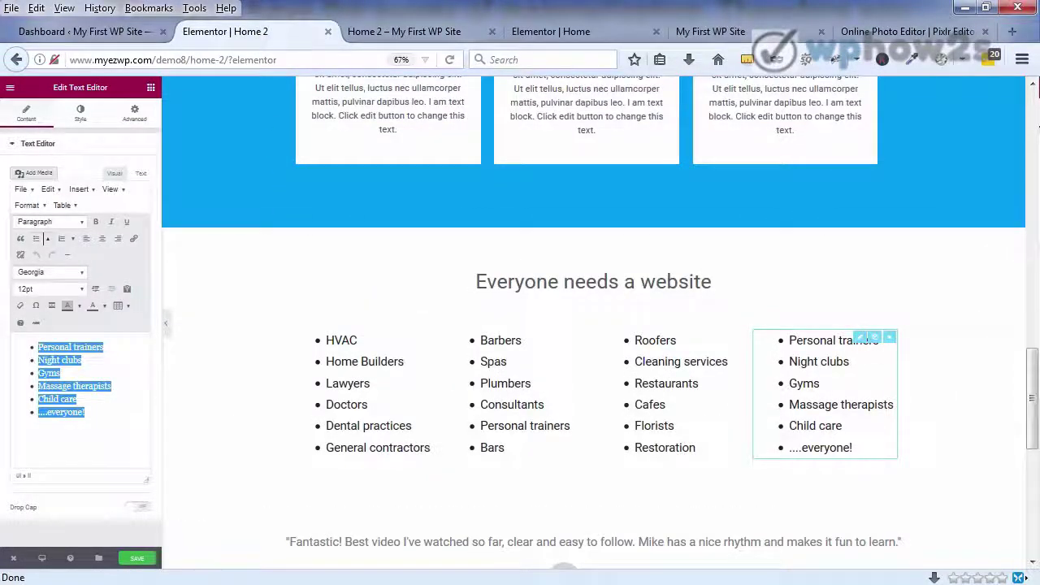
left_click_drag(1032, 389, 1029, 434)
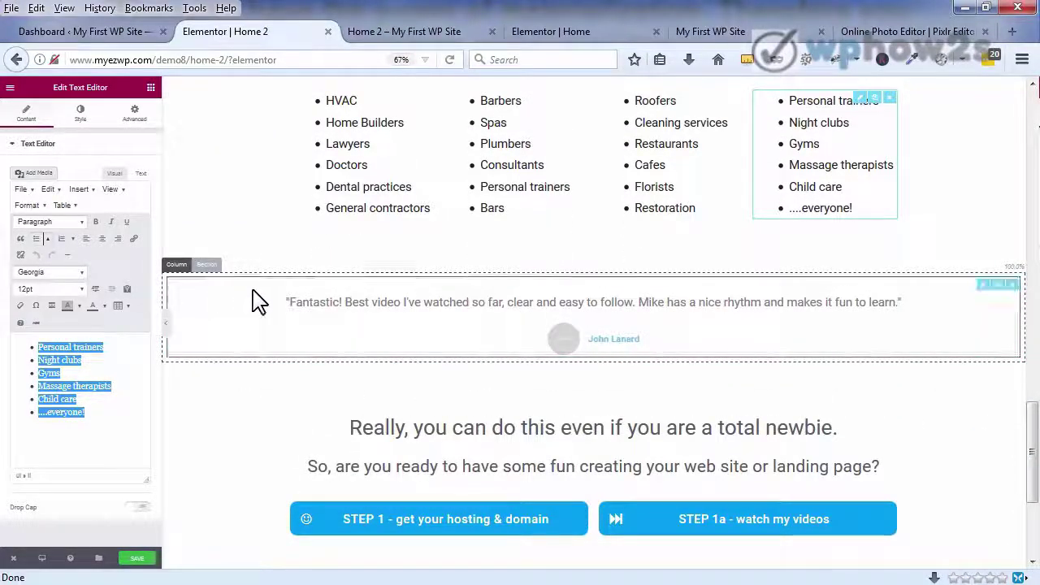
left_click(327, 302)
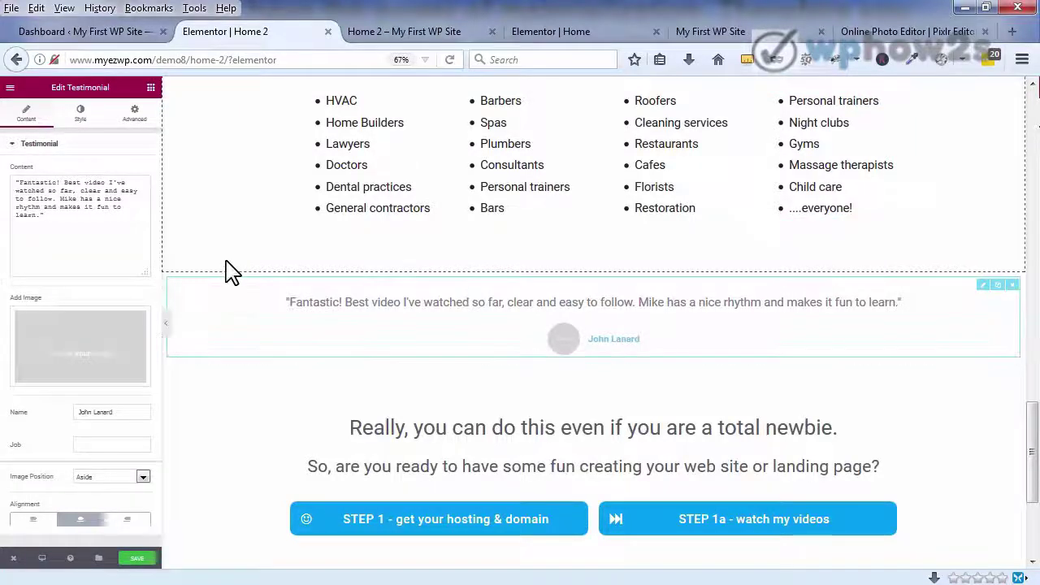
left_click_drag(27, 211, 37, 179)
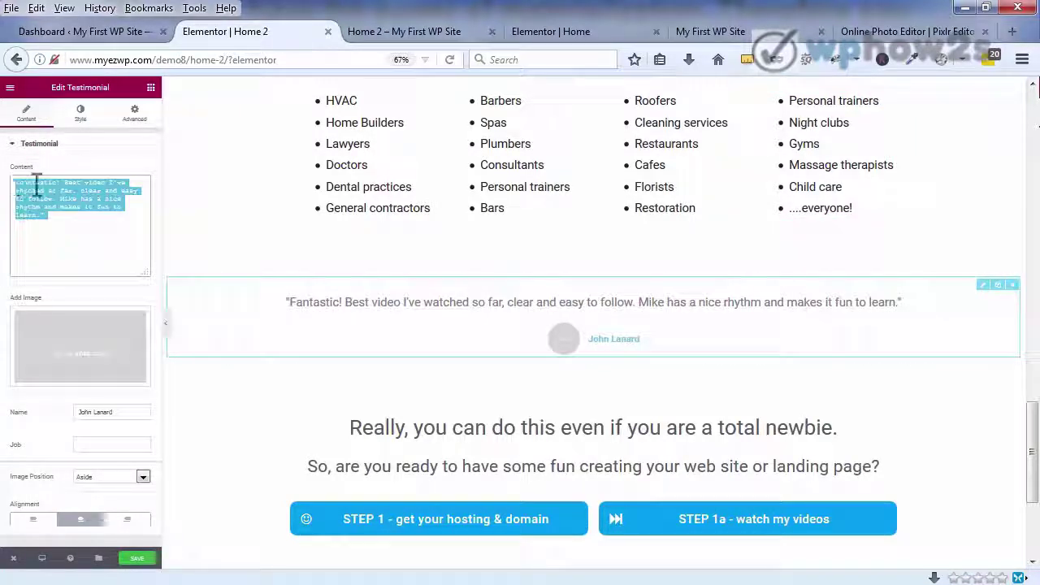
right_click(38, 183)
left_click(73, 242)
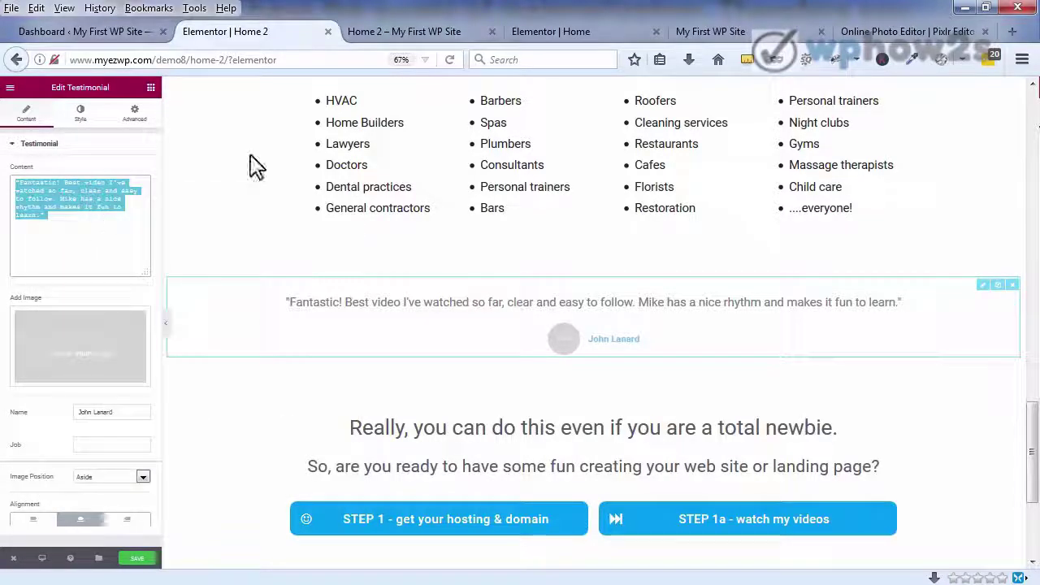
- On the Home page, add a single-column section below the four lists and set its content width to Full Width
left_click(599, 37)
left_click(511, 491)
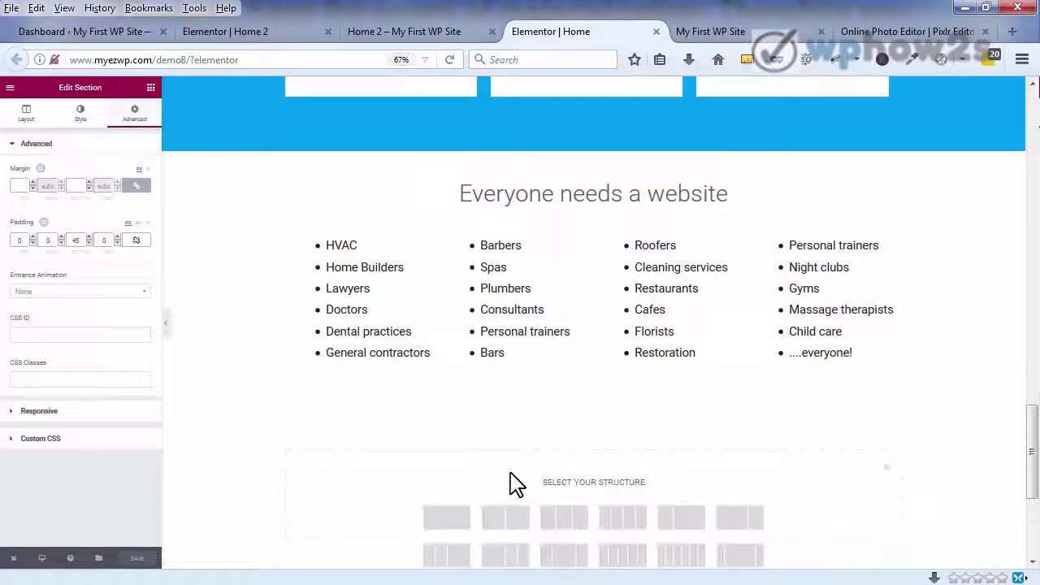
left_click(447, 536)
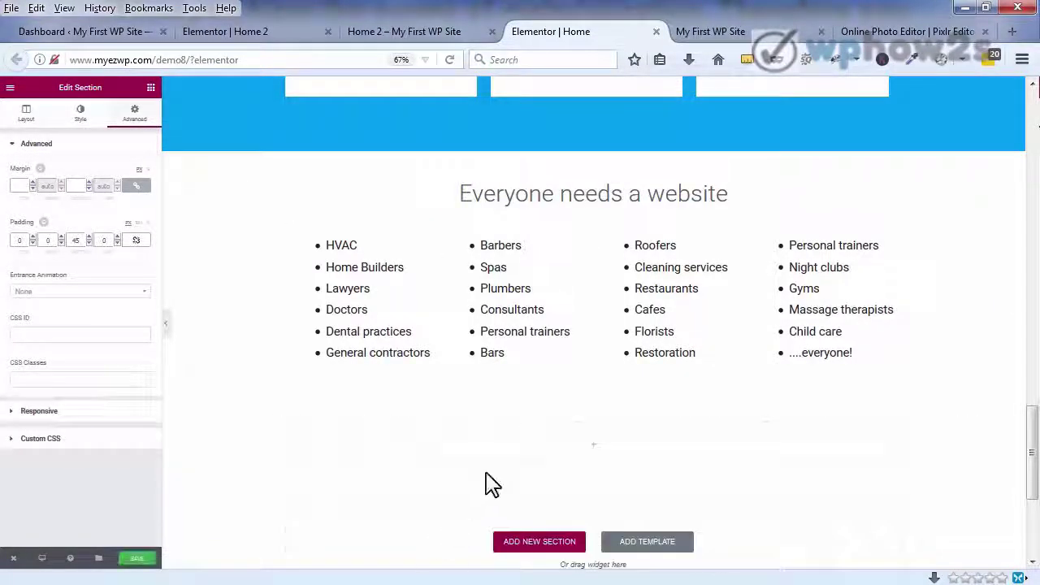
left_click(330, 411)
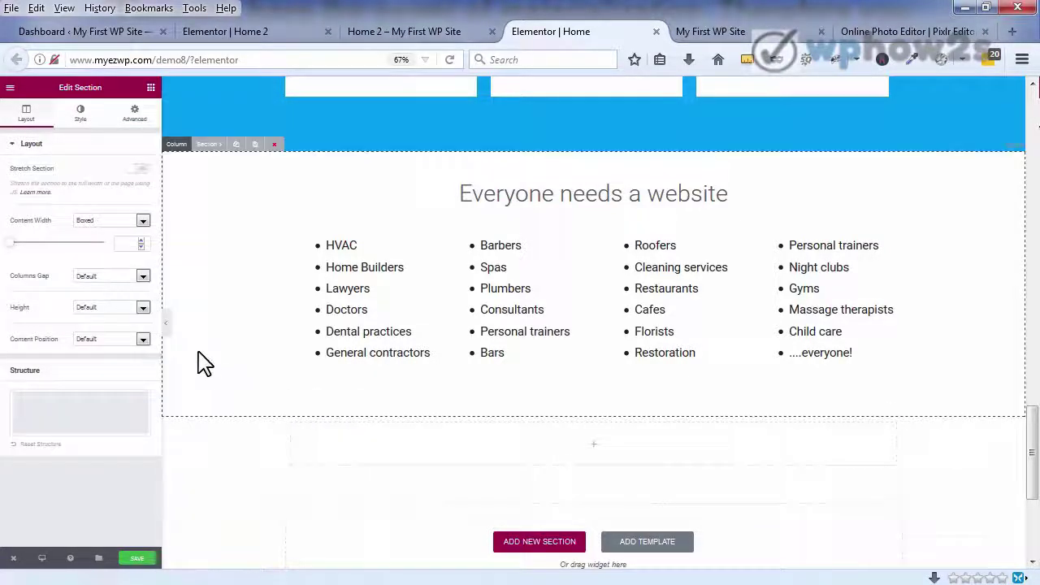
left_click(143, 227)
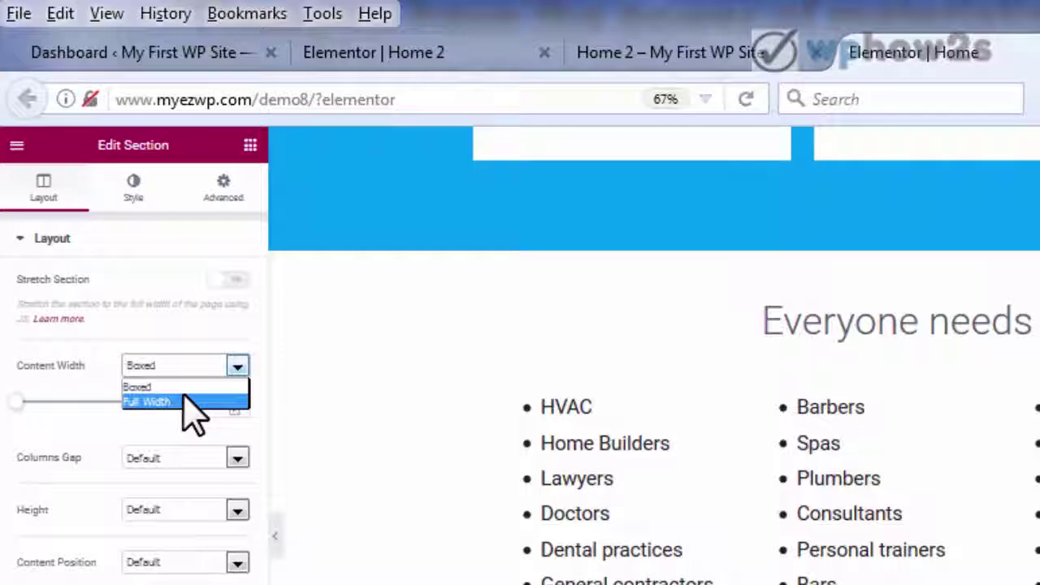
left_click(184, 402)
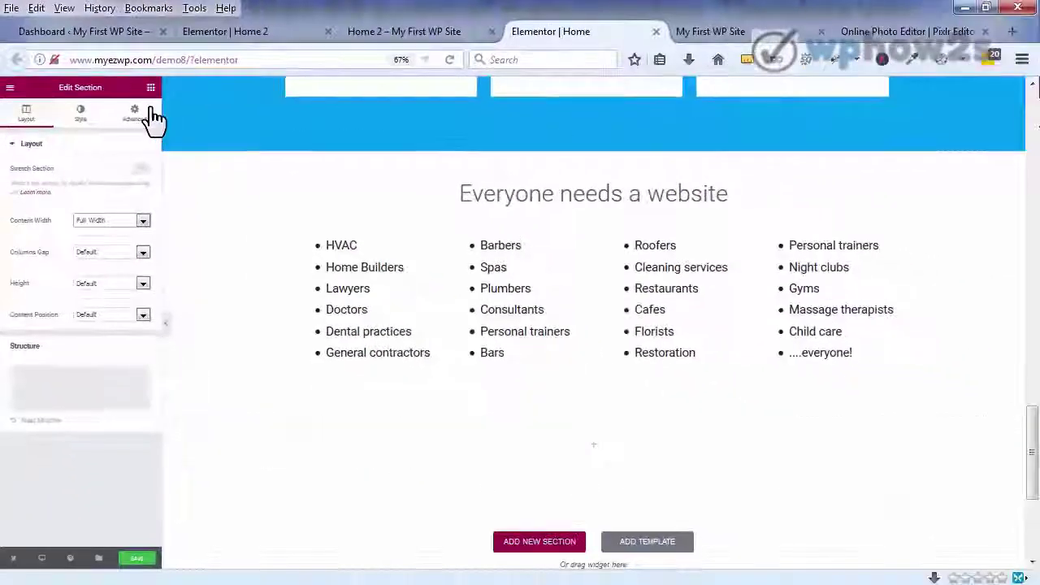
- Add a Testimonial widget to the new full-width section and replace its placeholder content with the copied quote
left_click(150, 88)
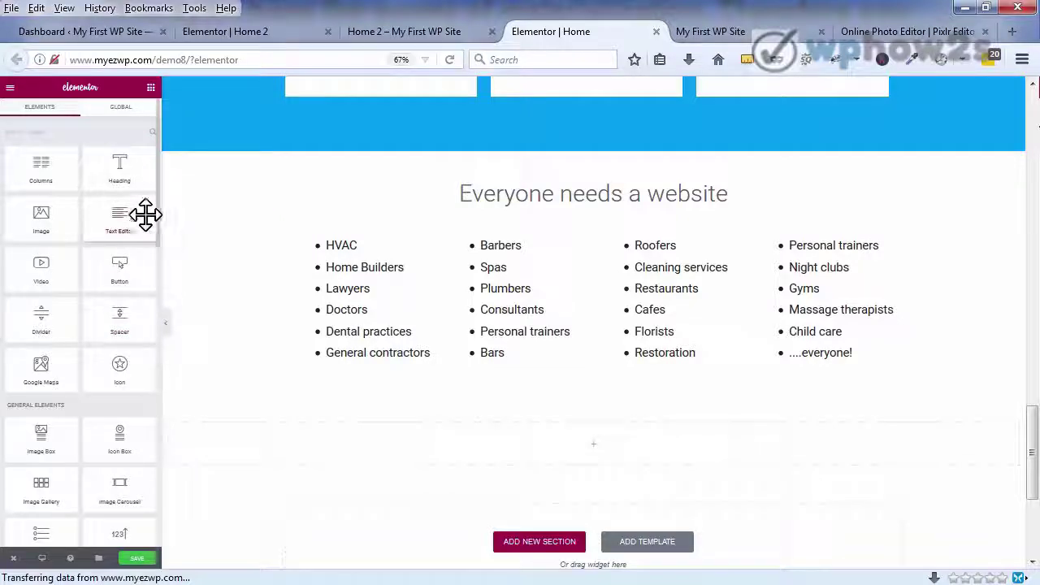
left_click_drag(158, 209, 411, 447)
scroll(152, 290, "down", 3)
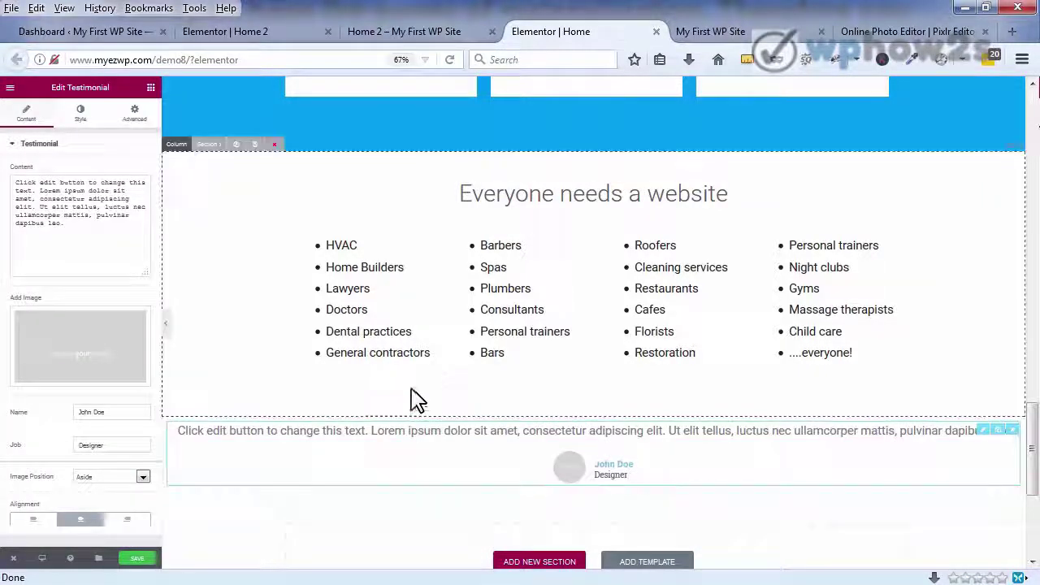
left_click_drag(73, 221, 18, 177)
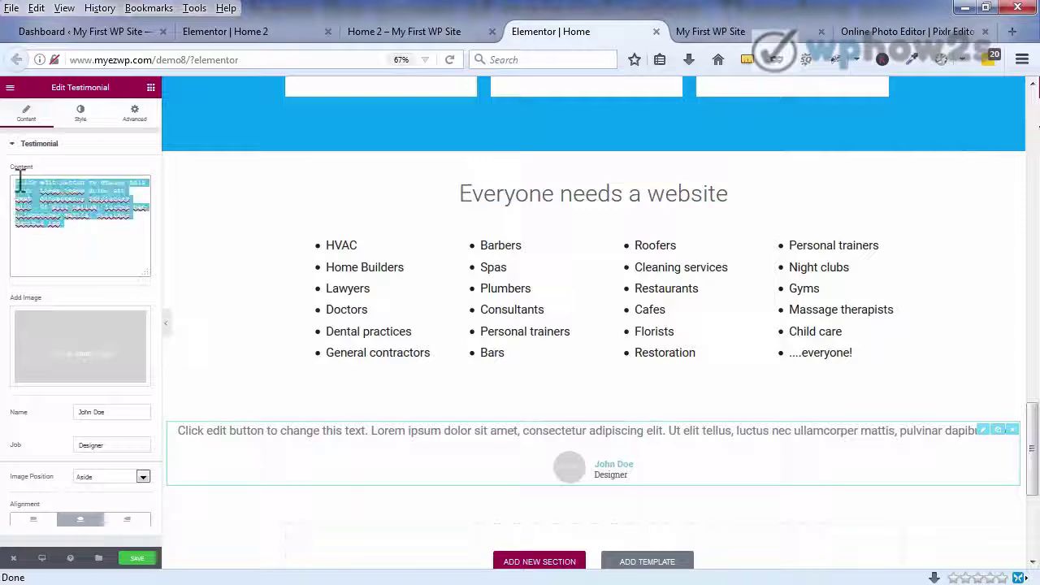
right_click(20, 182)
left_click(59, 252)
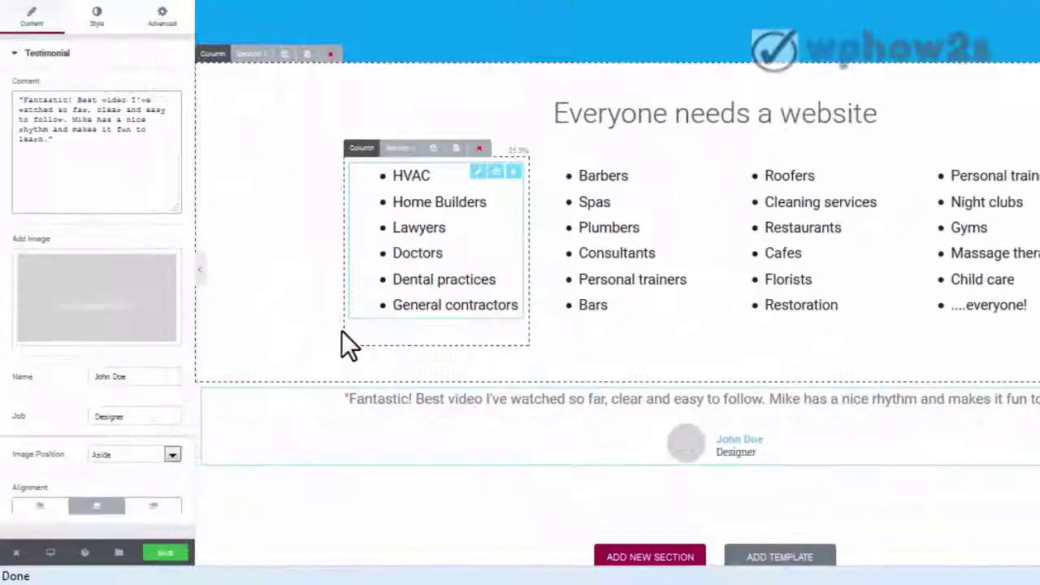
- Replace the testimonial's placeholder surname to give the reviewer's full name, and clear the job
double_click(99, 412)
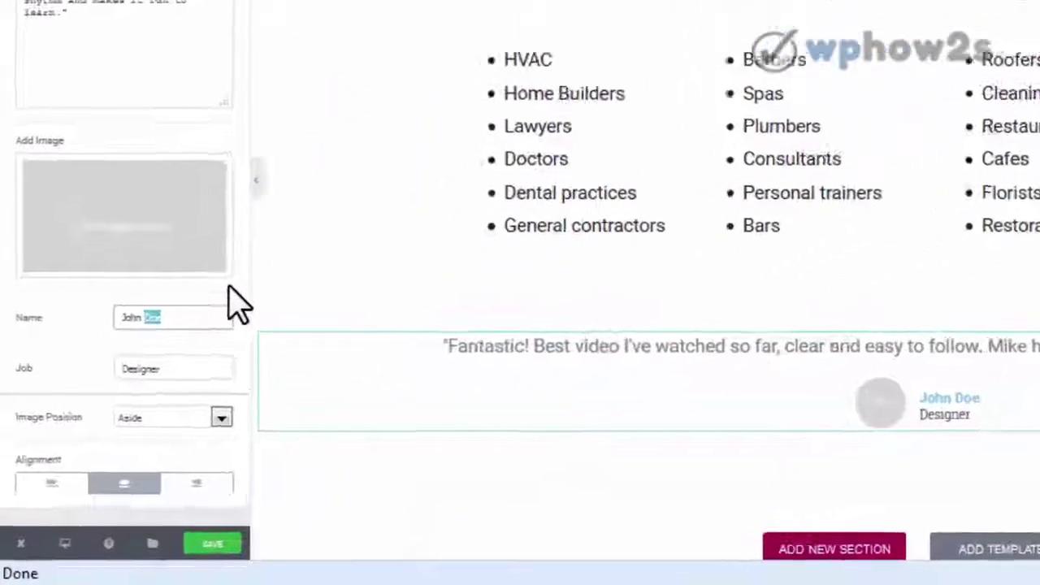
type("Smith")
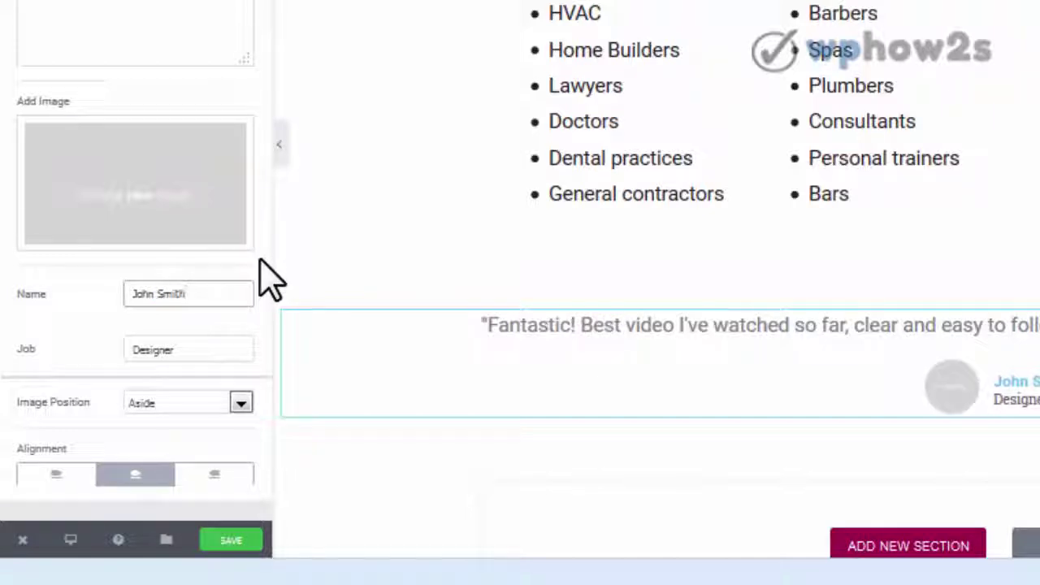
left_click_drag(179, 349, 116, 349)
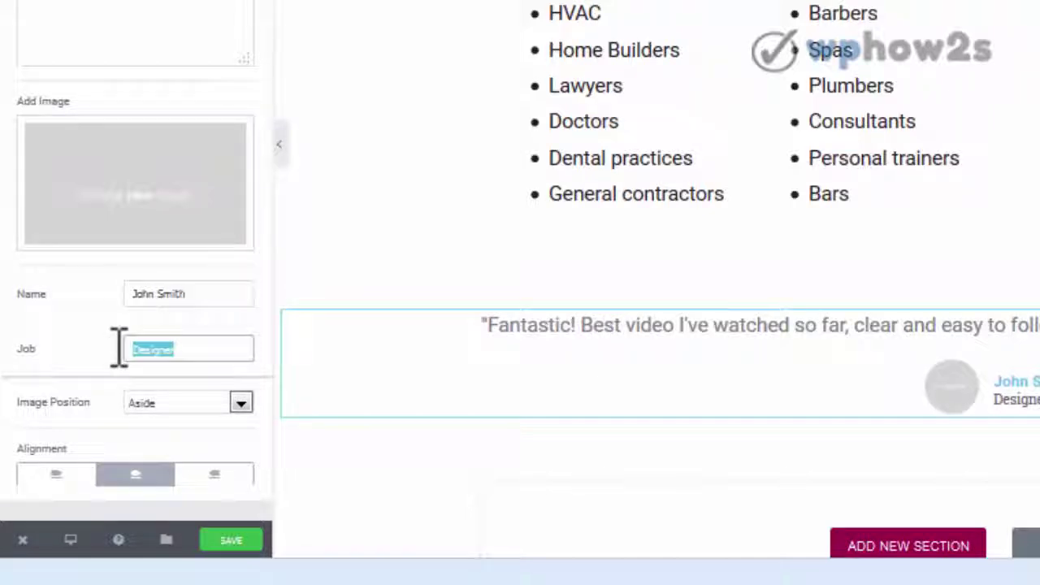
key("BackSpace")
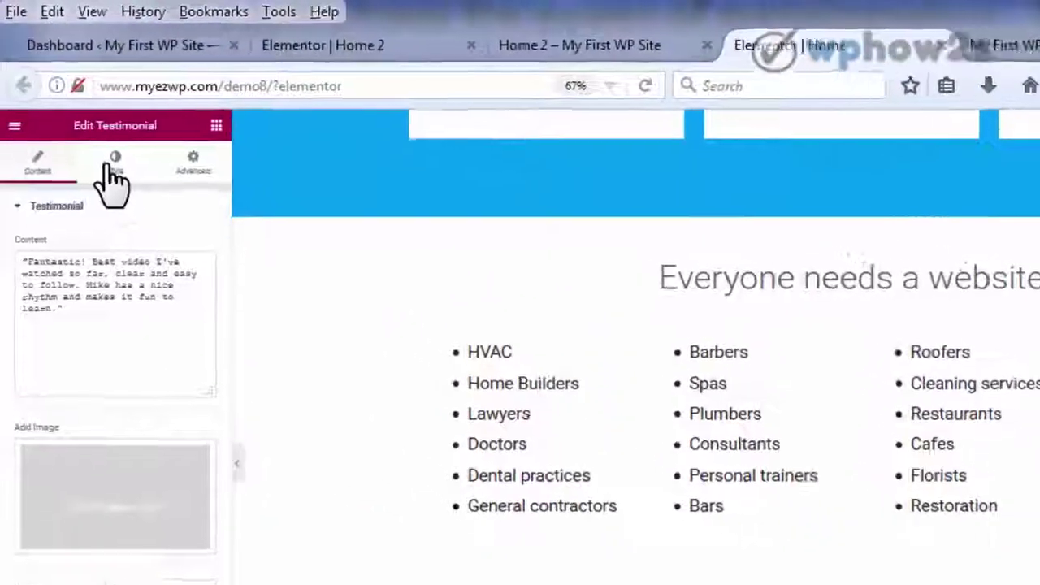
- Turn on custom typography for the testimonial's content and set its text size to 24 px
left_click(80, 112)
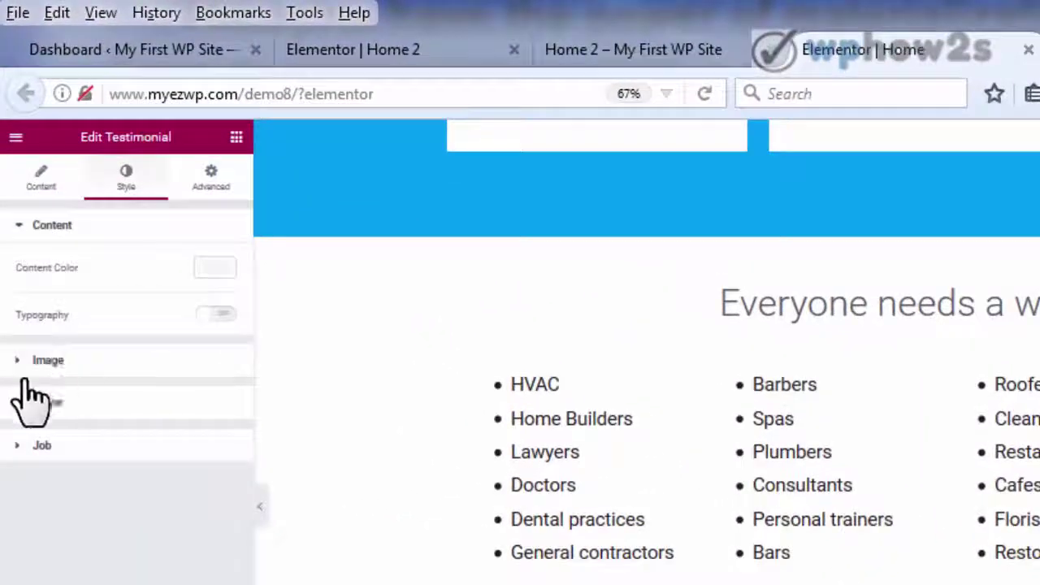
left_click(18, 360)
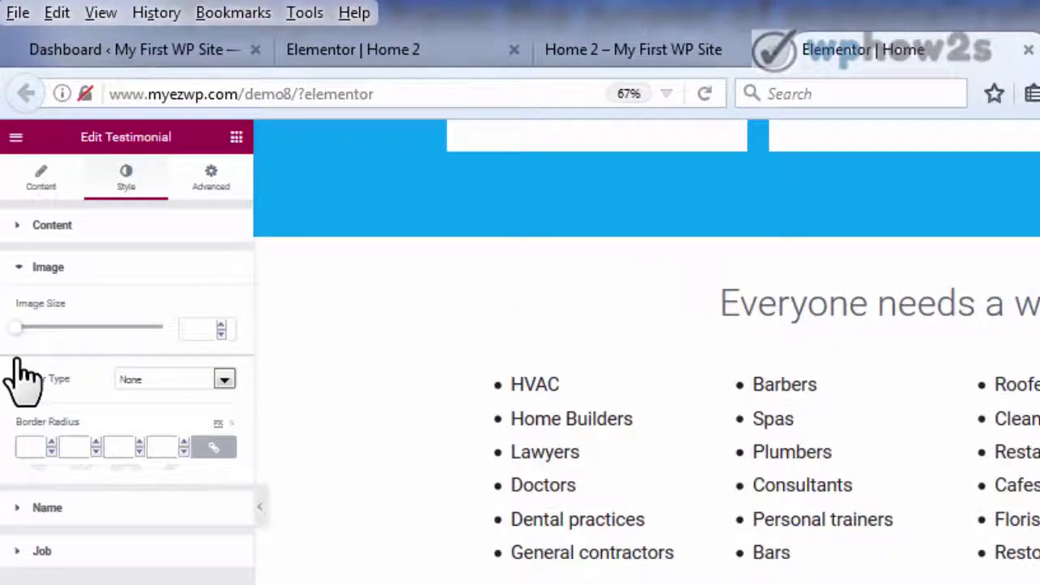
left_click(18, 227)
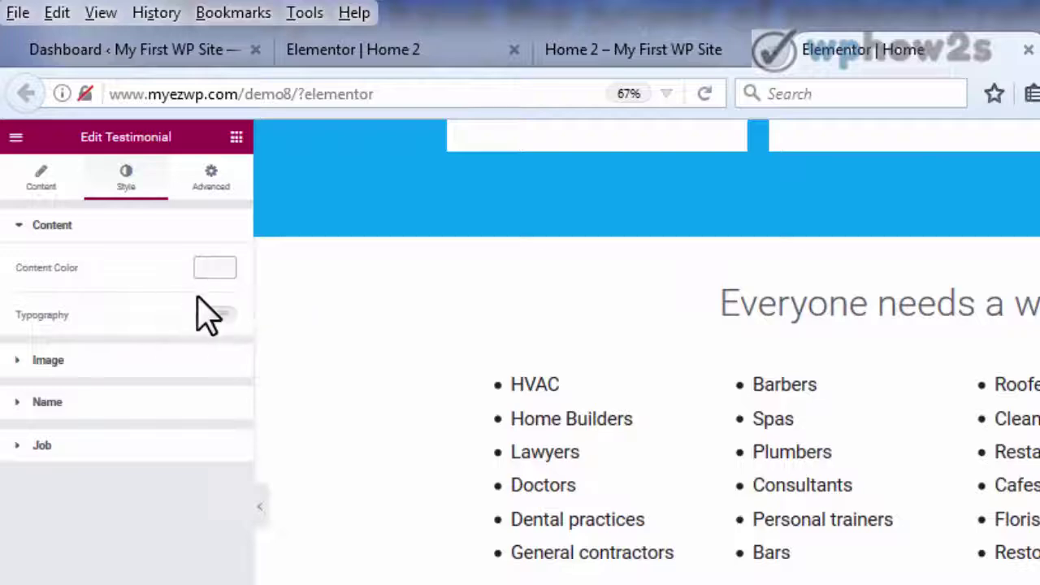
left_click(213, 315)
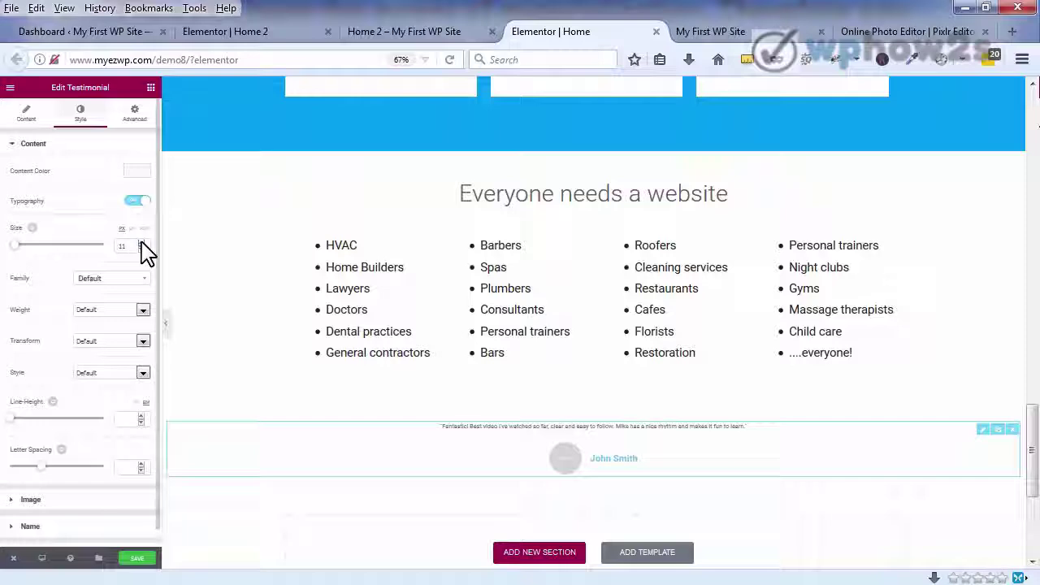
scroll(140, 244, "up", 12)
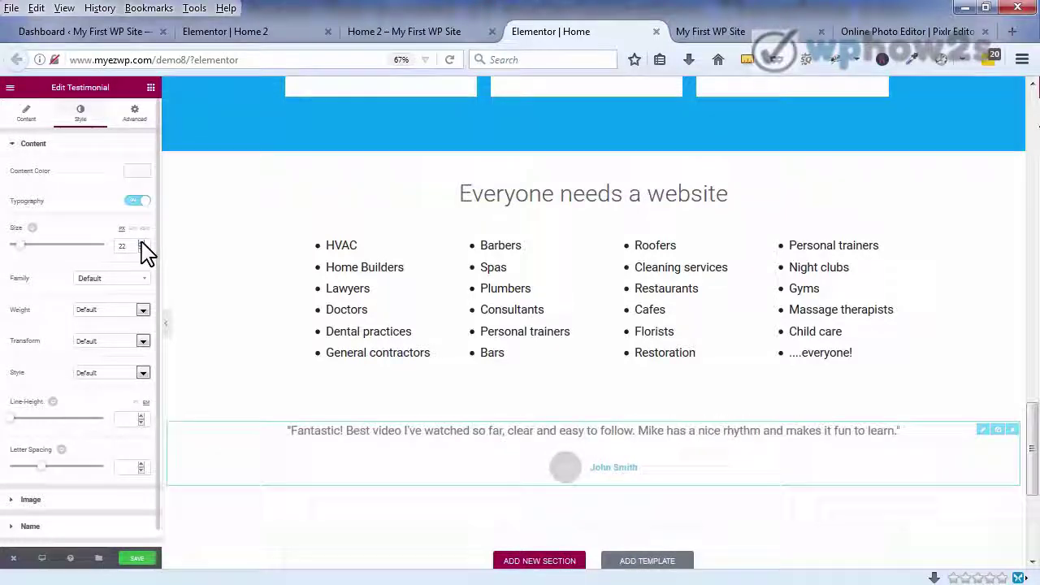
scroll(145, 252, "up", 1)
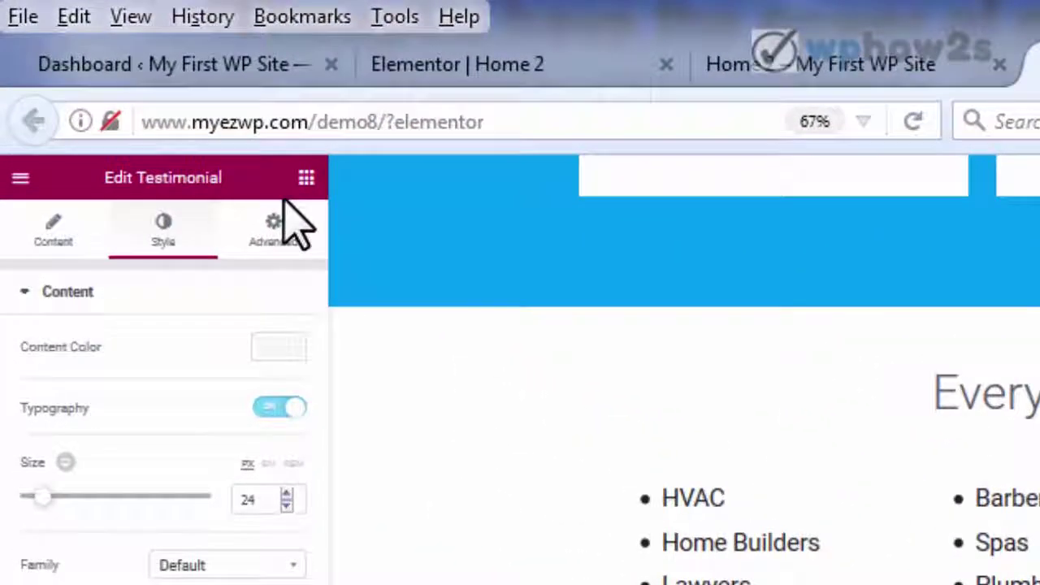
- Unlink the testimonial's margins, set the top margin to 20 px and the bottom margin to 40 px, and save the page
left_click(276, 227)
left_click(276, 380)
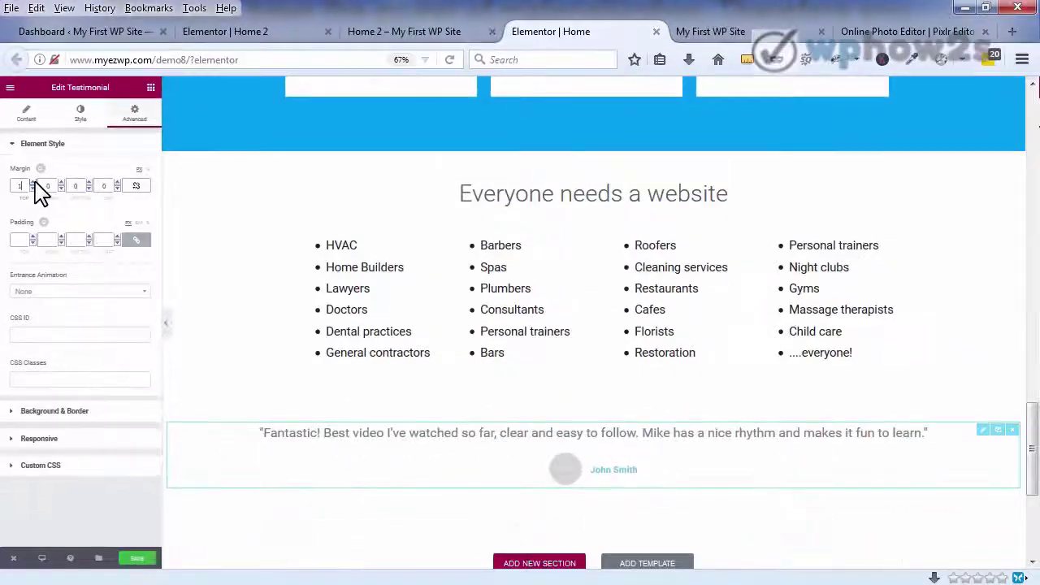
left_click(64, 360)
left_click(34, 182)
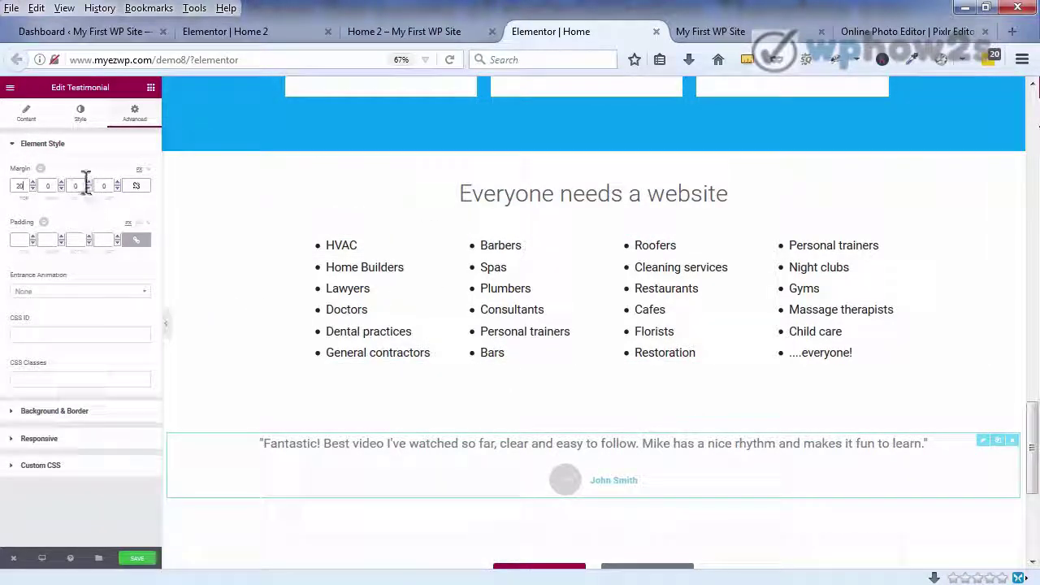
left_click_drag(90, 182, 89, 182)
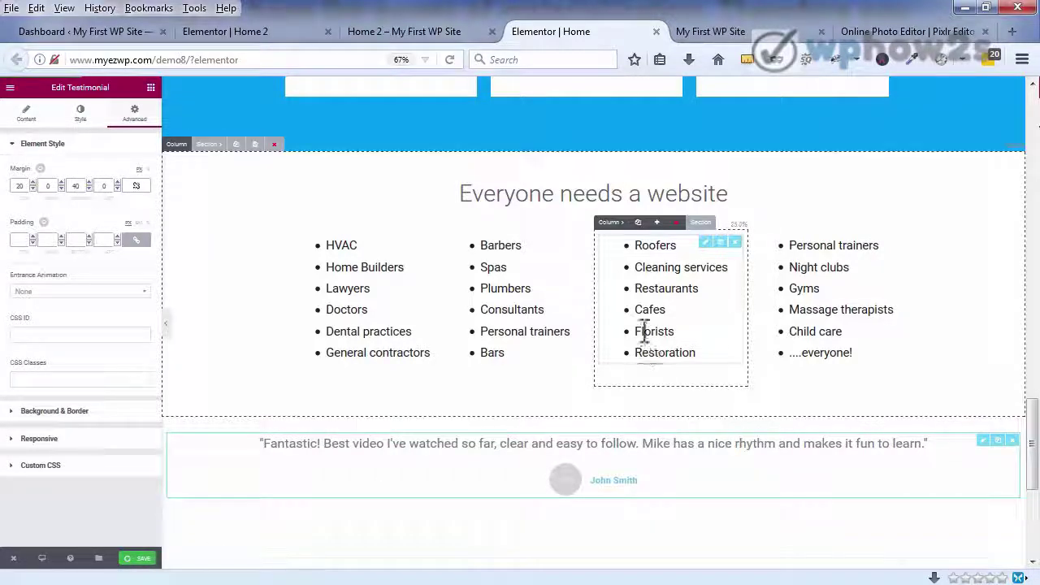
- On the Home 2 page, save the "Really, you can do this even if you are a total newbie." section to the library as "bottom 2 buttons"
left_click(244, 30)
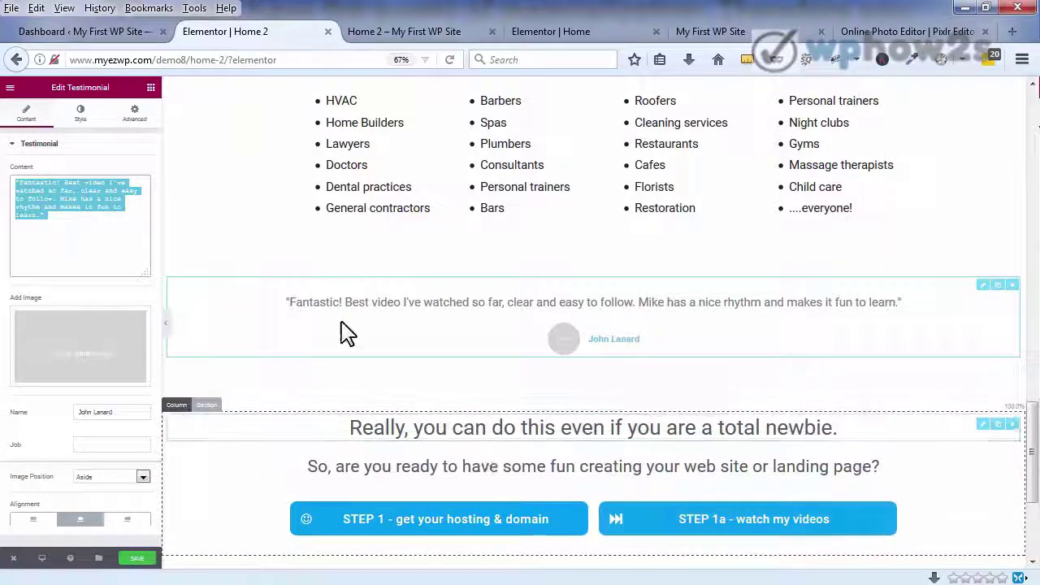
left_click(533, 37)
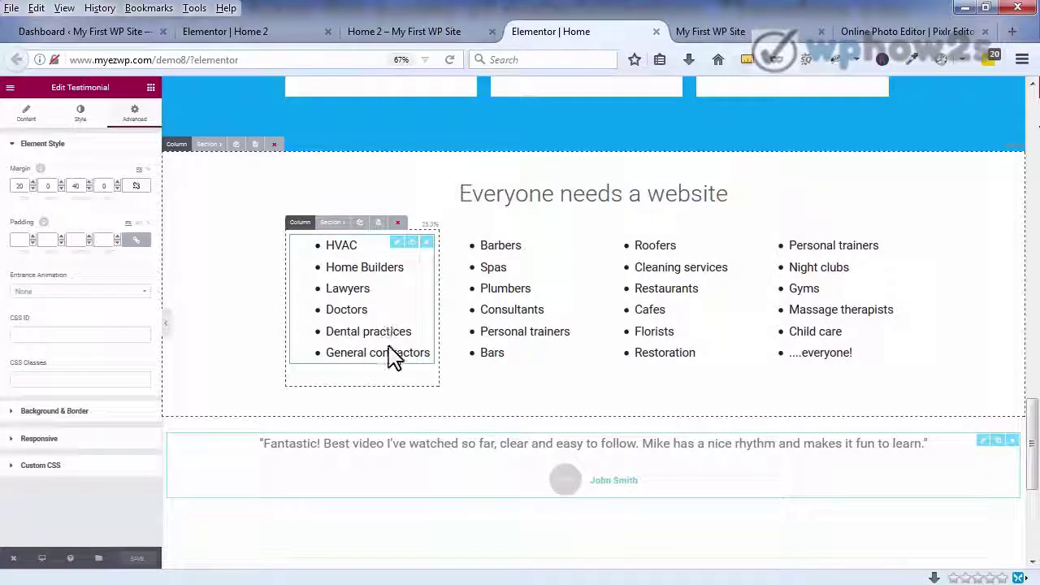
left_click(263, 37)
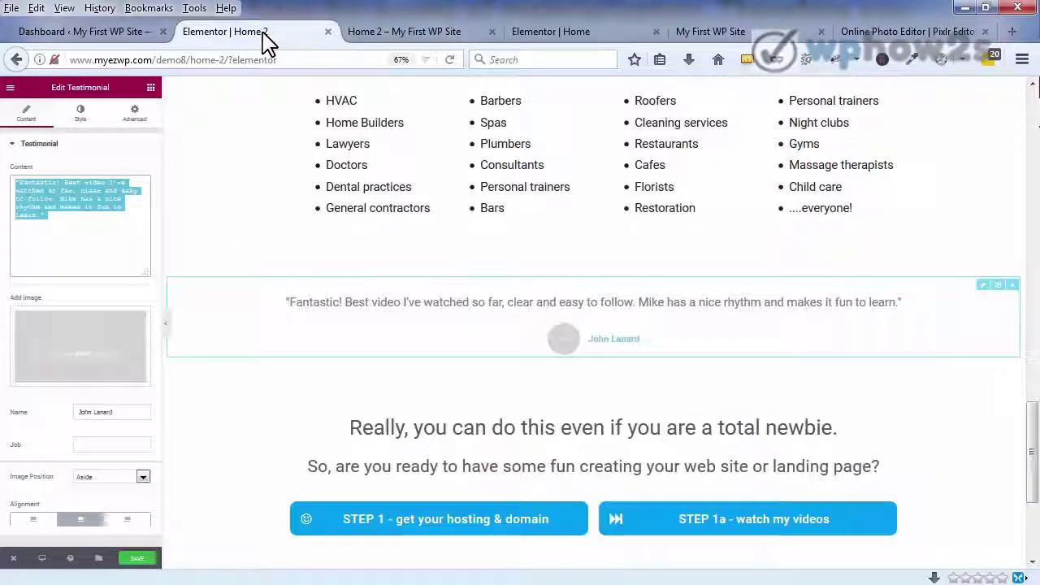
left_click(207, 405)
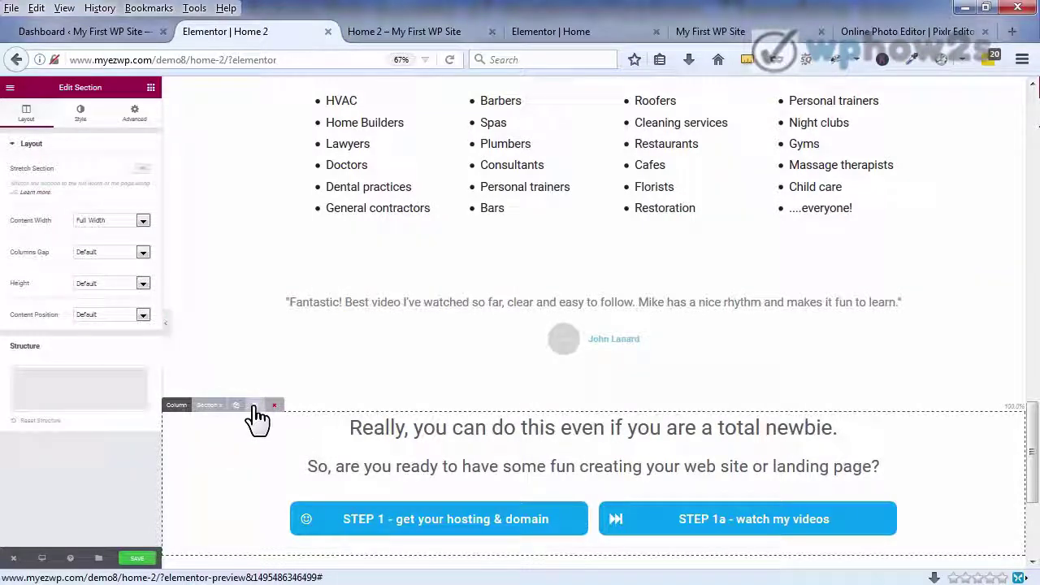
left_click(254, 406)
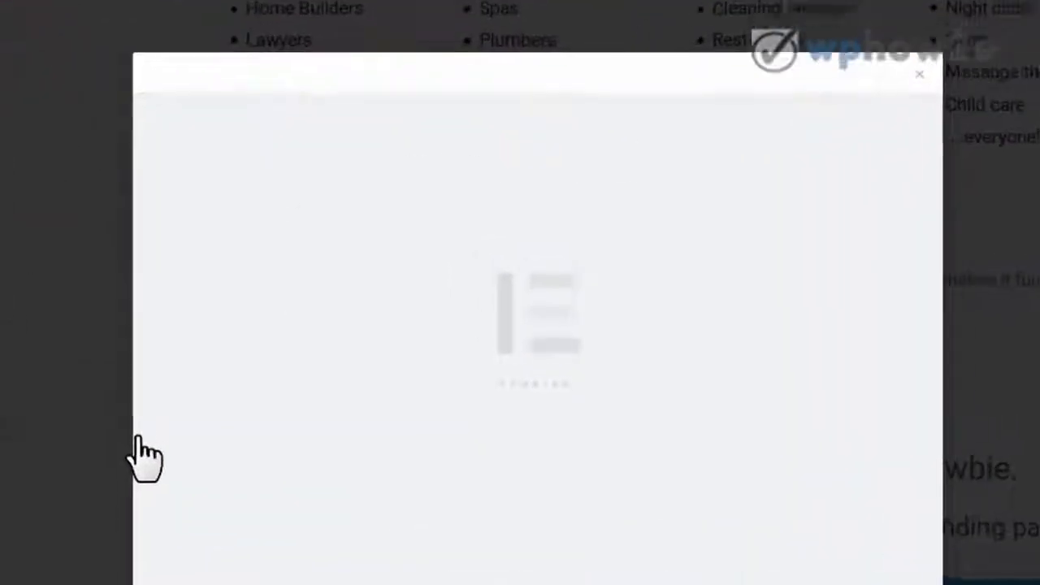
type("bottom 2")
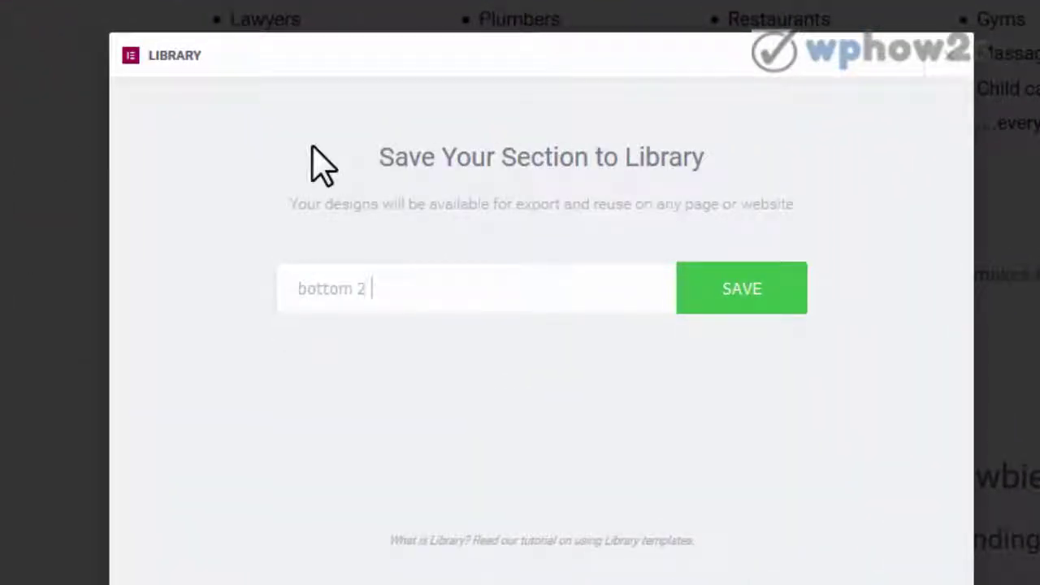
type(" buttons")
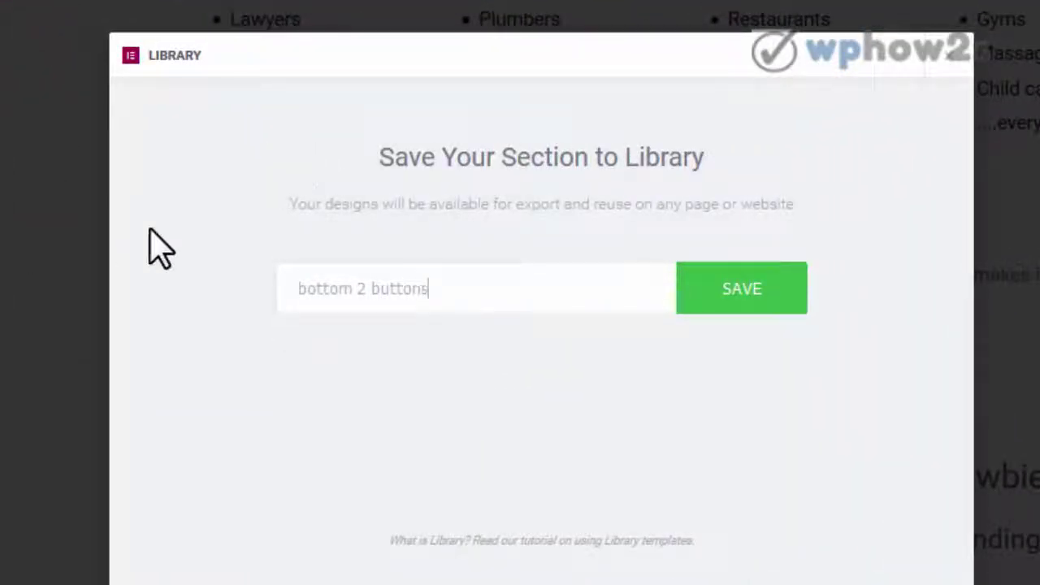
left_click(726, 295)
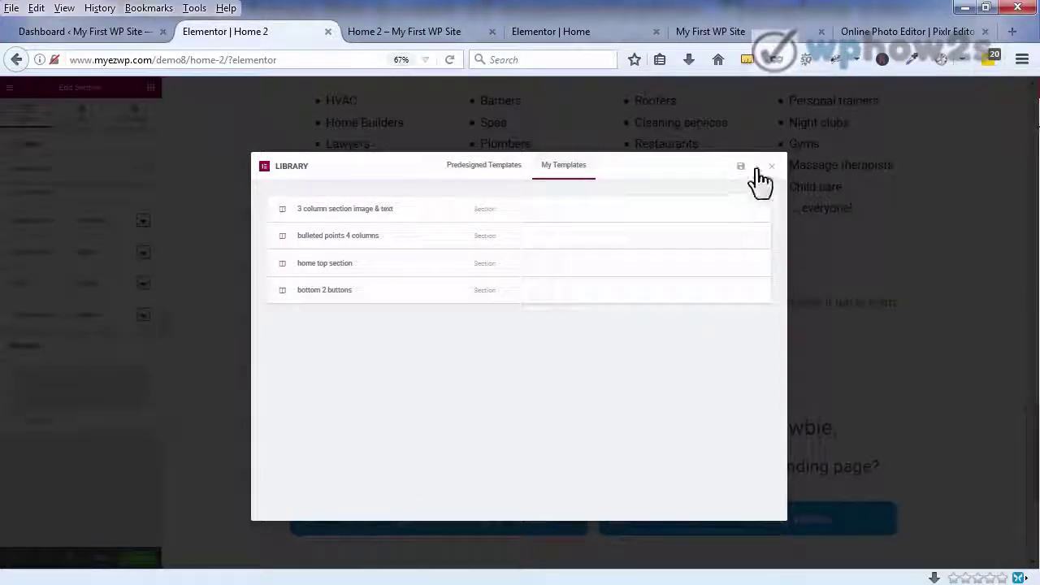
- Insert the saved "bottom 2 buttons" section below the testimonial on the Home page and save the page
left_click(772, 169)
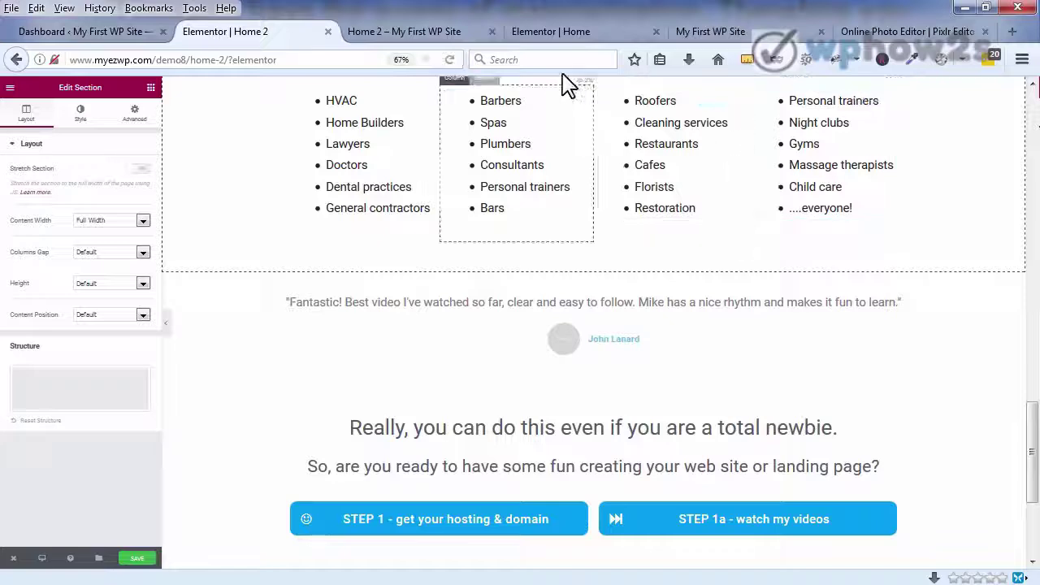
left_click(551, 31)
scroll(1032, 459, "down", 5)
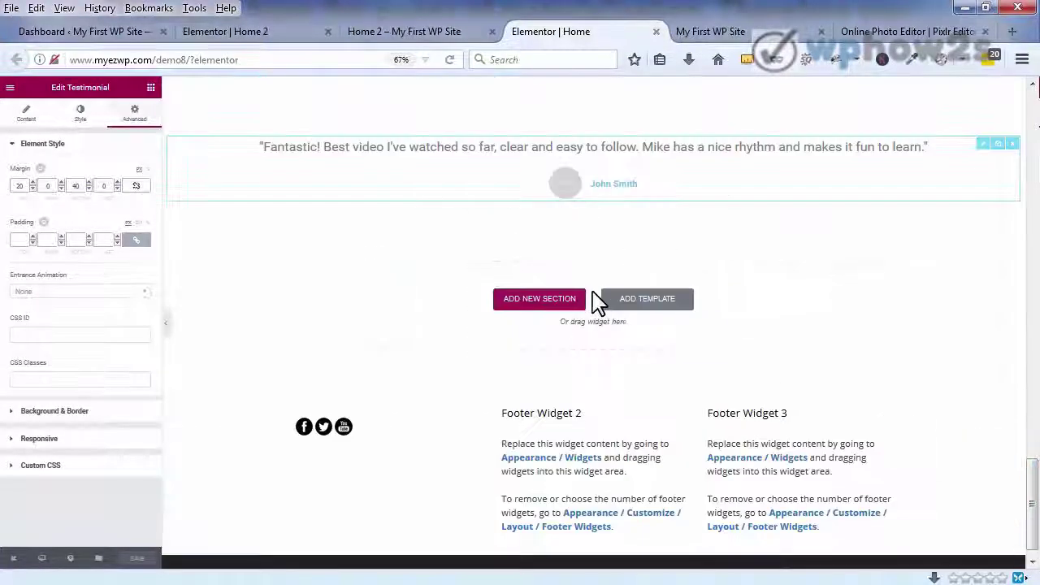
left_click(655, 309)
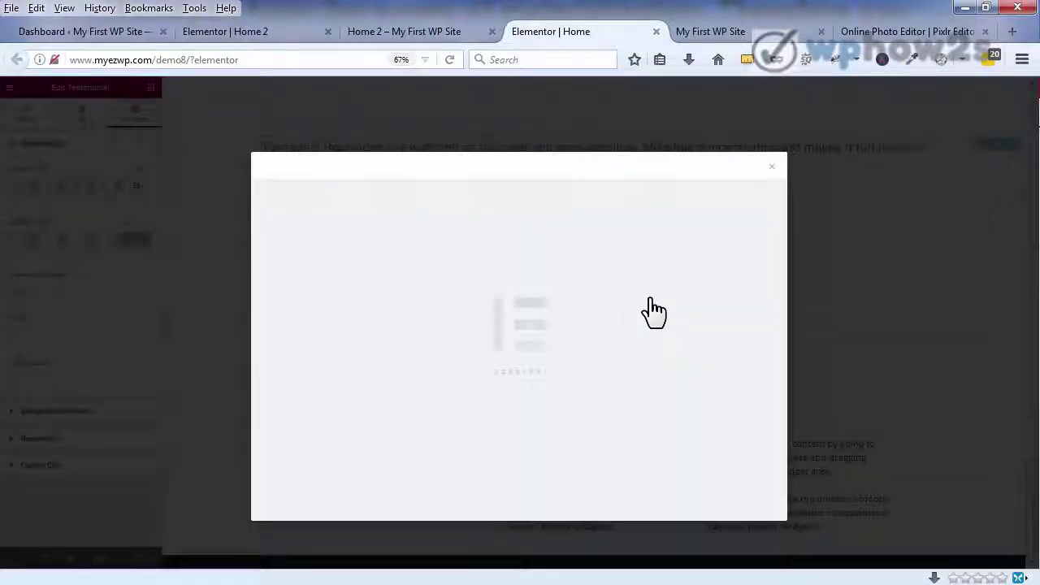
left_click(564, 171)
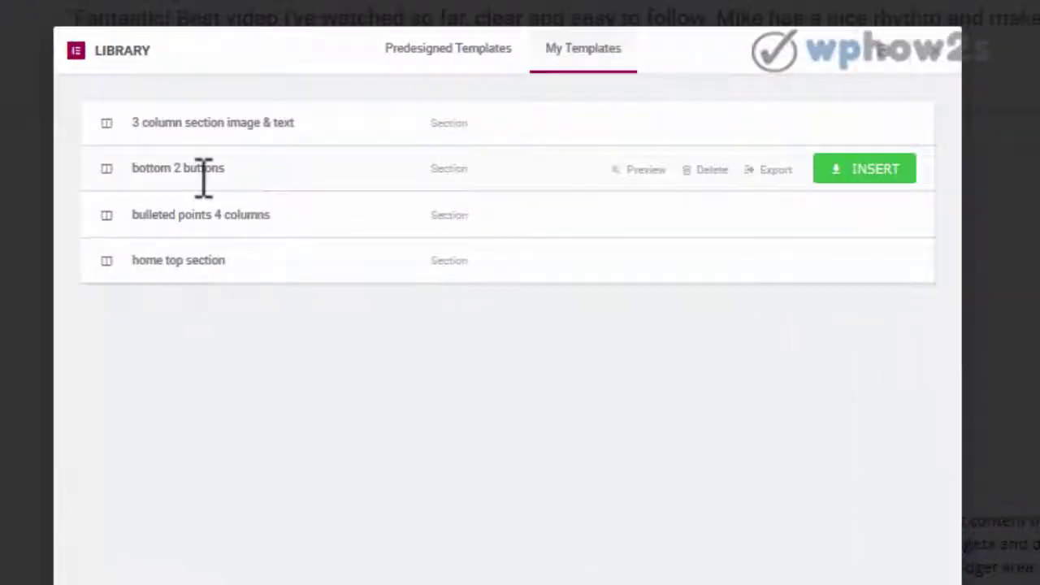
left_click(864, 171)
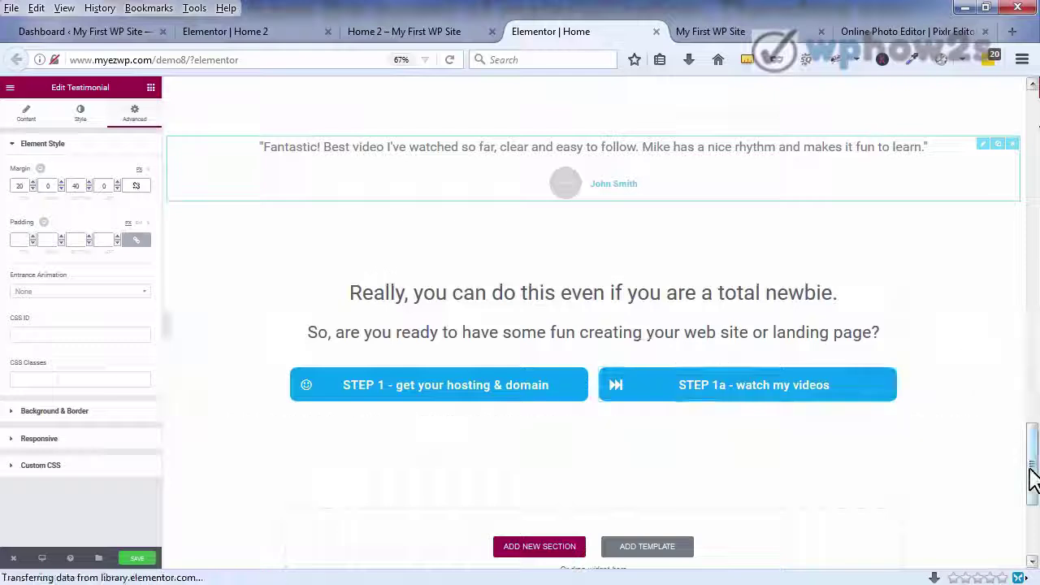
left_click(138, 560)
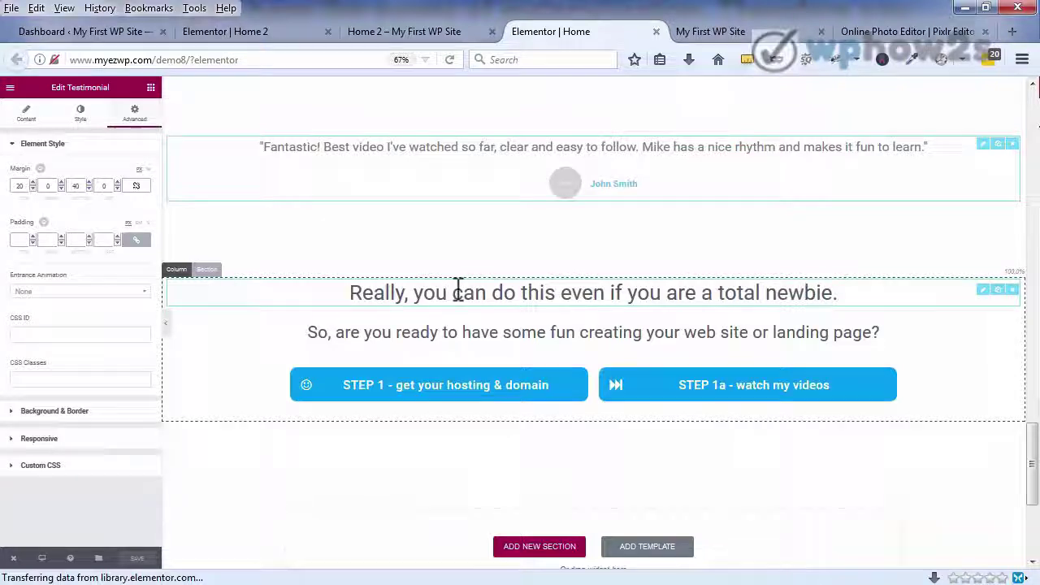
- Review the two headings, the available elements and the "STEP 1 - get your hosting & domain" button of the inserted section
left_click(457, 290)
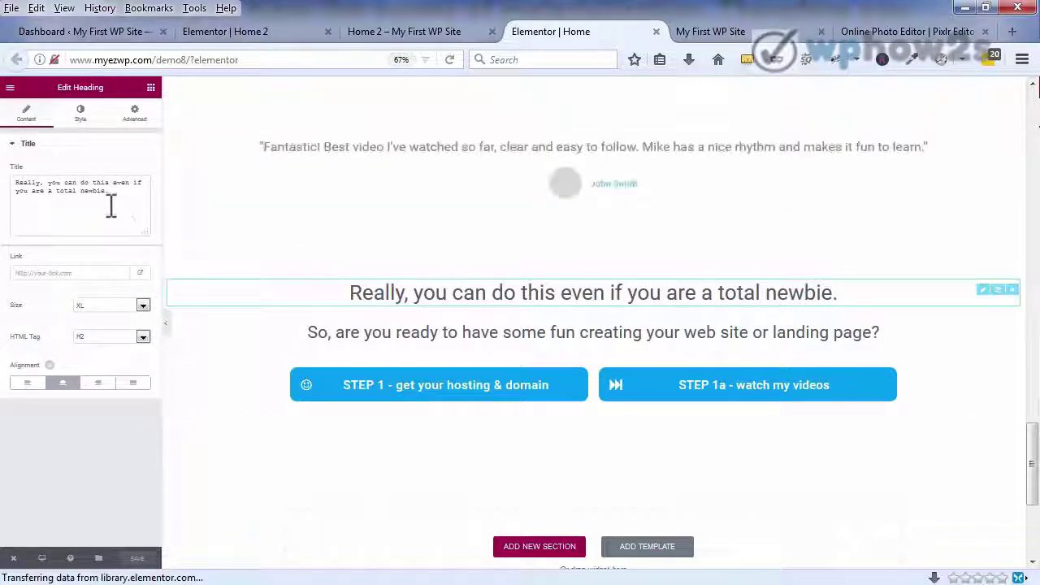
left_click(442, 332)
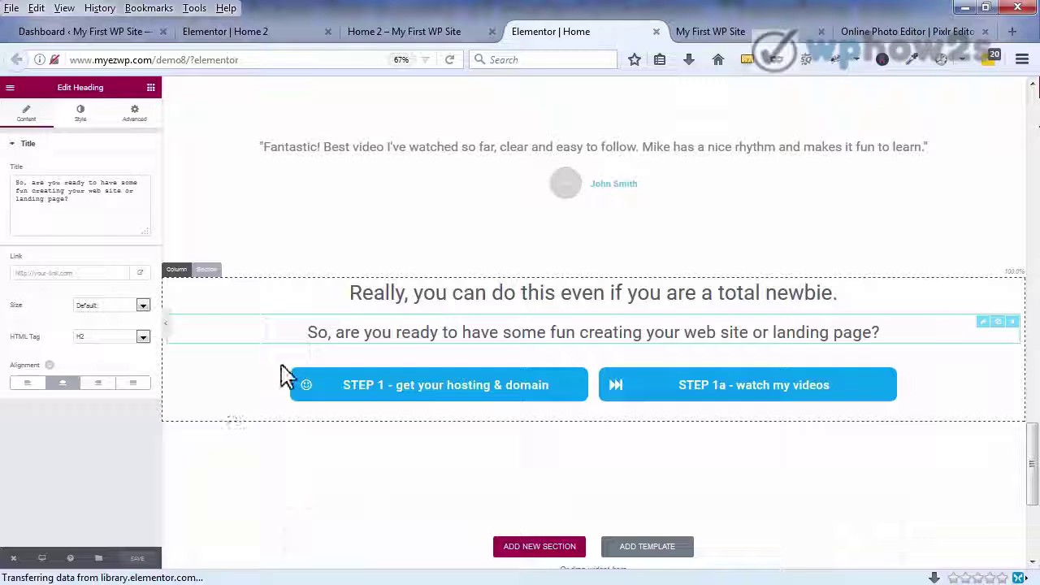
left_click(151, 88)
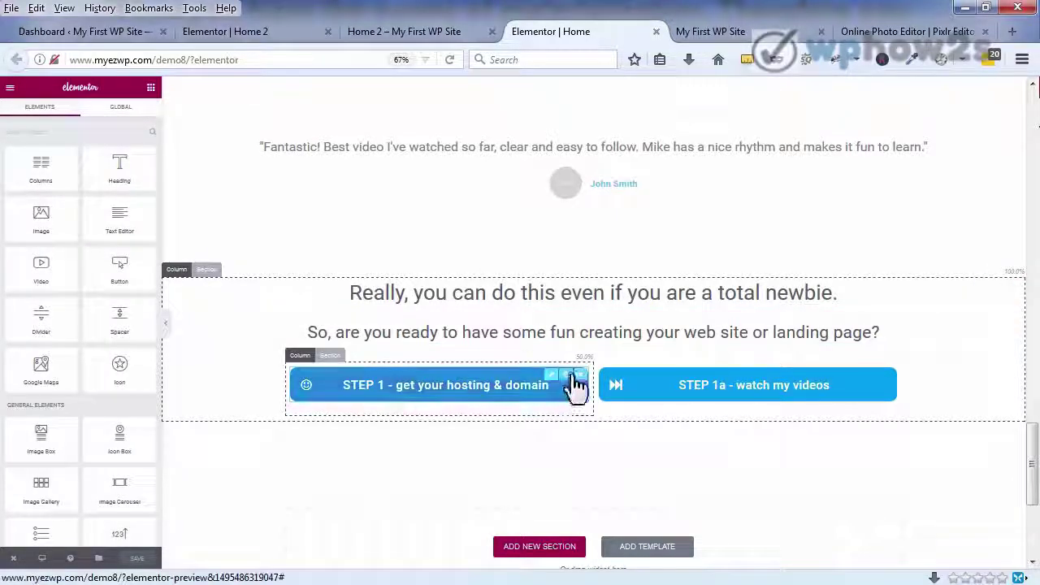
left_click(384, 382)
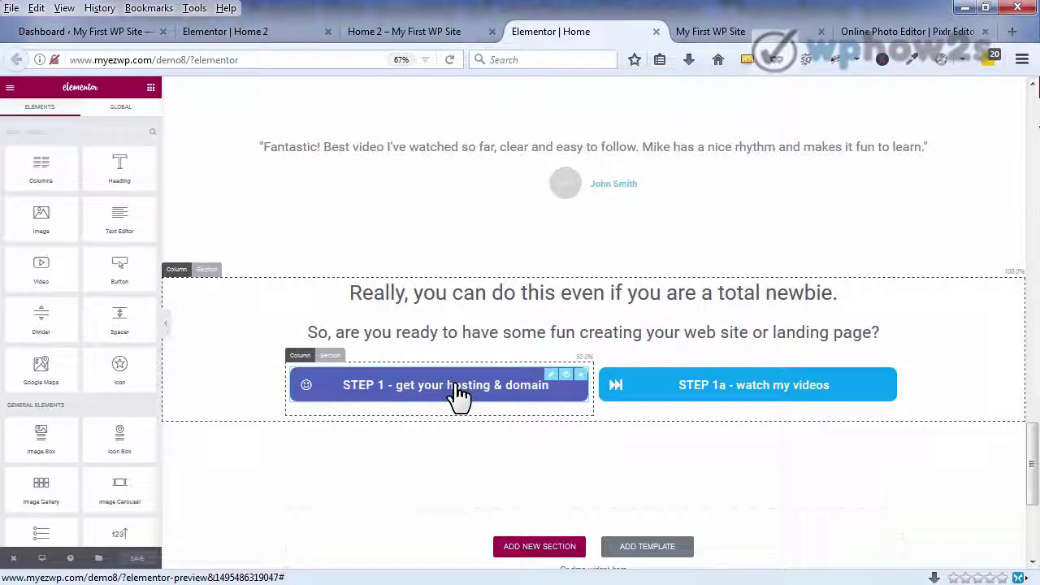
- Reload the live My First WP Site home page and examine it from the hero section down to the footer
left_click(713, 33)
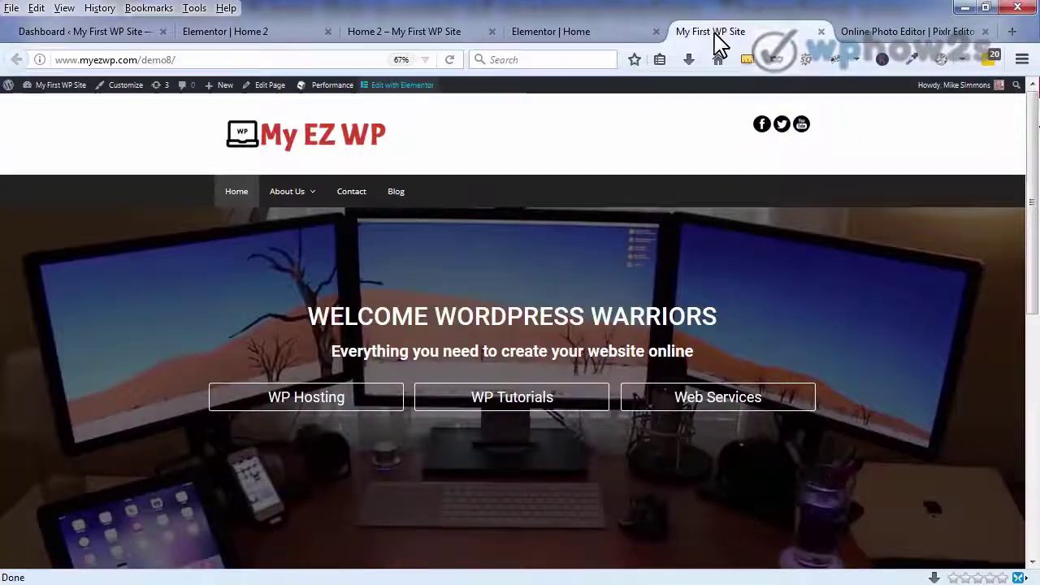
right_click(716, 44)
left_click(760, 47)
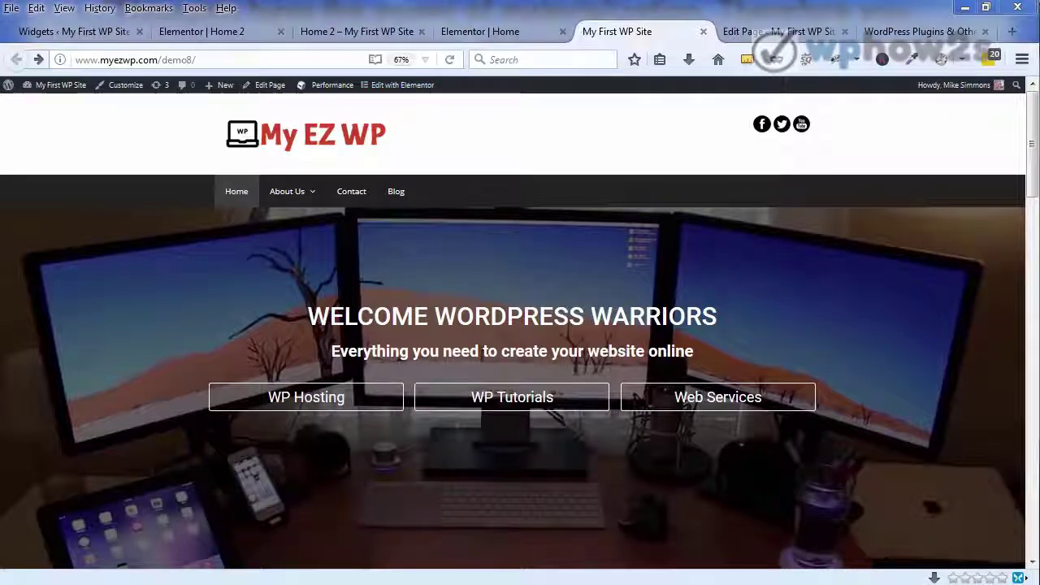
left_click_drag(1031, 128, 1031, 237)
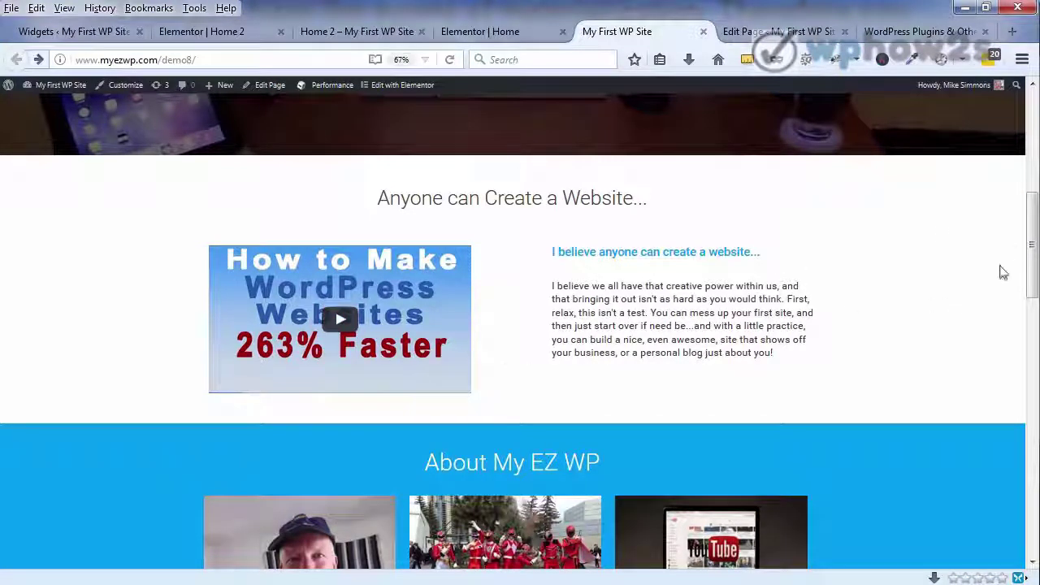
left_click_drag(1031, 231, 994, 502)
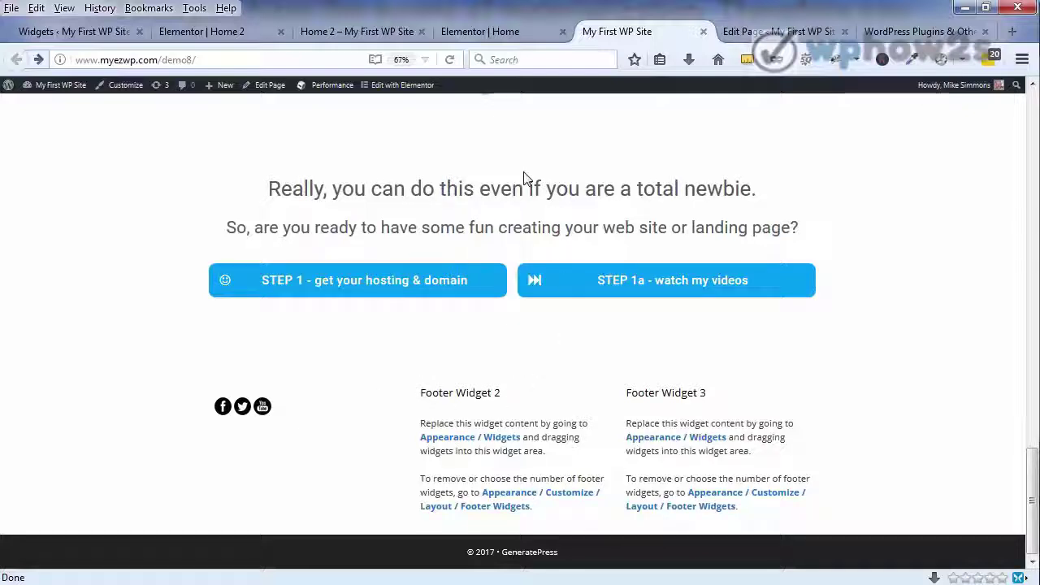
- On the site's Widgets page, add a Visual Editor widget to Footer Widget 2 and delete it again
left_click(52, 37)
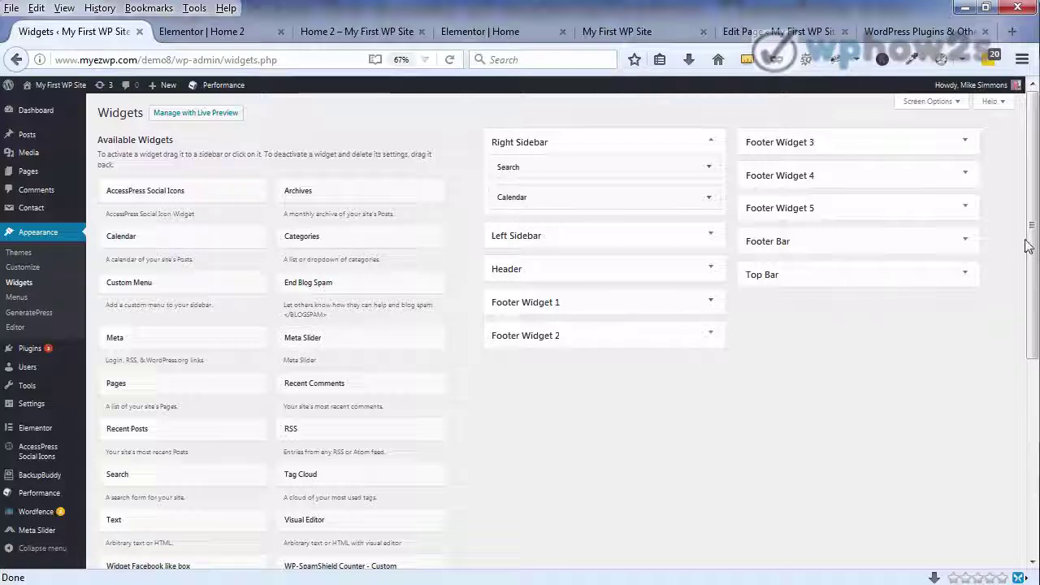
left_click_drag(1029, 233, 1029, 284)
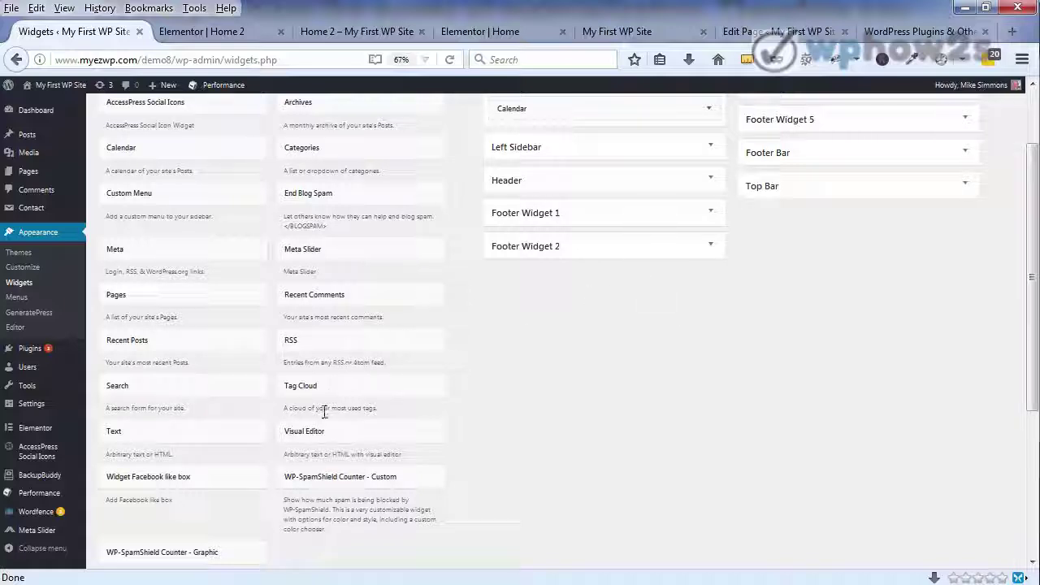
left_click_drag(331, 434, 559, 257)
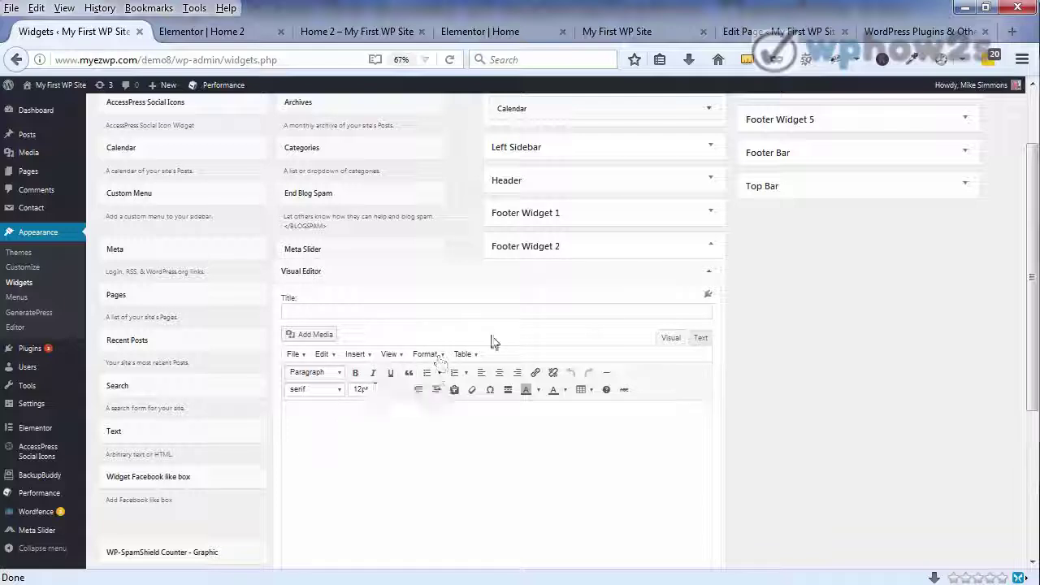
left_click(671, 338)
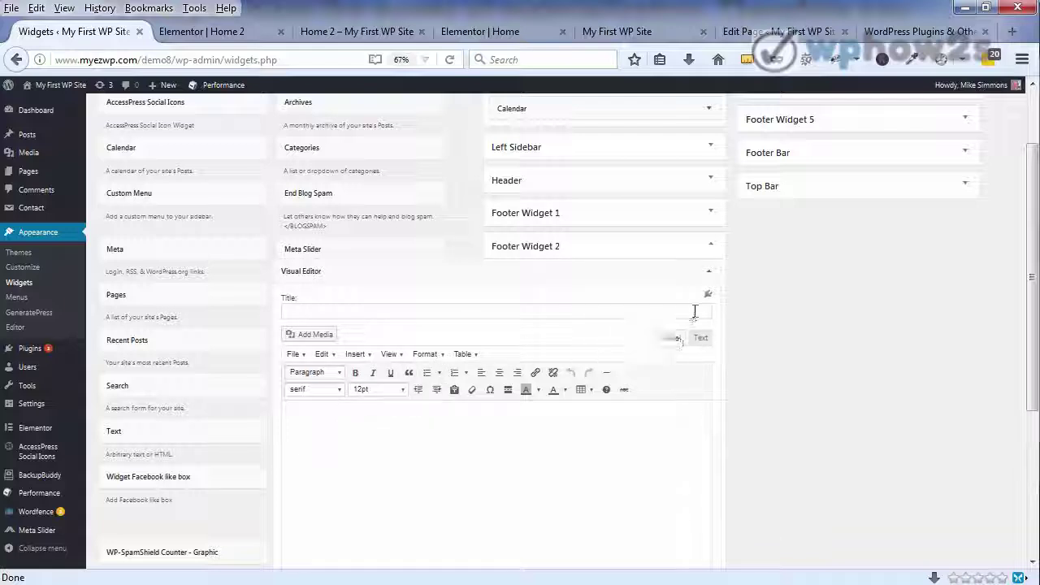
left_click_drag(1032, 262, 1013, 367)
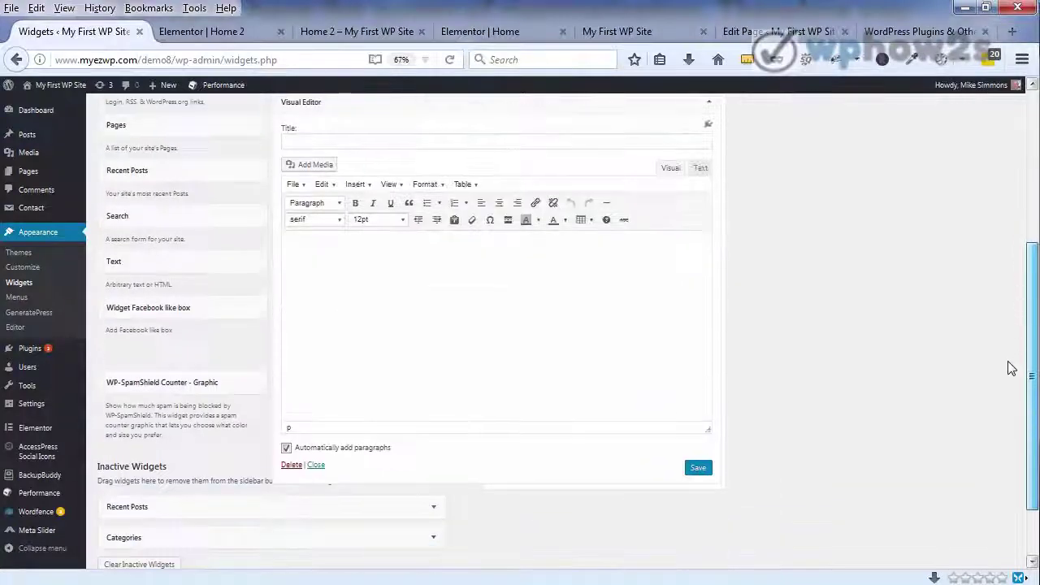
left_click(291, 452)
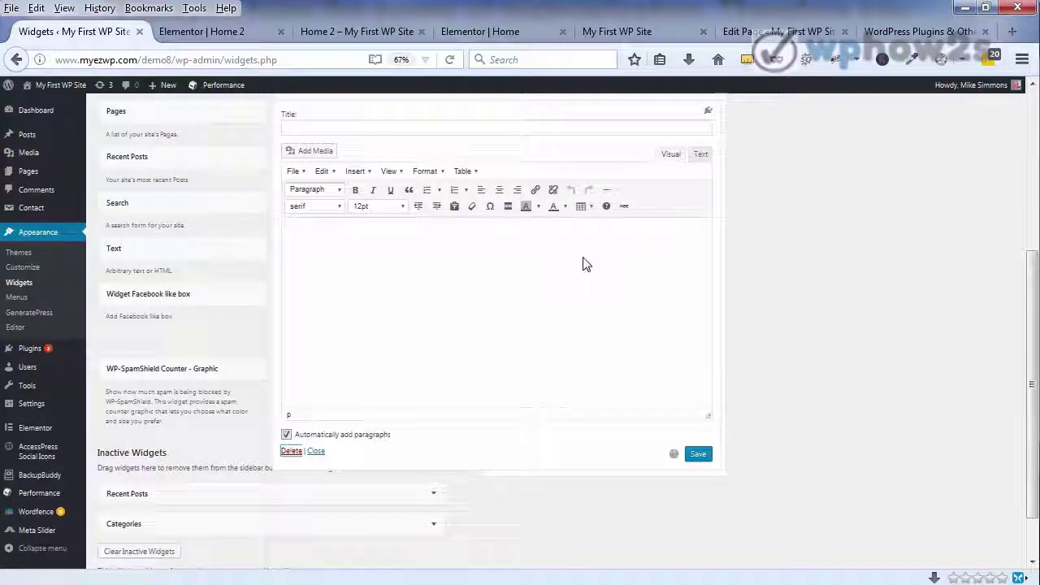
- On the Home page's WordPress edit screen, set the footer widgets to 0 Widgets
left_click(761, 33)
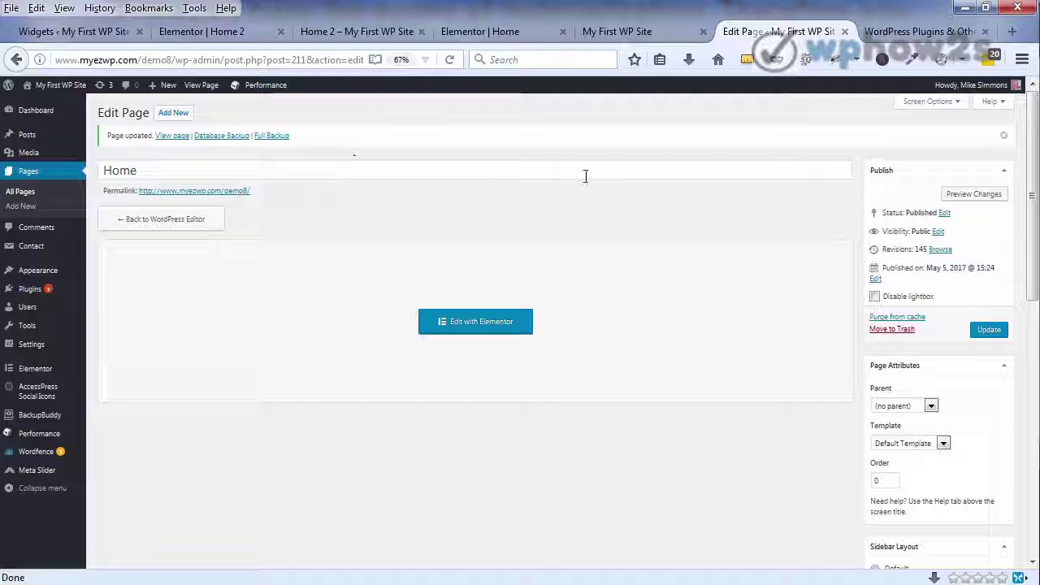
left_click_drag(1030, 151, 1030, 313)
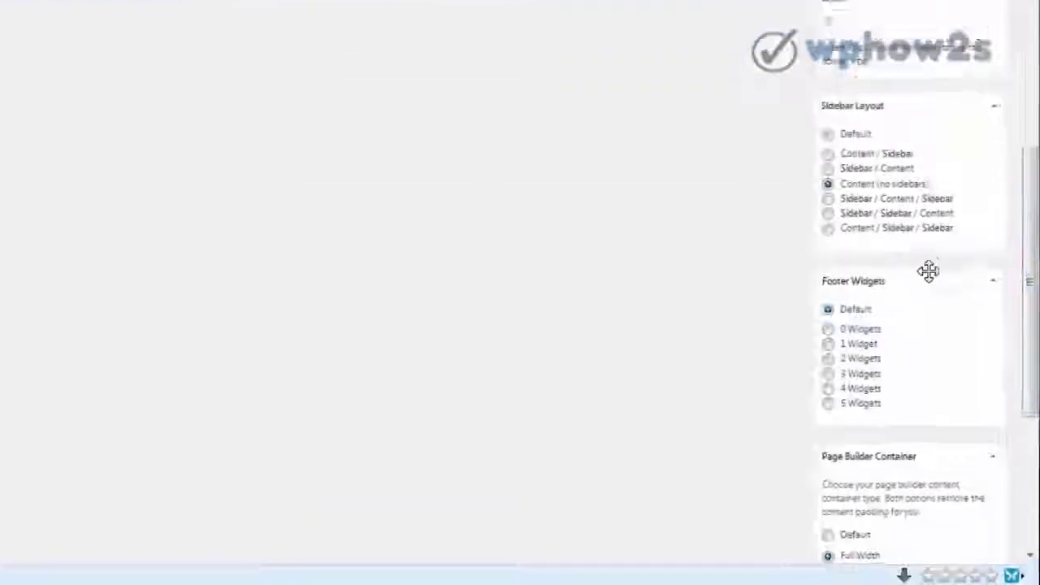
left_click(828, 328)
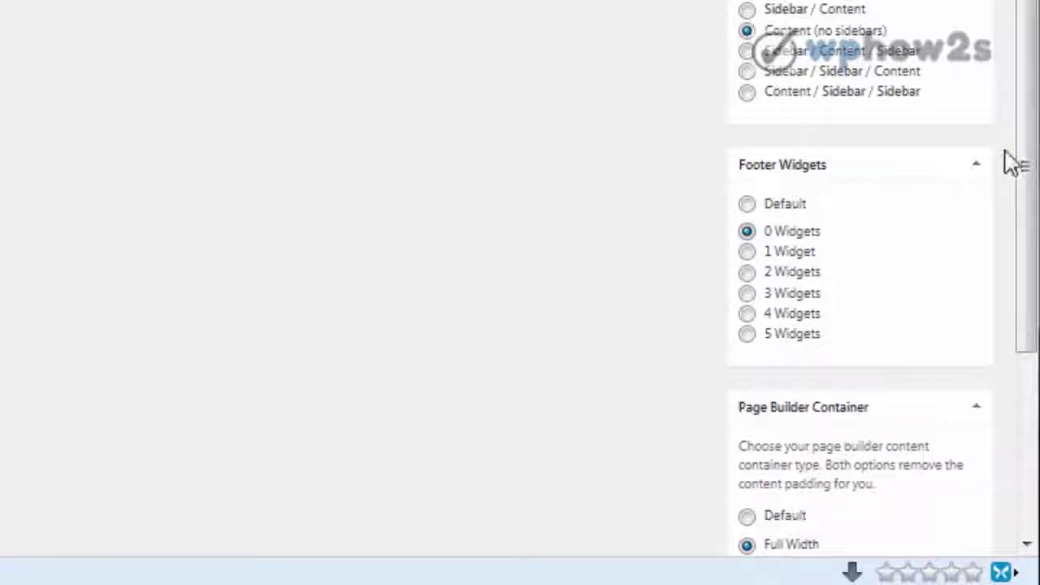
left_click_drag(1028, 159, 1031, 36)
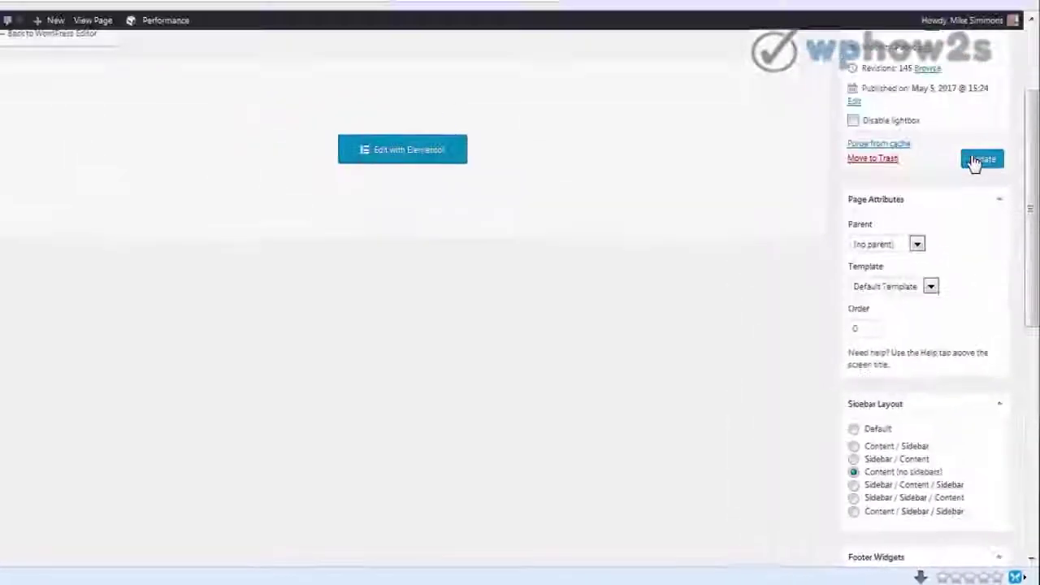